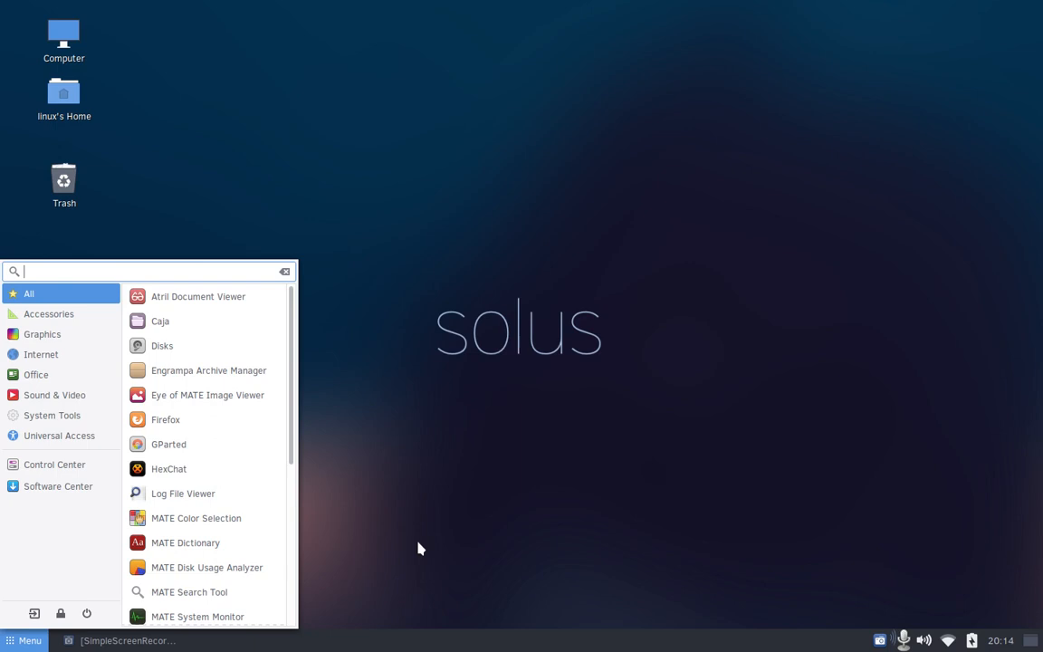
Add the Main Menu applet to an empty area of the desktop panel
{"action": "key", "text": "Escape"}
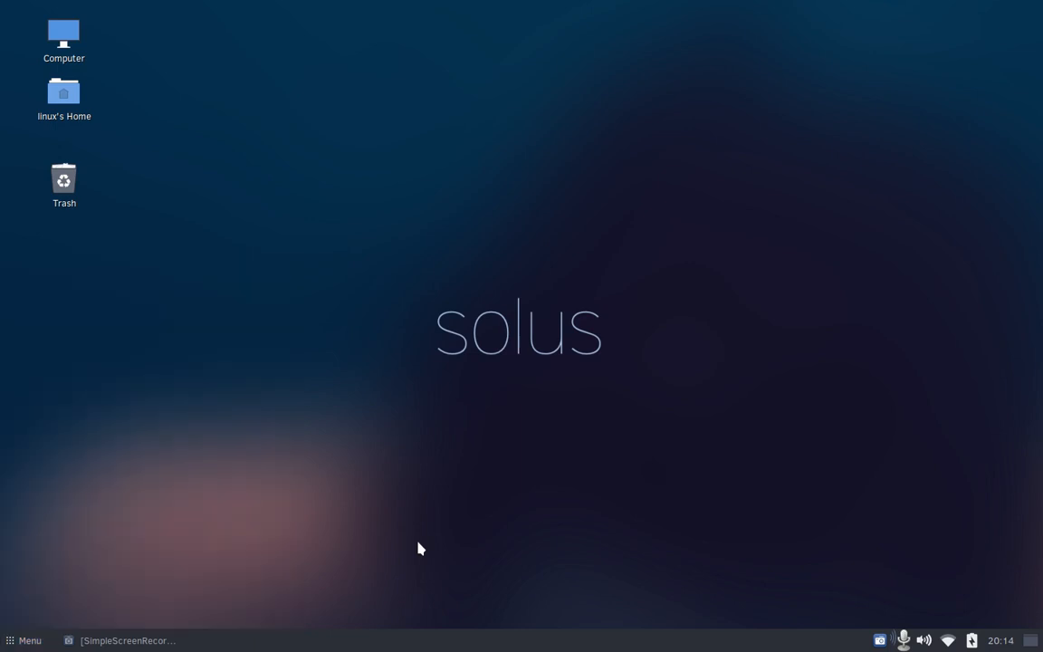
{"action": "right_click", "coordinate": [356, 644]}
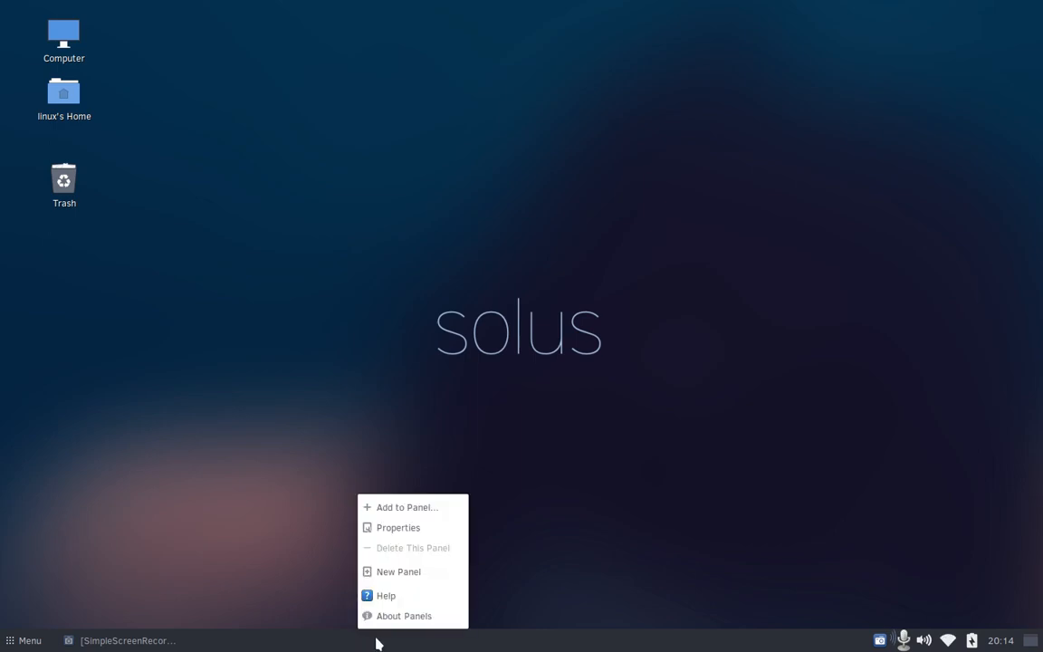
{"action": "left_click", "coordinate": [400, 508]}
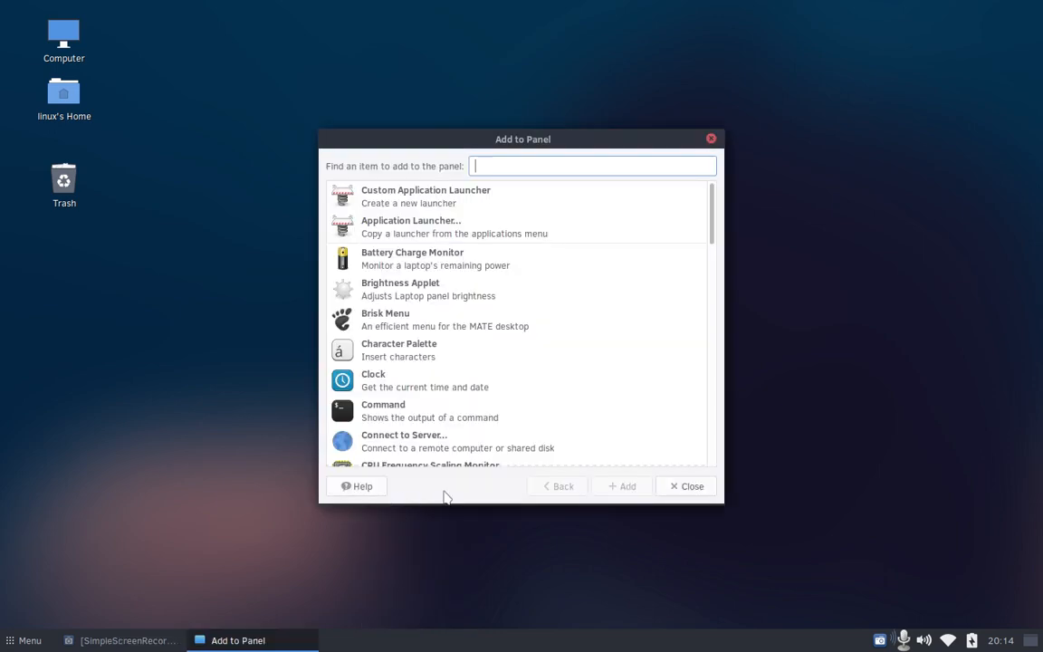
{"action": "scroll", "coordinate": [634, 288], "scroll_direction": "down", "scroll_amount": 1}
{"action": "scroll", "coordinate": [638, 292], "scroll_direction": "down", "scroll_amount": 10}
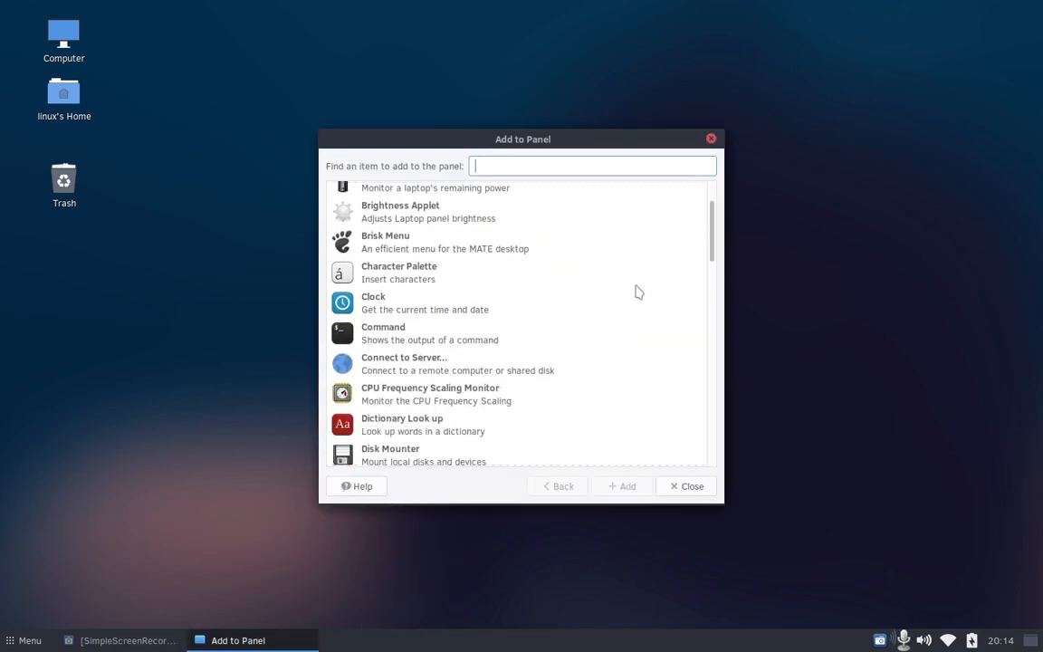
{"action": "scroll", "coordinate": [638, 291], "scroll_direction": "up", "scroll_amount": 12}
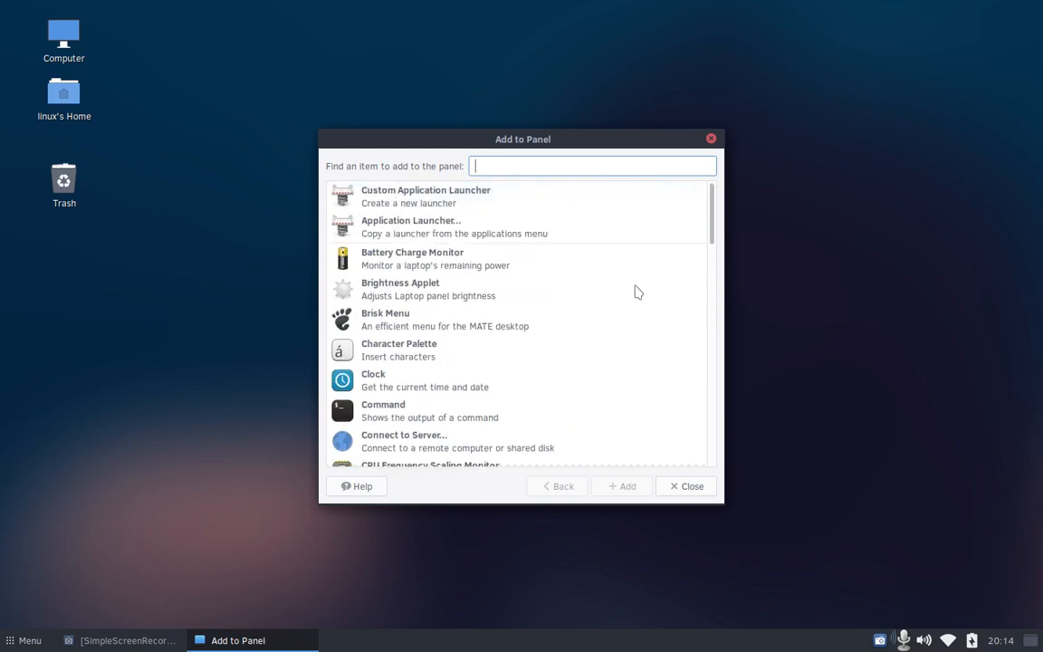
{"action": "scroll", "coordinate": [631, 304], "scroll_direction": "down", "scroll_amount": 2}
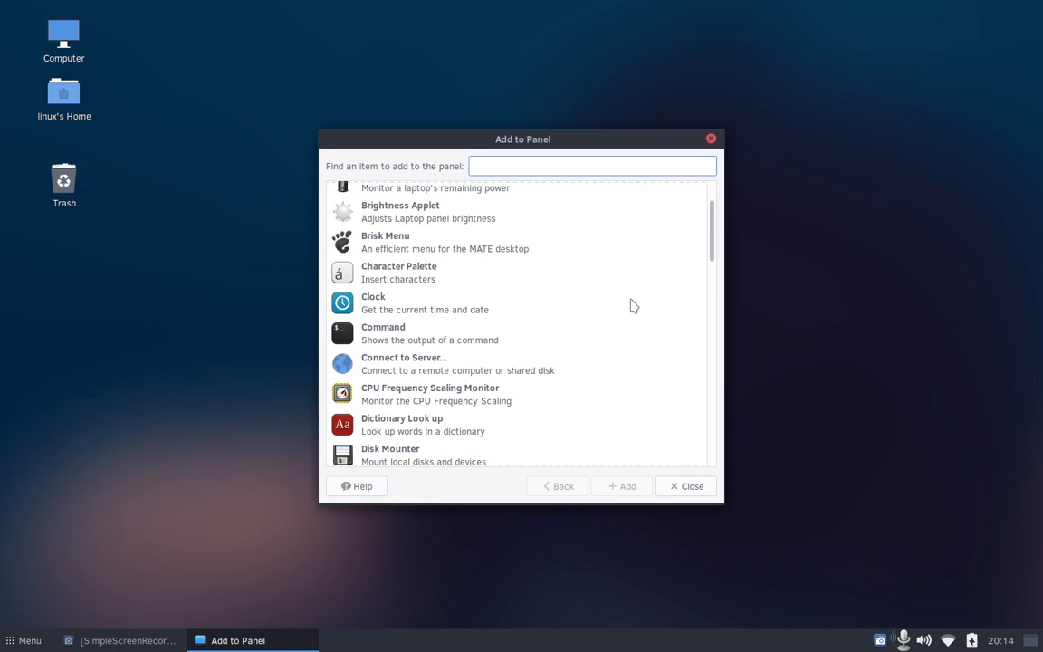
{"action": "scroll", "coordinate": [632, 306], "scroll_direction": "down", "scroll_amount": 7}
{"action": "scroll", "coordinate": [632, 306], "scroll_direction": "down", "scroll_amount": 7}
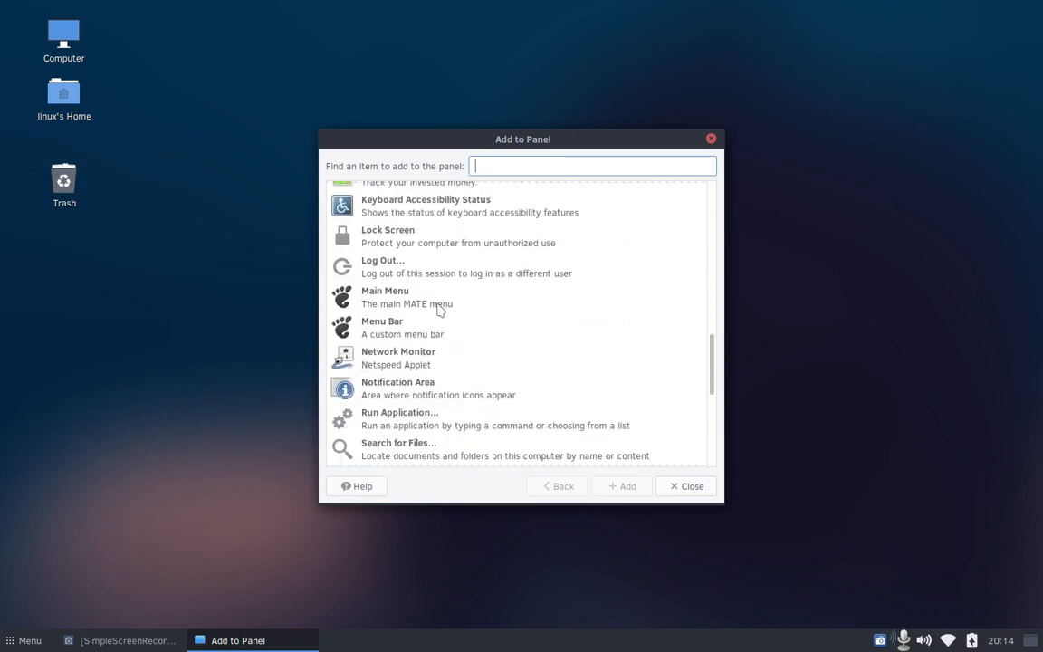
{"action": "left_click", "coordinate": [396, 299]}
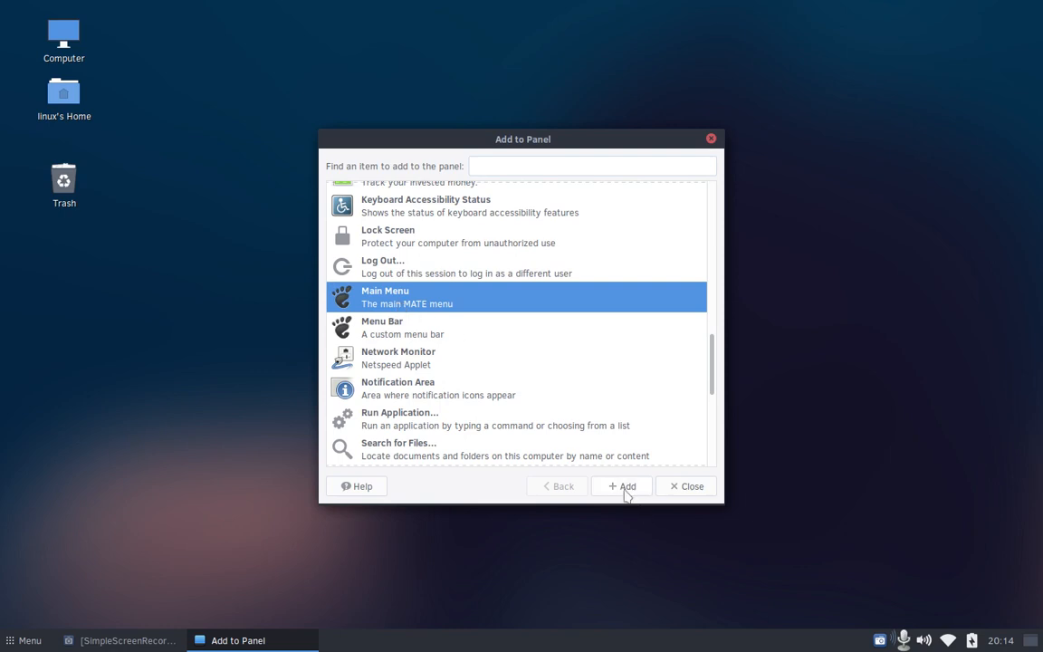
{"action": "left_click", "coordinate": [623, 489]}
Add the Menu Bar applet to the same panel and finish adding items
{"action": "left_click", "coordinate": [401, 333]}
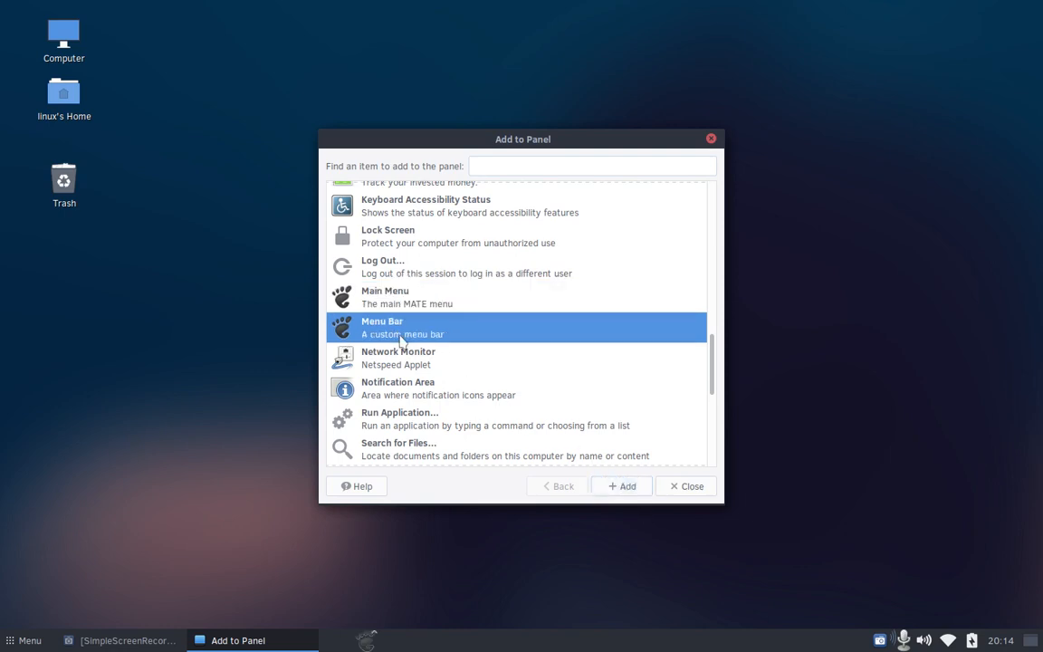
{"action": "left_click", "coordinate": [622, 488]}
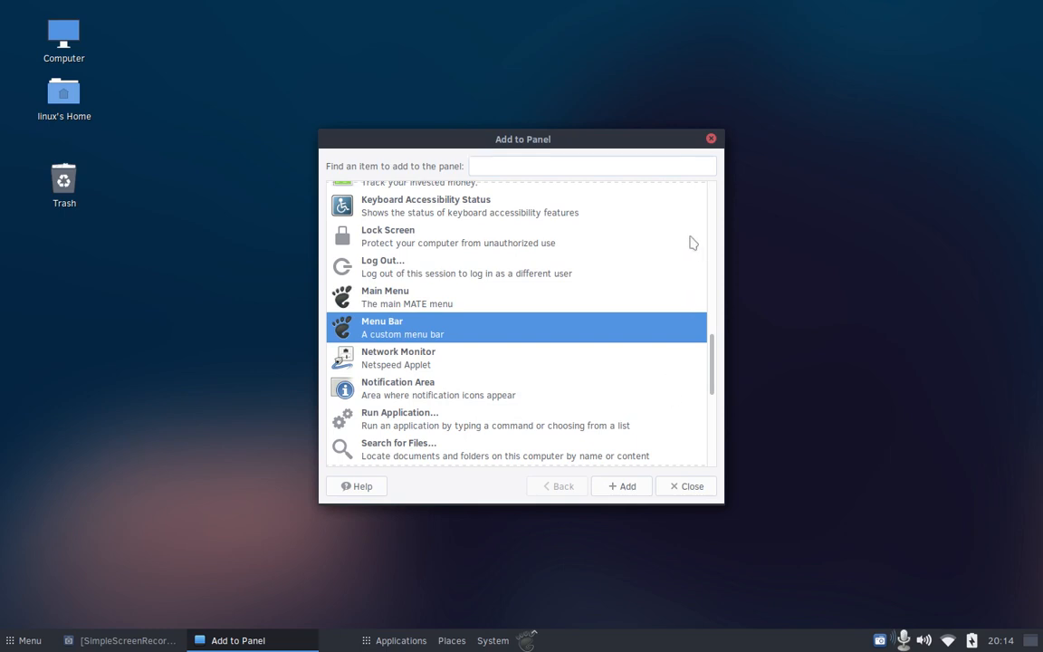
{"action": "left_click", "coordinate": [710, 139]}
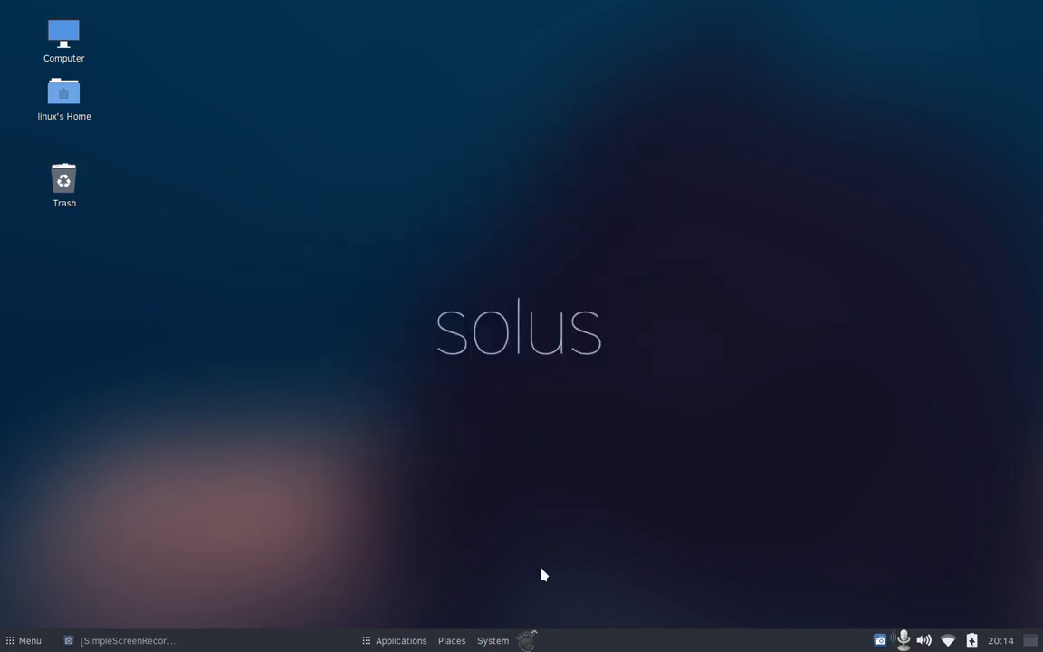
Move the Main Menu applet about two thirds along the panel and shift the Menu Bar nearer the panel's centre
{"action": "right_click", "coordinate": [527, 638]}
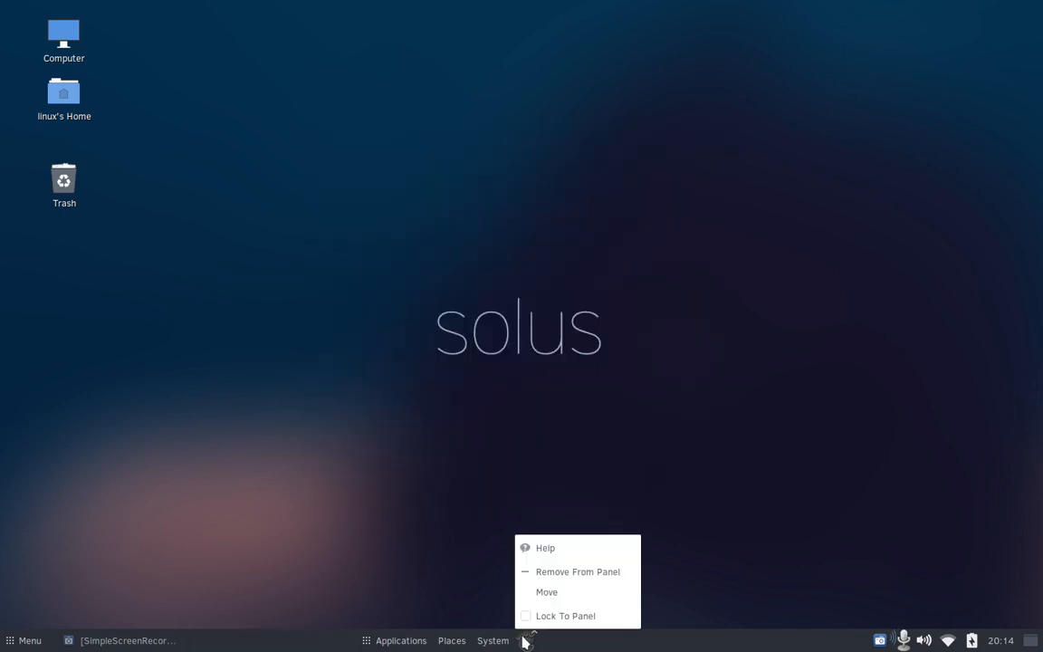
{"action": "left_click", "coordinate": [545, 593]}
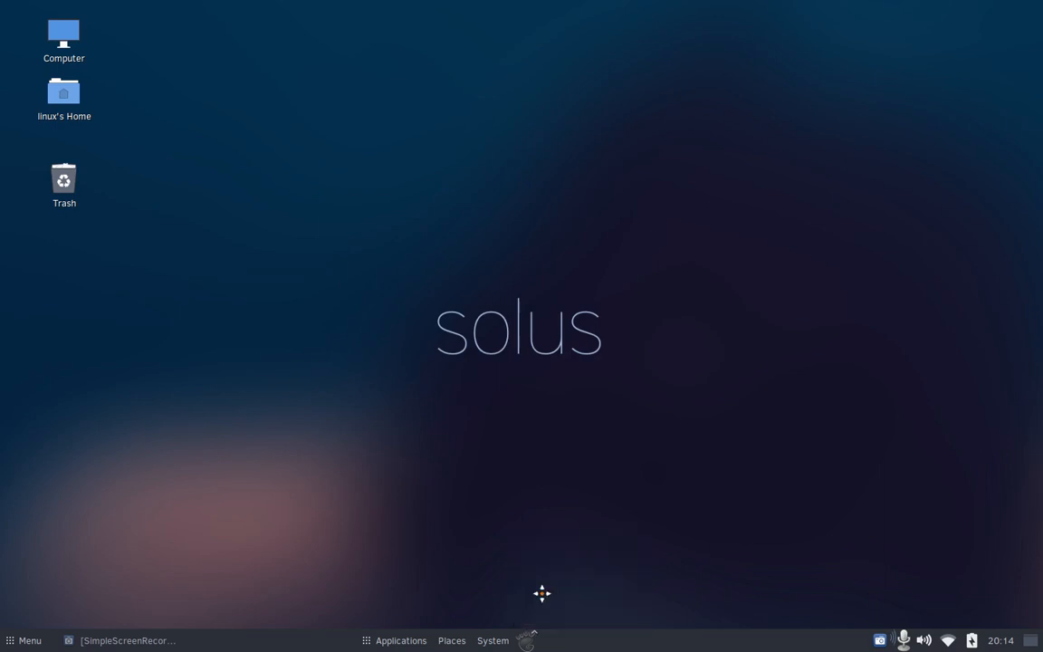
{"action": "left_click", "coordinate": [675, 613]}
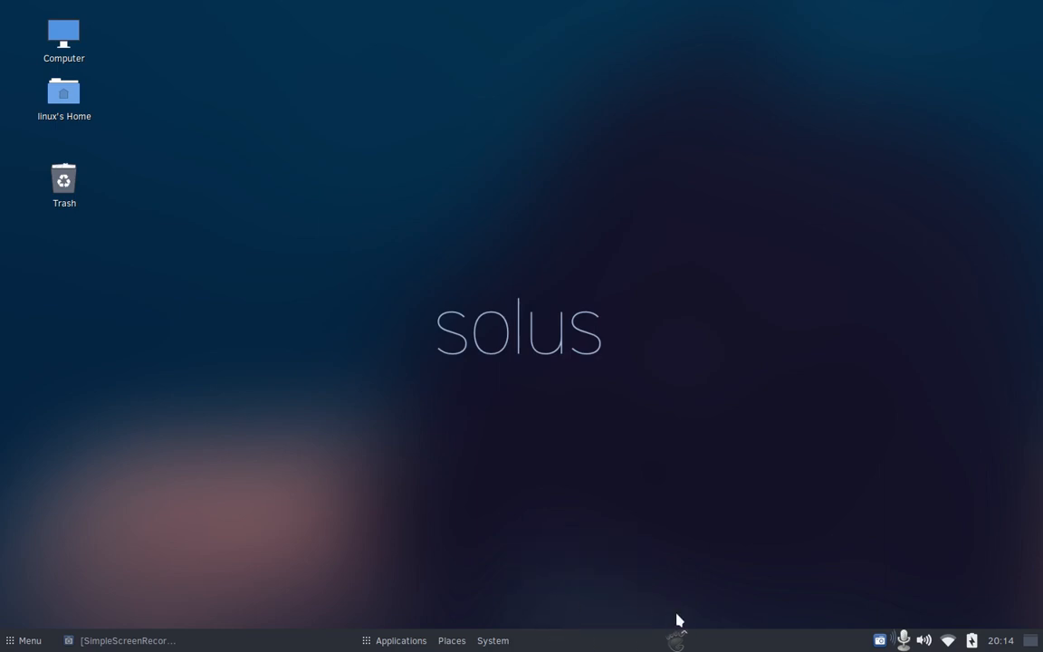
{"action": "right_click", "coordinate": [384, 644]}
{"action": "left_click", "coordinate": [389, 593]}
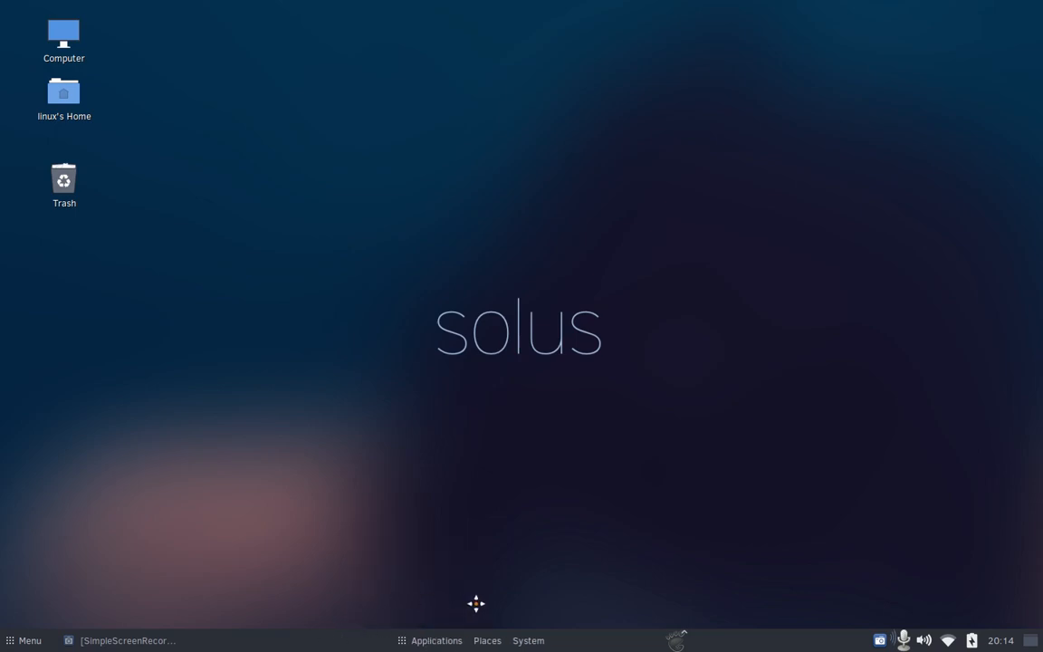
{"action": "left_click", "coordinate": [509, 603]}
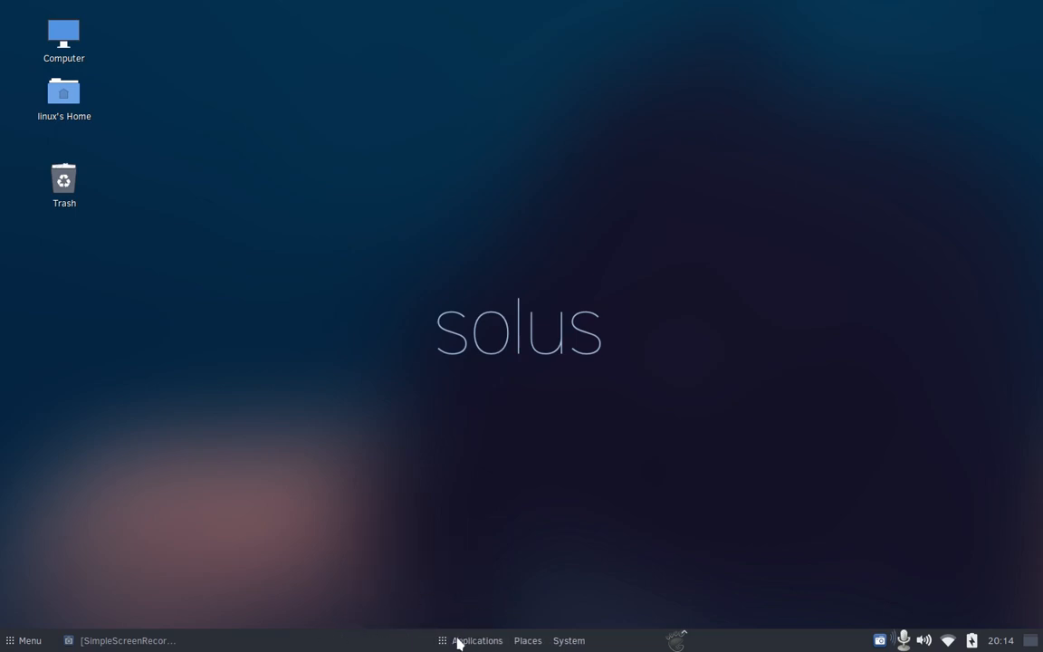
Search the Brisk Menu for "vlc" and clear the search
{"action": "left_click", "coordinate": [11, 640]}
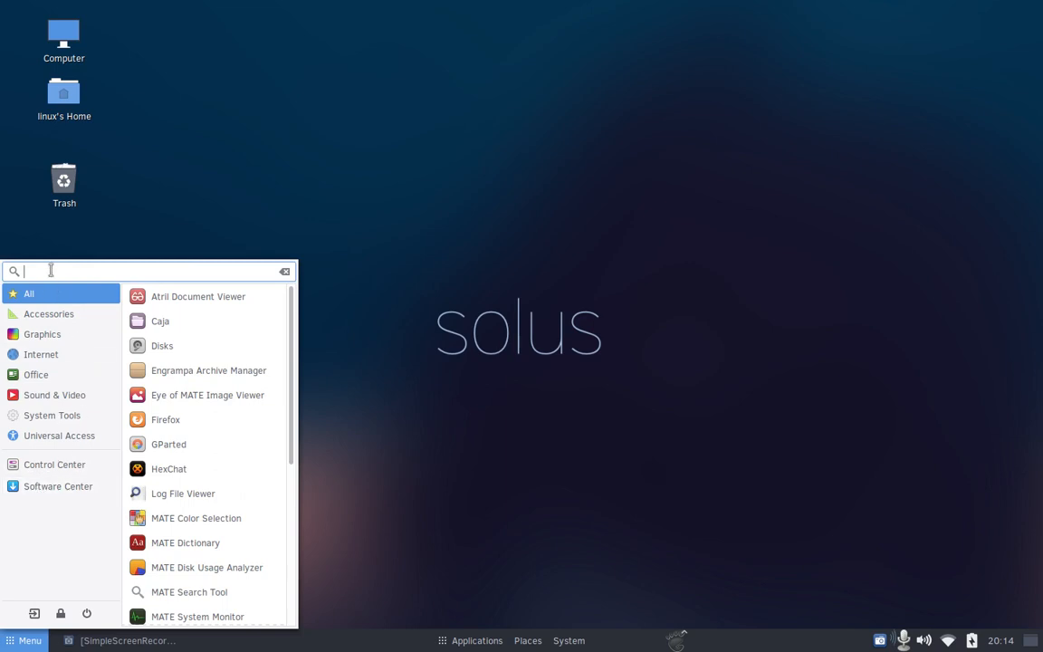
{"action": "type", "text": "vlc"}
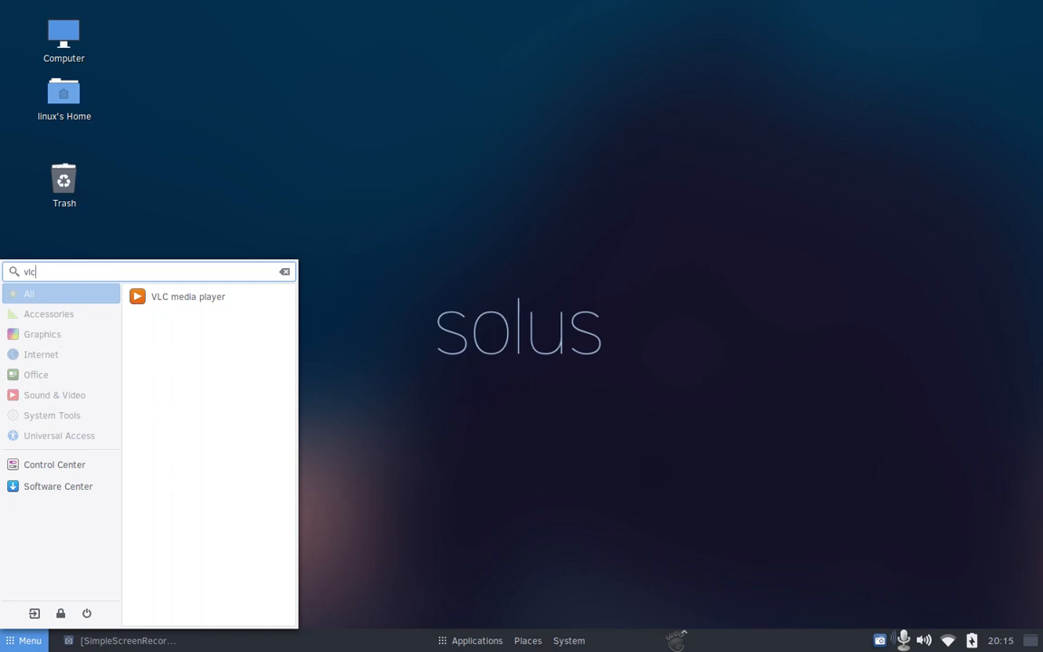
{"action": "key", "text": "BackSpace"}
{"action": "key", "text": "BackSpace"}
{"action": "key", "text": "BackSpace"}
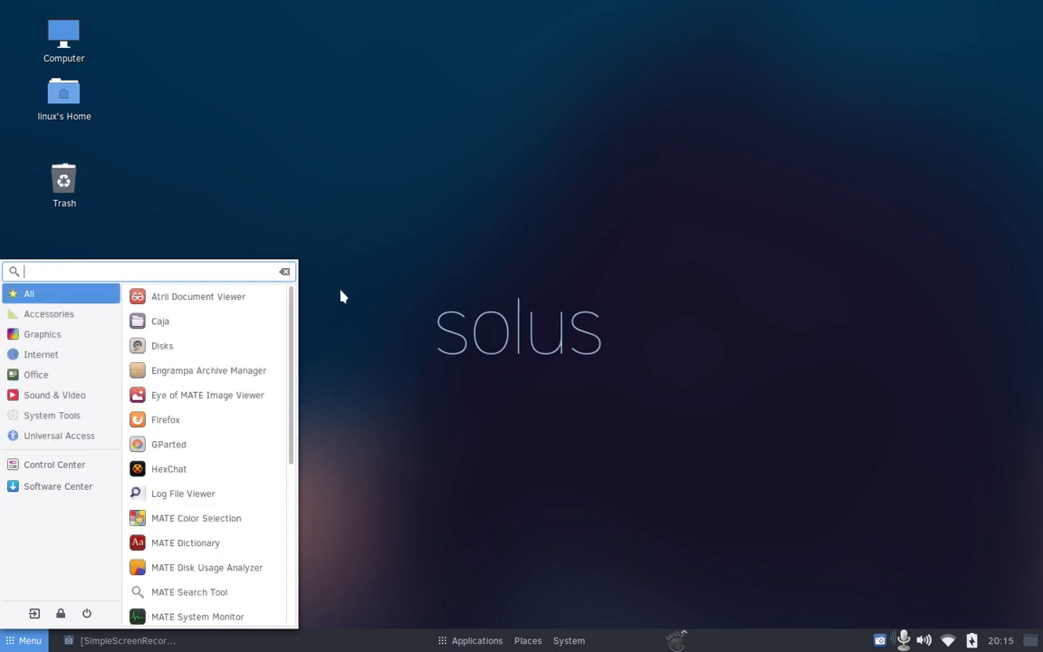
Examine the Brisk Menu's full application list and its categories from Accessories to Universal Access, then close it
{"action": "scroll", "coordinate": [207, 386], "scroll_direction": "down", "scroll_amount": 3}
{"action": "scroll", "coordinate": [206, 386], "scroll_direction": "down", "scroll_amount": 2}
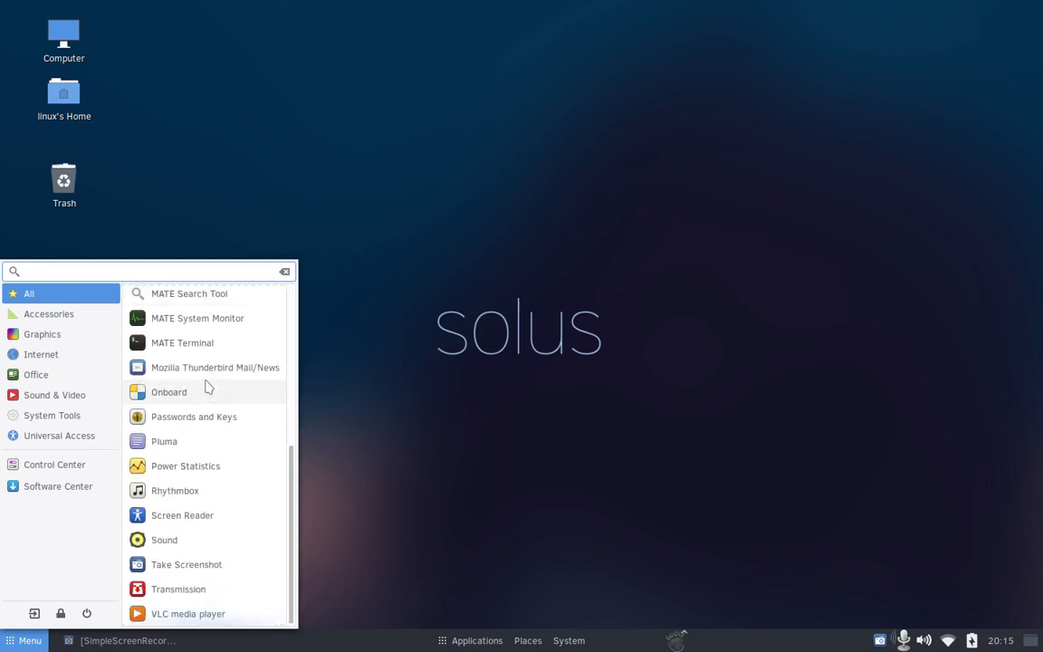
{"action": "scroll", "coordinate": [181, 380], "scroll_direction": "up", "scroll_amount": 3}
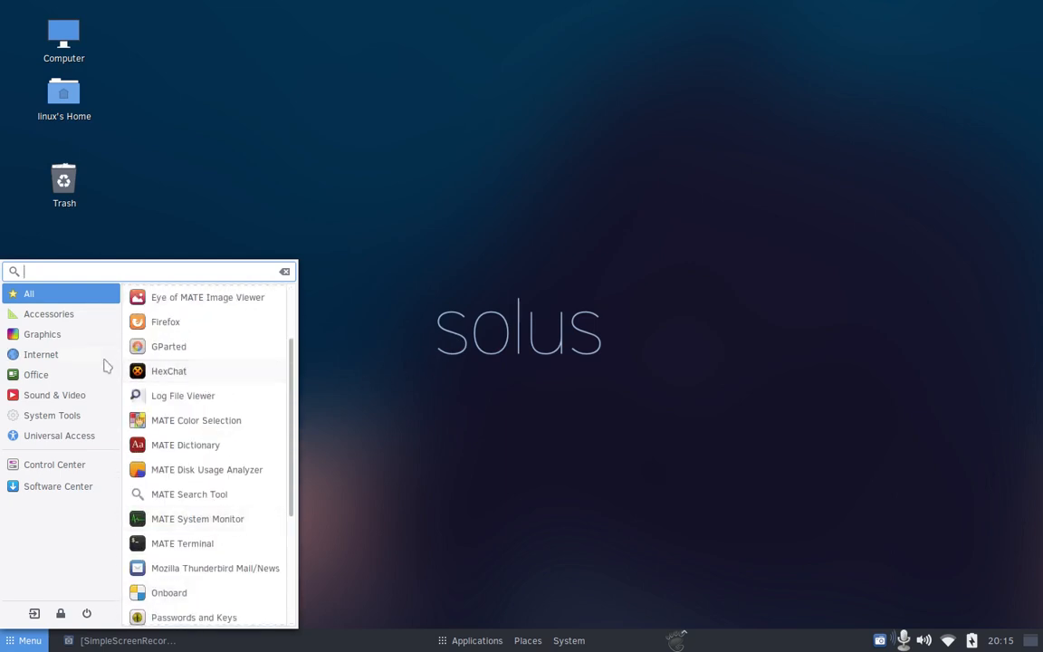
{"action": "left_click", "coordinate": [56, 318]}
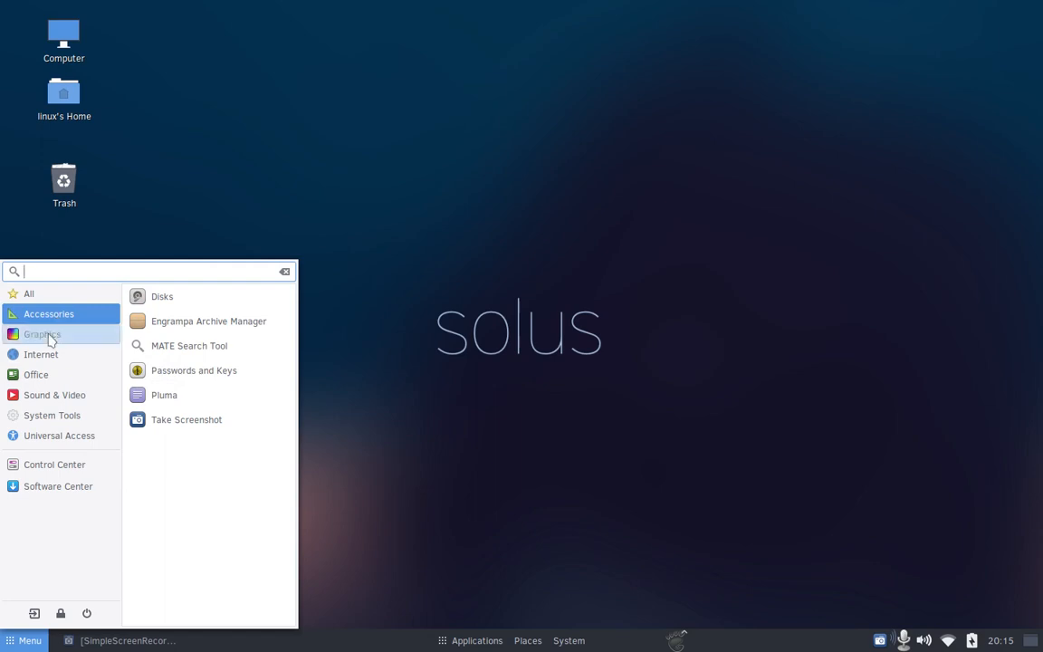
{"action": "left_click", "coordinate": [48, 335]}
{"action": "left_click", "coordinate": [41, 354]}
{"action": "left_click", "coordinate": [38, 374]}
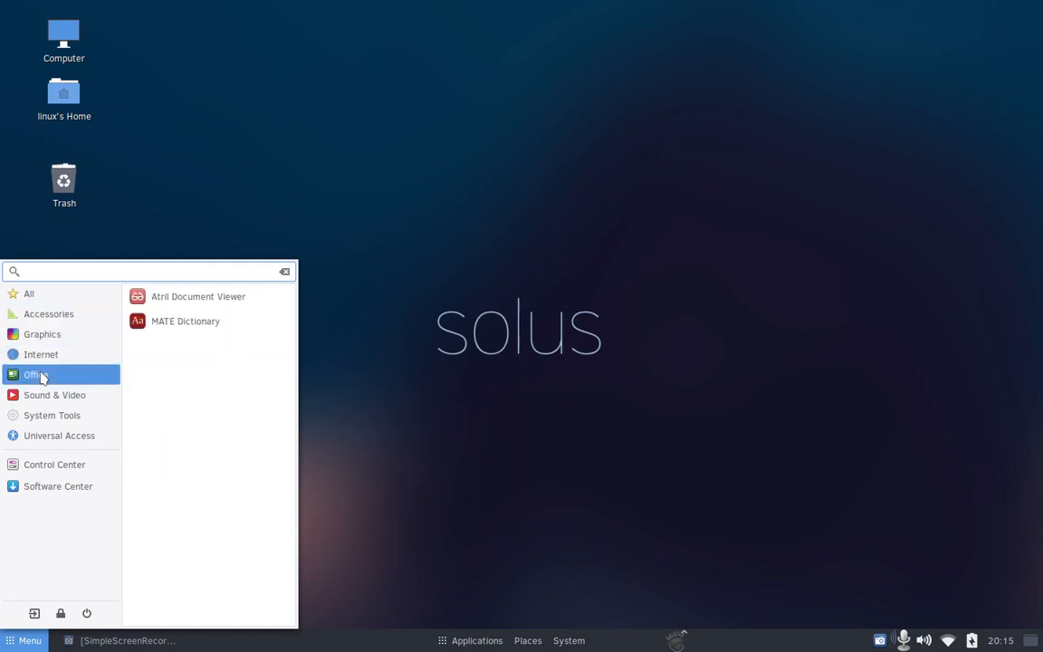
{"action": "left_click", "coordinate": [45, 393]}
{"action": "left_click", "coordinate": [57, 417]}
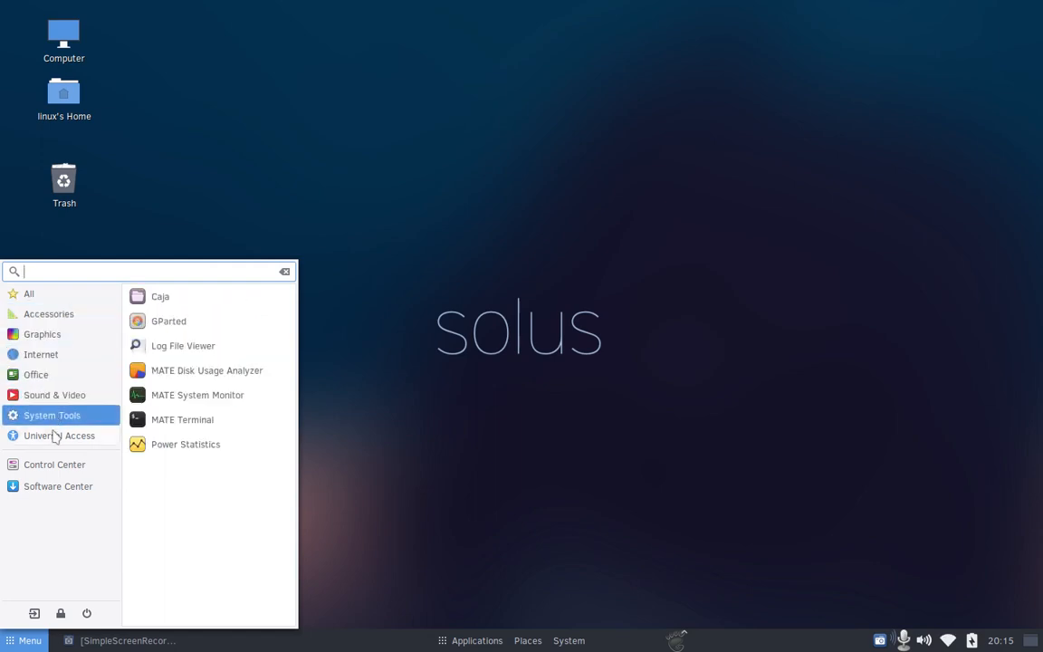
{"action": "left_click", "coordinate": [54, 436]}
{"action": "left_click", "coordinate": [56, 418]}
{"action": "left_click", "coordinate": [419, 435]}
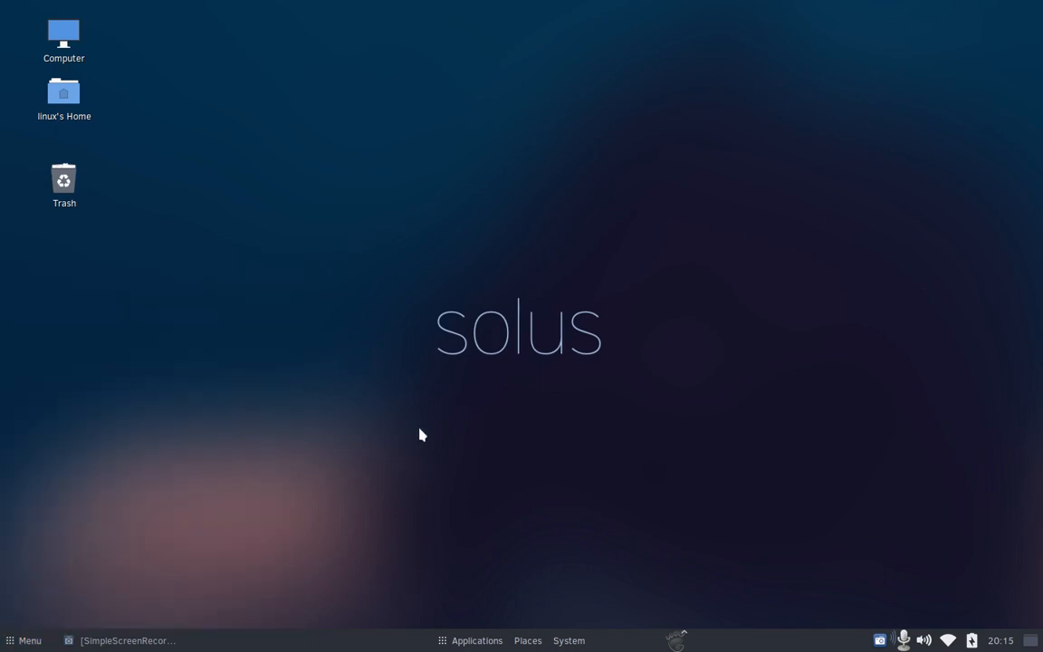
Look through the application categories under Applications in the Menu Bar applet, including System Tools, Office, Internet and Graphics
{"action": "left_click", "coordinate": [449, 640]}
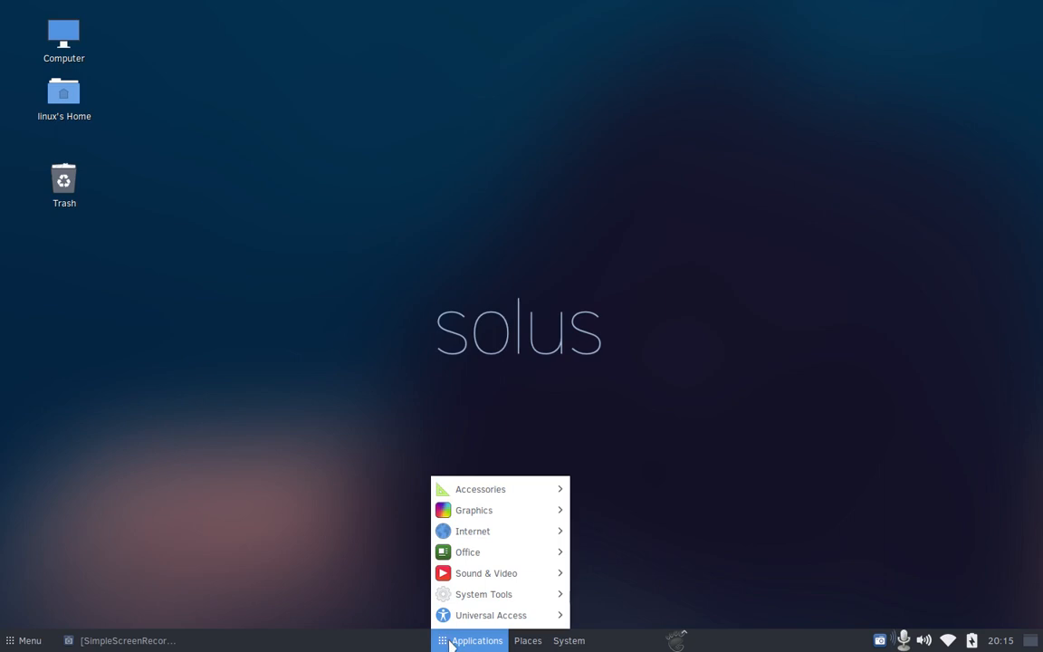
{"action": "mouse_move", "coordinate": [498, 600]}
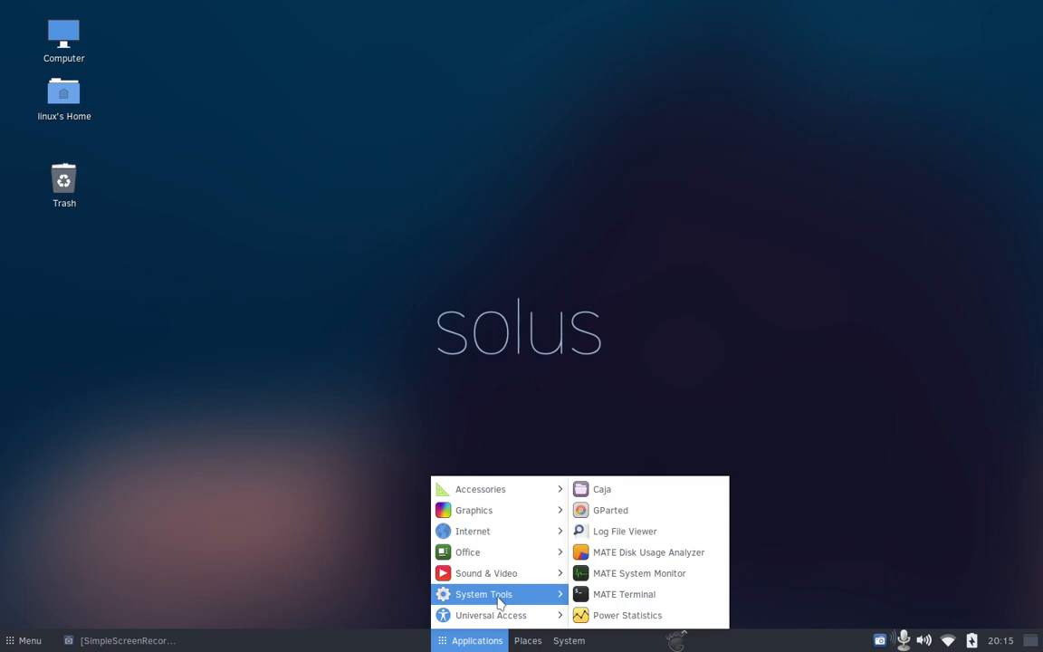
{"action": "mouse_move", "coordinate": [499, 580]}
{"action": "mouse_move", "coordinate": [498, 556]}
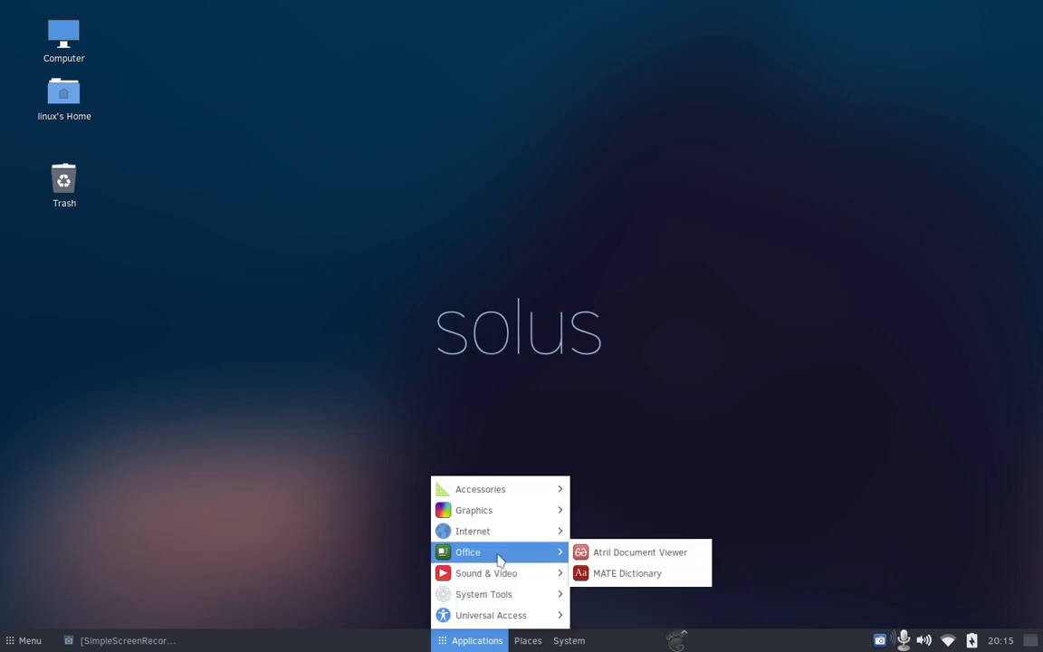
{"action": "mouse_move", "coordinate": [504, 532]}
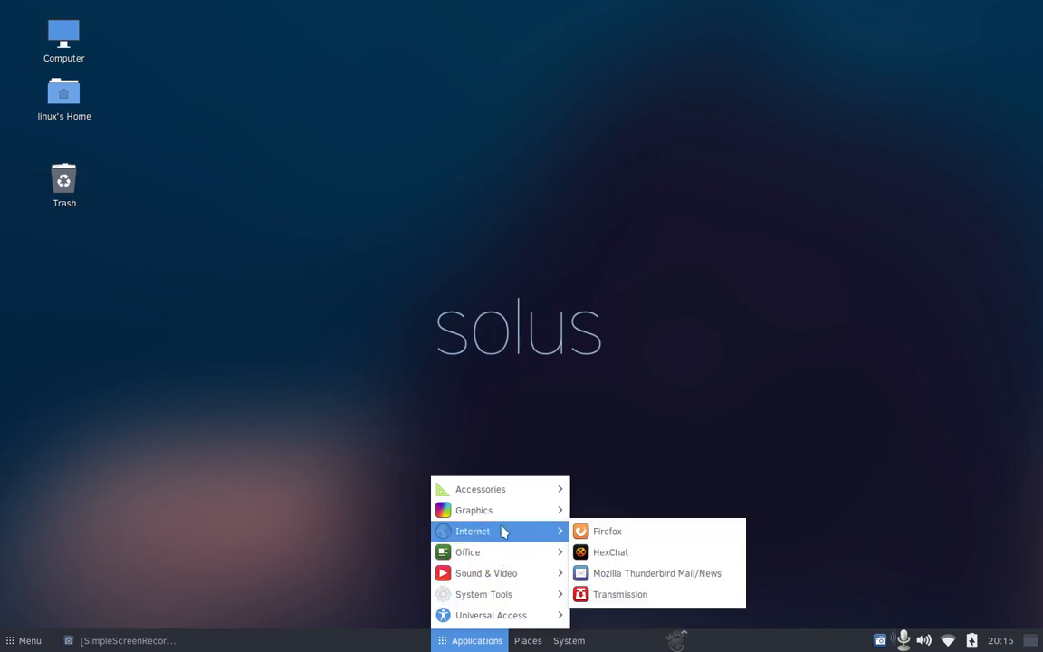
{"action": "mouse_move", "coordinate": [504, 494]}
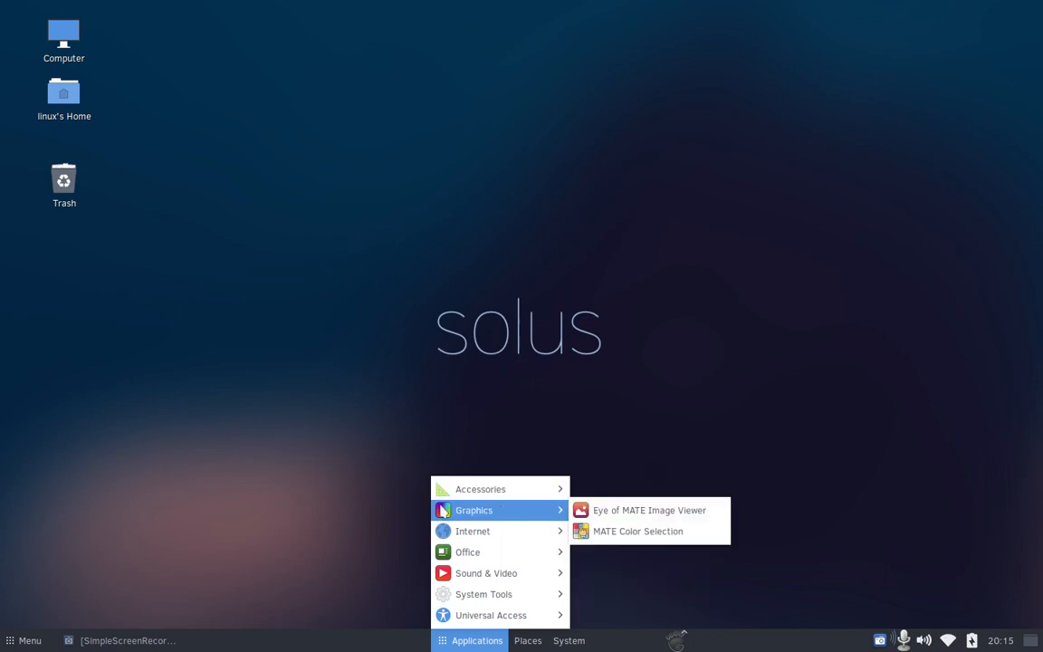
{"action": "left_click", "coordinate": [469, 455]}
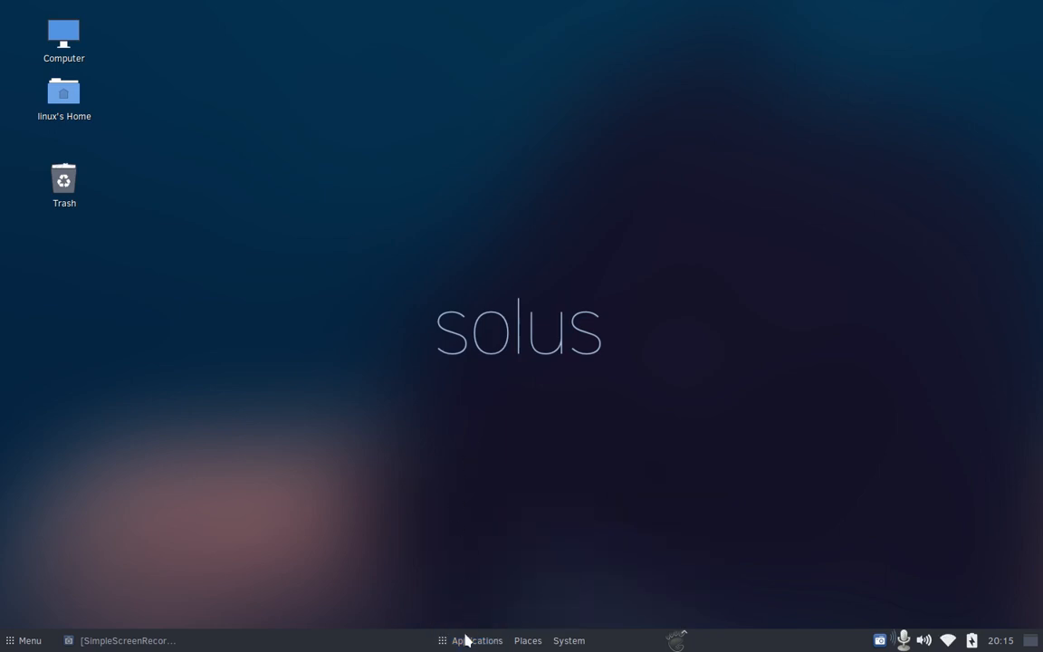
View the entries under Places and System in the Menu Bar applet
{"action": "left_click", "coordinate": [526, 641]}
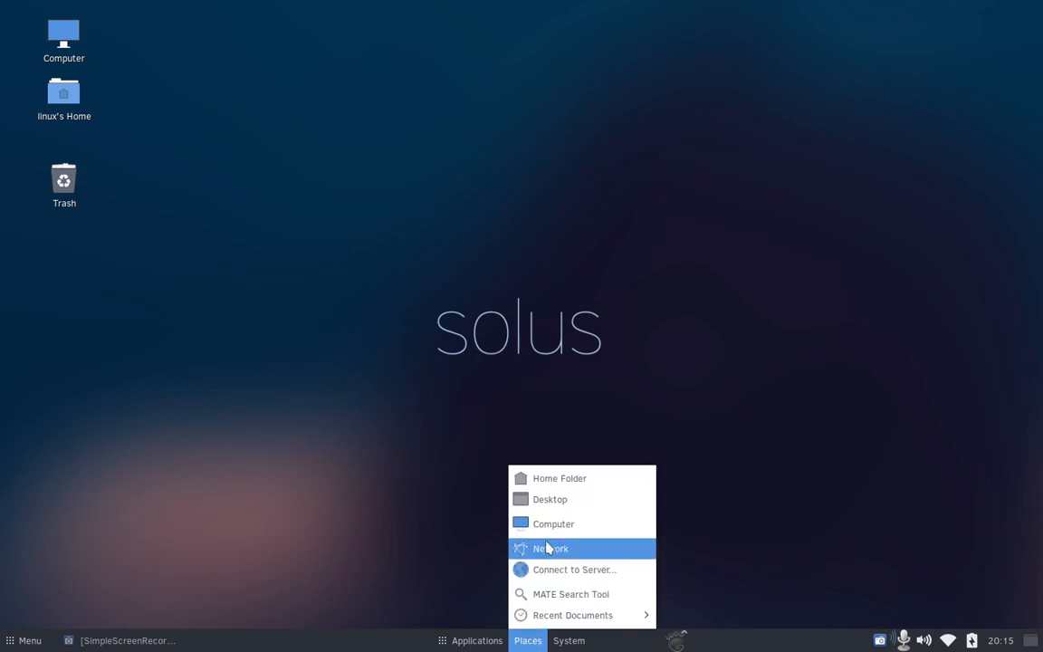
{"action": "left_click", "coordinate": [568, 641]}
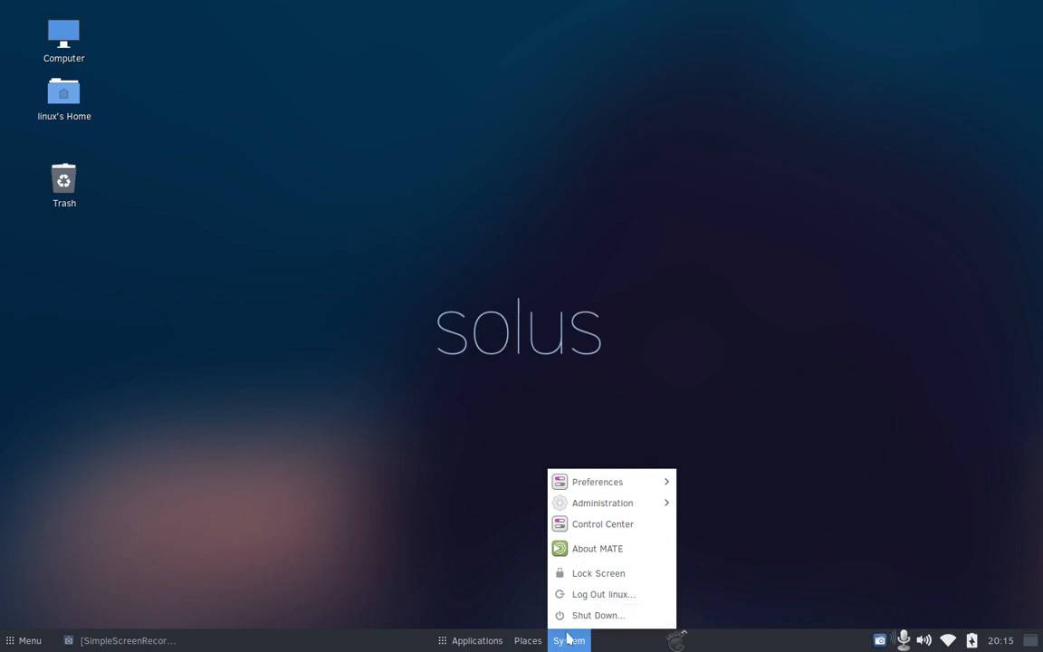
{"action": "left_click", "coordinate": [460, 558]}
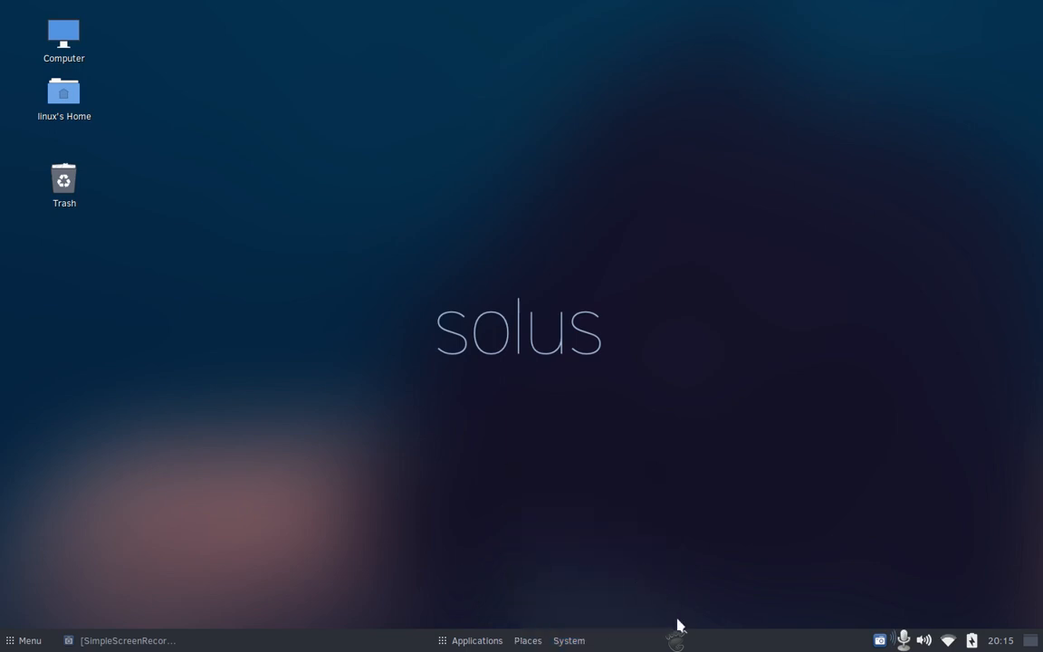
Look through the Main Menu applet's entries, including Places, Sound & Video and Internet, and close it
{"action": "left_click", "coordinate": [677, 640]}
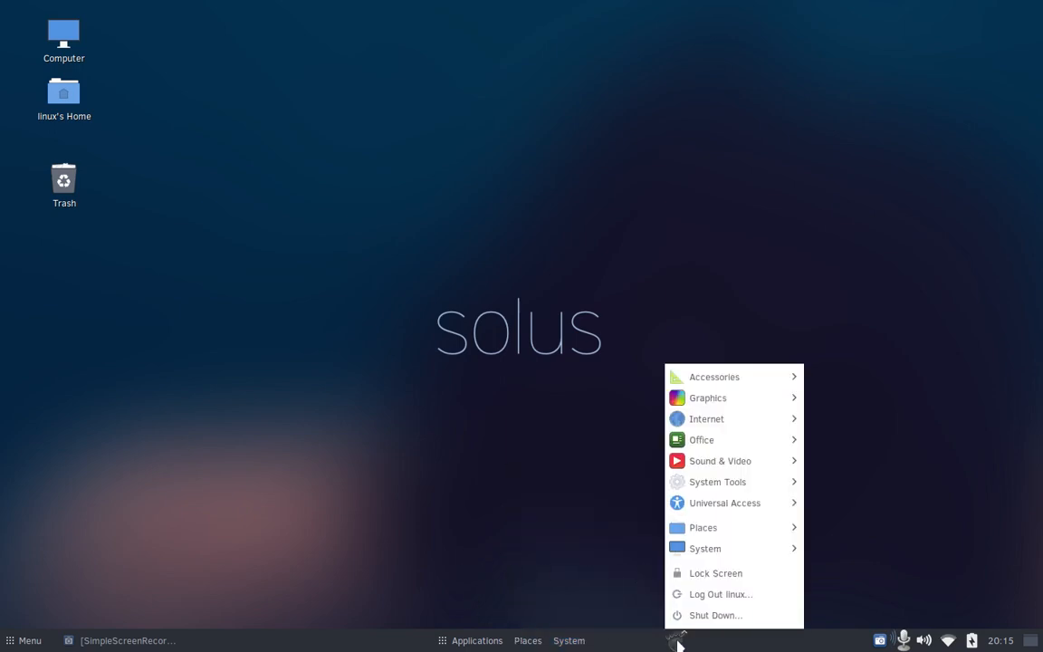
{"action": "mouse_move", "coordinate": [725, 555]}
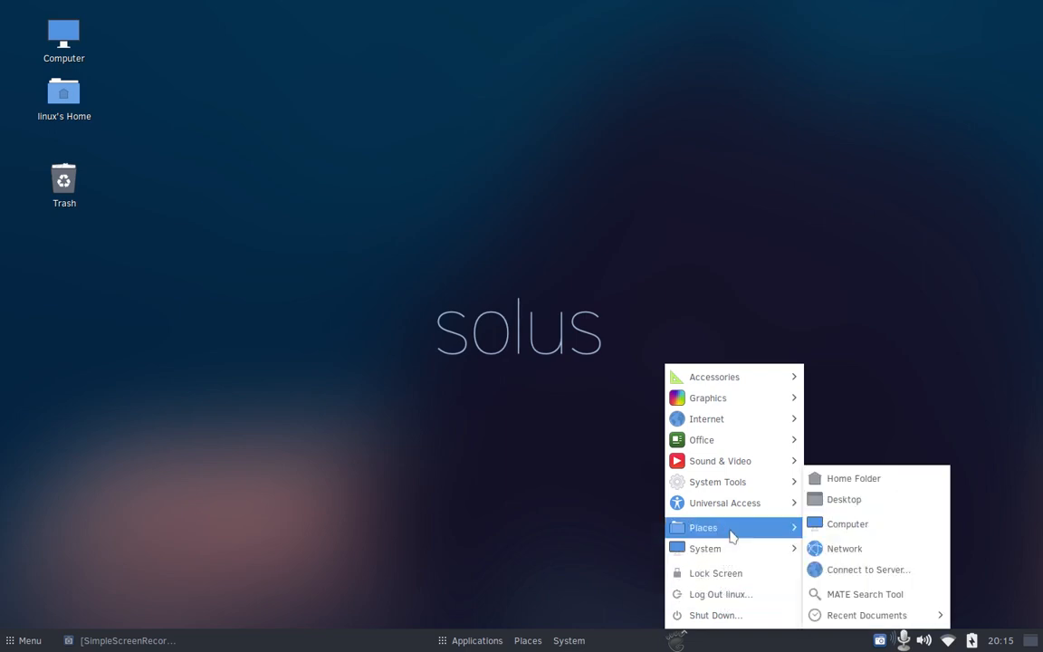
{"action": "mouse_move", "coordinate": [730, 512]}
{"action": "mouse_move", "coordinate": [728, 489]}
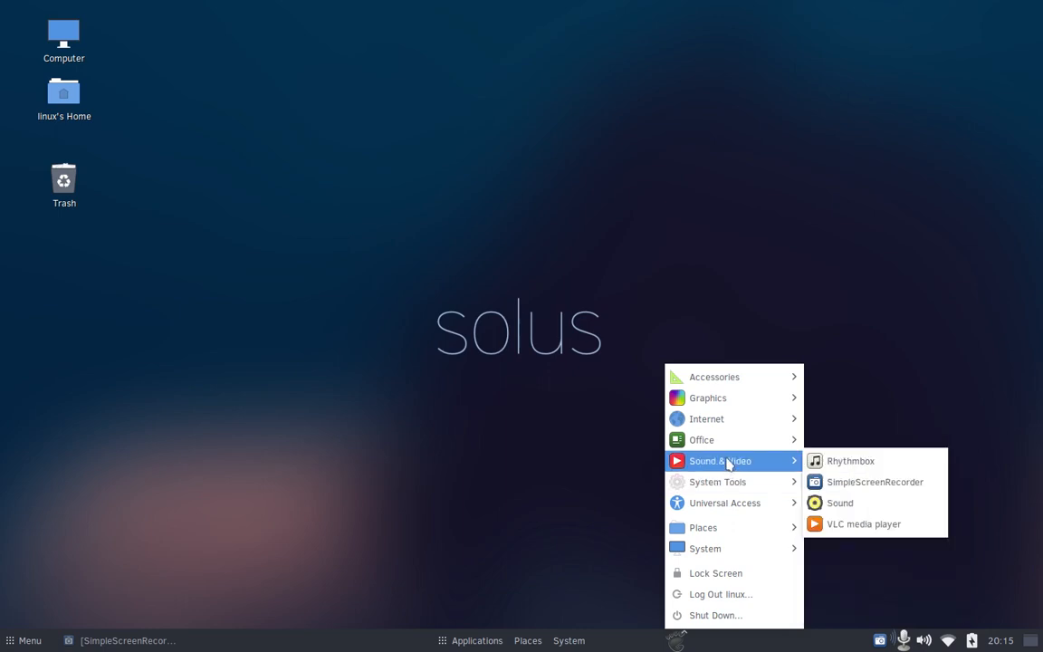
{"action": "mouse_move", "coordinate": [724, 445]}
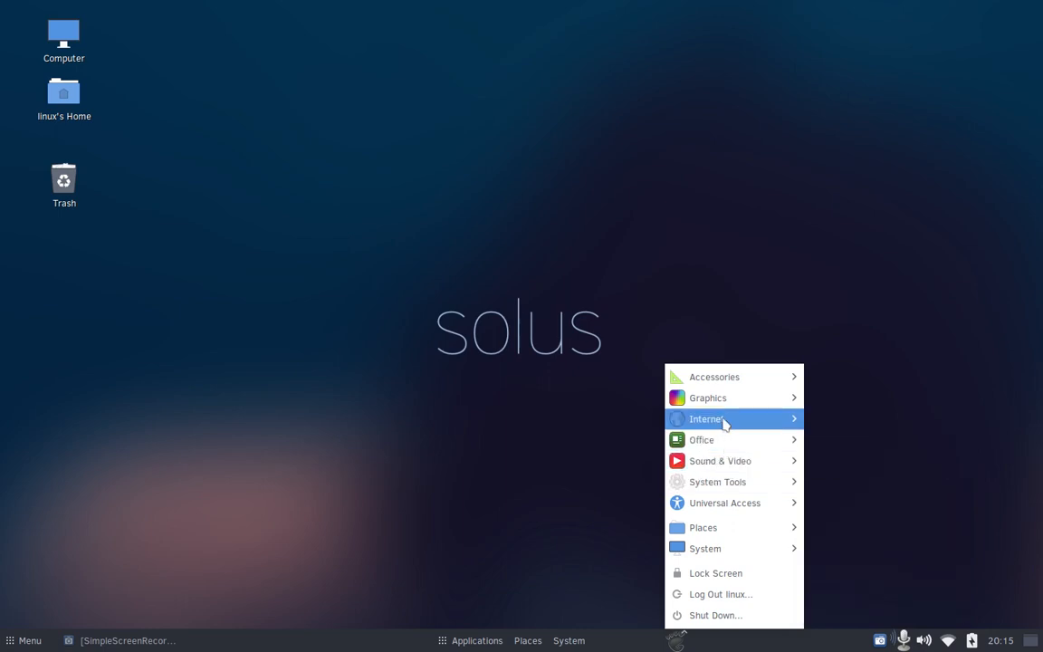
{"action": "mouse_move", "coordinate": [725, 404]}
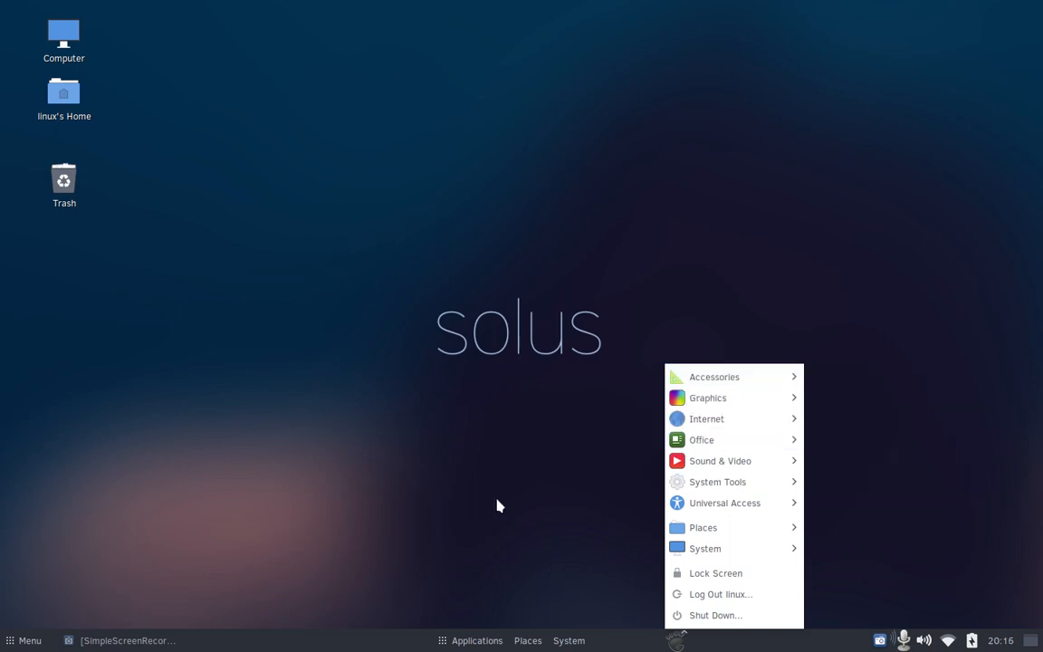
{"action": "left_click", "coordinate": [485, 515]}
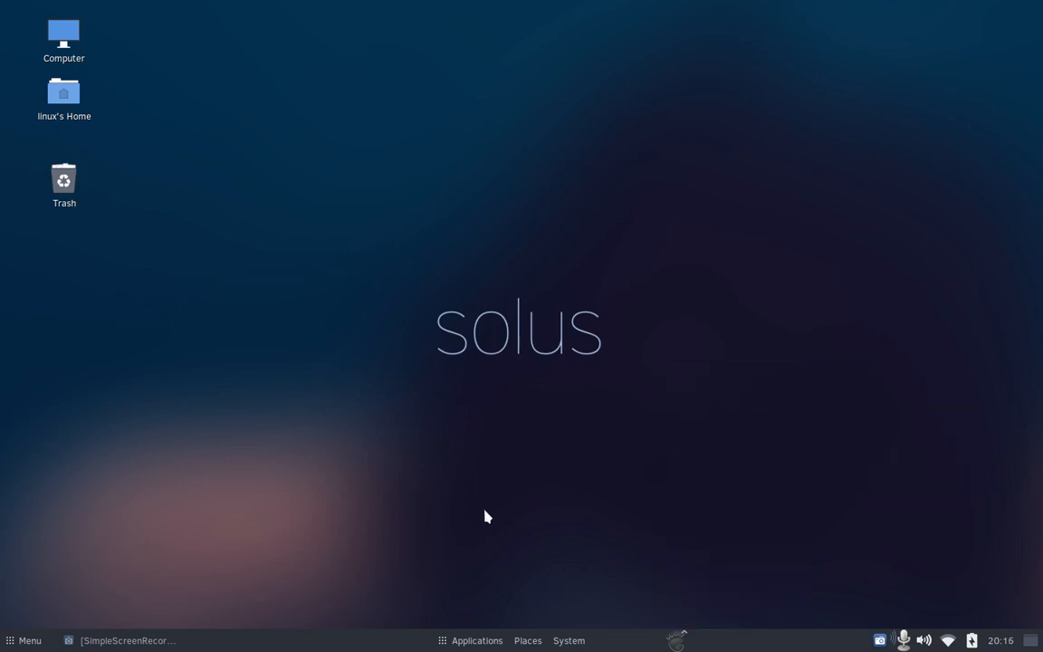
View the applications under Sound & Video in the Brisk Menu, and close the menu
{"action": "left_click", "coordinate": [9, 642]}
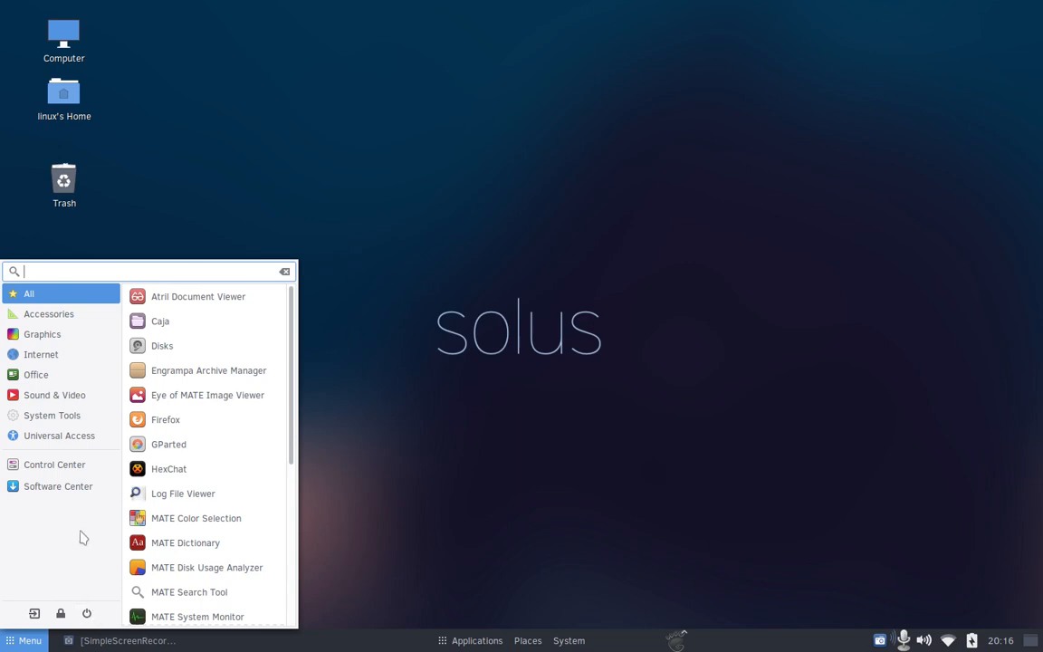
{"action": "left_click", "coordinate": [72, 399]}
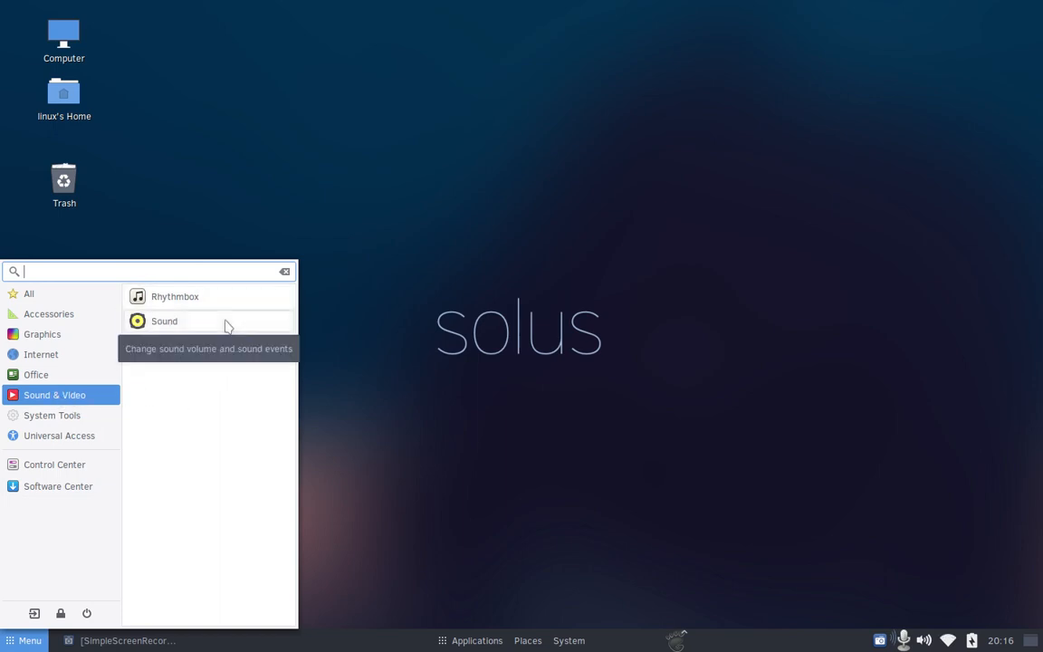
{"action": "left_click", "coordinate": [459, 530]}
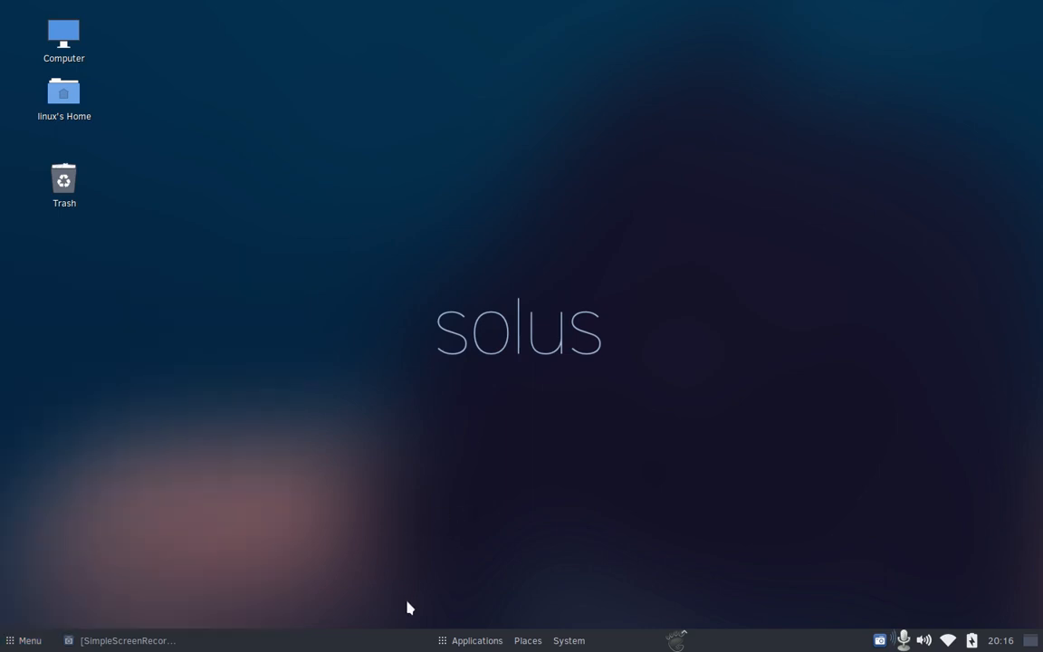
Compare the Sound & Video entries in the Menu Bar and Main Menu applets, and briefly view the Brisk Menu again
{"action": "left_click", "coordinate": [445, 642]}
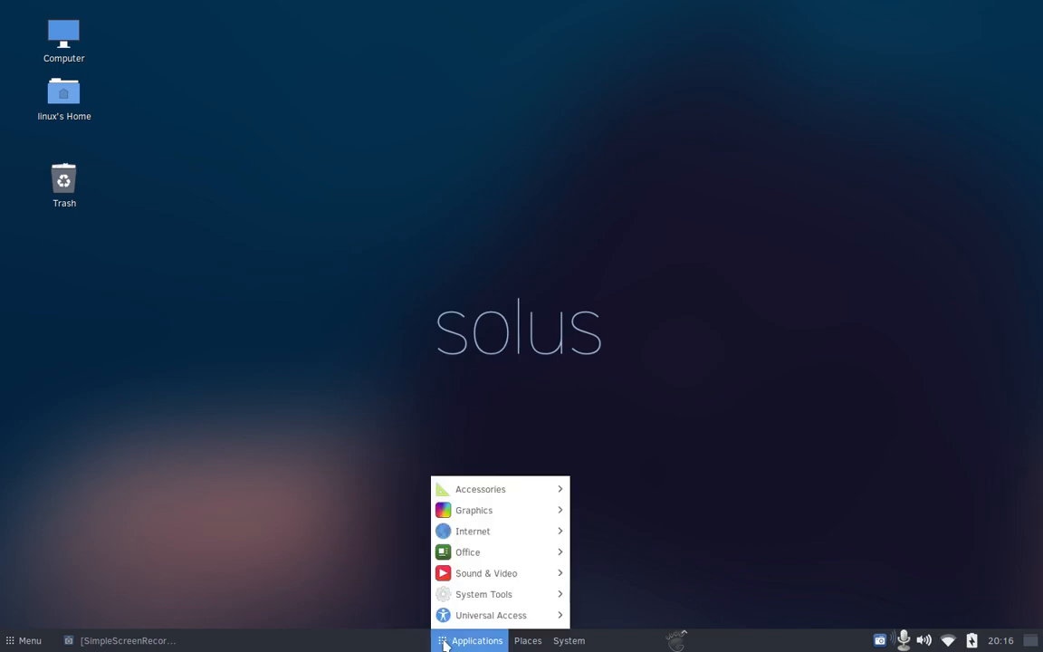
{"action": "mouse_move", "coordinate": [495, 584]}
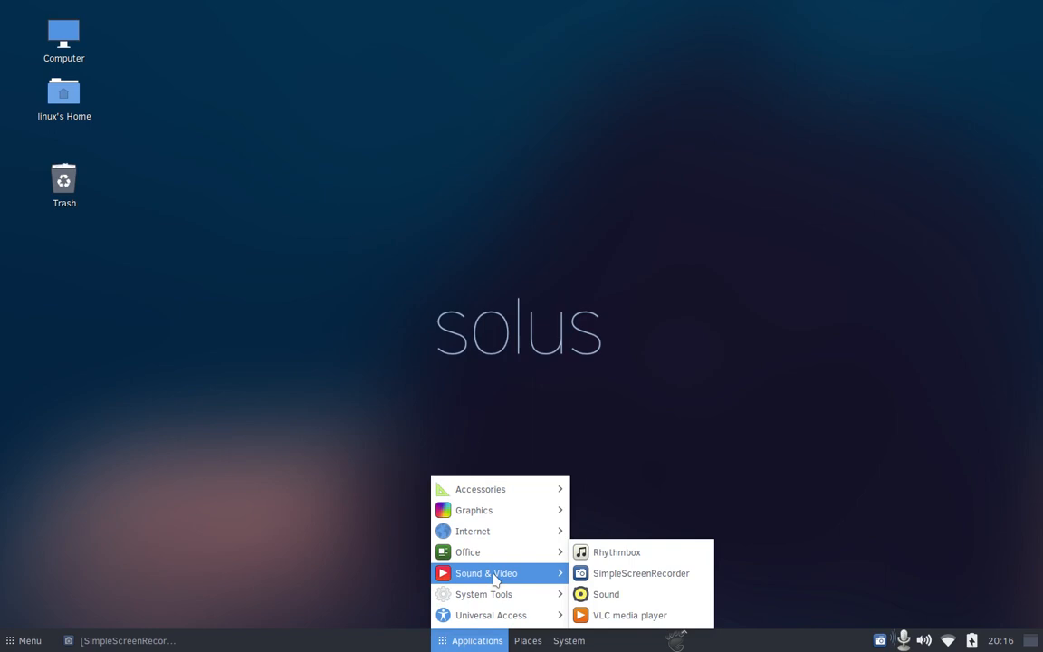
{"action": "left_click", "coordinate": [676, 640]}
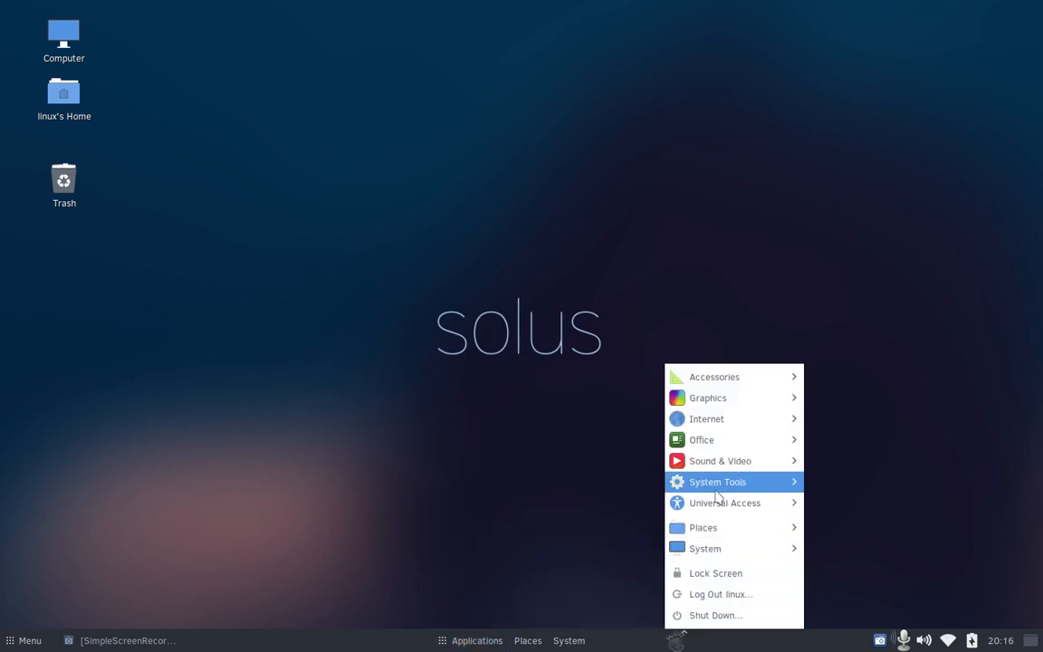
{"action": "mouse_move", "coordinate": [715, 491]}
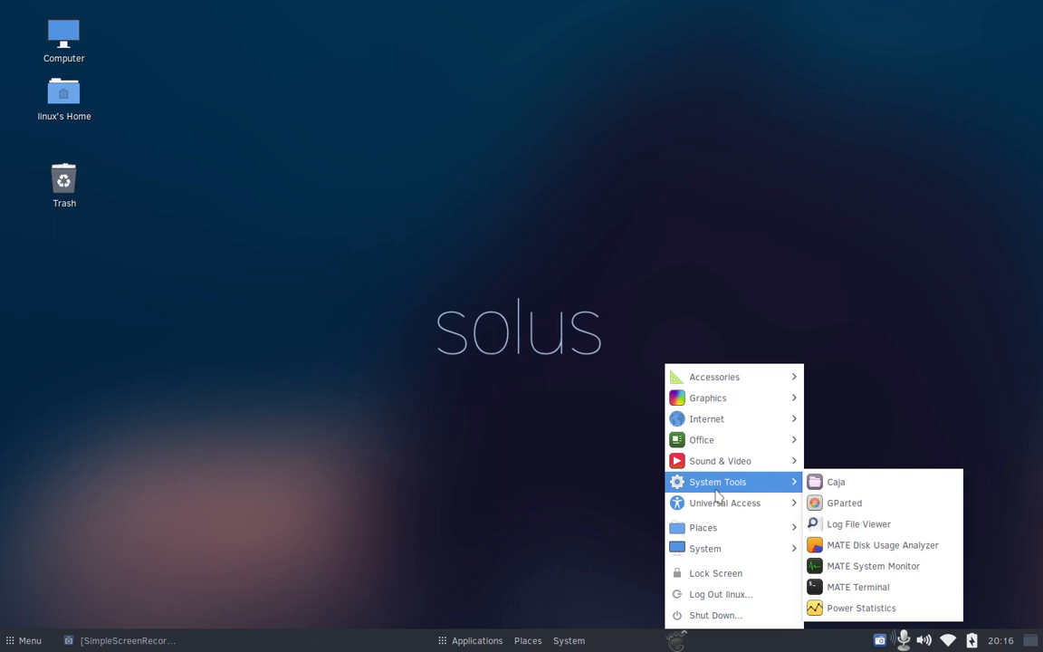
{"action": "mouse_move", "coordinate": [719, 468]}
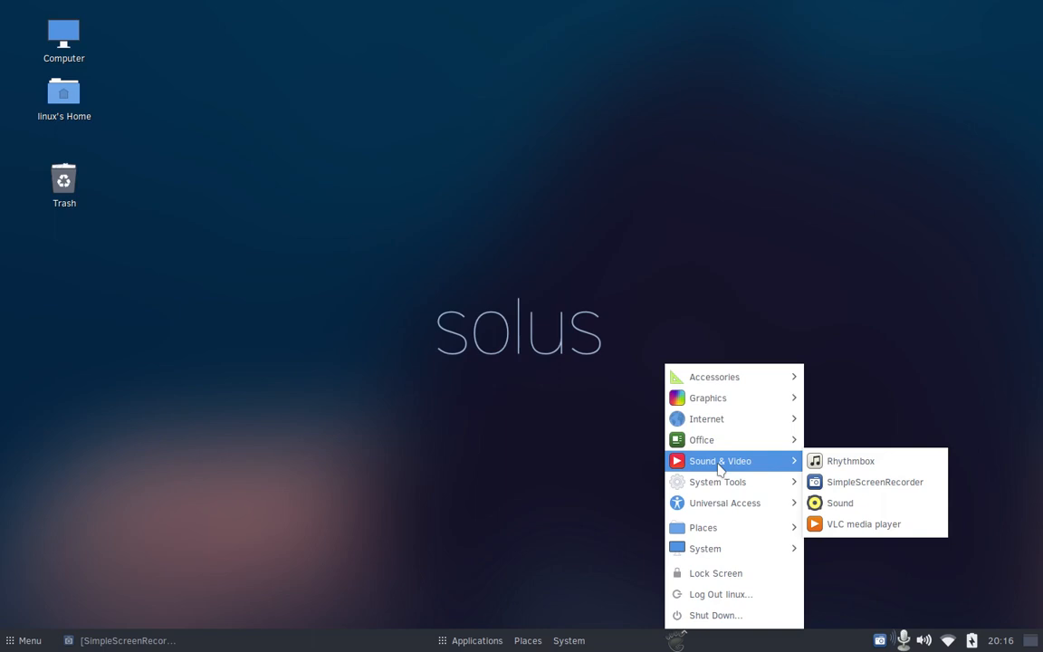
{"action": "left_click", "coordinate": [563, 463]}
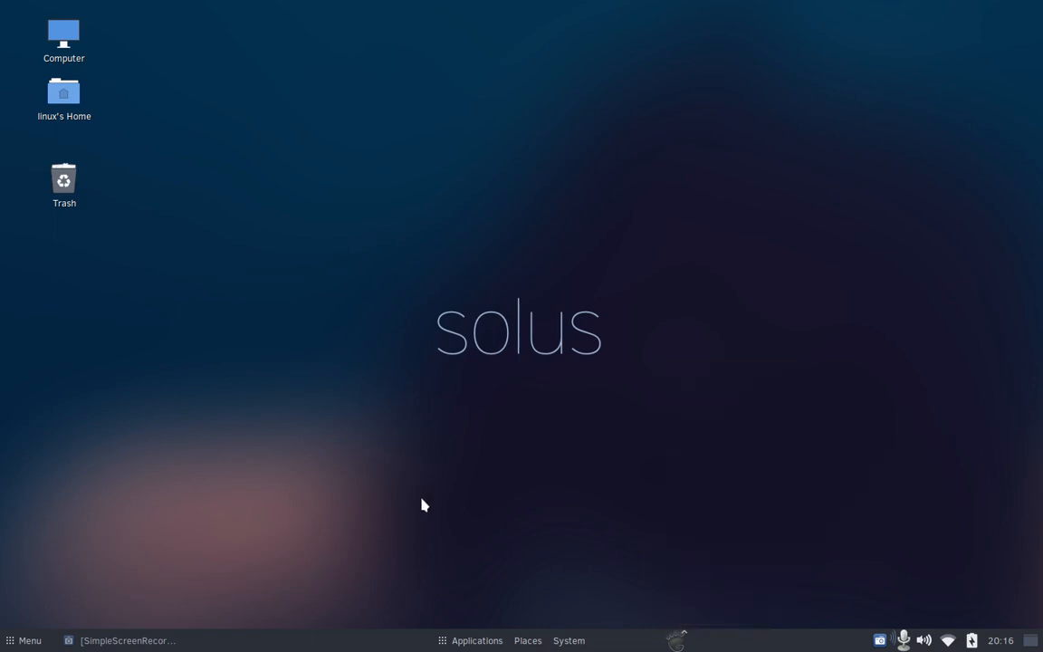
{"action": "left_click", "coordinate": [25, 640]}
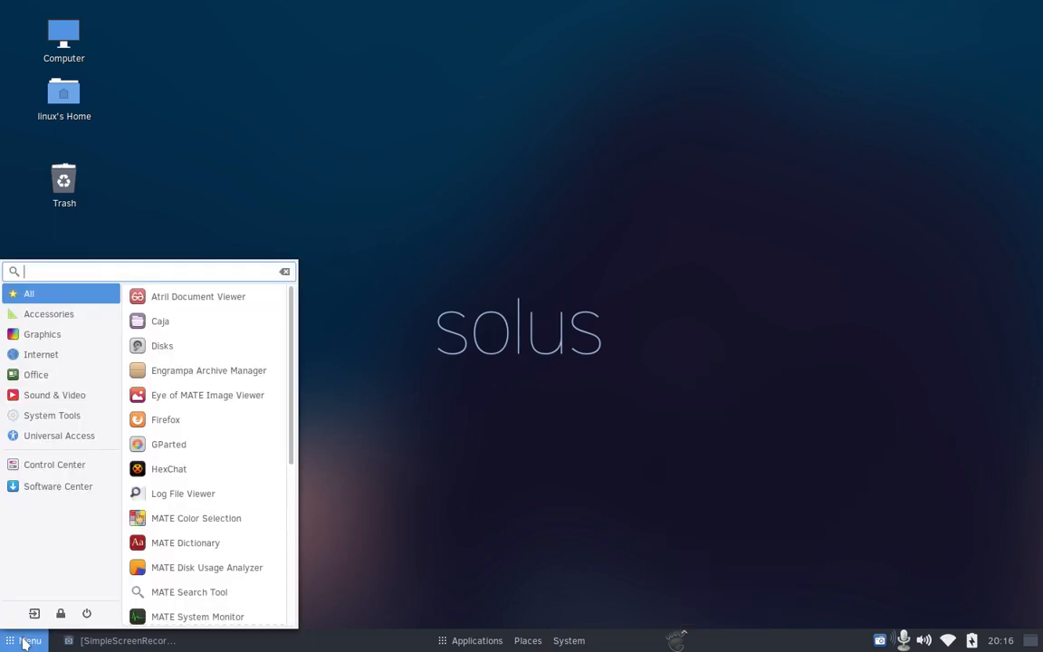
{"action": "left_click", "coordinate": [472, 602]}
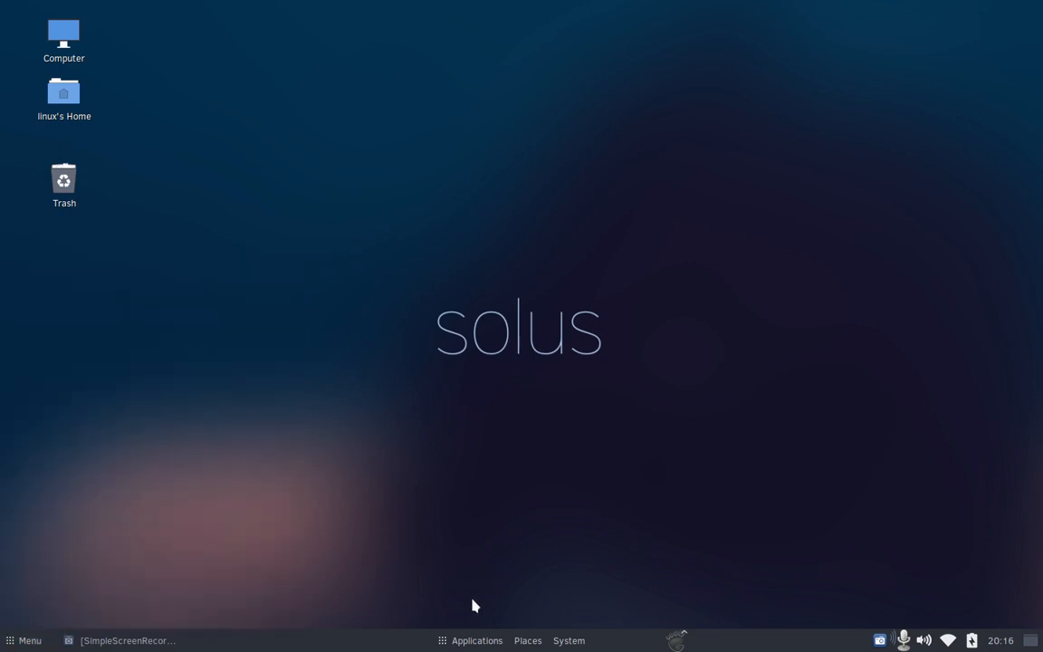
Remove the Menu Bar and Main Menu applets from the panel
{"action": "right_click", "coordinate": [472, 638]}
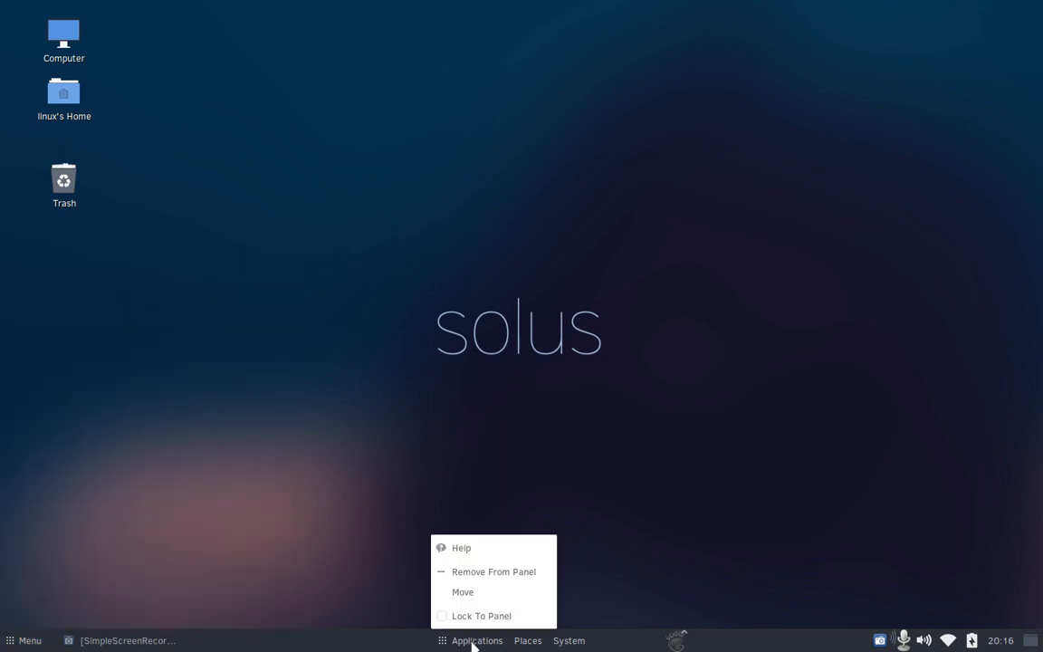
{"action": "left_click", "coordinate": [482, 573]}
{"action": "right_click", "coordinate": [675, 640]}
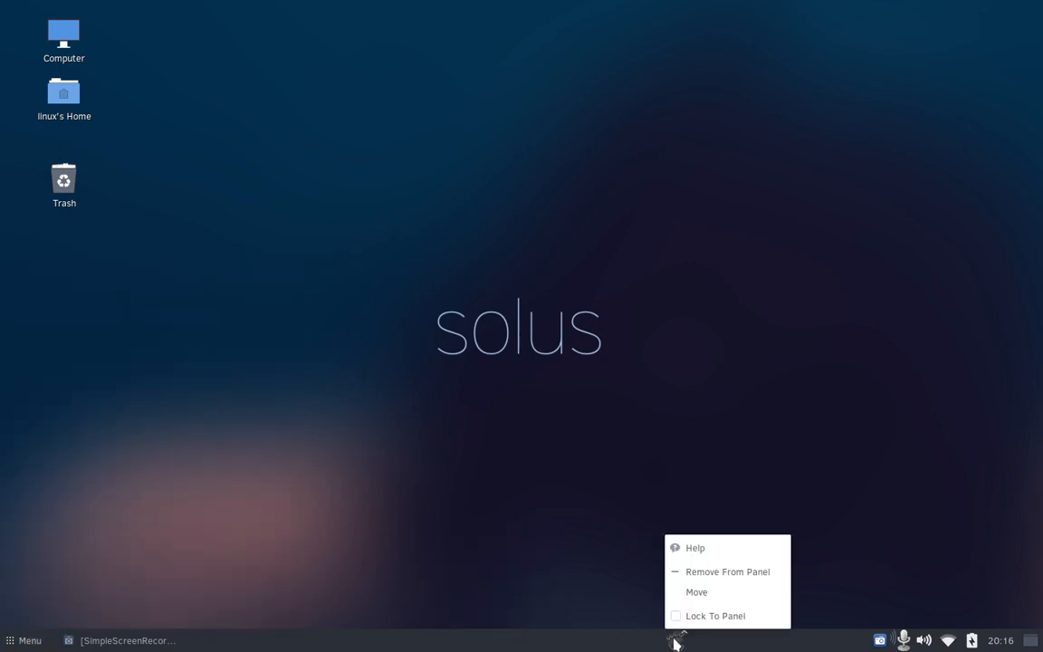
{"action": "left_click", "coordinate": [657, 564]}
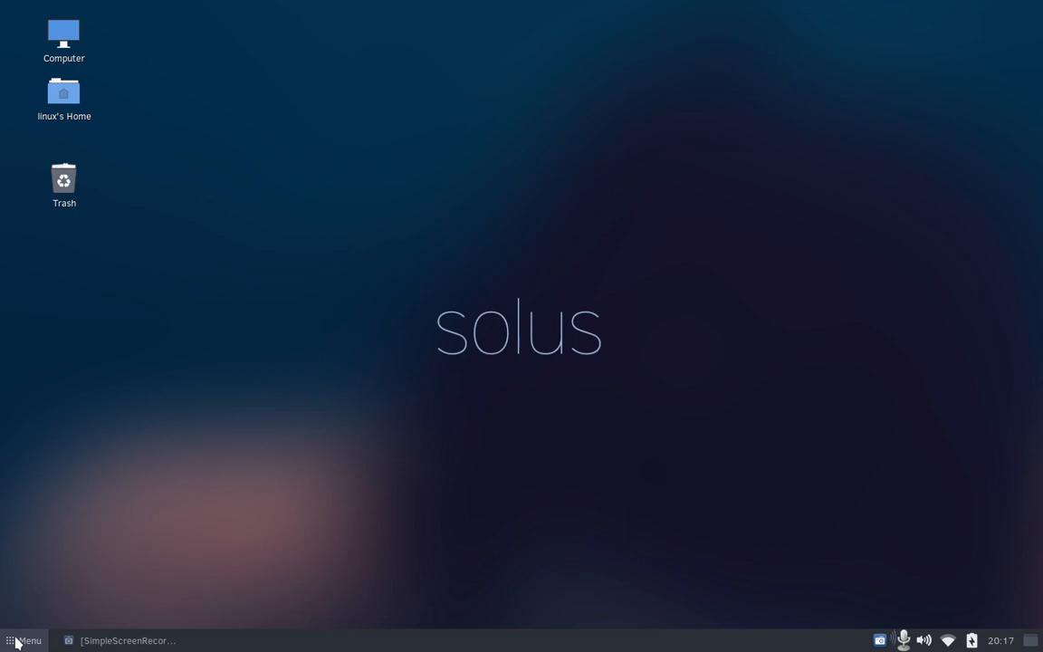
Open MATE System Monitor from System Tools, check its resource usage and system information, and close it
{"action": "left_click", "coordinate": [17, 643]}
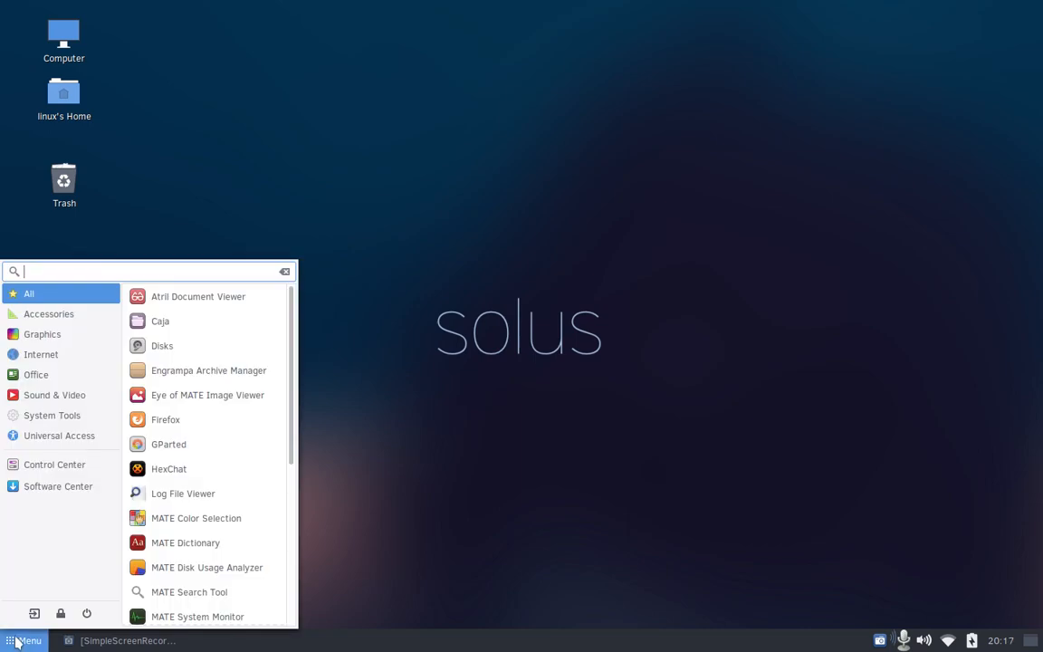
{"action": "left_click", "coordinate": [65, 422]}
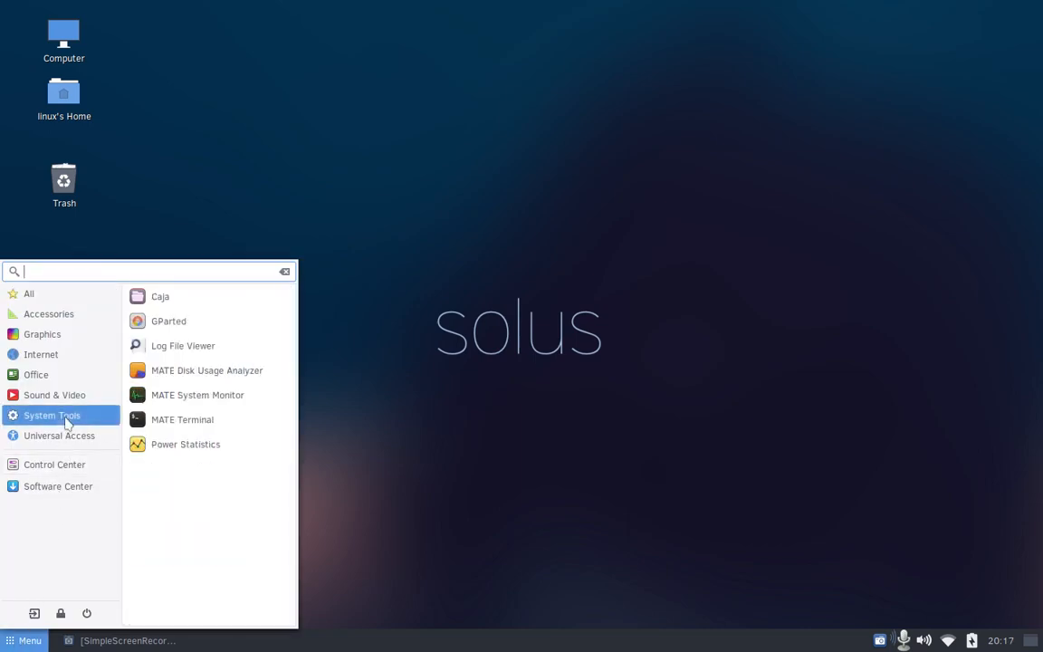
{"action": "left_click", "coordinate": [220, 395]}
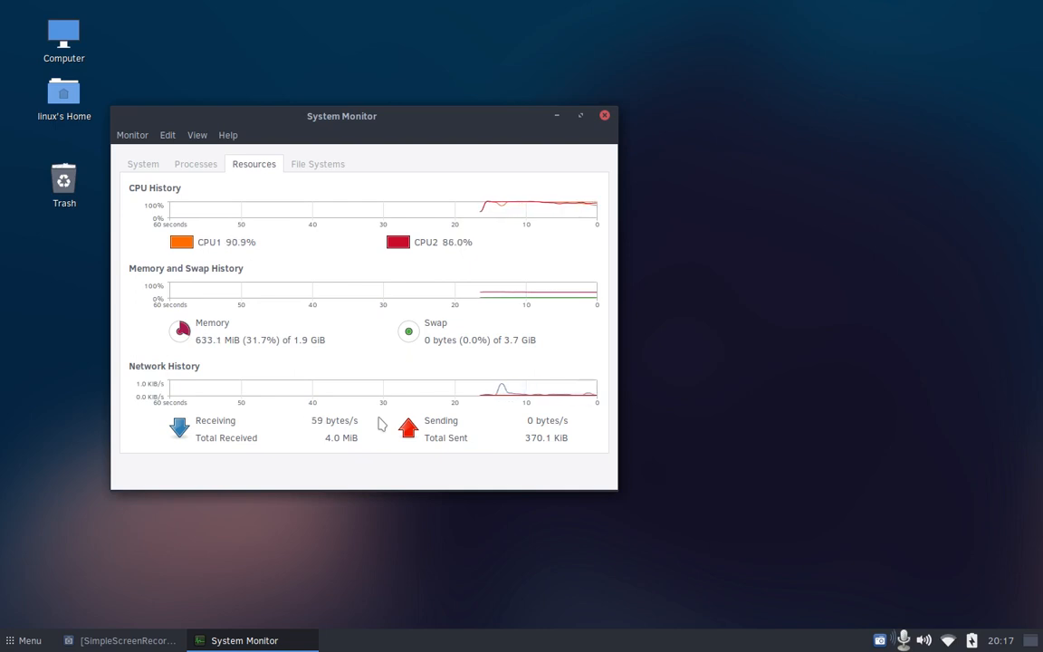
{"action": "left_click", "coordinate": [141, 163]}
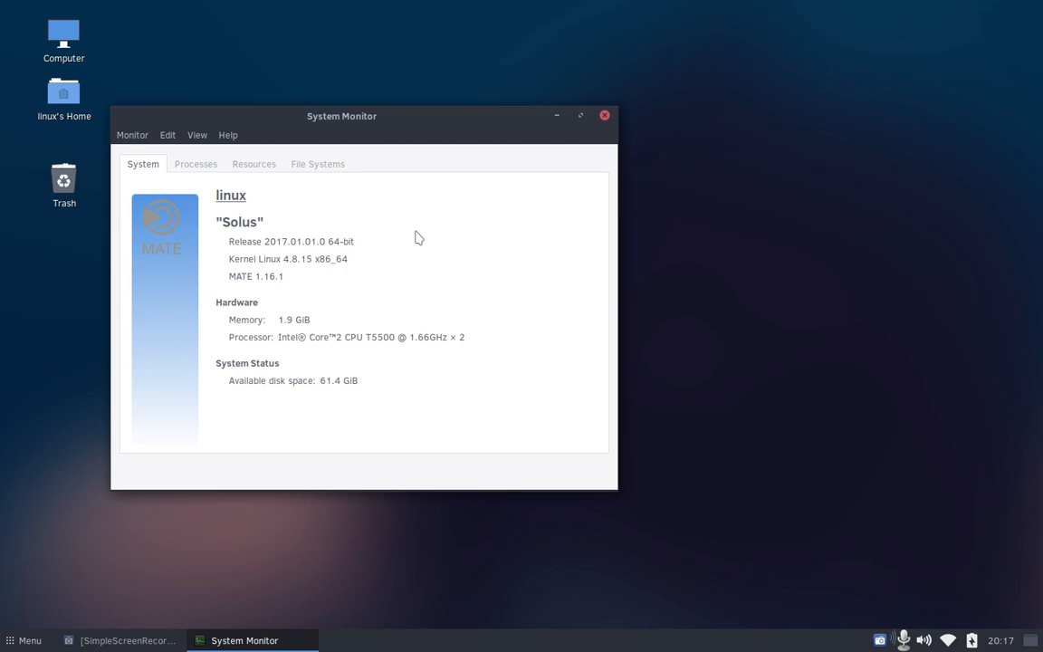
{"action": "left_click", "coordinate": [604, 117]}
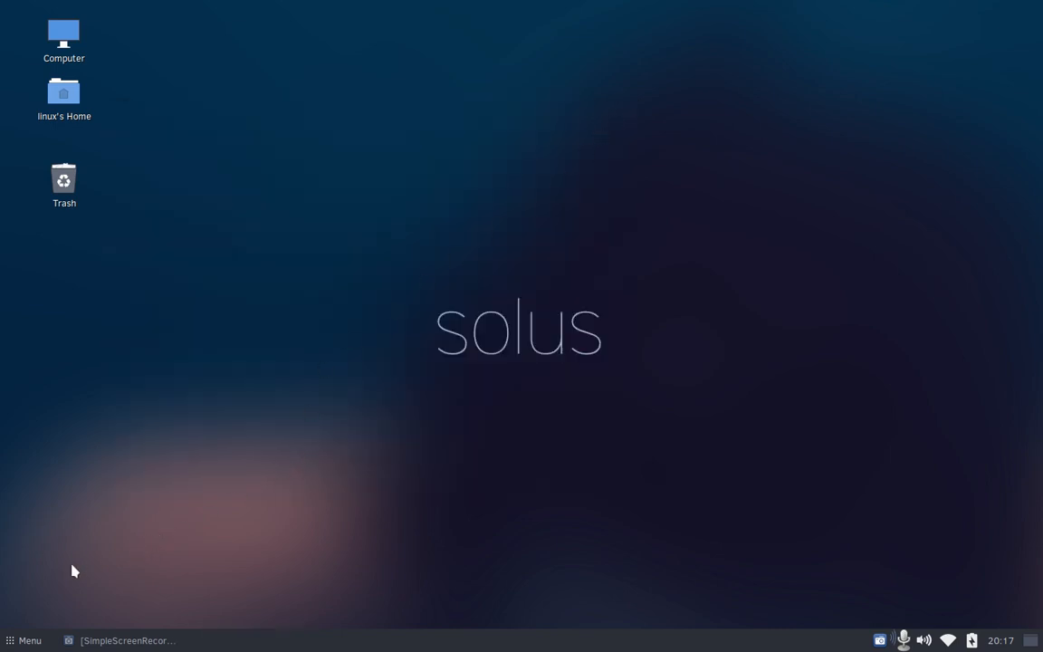
Launch Firefox from the Internet category of the Brisk Menu
{"action": "left_click", "coordinate": [26, 641]}
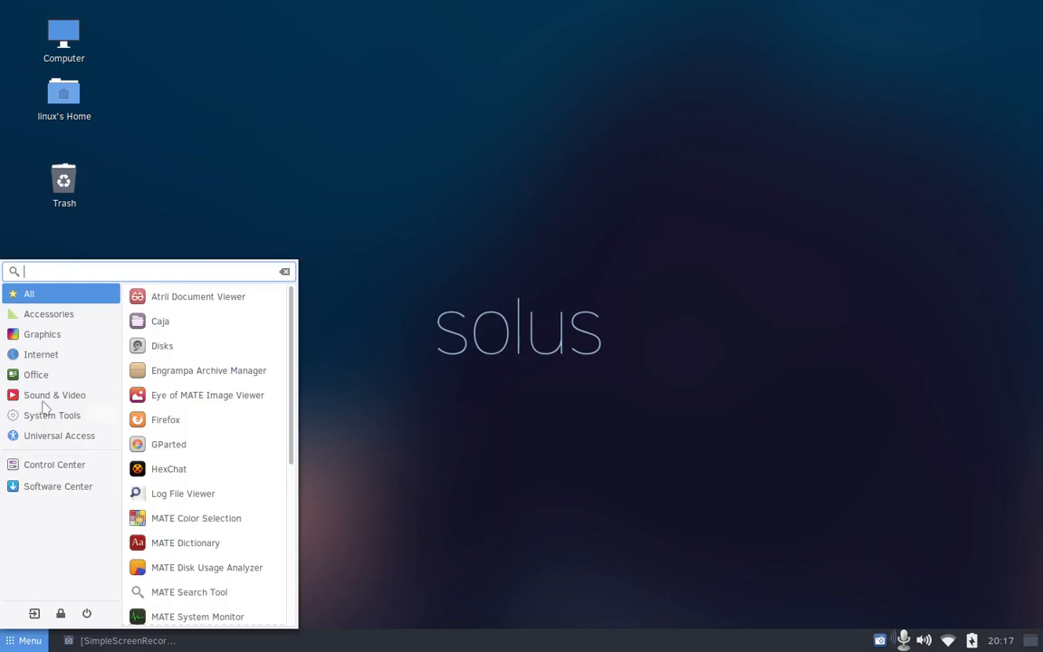
{"action": "left_click", "coordinate": [42, 355]}
{"action": "left_click", "coordinate": [178, 300]}
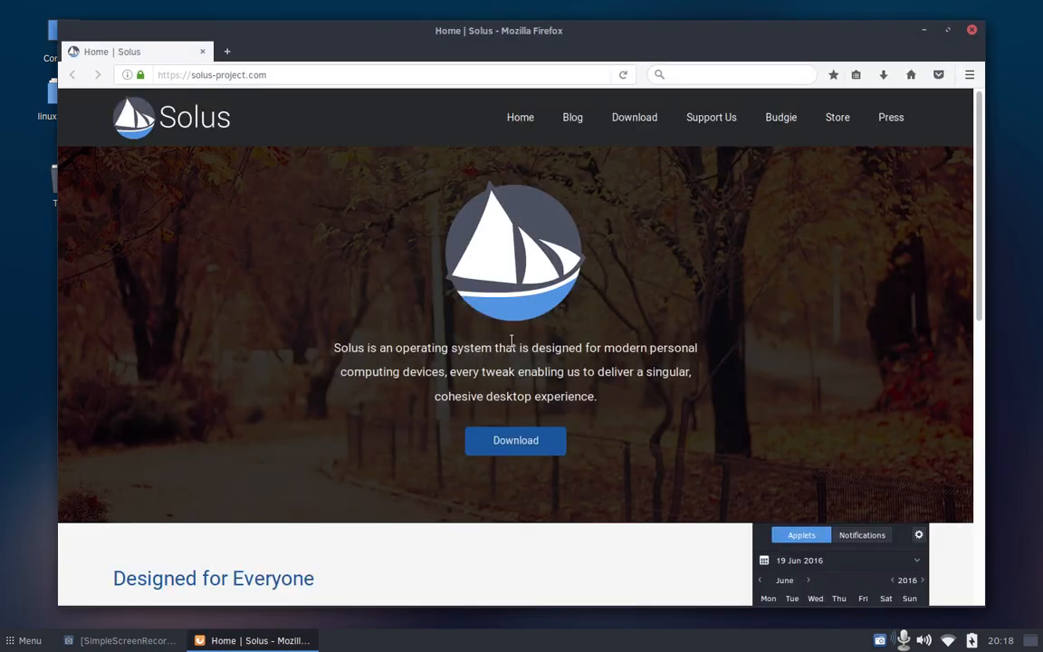
Open the post "Solus Releases ISO Snapshot 2017.01.01.0" from the blog on the Solus website
{"action": "left_click", "coordinate": [572, 120]}
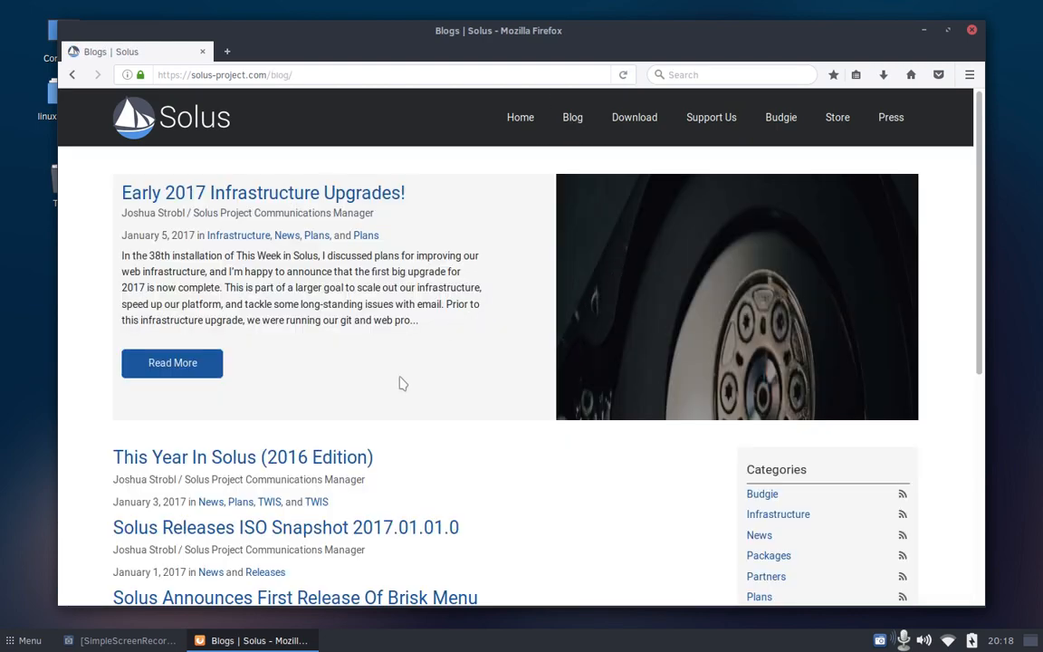
{"action": "scroll", "coordinate": [426, 372], "scroll_direction": "down", "scroll_amount": 4}
{"action": "left_click", "coordinate": [425, 354]}
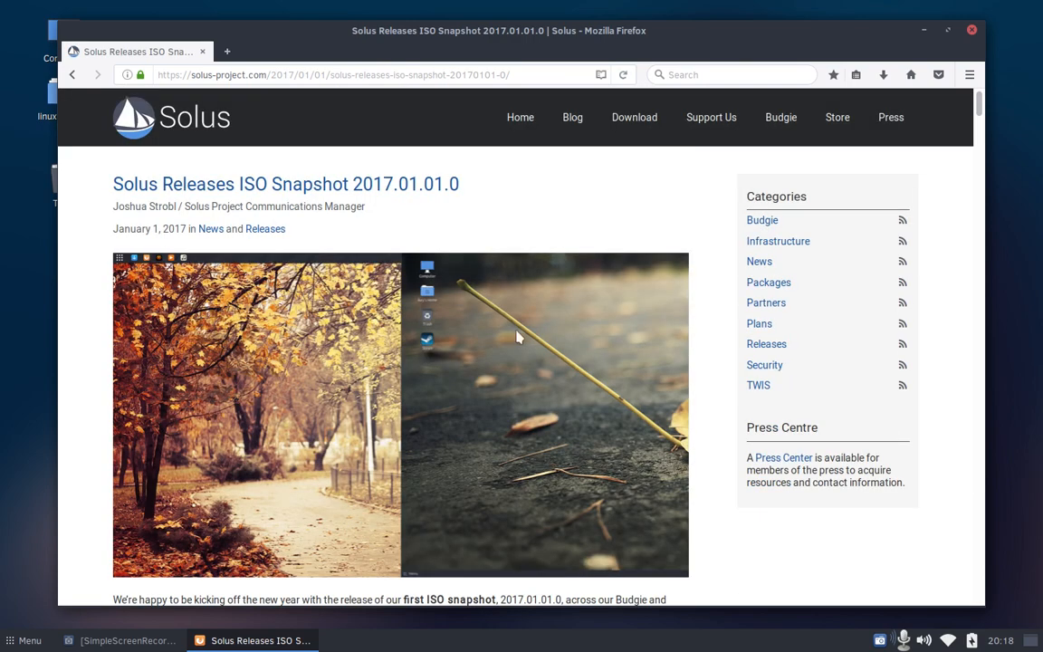
Read the release post's General section, covering out-of-the-box improvements, Graphics and Kernel, and Installer
{"action": "scroll", "coordinate": [550, 286], "scroll_direction": "down", "scroll_amount": 5}
{"action": "scroll", "coordinate": [549, 286], "scroll_direction": "down", "scroll_amount": 3}
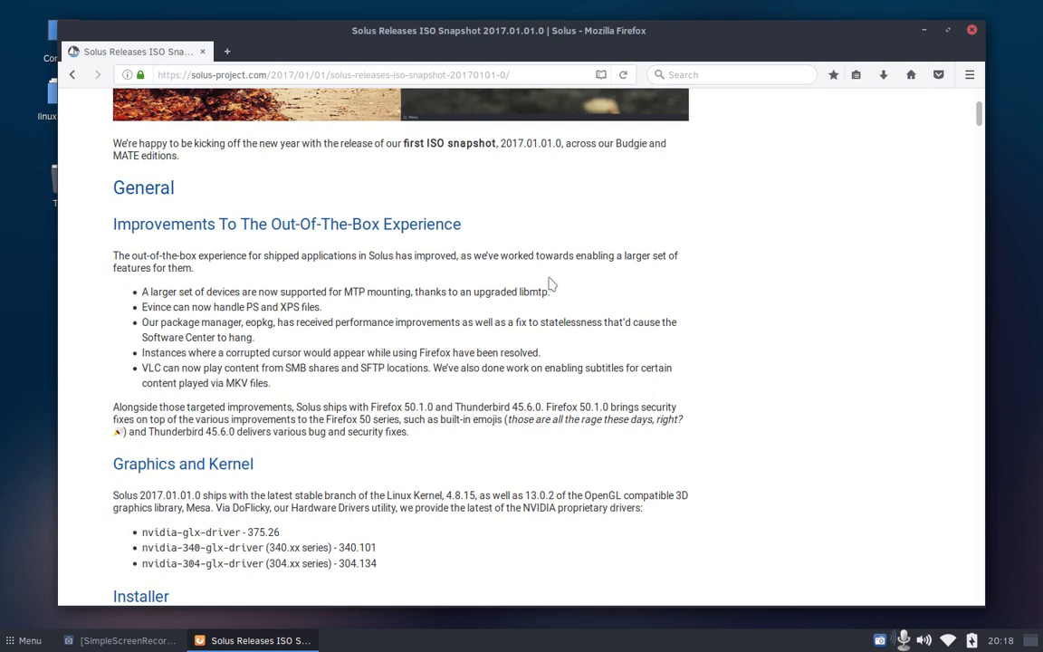
{"action": "scroll", "coordinate": [423, 282], "scroll_direction": "down", "scroll_amount": 3}
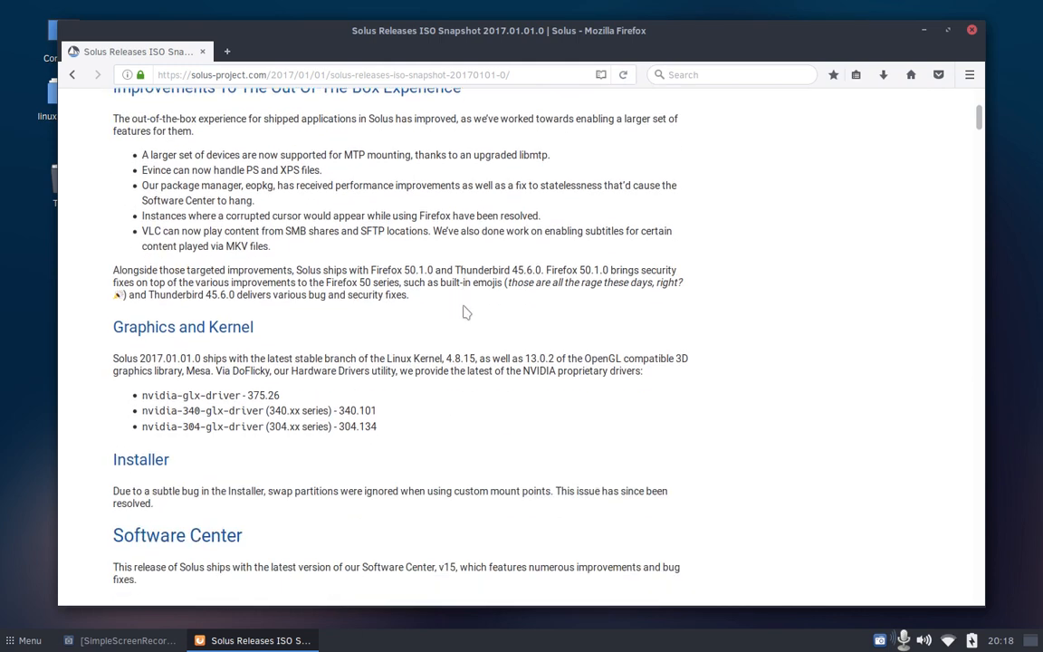
{"action": "scroll", "coordinate": [464, 313], "scroll_direction": "up", "scroll_amount": 3}
{"action": "scroll", "coordinate": [464, 312], "scroll_direction": "down", "scroll_amount": 3}
{"action": "scroll", "coordinate": [464, 312], "scroll_direction": "up", "scroll_amount": 3}
{"action": "scroll", "coordinate": [464, 312], "scroll_direction": "down", "scroll_amount": 3}
{"action": "scroll", "coordinate": [503, 317], "scroll_direction": "down", "scroll_amount": 3}
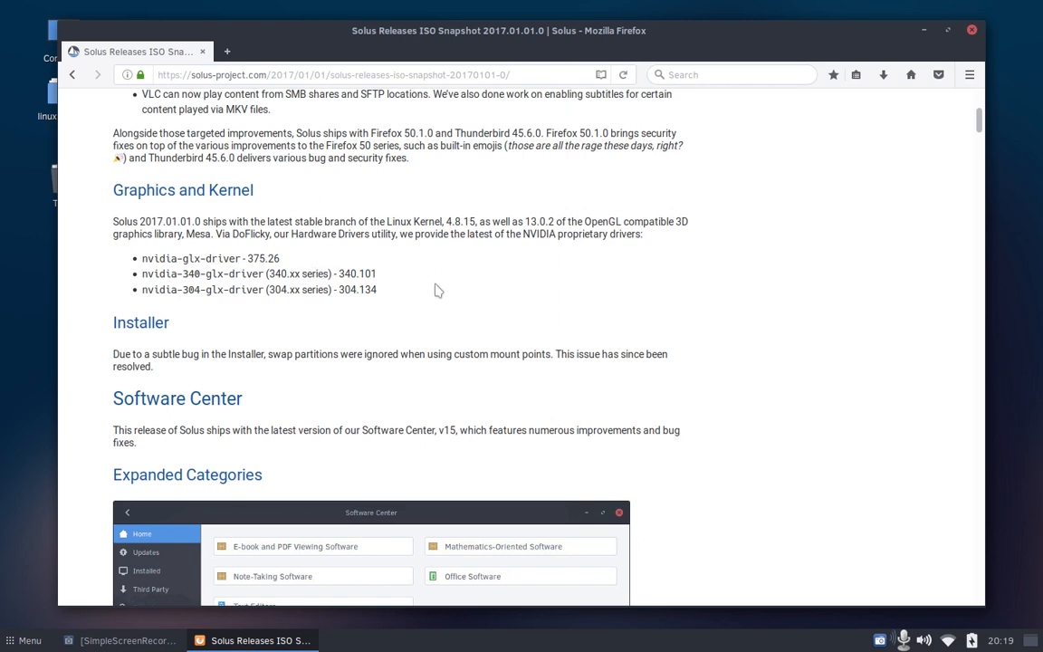
Read the Software Center section of the release post, covering Expanded Categories for Office and Programming
{"action": "scroll", "coordinate": [435, 289], "scroll_direction": "down", "scroll_amount": 3}
{"action": "scroll", "coordinate": [435, 290], "scroll_direction": "down", "scroll_amount": 4}
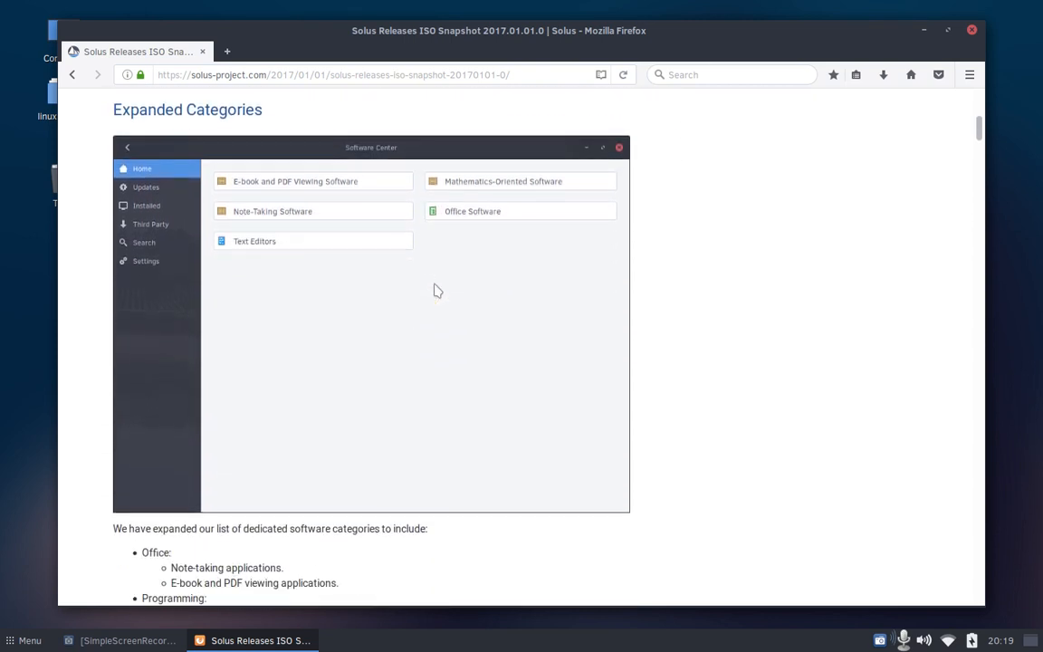
{"action": "scroll", "coordinate": [435, 289], "scroll_direction": "down", "scroll_amount": 3}
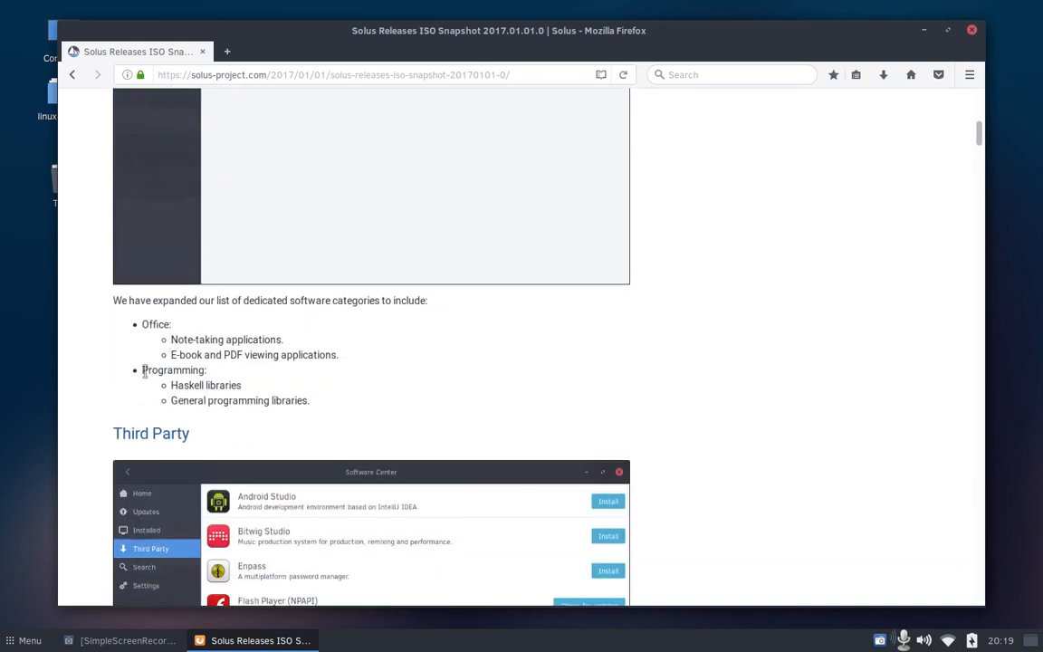
{"action": "scroll", "coordinate": [379, 366], "scroll_direction": "up", "scroll_amount": 5}
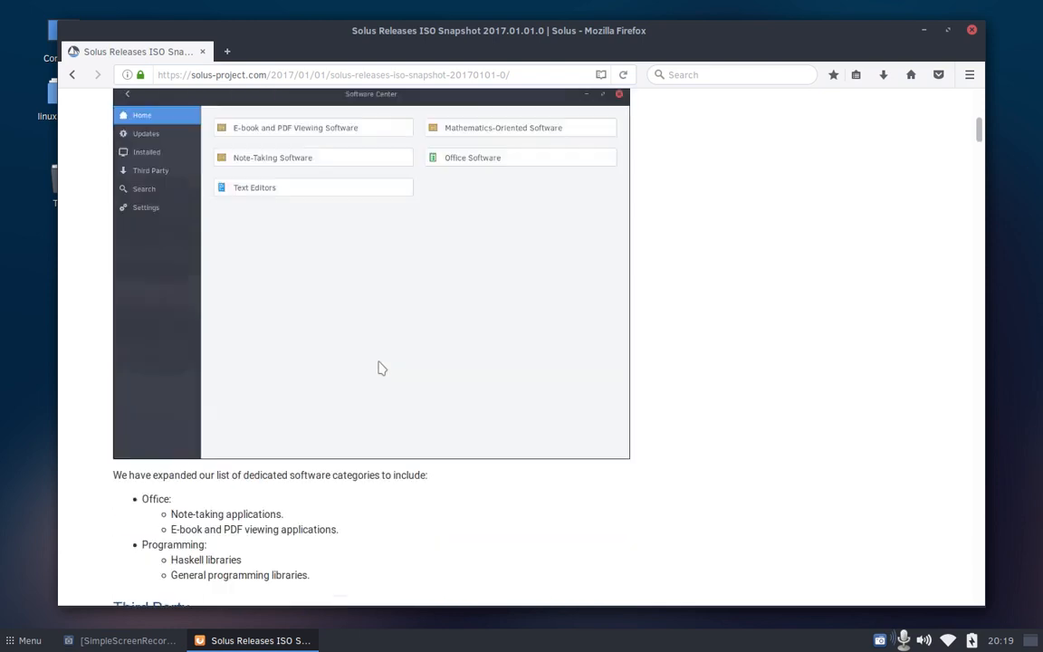
Read the Third Party section of the release post and highlight Insync in the list of third-party applications
{"action": "scroll", "coordinate": [379, 366], "scroll_direction": "down", "scroll_amount": 5}
{"action": "scroll", "coordinate": [380, 367], "scroll_direction": "down", "scroll_amount": 3}
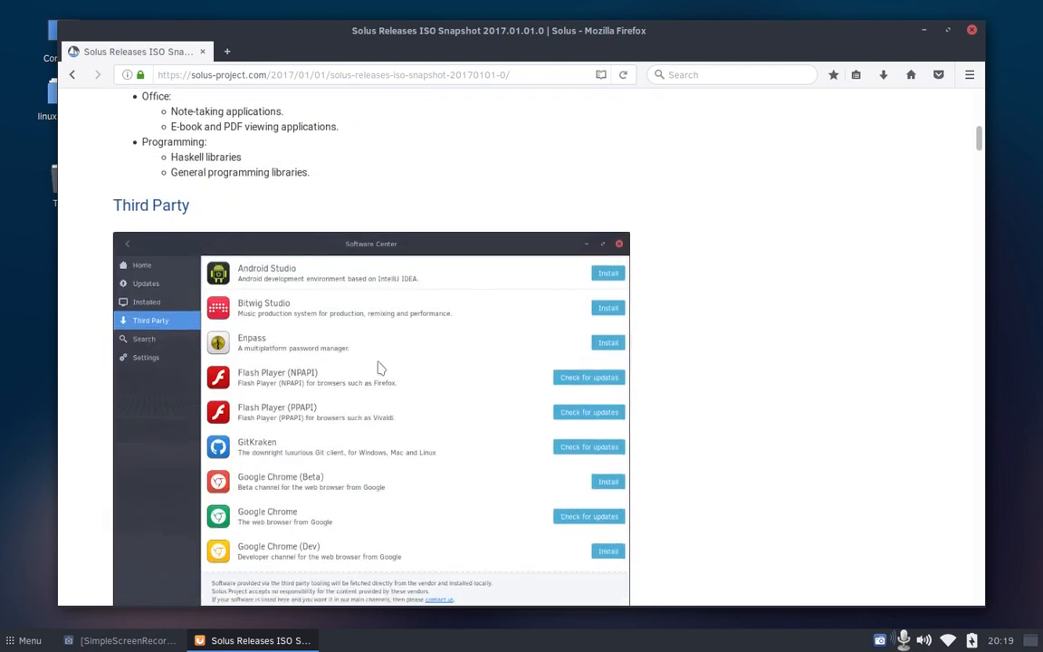
{"action": "scroll", "coordinate": [380, 367], "scroll_direction": "down", "scroll_amount": 5}
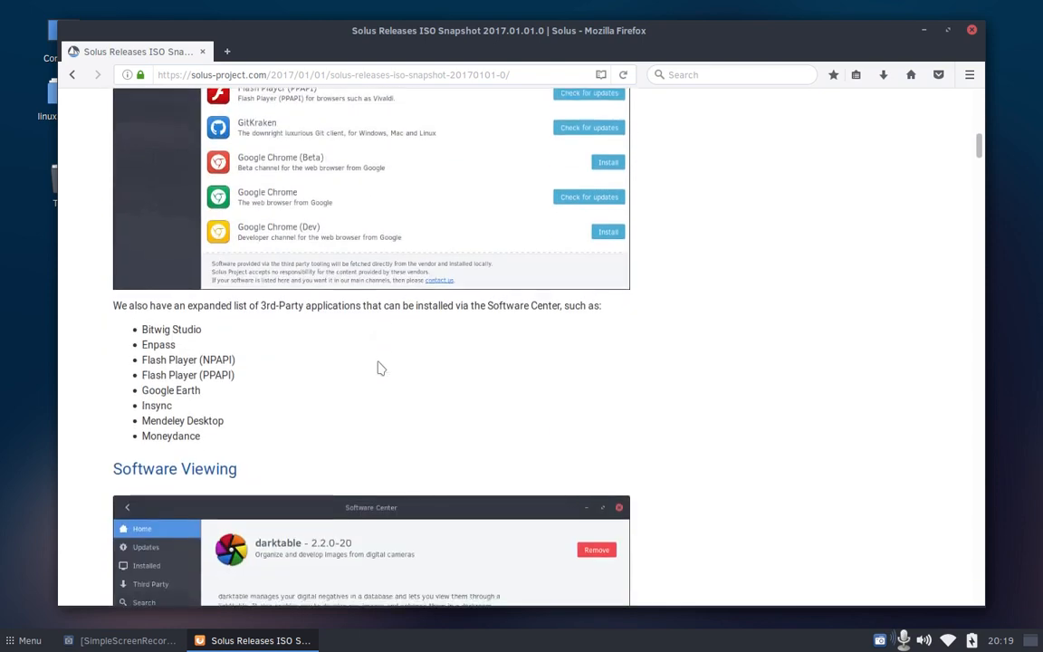
{"action": "scroll", "coordinate": [379, 368], "scroll_direction": "up", "scroll_amount": 5}
{"action": "scroll", "coordinate": [379, 367], "scroll_direction": "down", "scroll_amount": 2}
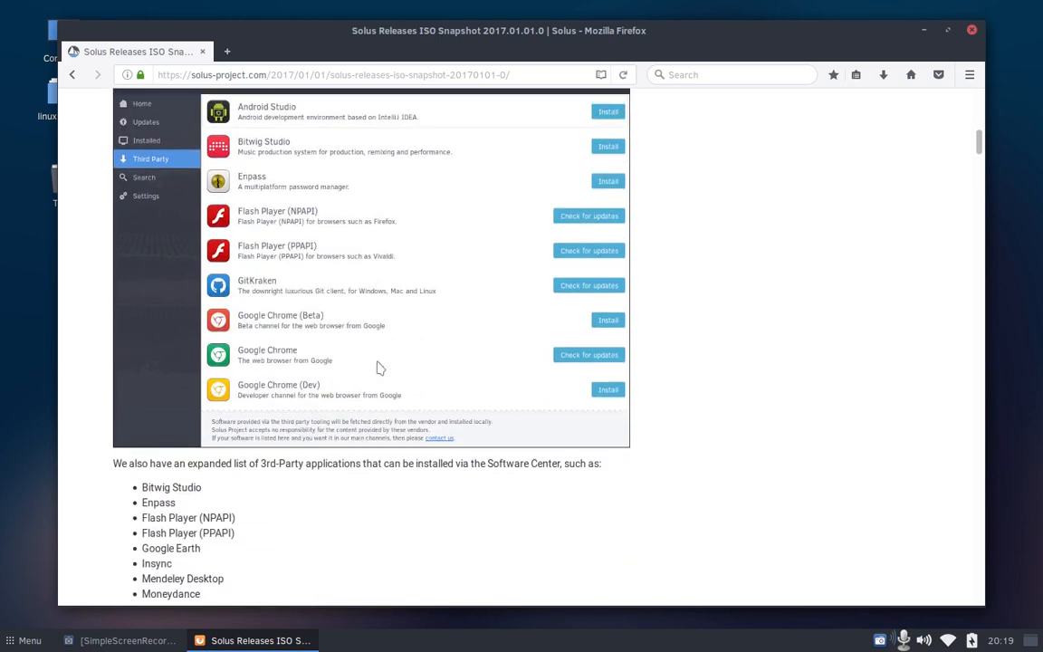
{"action": "scroll", "coordinate": [379, 368], "scroll_direction": "down", "scroll_amount": 4}
{"action": "left_click_drag", "start_coordinate": [172, 314], "coordinate": [143, 316]}
{"action": "left_click", "coordinate": [142, 316]}
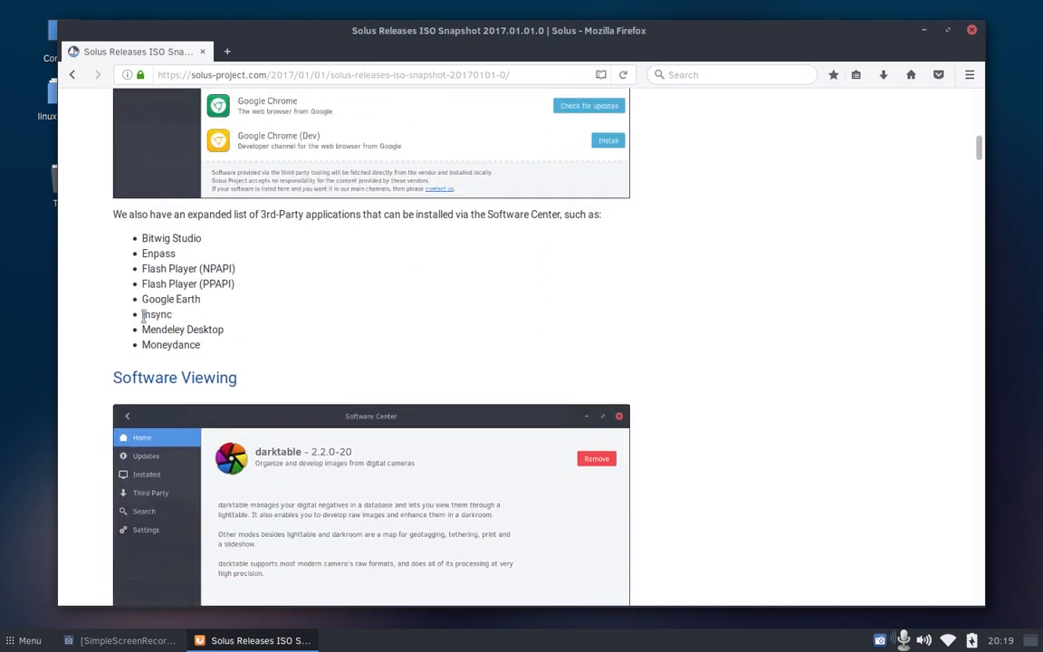
{"action": "left_click_drag", "start_coordinate": [142, 315], "coordinate": [172, 315]}
Read the Software Viewing section of the release post, including the darktable example with its license information
{"action": "scroll", "coordinate": [404, 284], "scroll_direction": "down", "scroll_amount": 9}
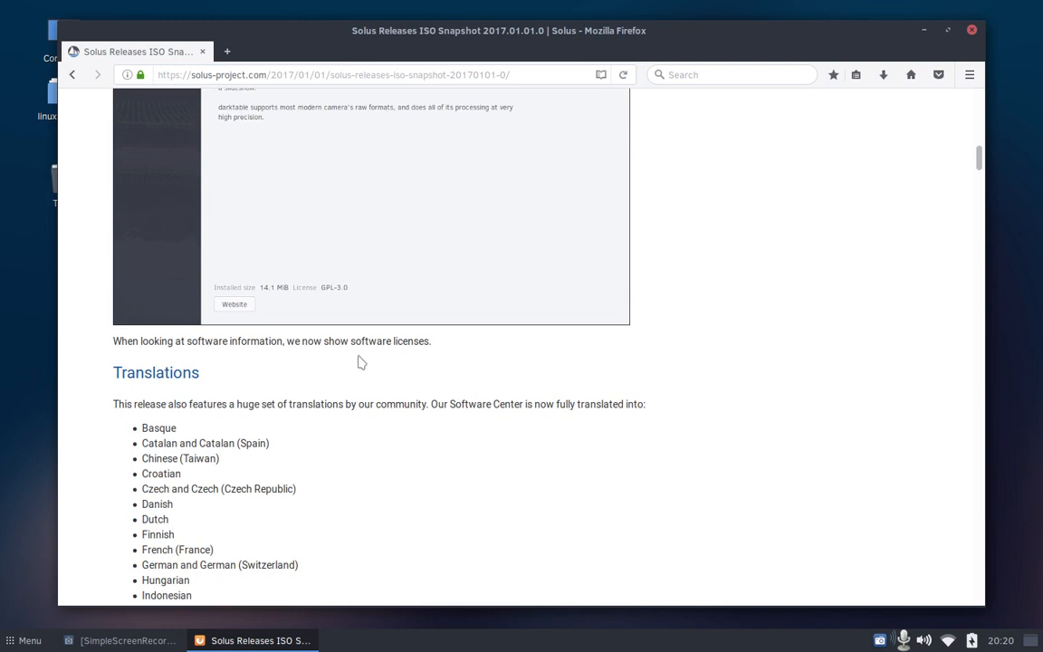
{"action": "scroll", "coordinate": [479, 367], "scroll_direction": "up", "scroll_amount": 1}
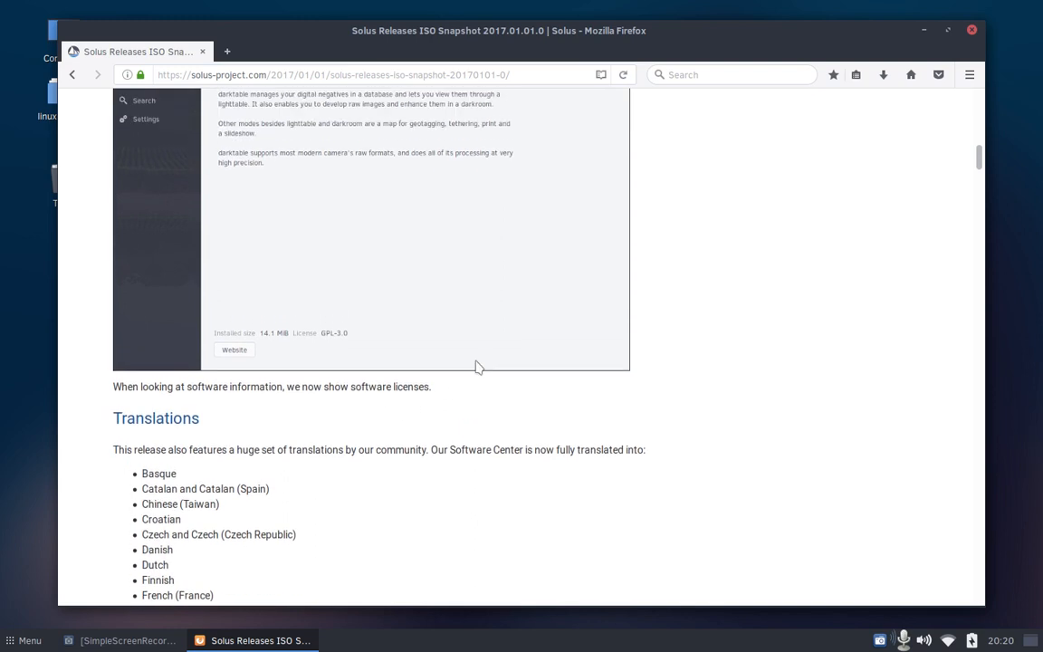
{"action": "scroll", "coordinate": [479, 367], "scroll_direction": "up", "scroll_amount": 4}
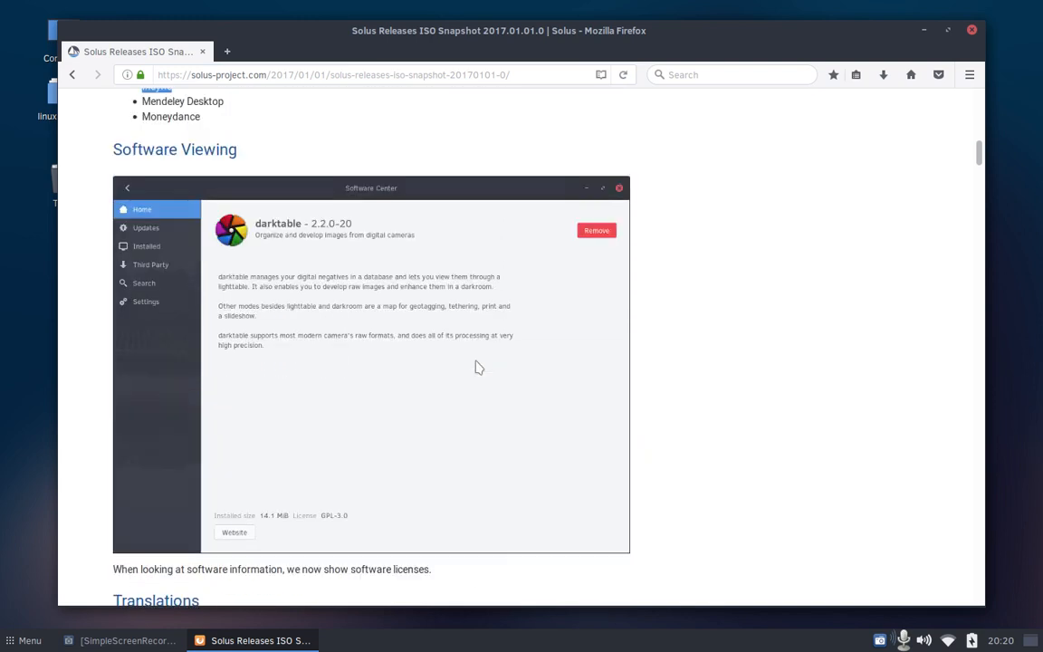
{"action": "scroll", "coordinate": [478, 366], "scroll_direction": "down", "scroll_amount": 2}
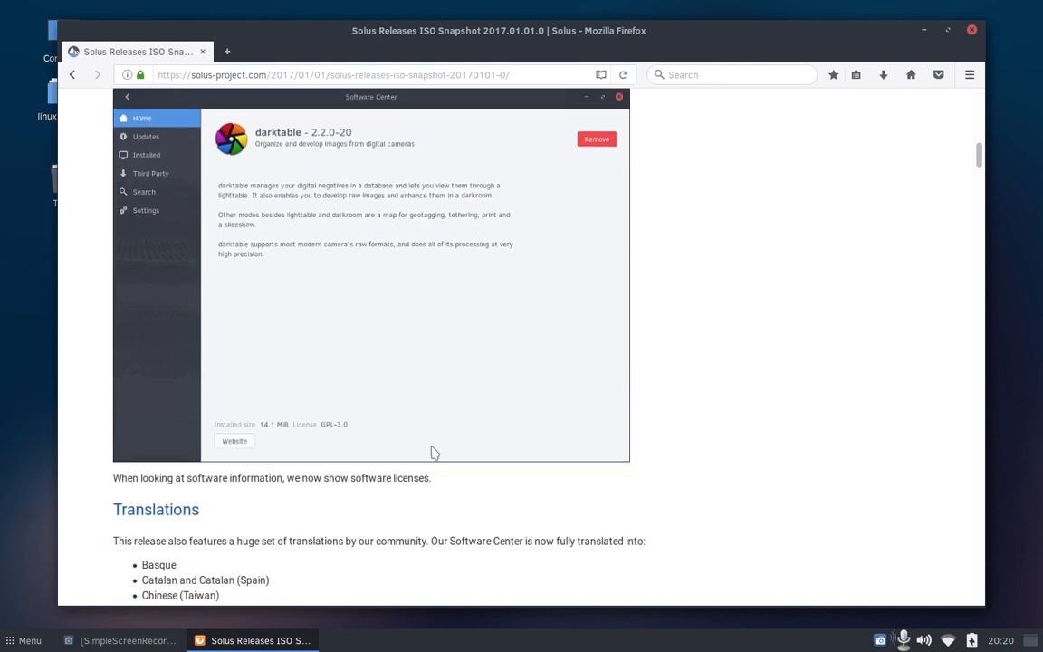
{"action": "scroll", "coordinate": [666, 431], "scroll_direction": "down", "scroll_amount": 4}
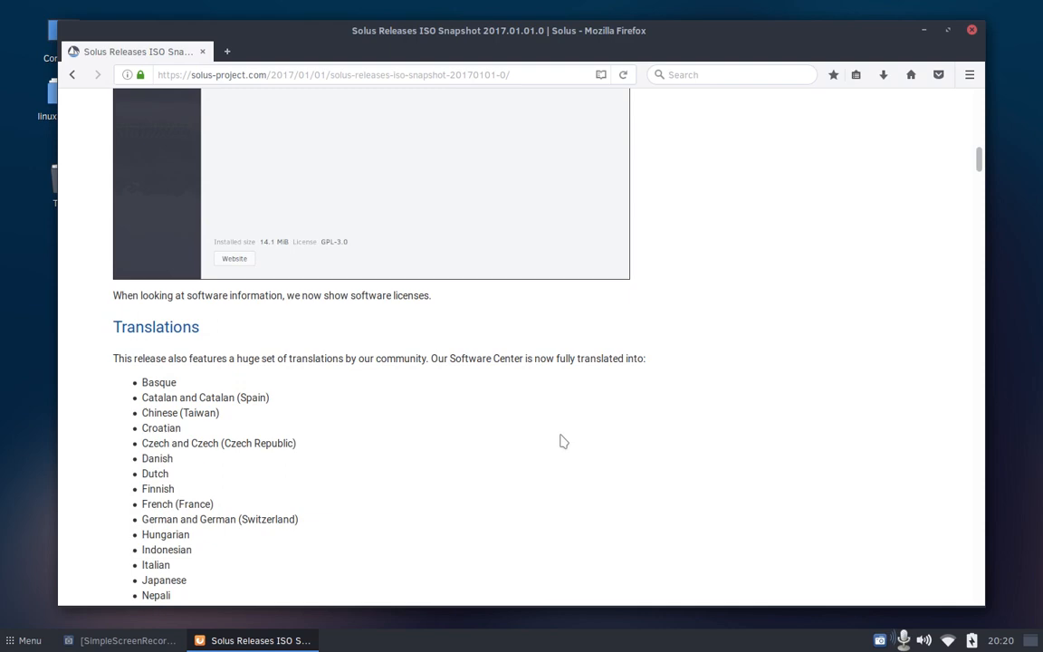
Read the Translations, Budgie and MATE sections of the release post, and return to the beginning of the page
{"action": "scroll", "coordinate": [729, 435], "scroll_direction": "down", "scroll_amount": 3}
{"action": "scroll", "coordinate": [724, 437], "scroll_direction": "down", "scroll_amount": 6}
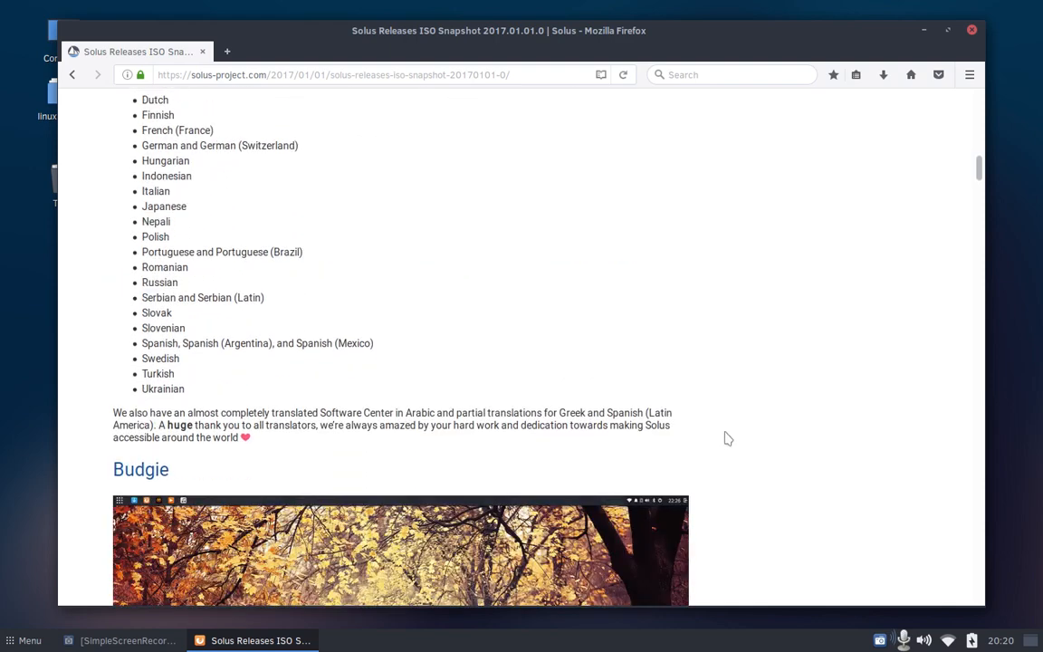
{"action": "scroll", "coordinate": [724, 437], "scroll_direction": "down", "scroll_amount": 6}
{"action": "scroll", "coordinate": [751, 421], "scroll_direction": "down", "scroll_amount": 3}
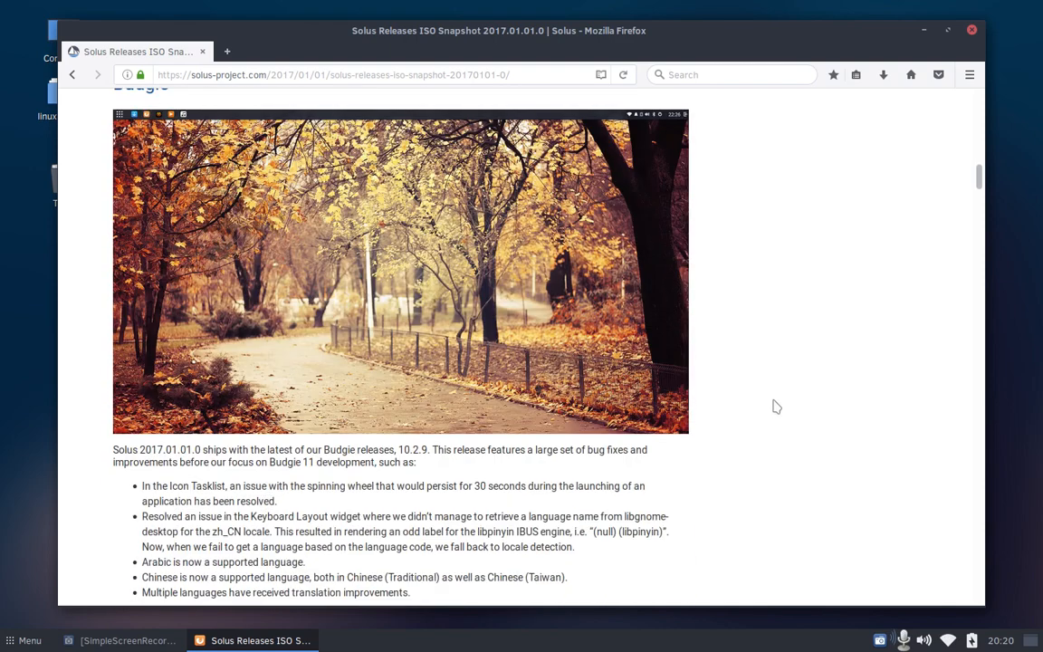
{"action": "left_click_drag", "start_coordinate": [979, 181], "coordinate": [980, 187]}
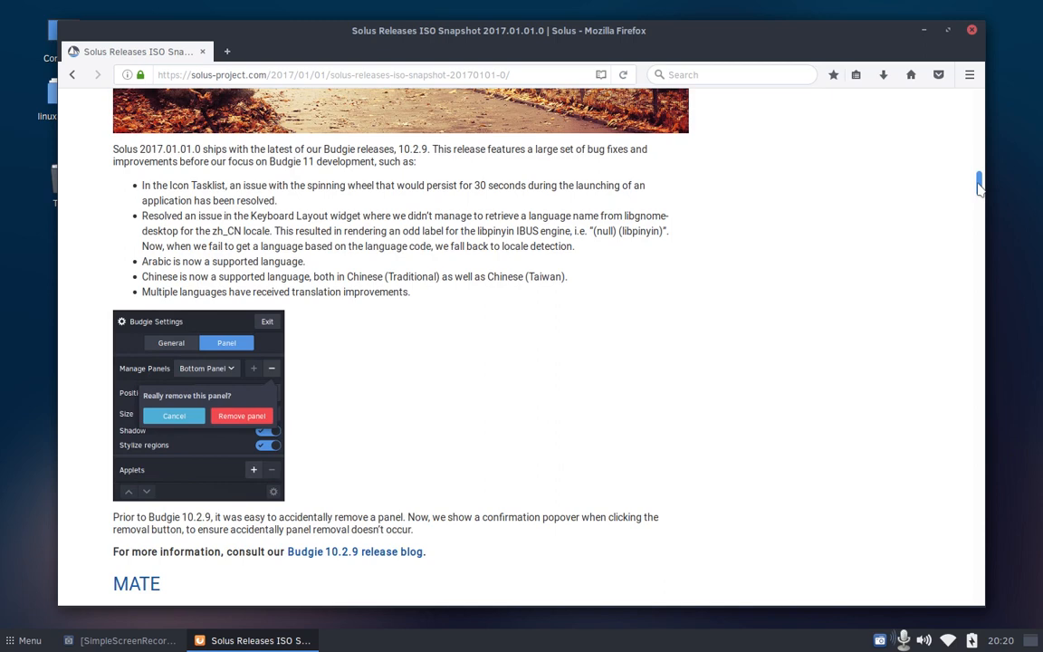
{"action": "left_click_drag", "start_coordinate": [978, 186], "coordinate": [978, 199]}
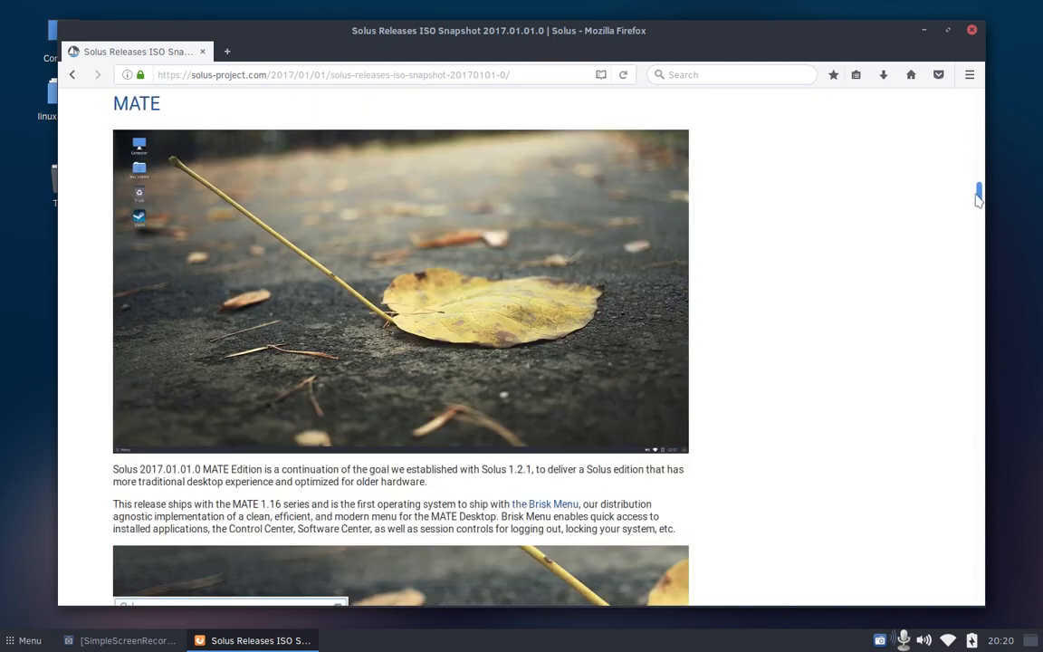
{"action": "left_click_drag", "start_coordinate": [978, 199], "coordinate": [977, 102]}
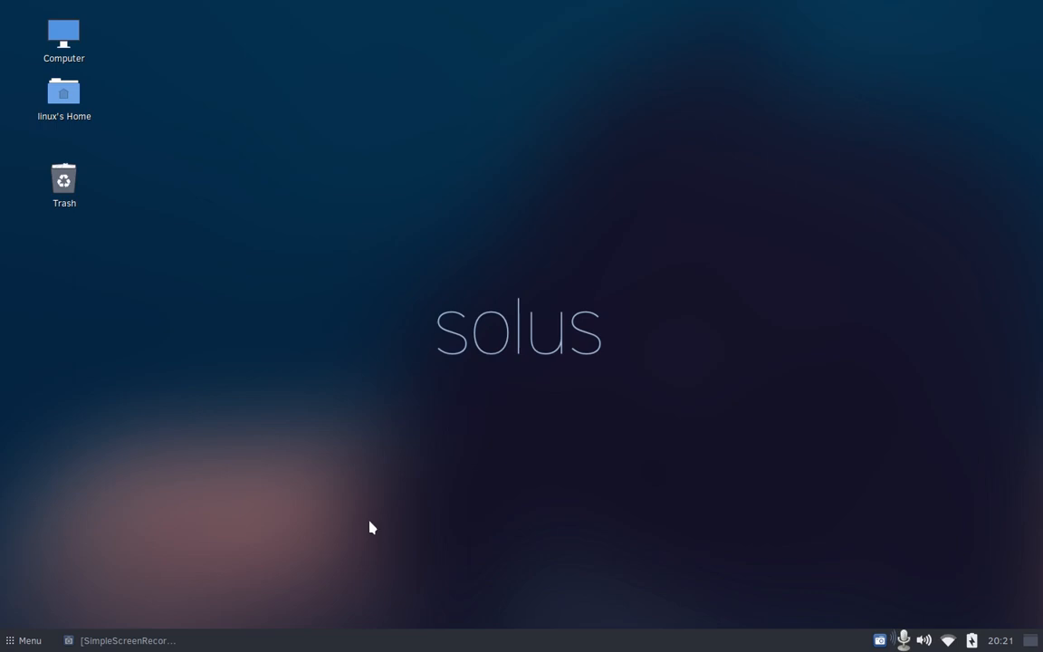
Look over the Brisk Menu's application list and the desktop panel's context options
{"action": "left_click", "coordinate": [27, 641]}
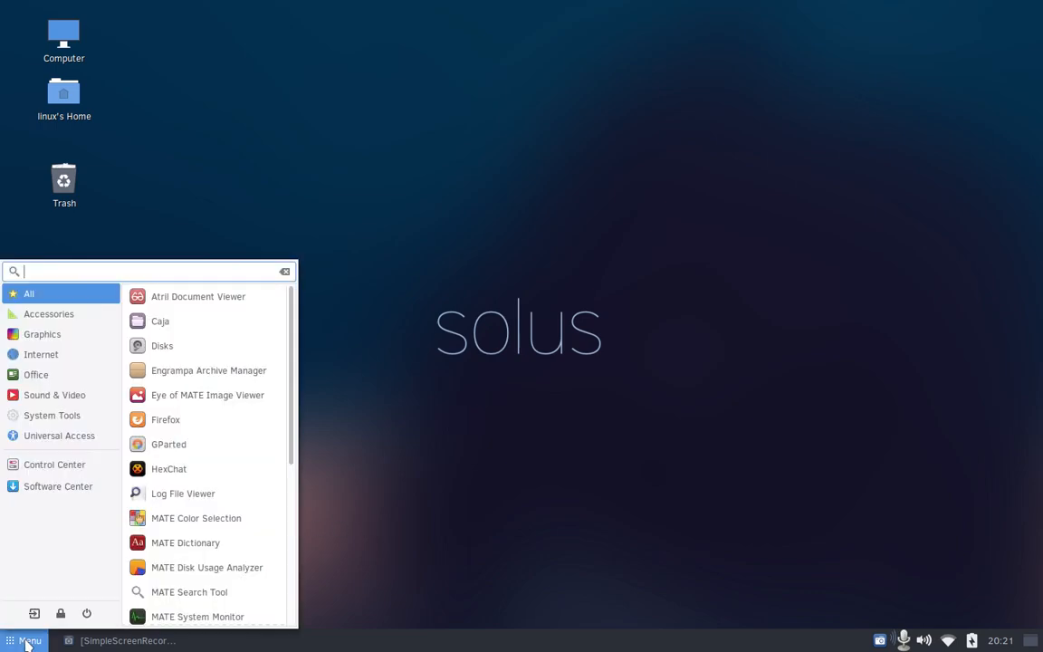
{"action": "left_click", "coordinate": [27, 641]}
{"action": "left_click", "coordinate": [27, 641]}
{"action": "left_click", "coordinate": [27, 640]}
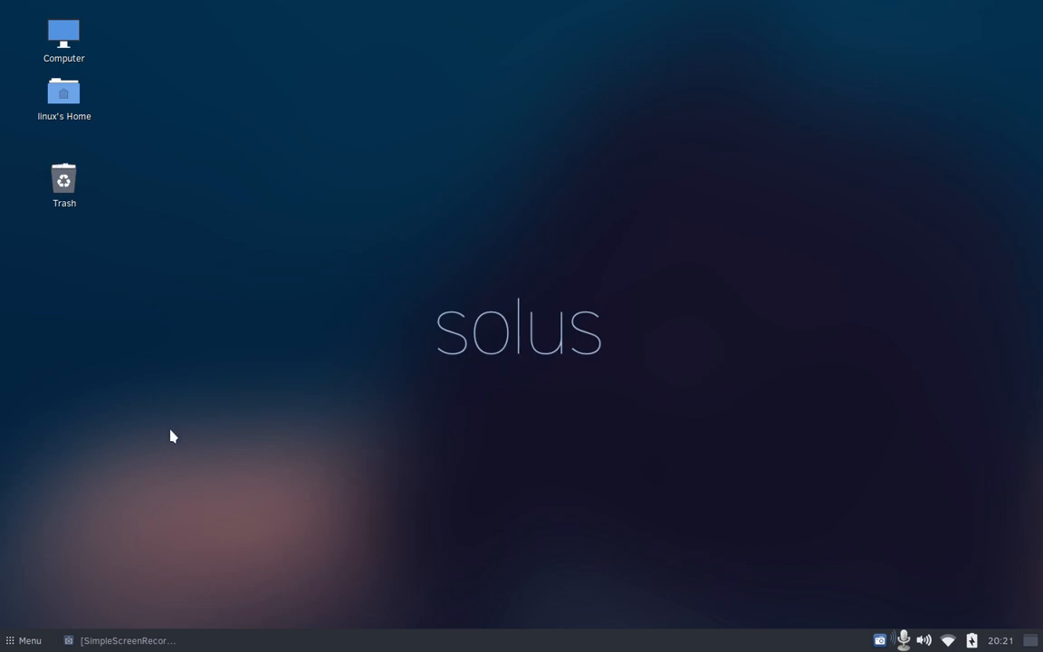
{"action": "right_click", "coordinate": [533, 642]}
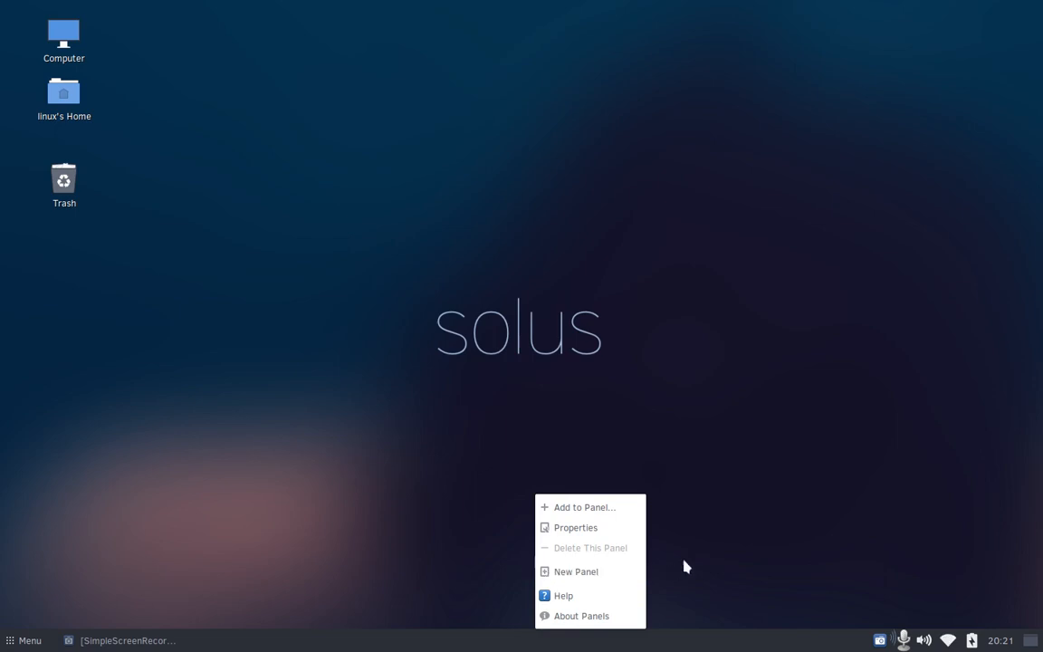
{"action": "left_click", "coordinate": [715, 550]}
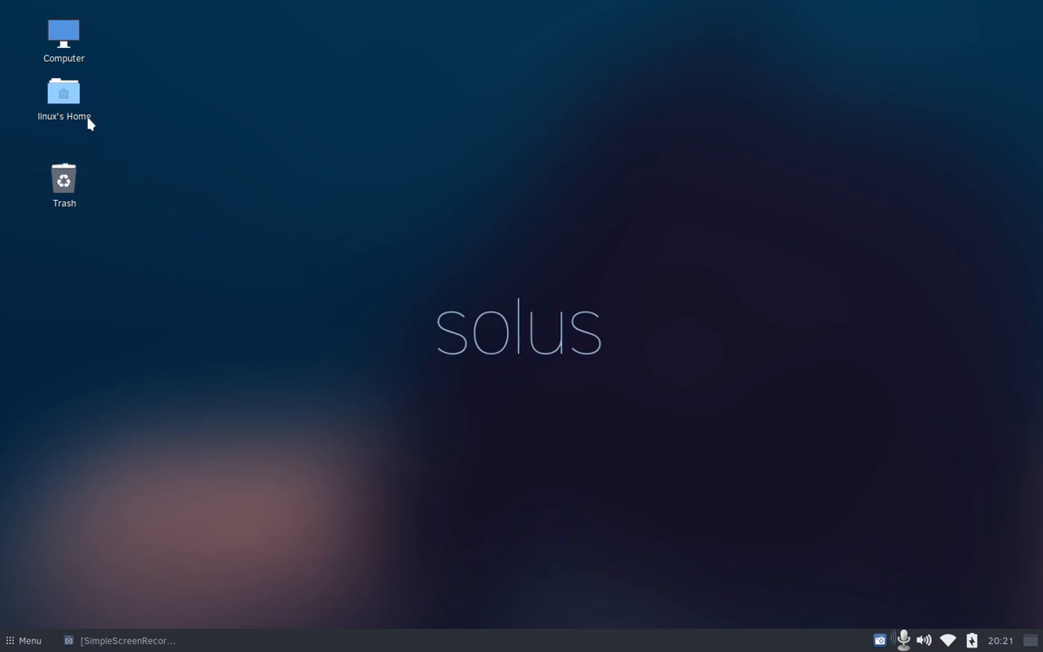
Open the home folder from the desktop, maximize its window and slightly widen the Places side pane
{"action": "left_click", "coordinate": [74, 94]}
{"action": "double_click", "coordinate": [74, 95]}
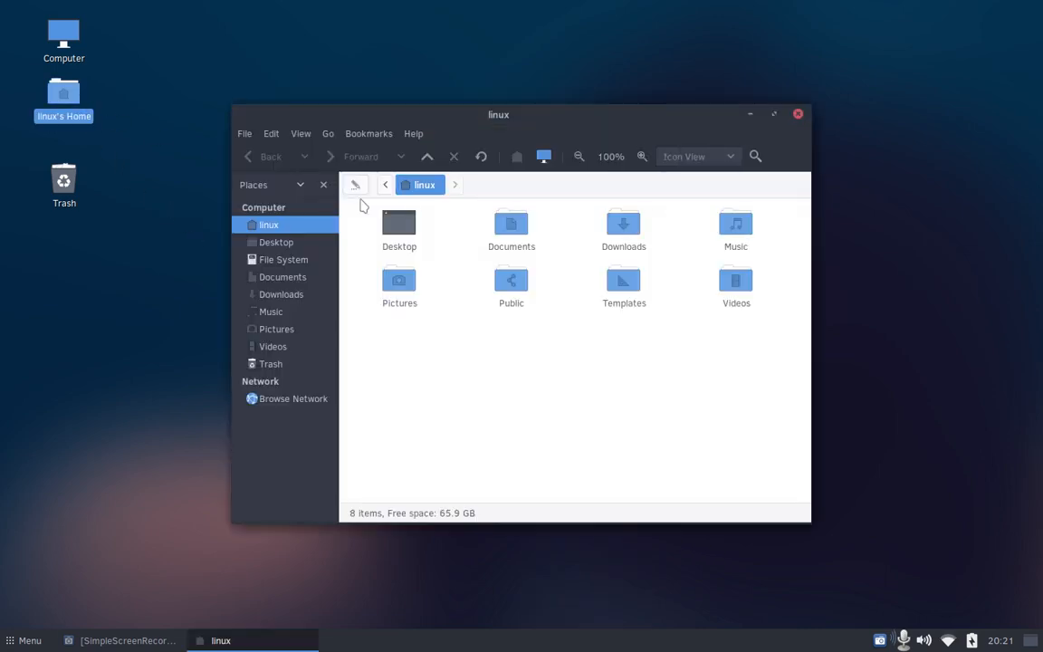
{"action": "left_click", "coordinate": [773, 114]}
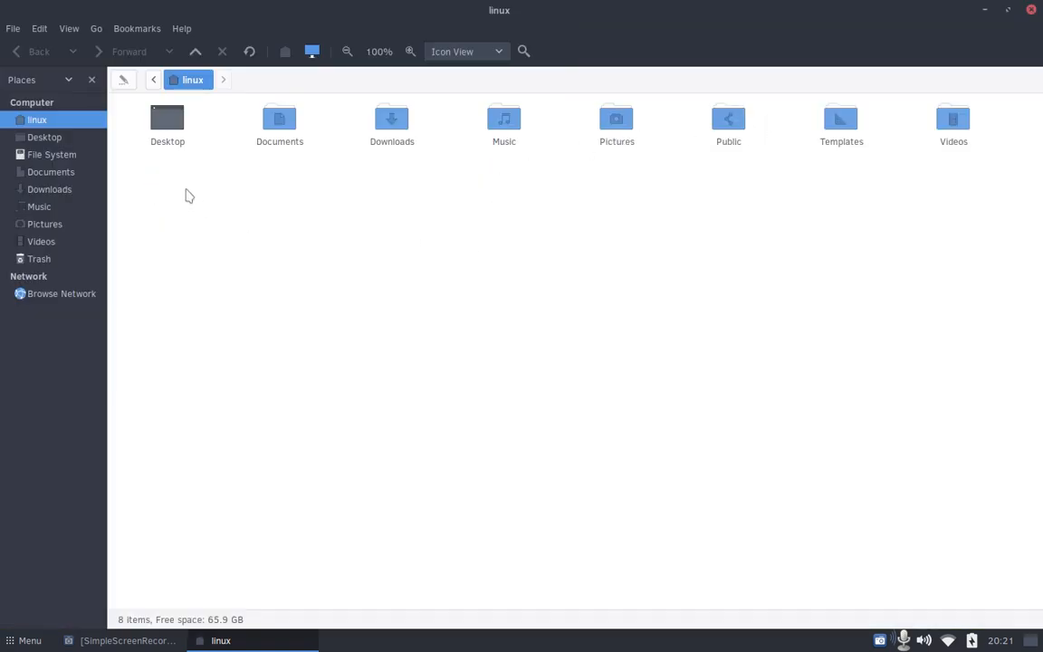
{"action": "mouse_move", "coordinate": [110, 176]}
{"action": "left_mouse_down"}
{"action": "mouse_move", "coordinate": [136, 176]}
{"action": "mouse_move", "coordinate": [121, 174]}
{"action": "left_mouse_up"}
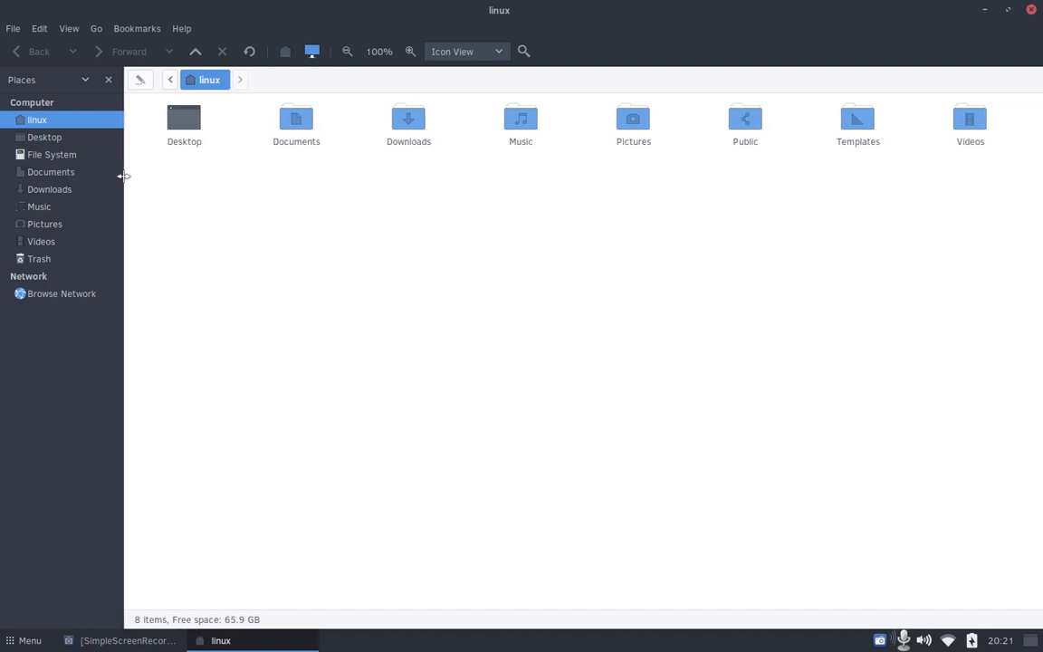
Examine the home folder's context options and the file manager's File, Edit, View and Bookmarks commands
{"action": "right_click", "coordinate": [336, 198]}
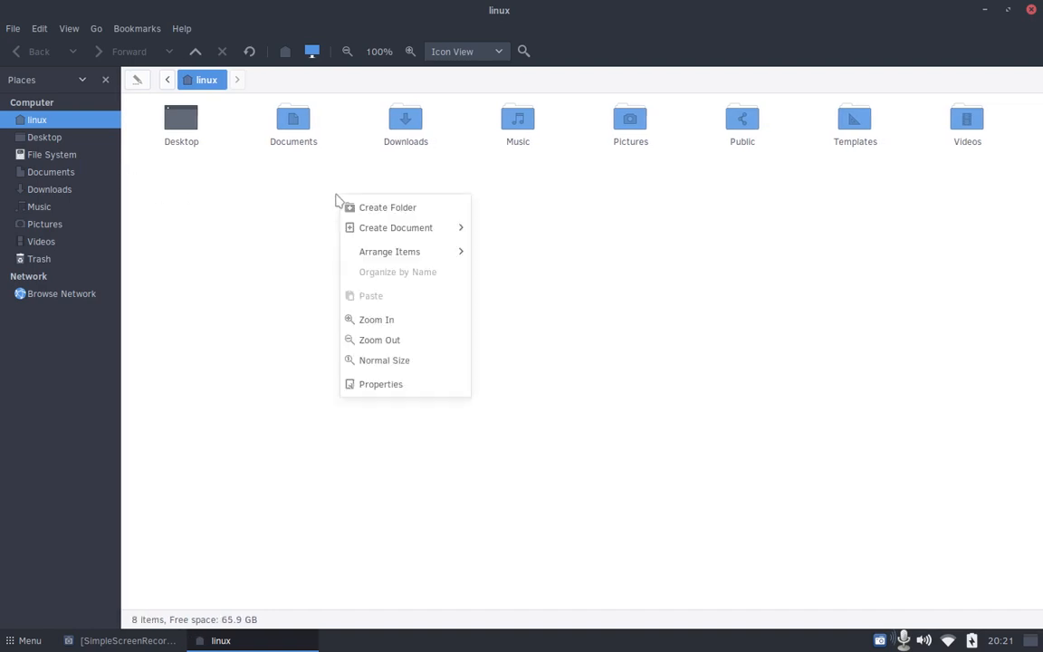
{"action": "left_click", "coordinate": [248, 197]}
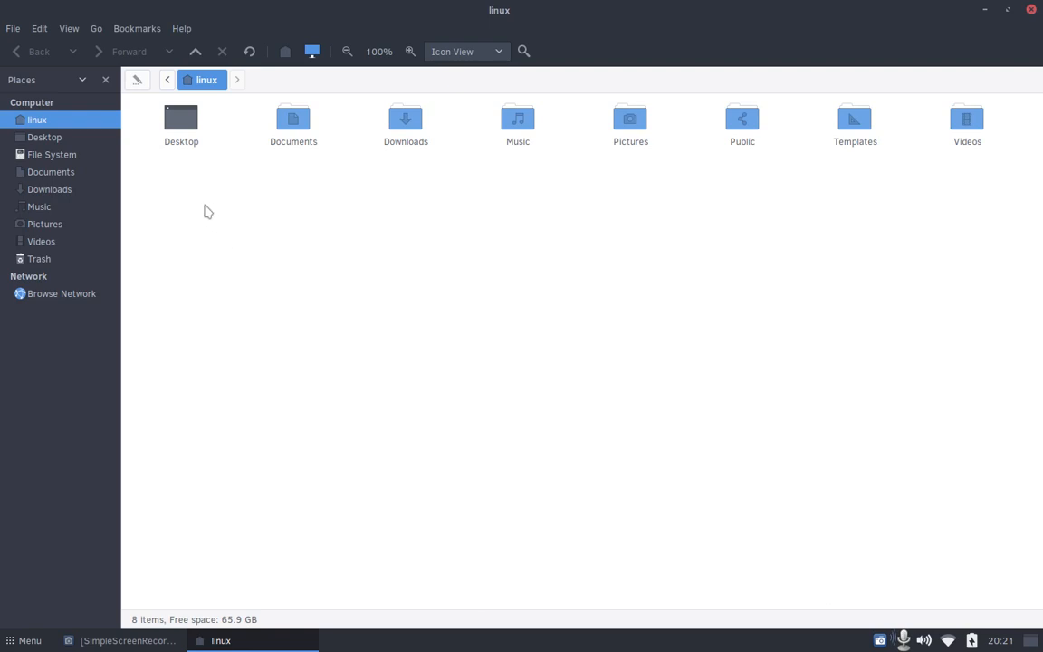
{"action": "left_click", "coordinate": [16, 29]}
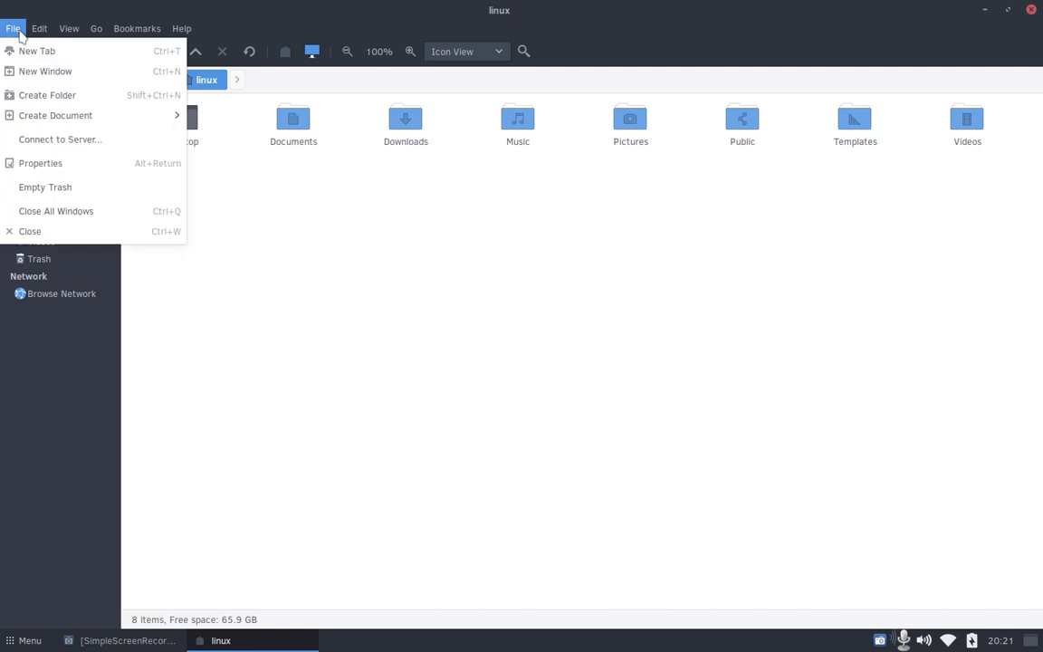
{"action": "left_click", "coordinate": [20, 33]}
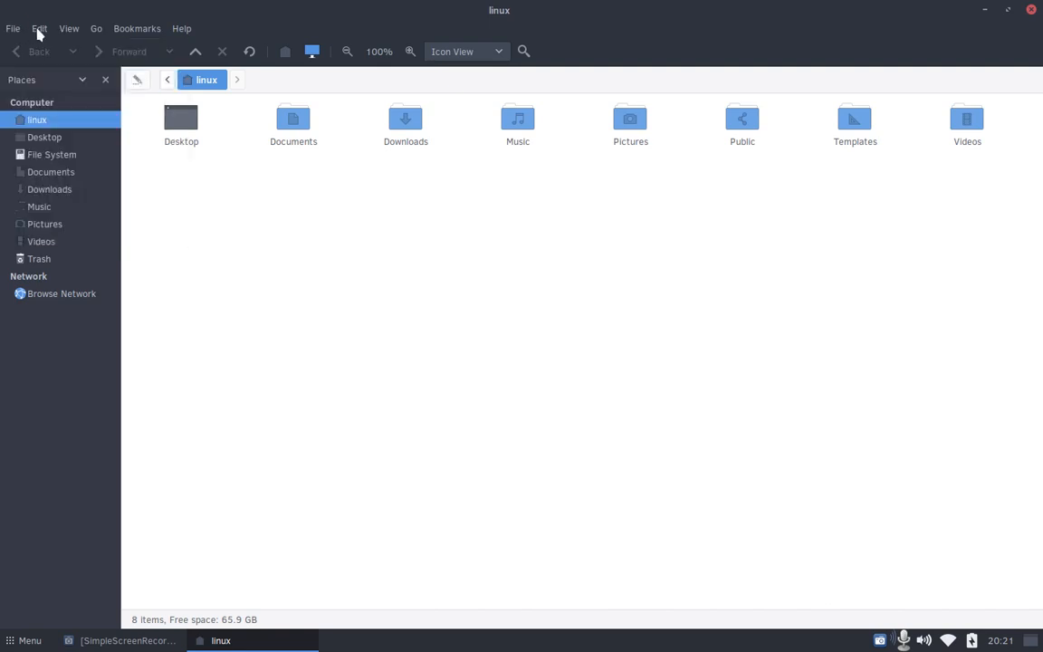
{"action": "left_click", "coordinate": [39, 31]}
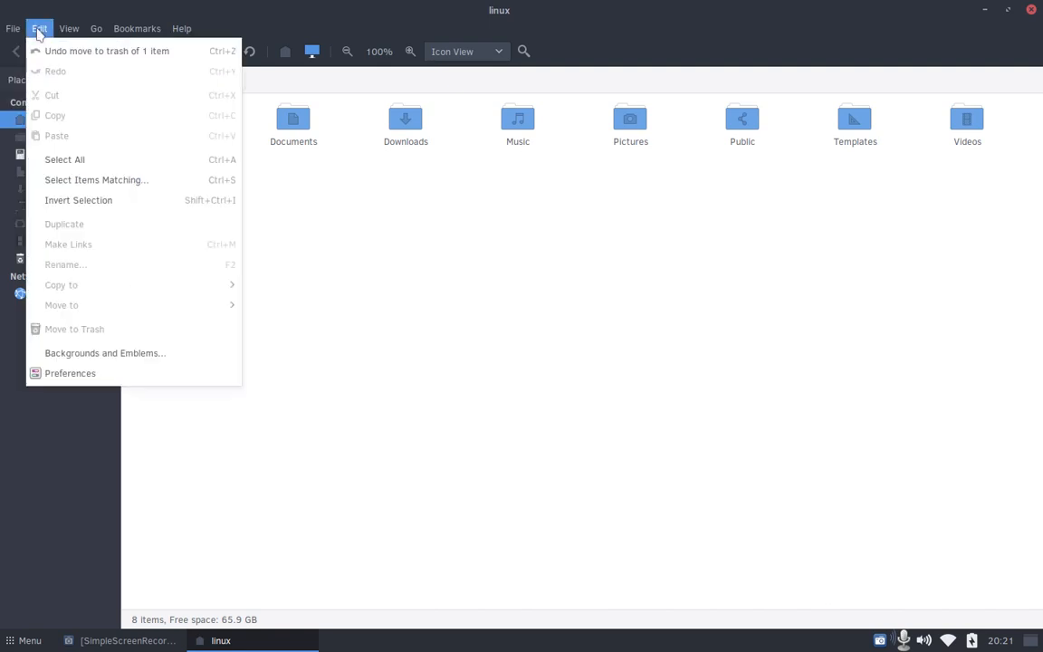
{"action": "left_click", "coordinate": [39, 34]}
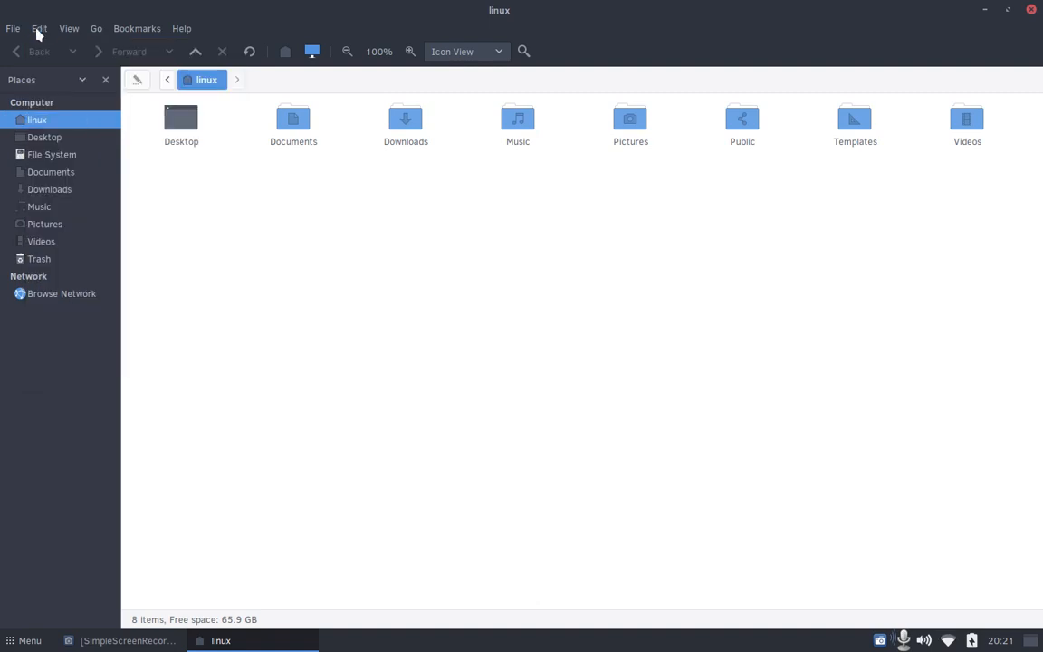
{"action": "left_click", "coordinate": [66, 33]}
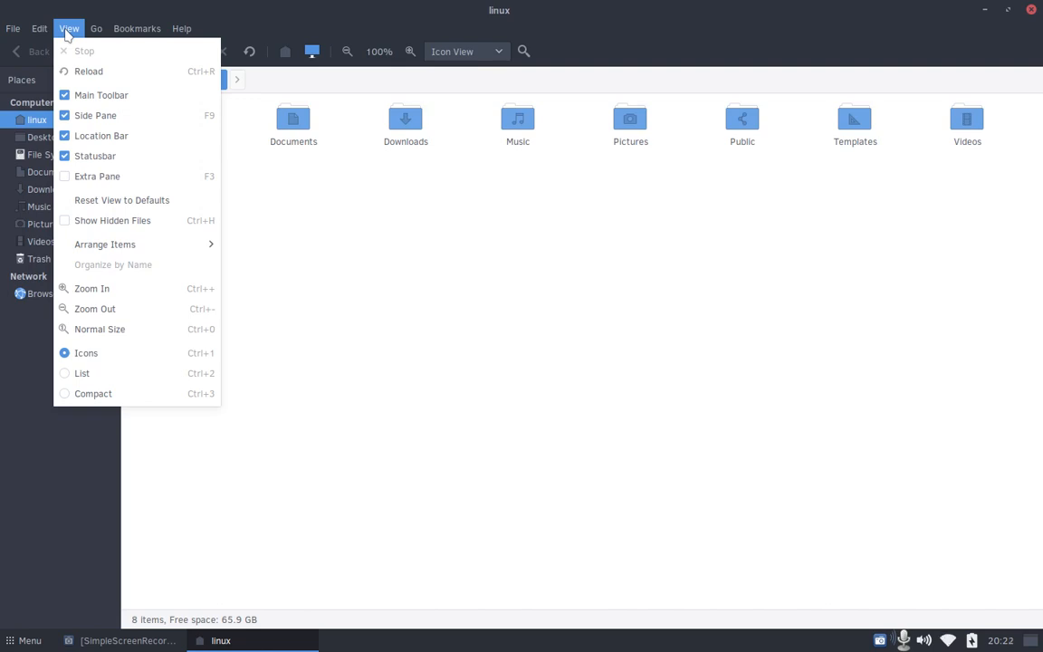
{"action": "left_click", "coordinate": [66, 34]}
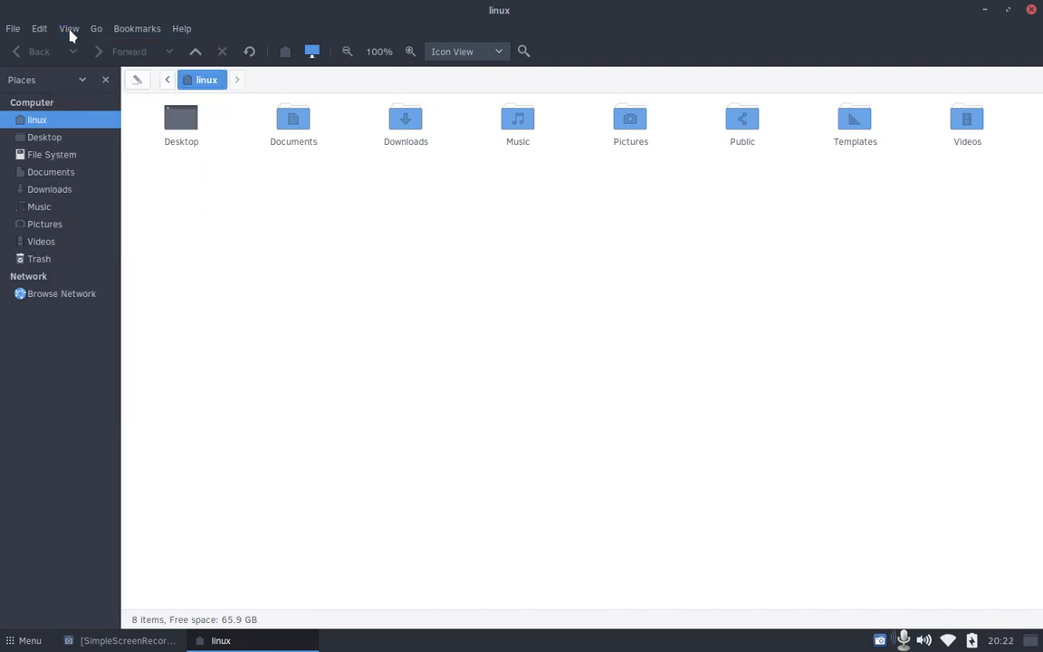
{"action": "left_click", "coordinate": [133, 32]}
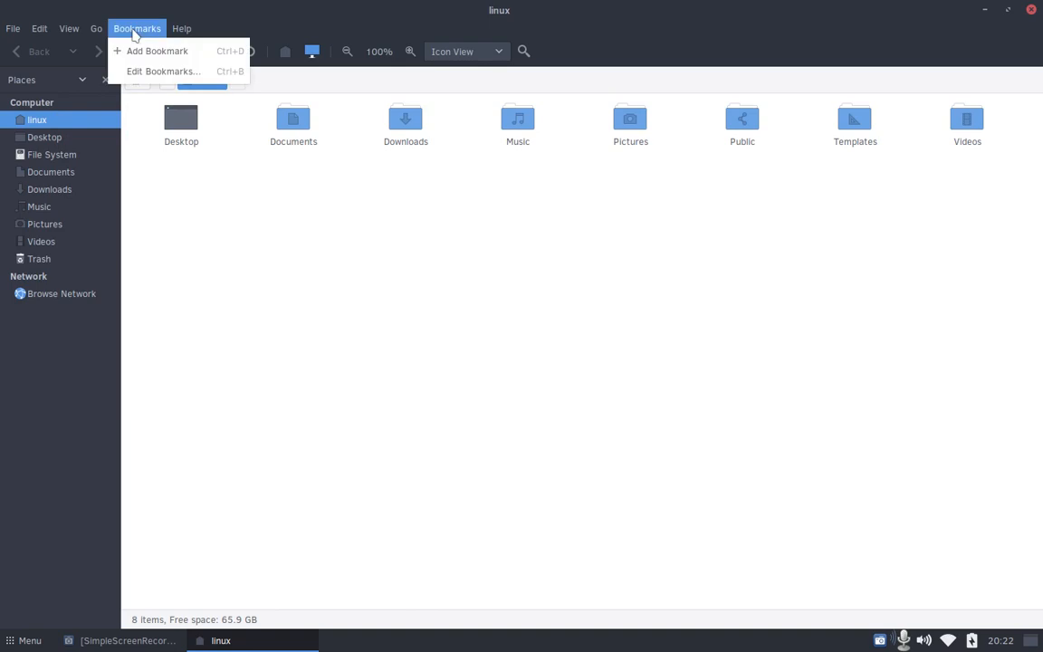
{"action": "left_click", "coordinate": [133, 34]}
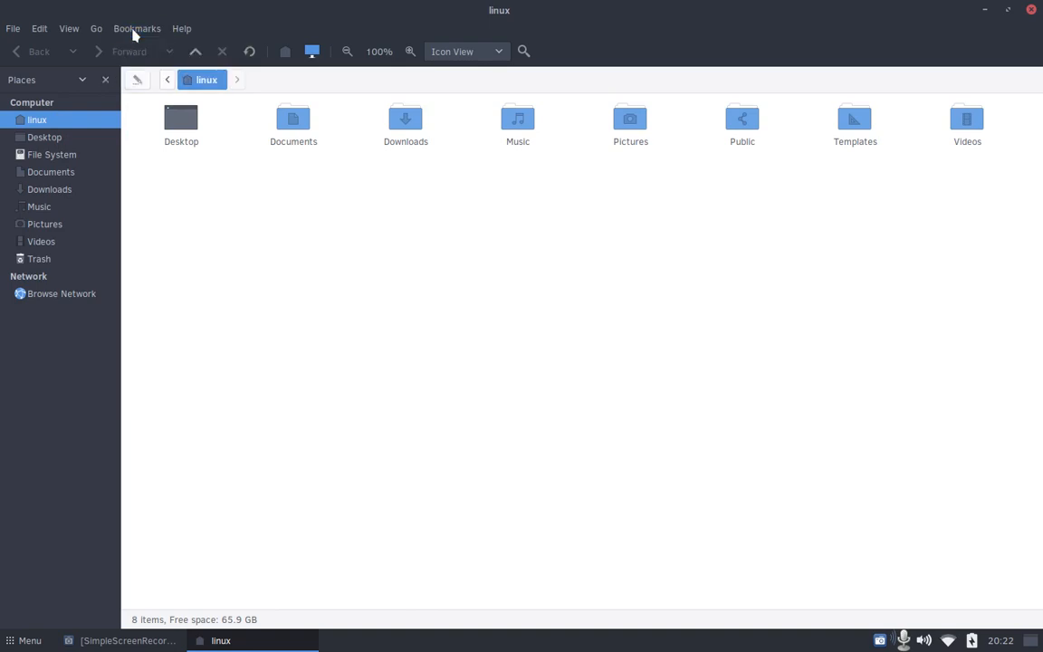
Examine the context options of the home folder's empty area and the Documents folder, including Arrange Items, Copy to and Move to
{"action": "right_click", "coordinate": [222, 220]}
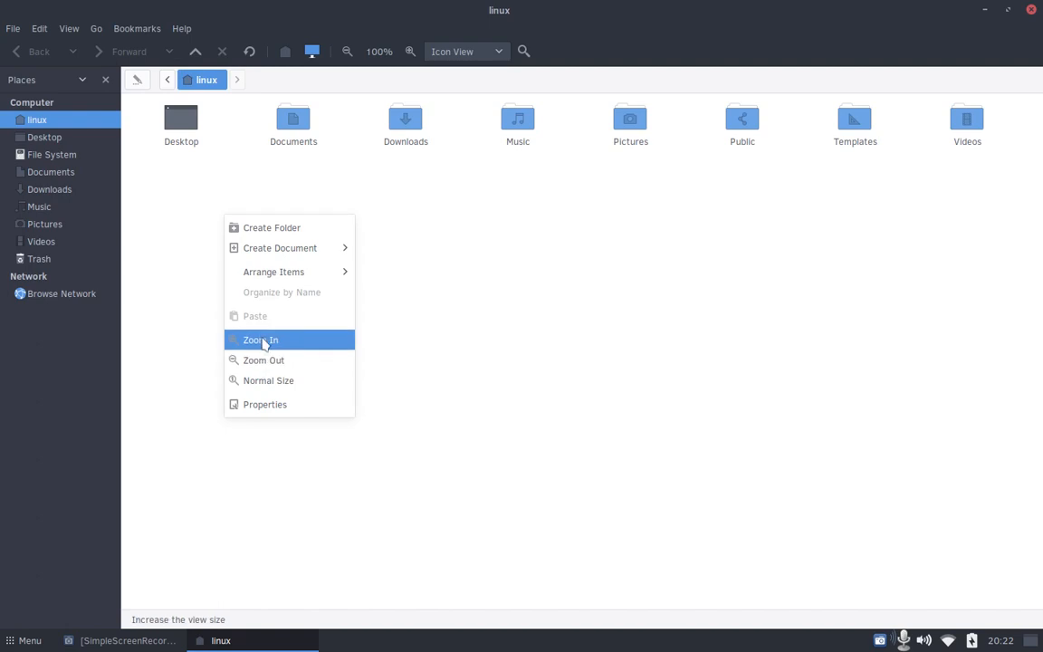
{"action": "mouse_move", "coordinate": [284, 274]}
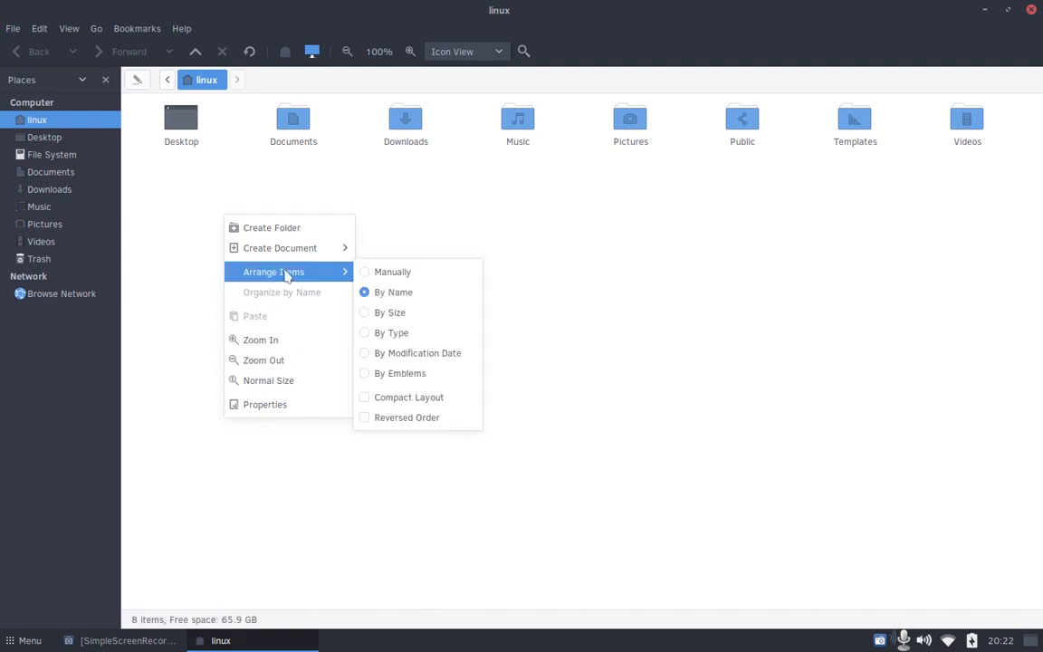
{"action": "left_click", "coordinate": [224, 187]}
{"action": "right_click", "coordinate": [292, 121]}
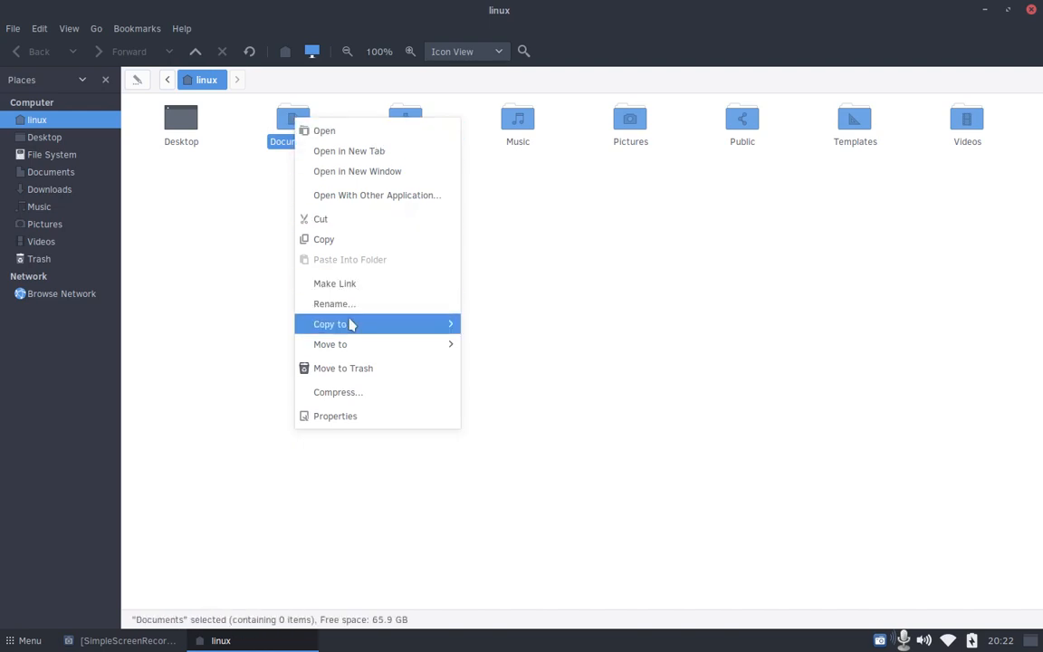
{"action": "mouse_move", "coordinate": [352, 324]}
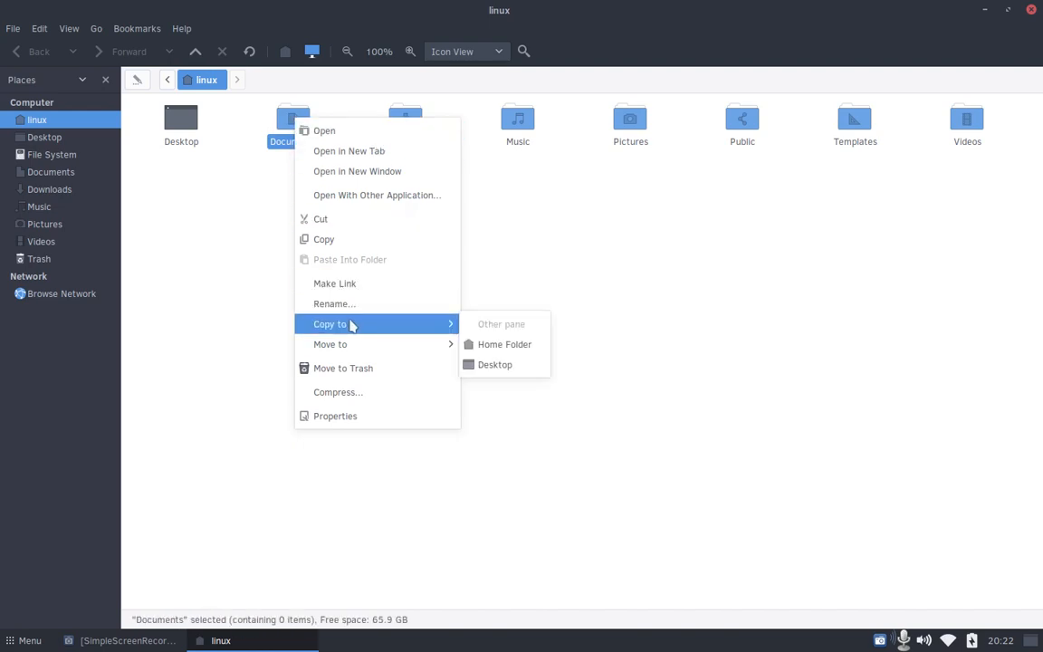
{"action": "mouse_move", "coordinate": [353, 345]}
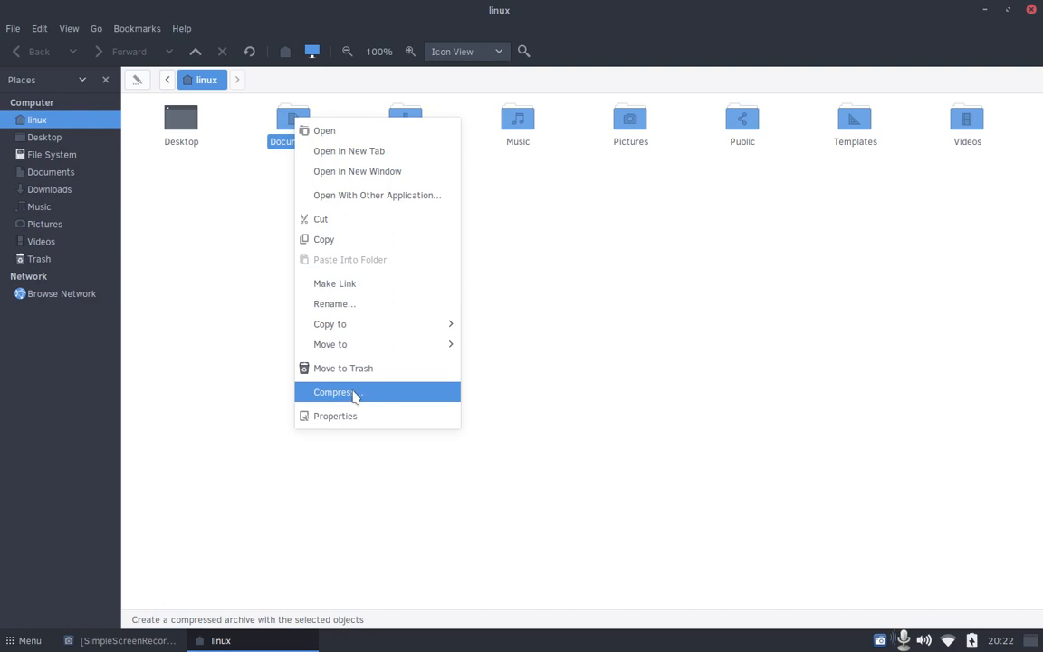
{"action": "left_click", "coordinate": [236, 249]}
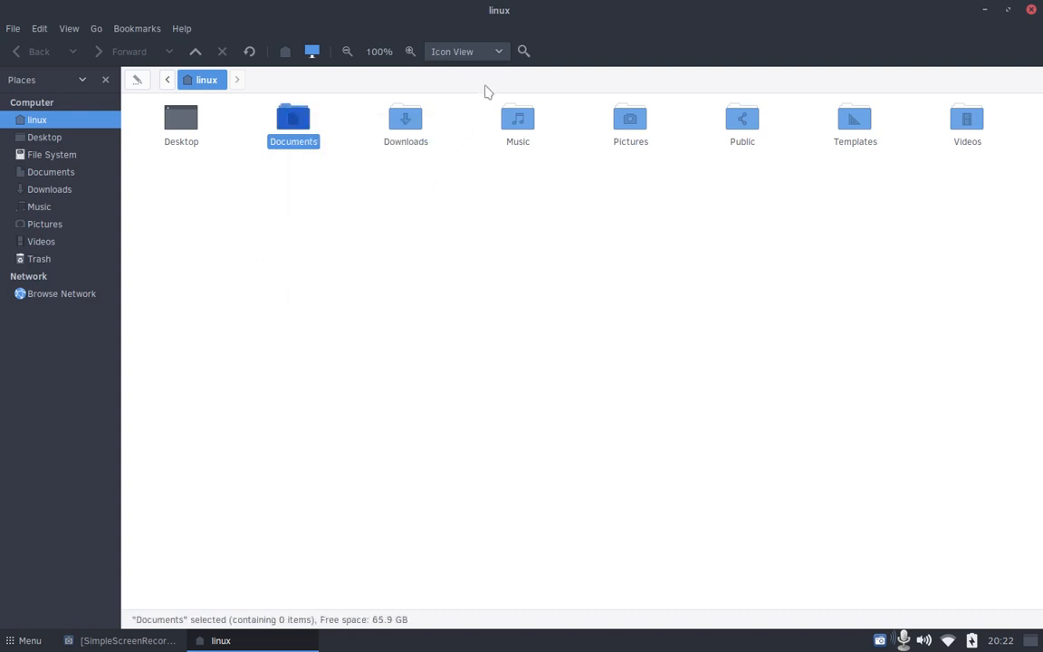
Switch the home folder to List View and from there to Compact View
{"action": "left_click", "coordinate": [501, 55]}
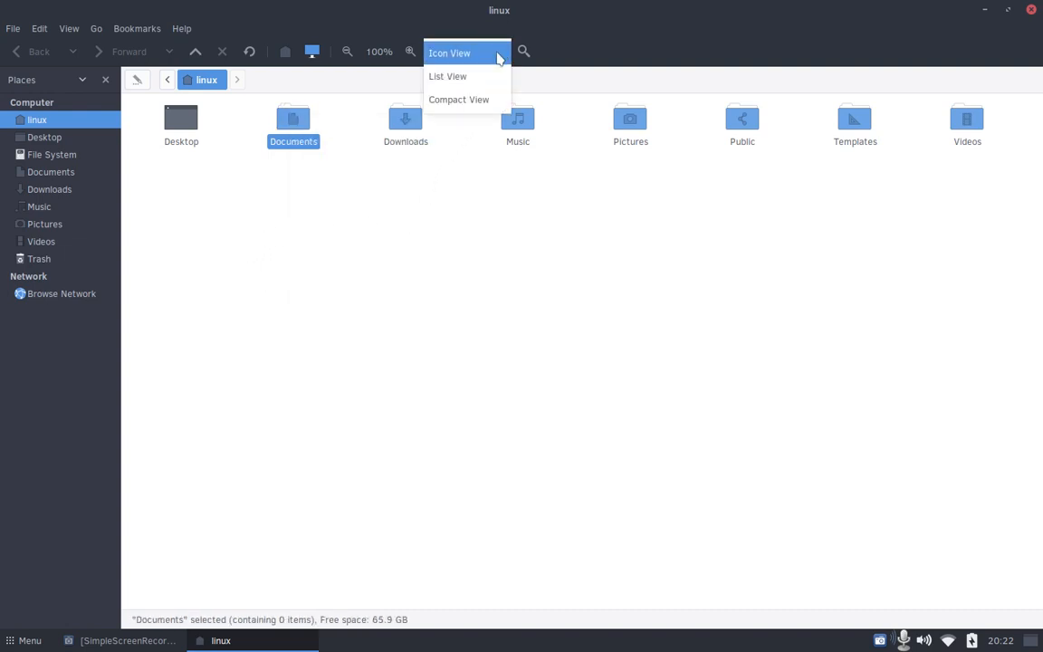
{"action": "left_click", "coordinate": [486, 77]}
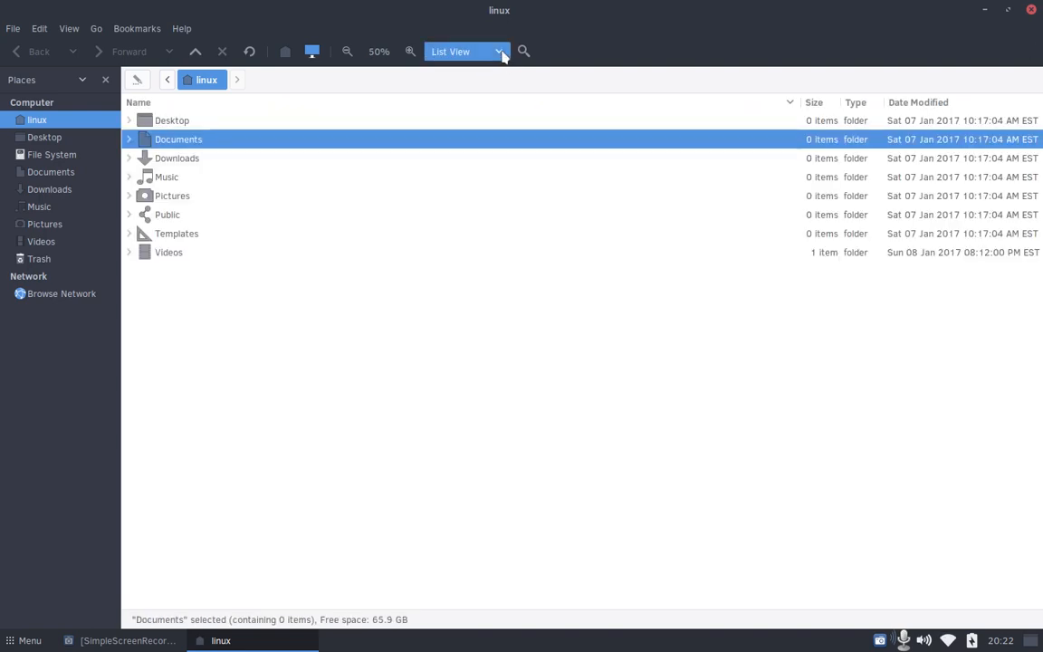
{"action": "left_click", "coordinate": [500, 53]}
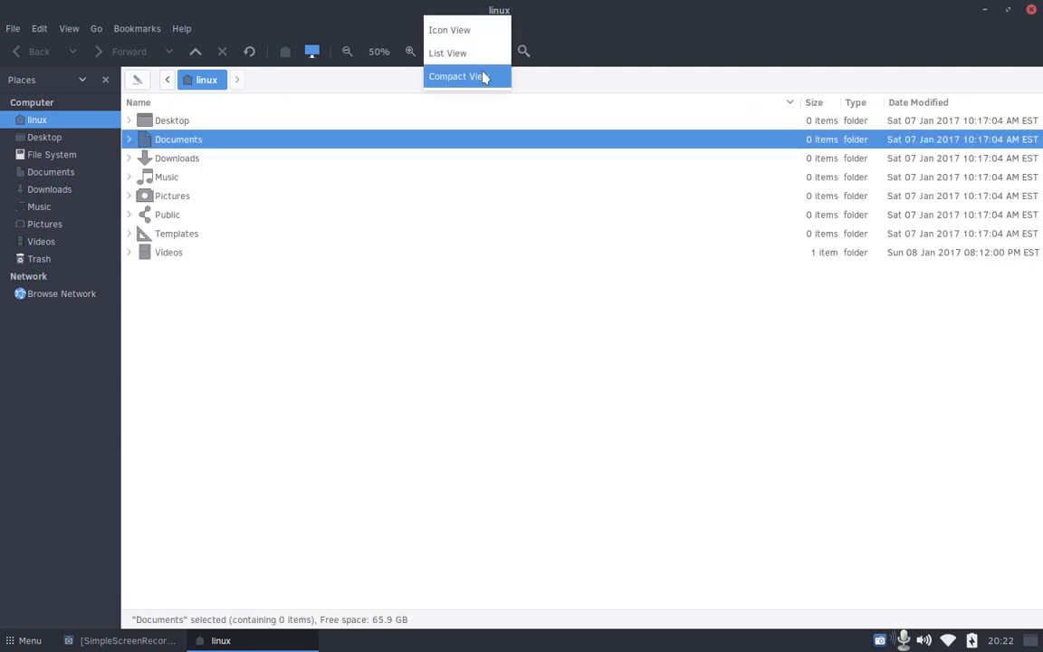
{"action": "left_click", "coordinate": [485, 76]}
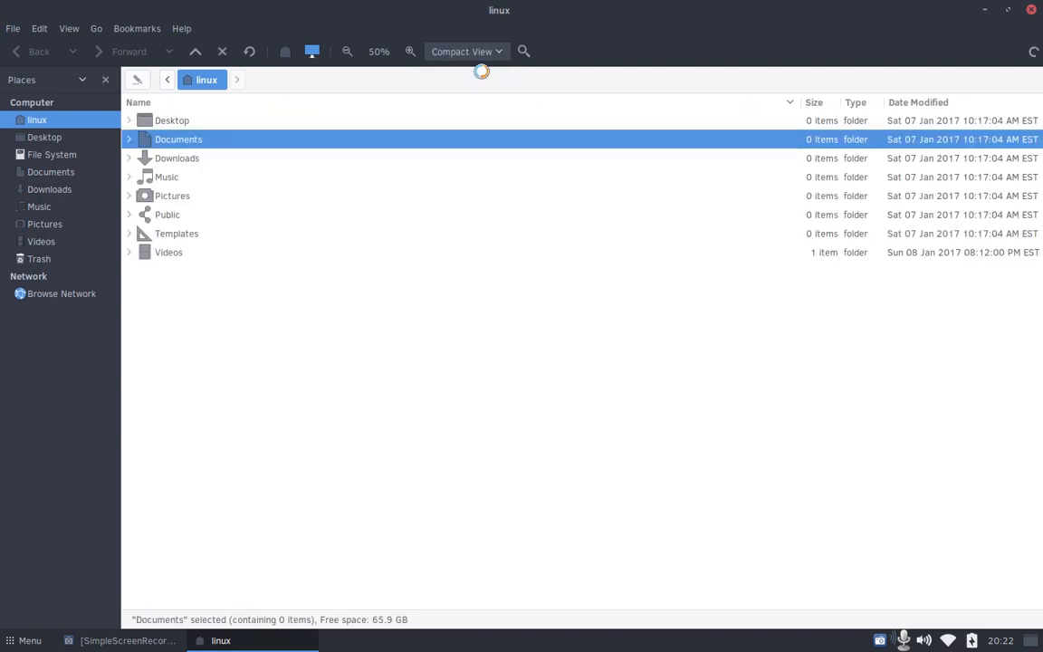
Zoom the compact folder listing in to 150% and back out to 100%
{"action": "right_click", "coordinate": [261, 333]}
{"action": "left_click", "coordinate": [232, 326]}
{"action": "right_click", "coordinate": [234, 323]}
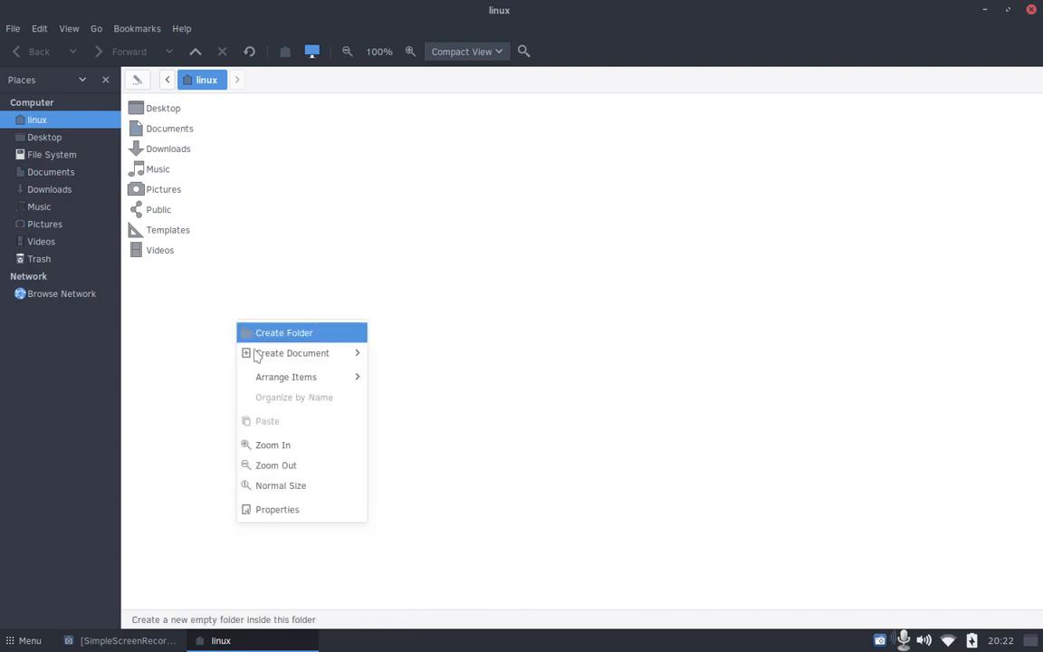
{"action": "left_click", "coordinate": [264, 446]}
{"action": "right_click", "coordinate": [313, 396]}
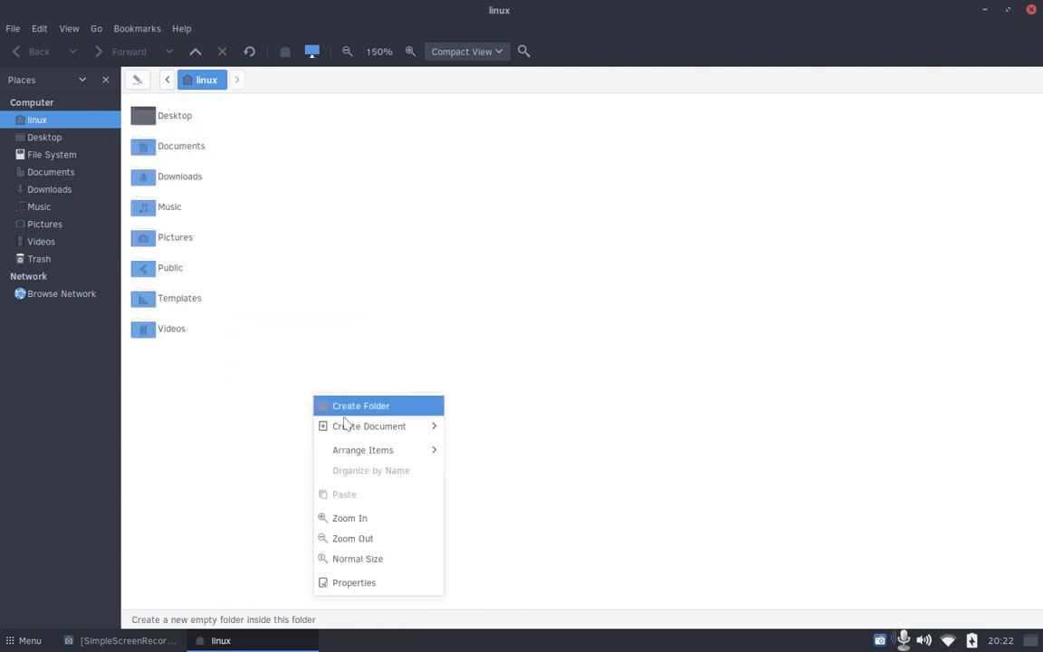
{"action": "left_click", "coordinate": [336, 538]}
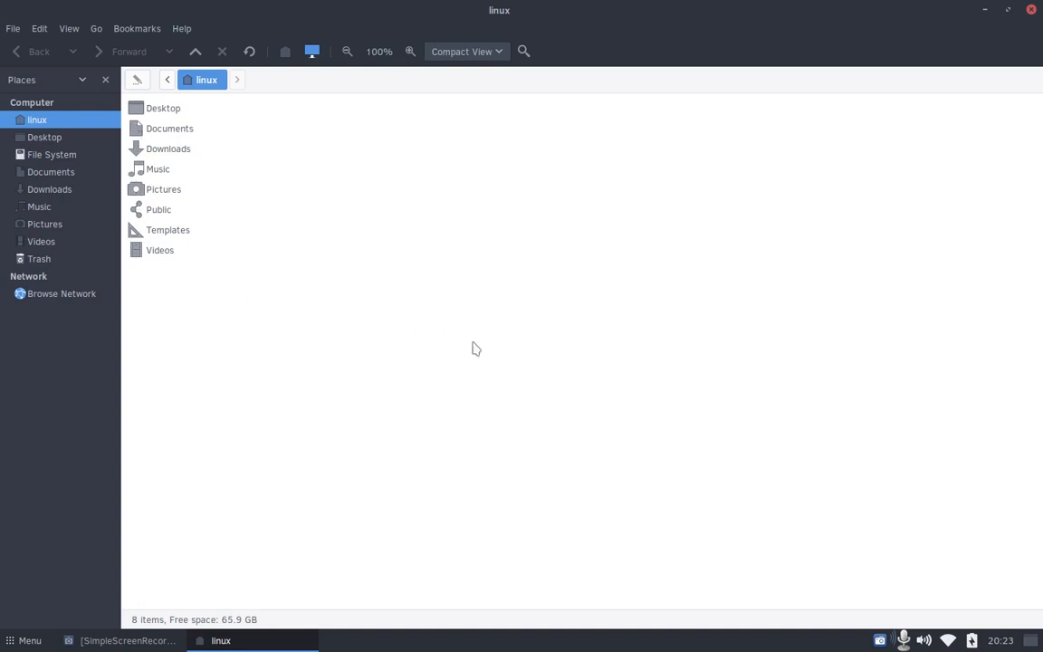
Zoom the compact folder listing in to 200%
{"action": "right_click", "coordinate": [456, 310]}
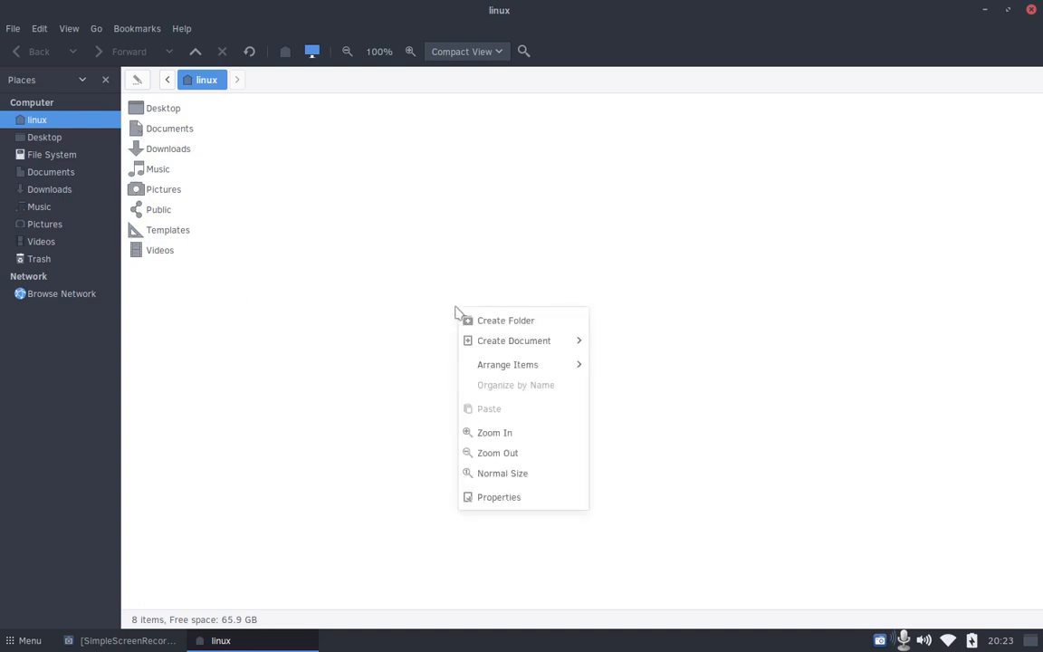
{"action": "left_click", "coordinate": [501, 432]}
{"action": "right_click", "coordinate": [484, 393]}
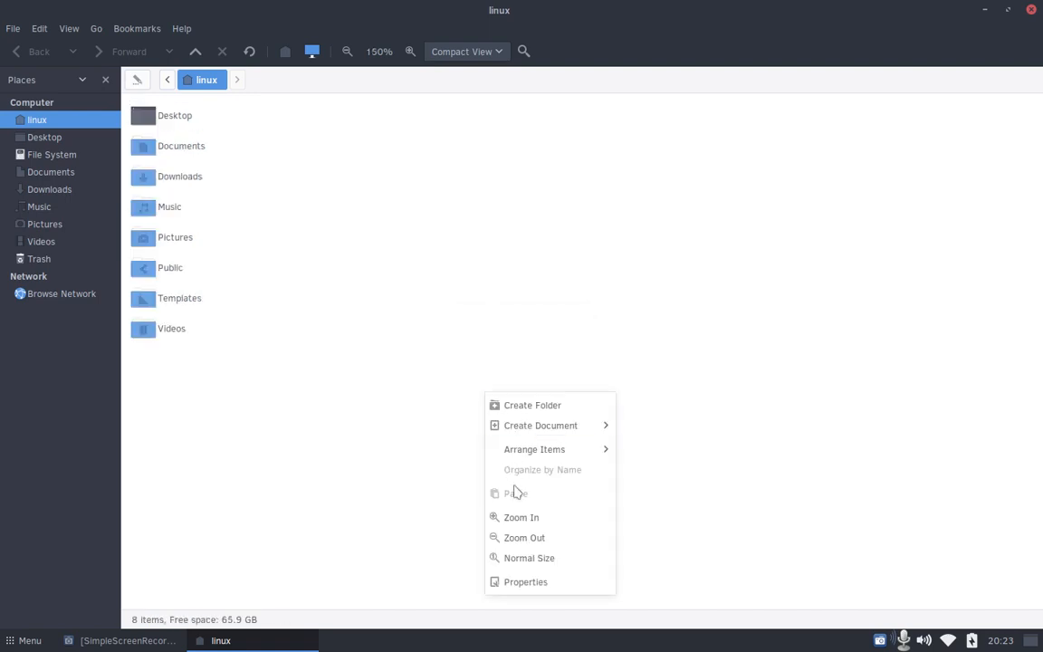
{"action": "left_click", "coordinate": [521, 517]}
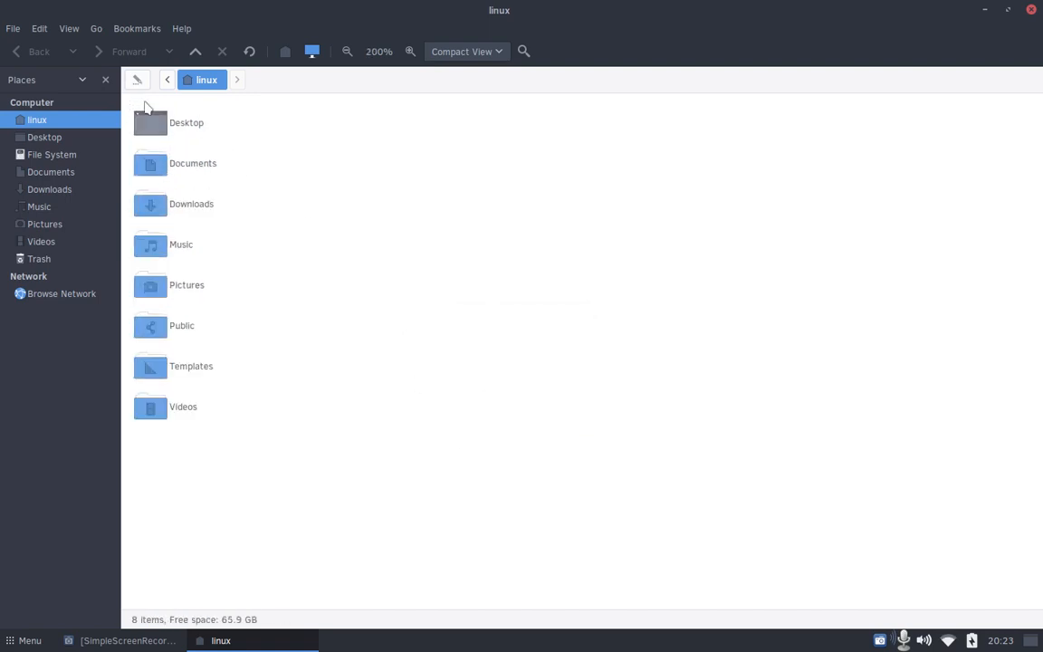
Look through the Patterns, Colors and Emblems categories of Backgrounds and Emblems, and close the dialog
{"action": "left_click", "coordinate": [39, 28]}
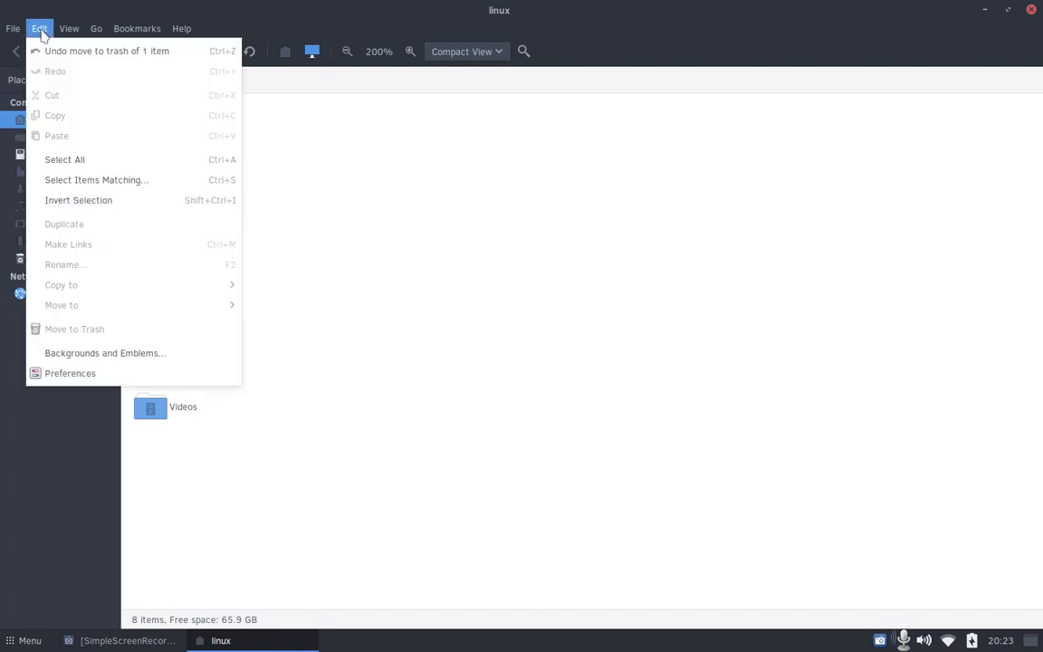
{"action": "left_click", "coordinate": [76, 354]}
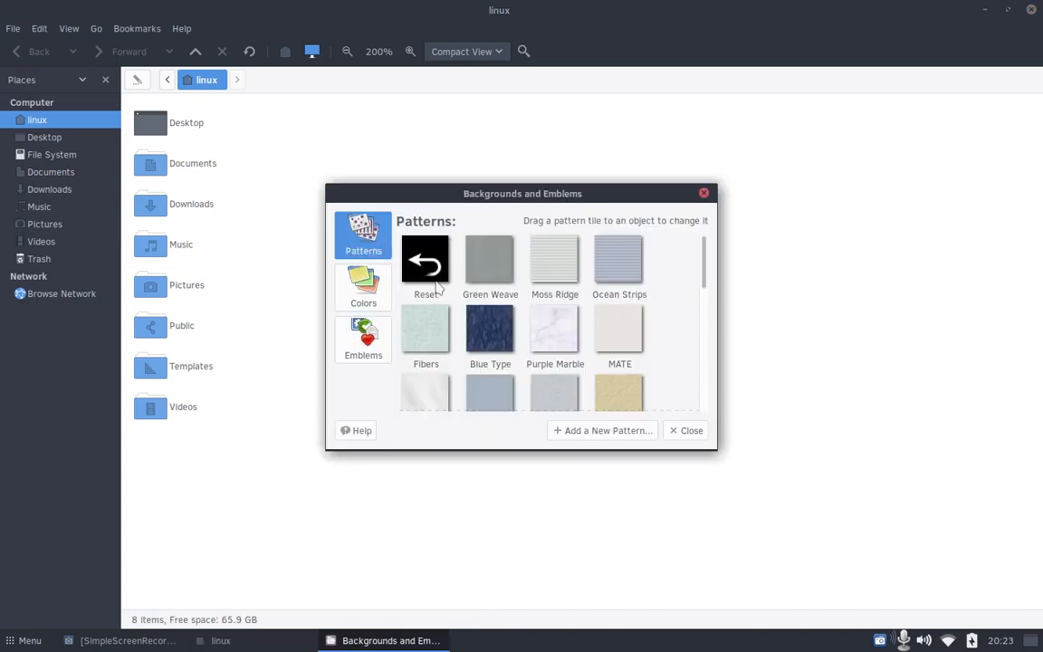
{"action": "left_click_drag", "start_coordinate": [610, 190], "coordinate": [606, 156]}
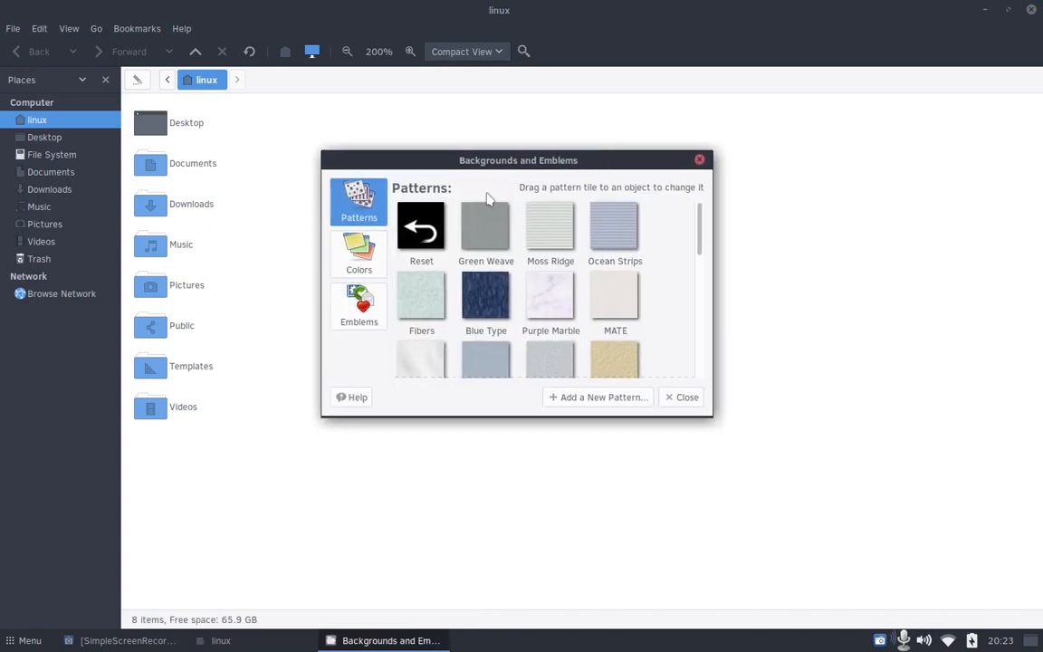
{"action": "left_click", "coordinate": [358, 251]}
{"action": "left_click", "coordinate": [369, 215]}
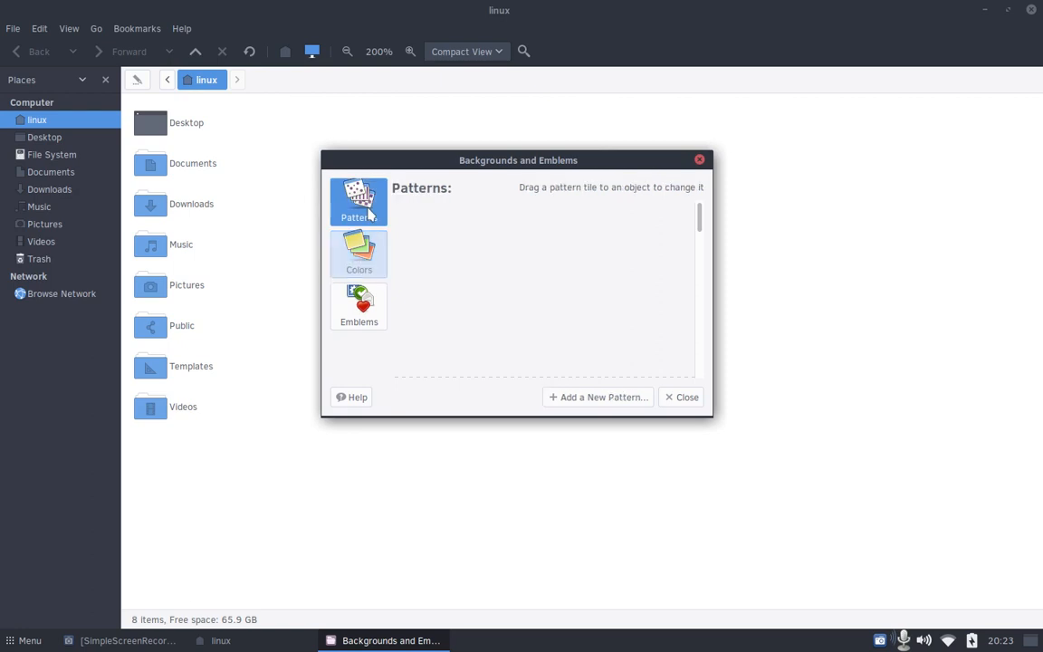
{"action": "left_click", "coordinate": [380, 315]}
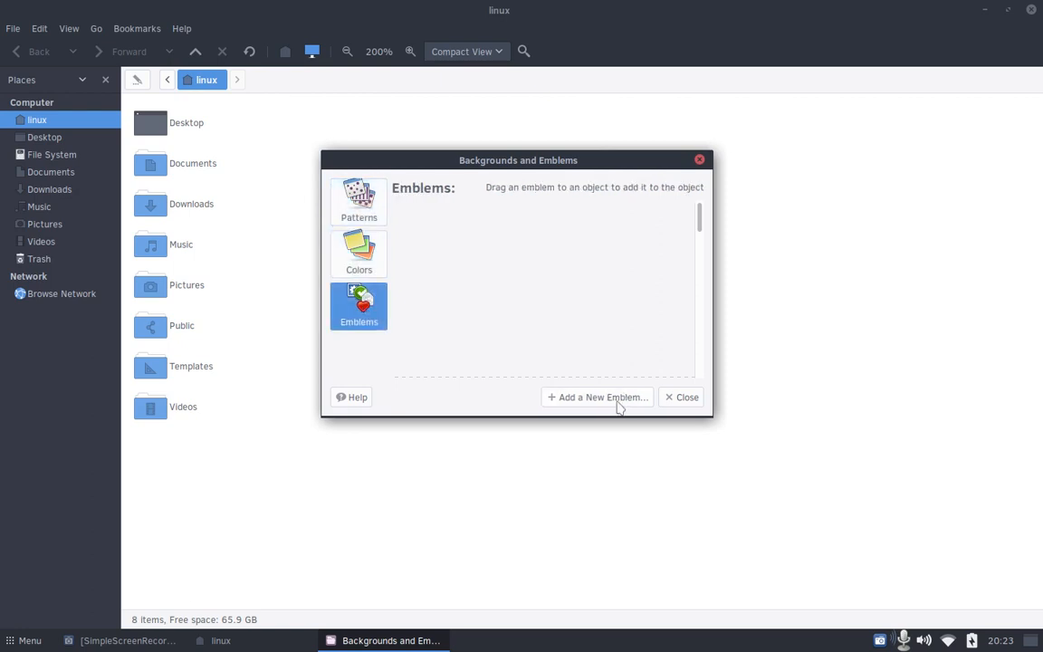
{"action": "left_click", "coordinate": [683, 398]}
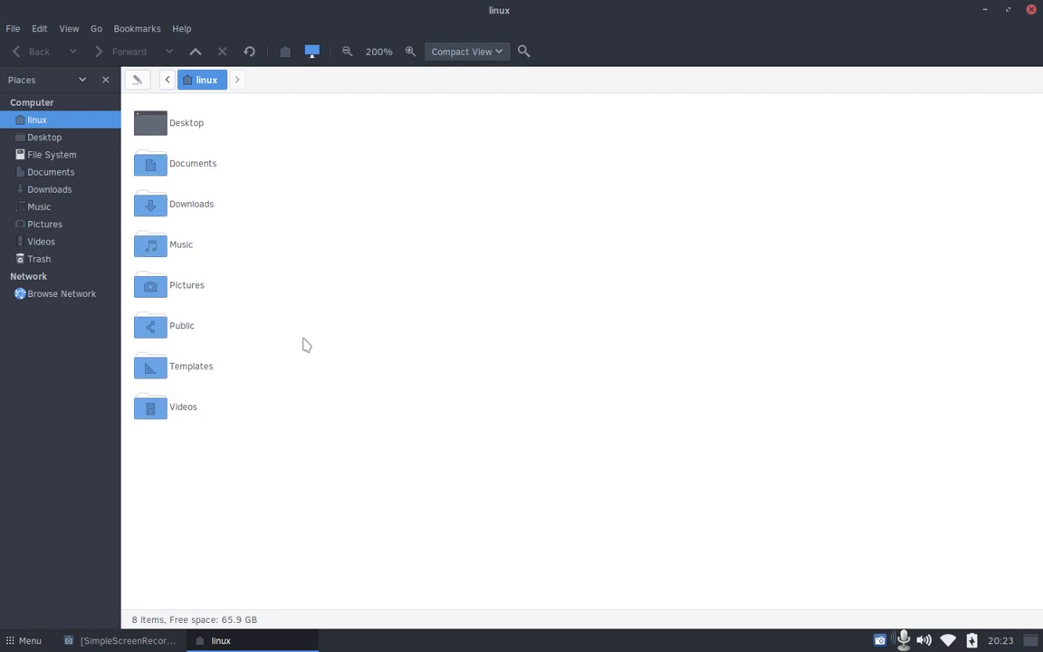
Open the File Management Preferences and review the Views and Behavior settings
{"action": "left_click", "coordinate": [40, 29]}
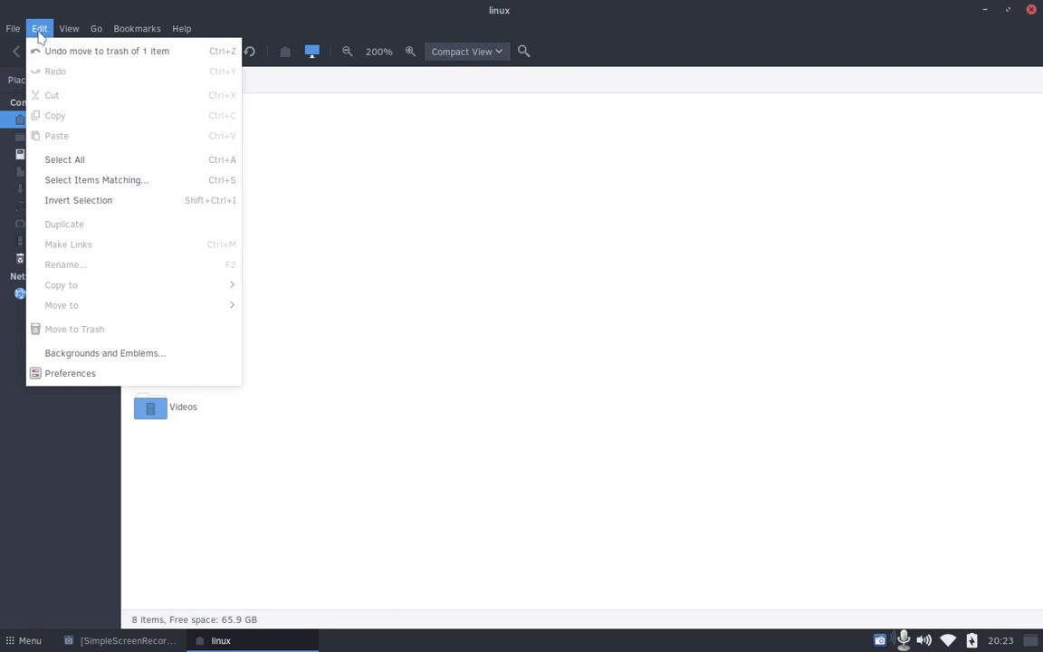
{"action": "left_click", "coordinate": [69, 372]}
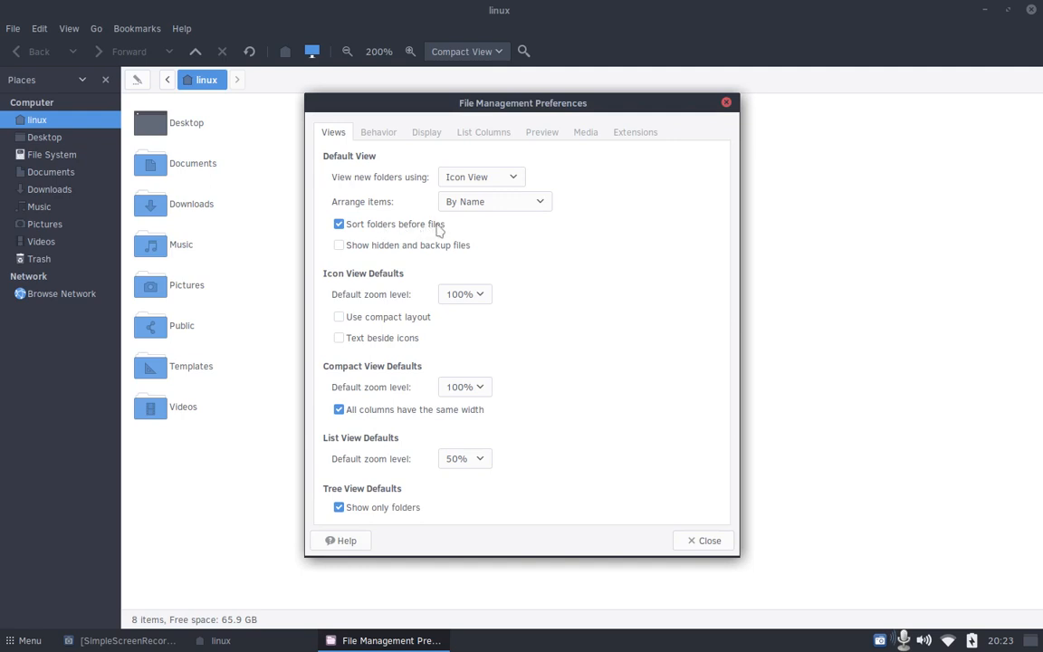
{"action": "left_click", "coordinate": [389, 317]}
{"action": "left_click", "coordinate": [378, 132]}
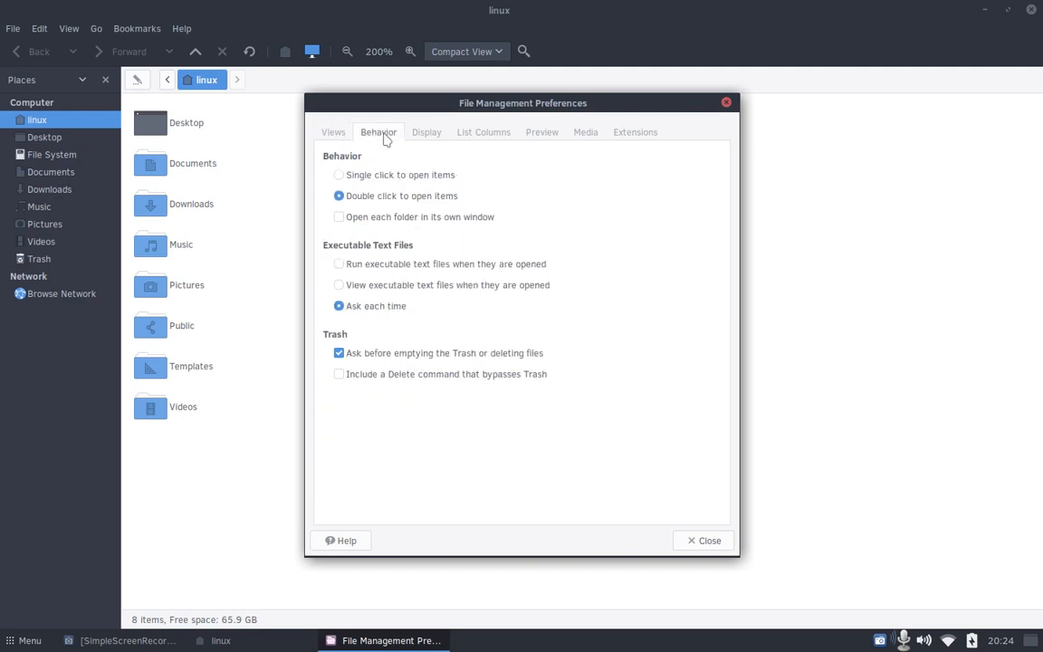
{"action": "left_click", "coordinate": [400, 177]}
{"action": "left_click", "coordinate": [412, 374]}
Set the second icon caption to None and the third to Size in the Display preferences, and close the dialog
{"action": "left_click", "coordinate": [428, 136]}
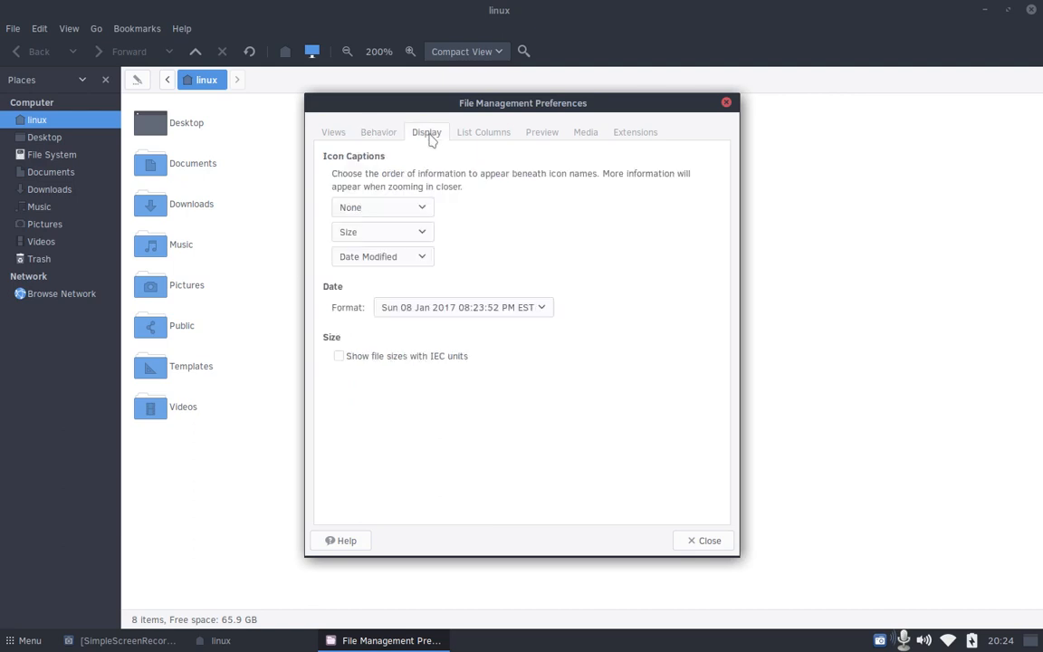
{"action": "left_click", "coordinate": [423, 233]}
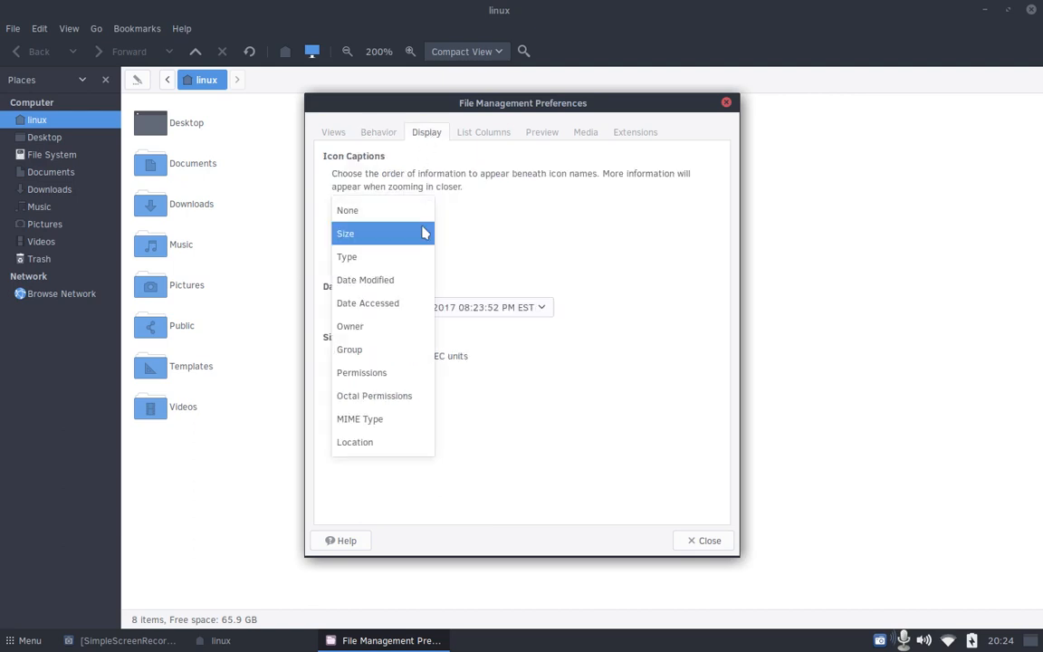
{"action": "left_click", "coordinate": [419, 217]}
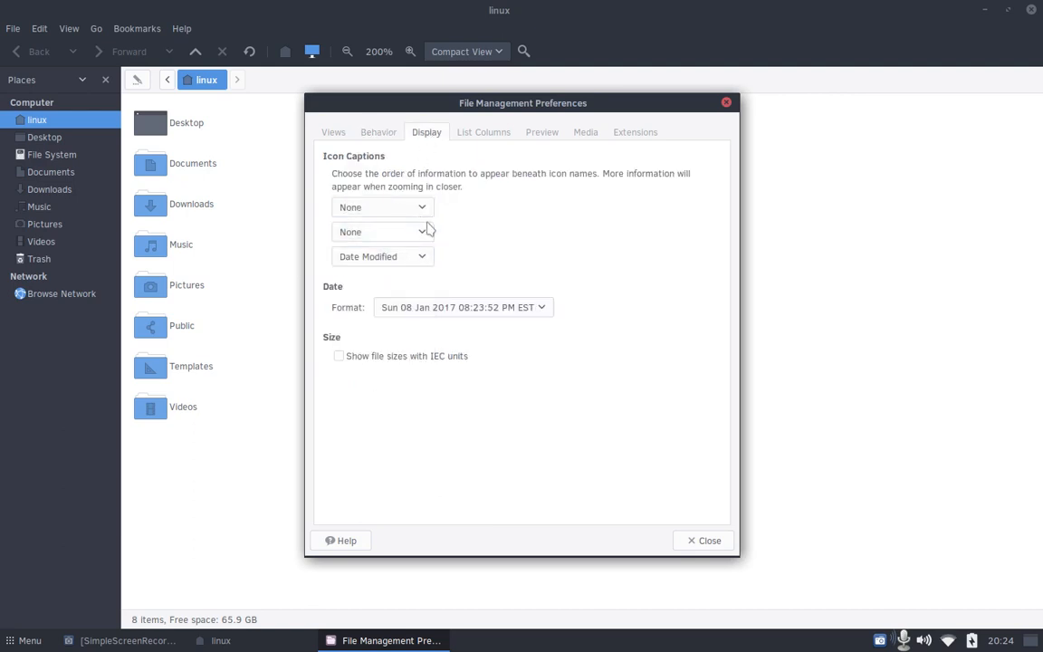
{"action": "left_click", "coordinate": [428, 210]}
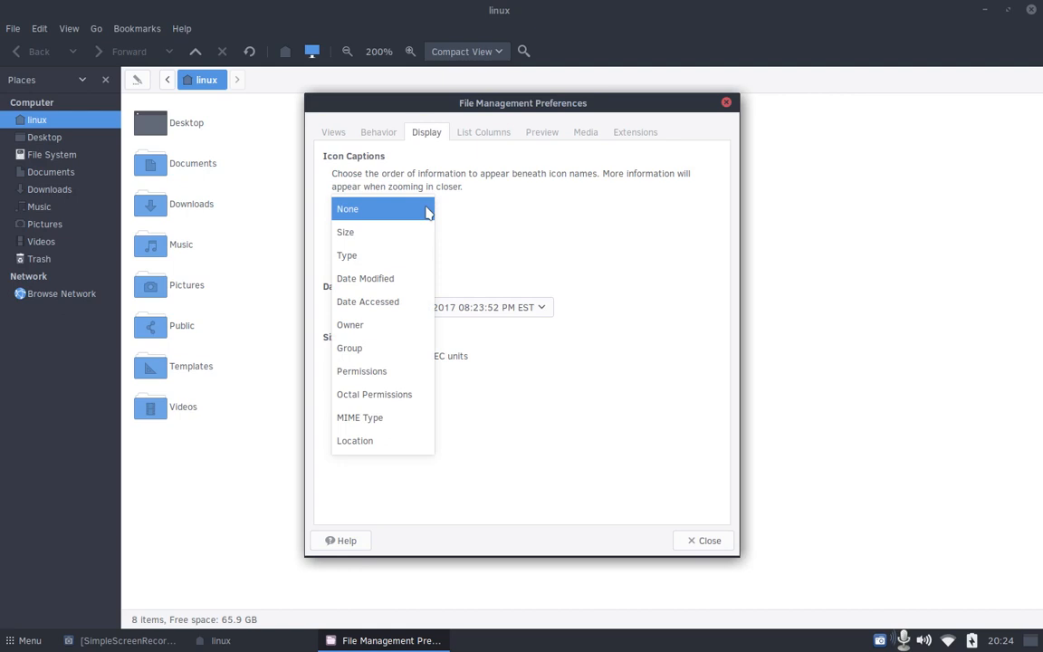
{"action": "left_click", "coordinate": [428, 209]}
{"action": "left_click", "coordinate": [419, 258]}
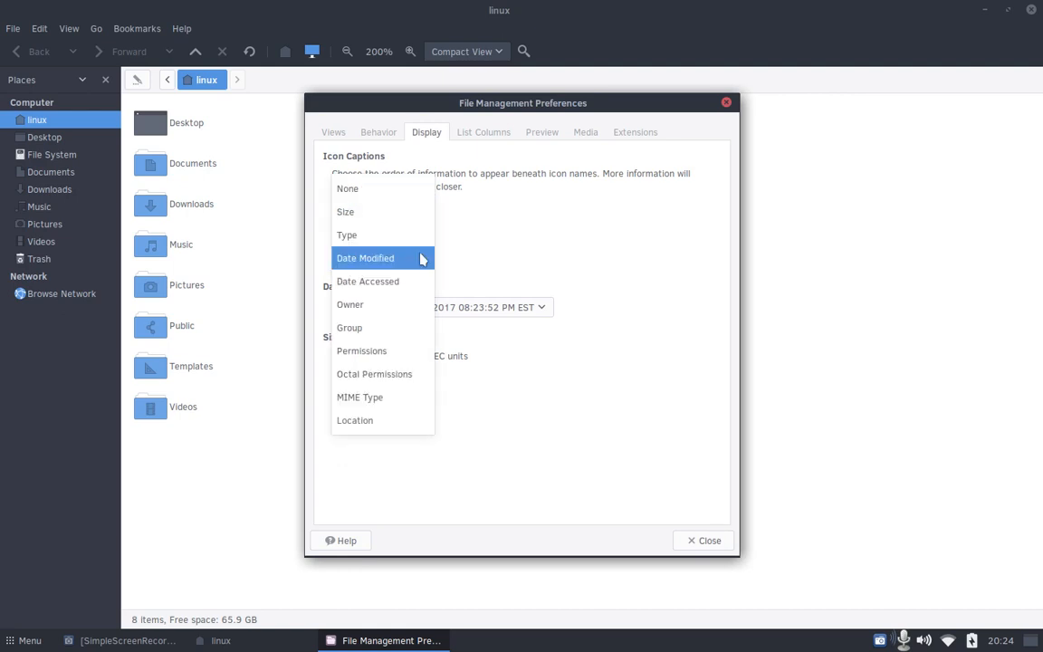
{"action": "left_click", "coordinate": [419, 221]}
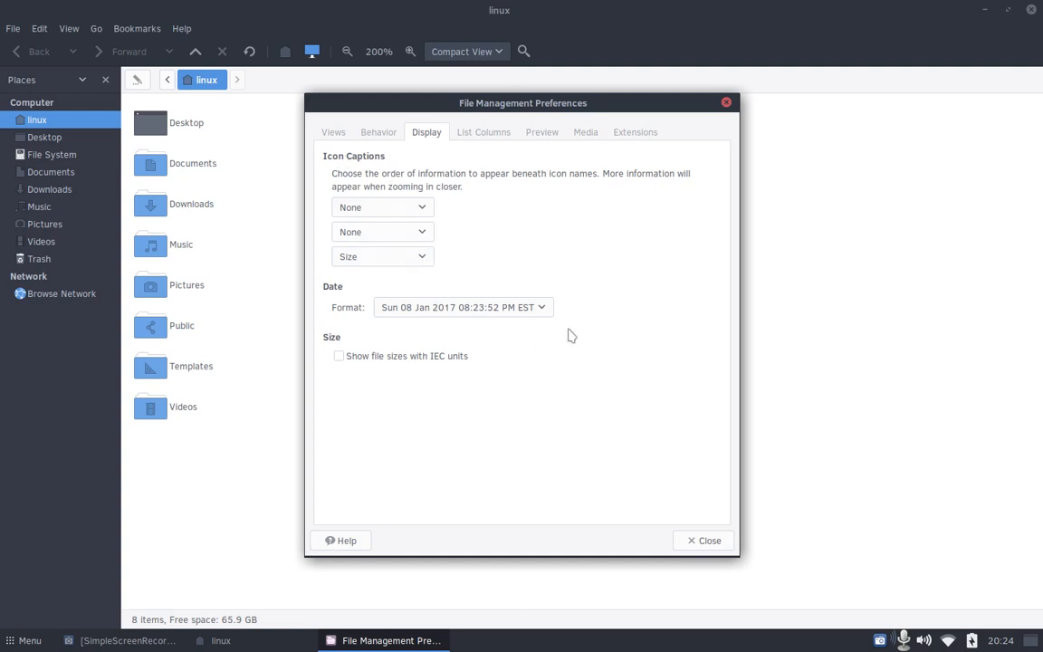
{"action": "left_click", "coordinate": [381, 234]}
{"action": "left_click", "coordinate": [418, 242]}
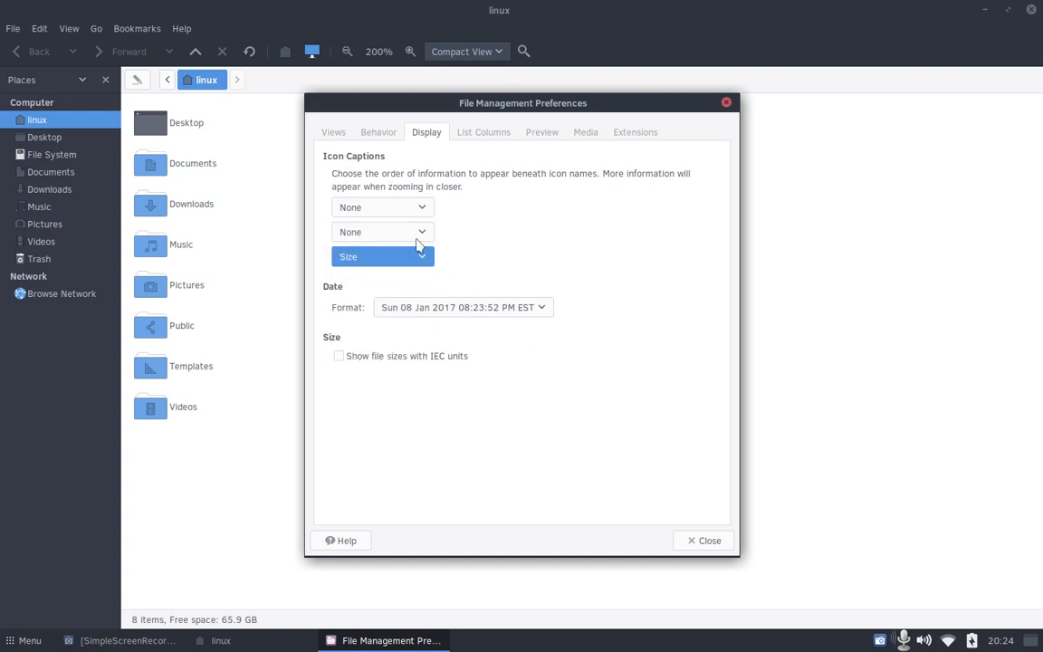
{"action": "left_click", "coordinate": [697, 540]}
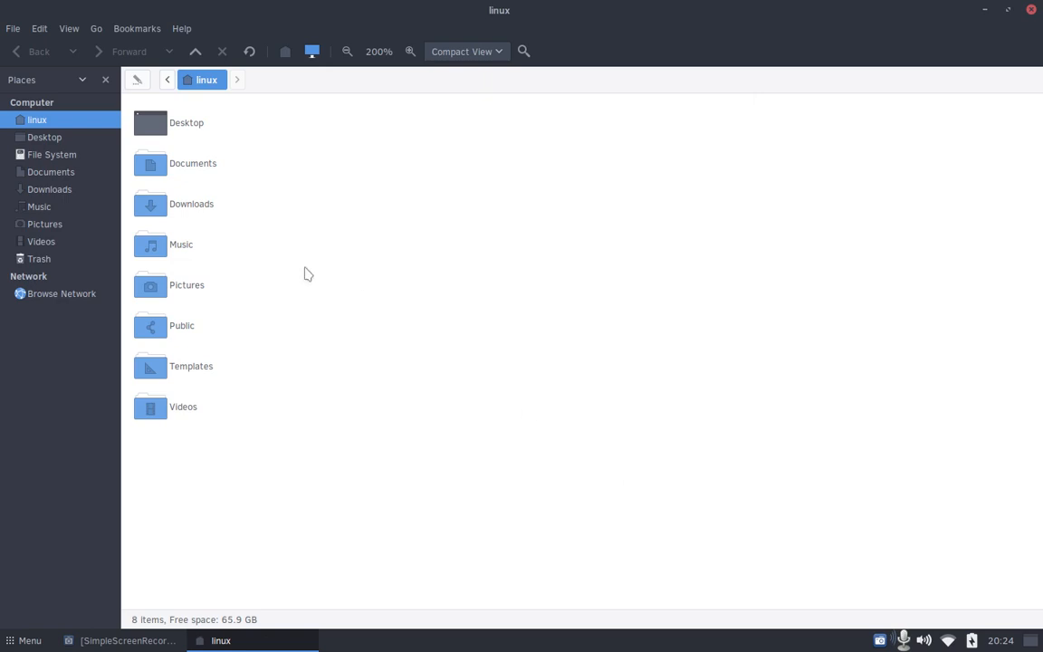
Switch the home folder's display to Icon View
{"action": "left_click", "coordinate": [495, 54]}
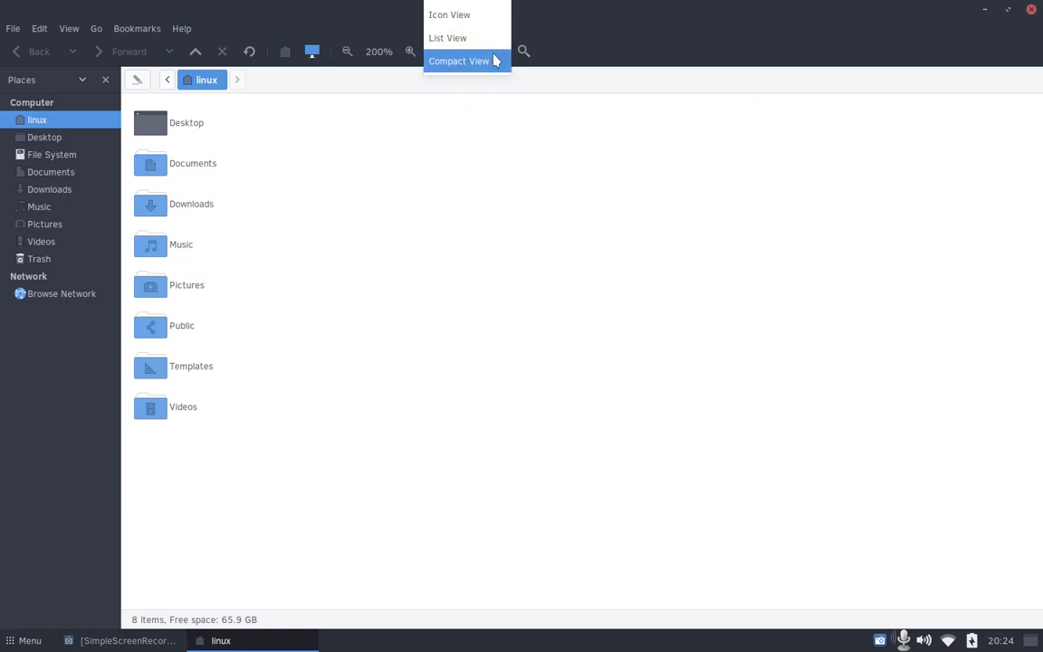
{"action": "left_click", "coordinate": [484, 18]}
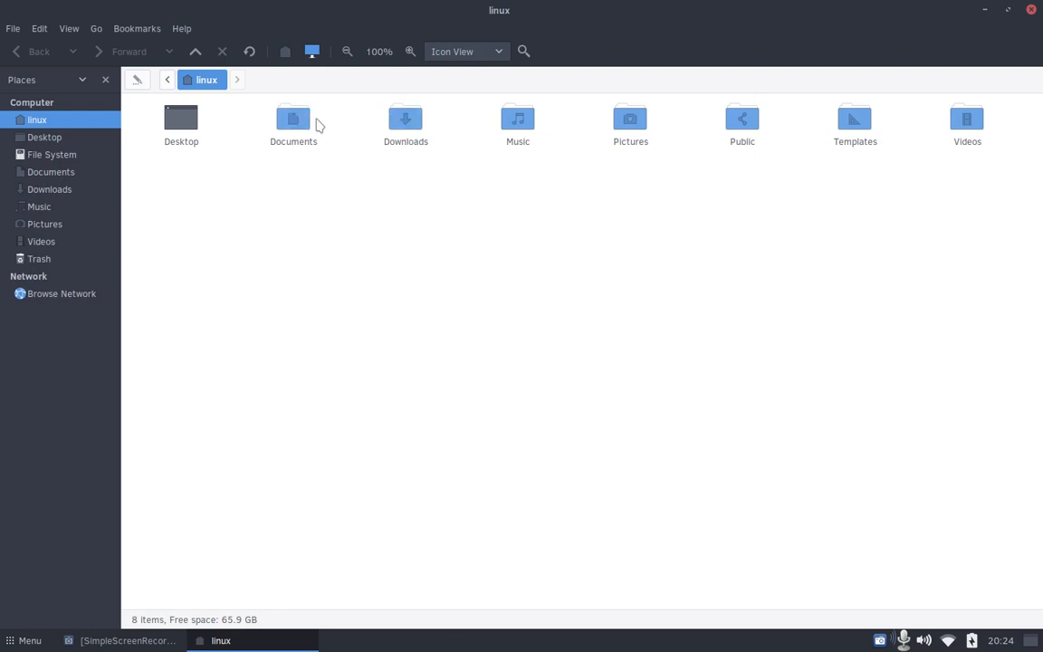
Look into the Documents folder, return to the home folder and close the file manager window
{"action": "double_click", "coordinate": [292, 122]}
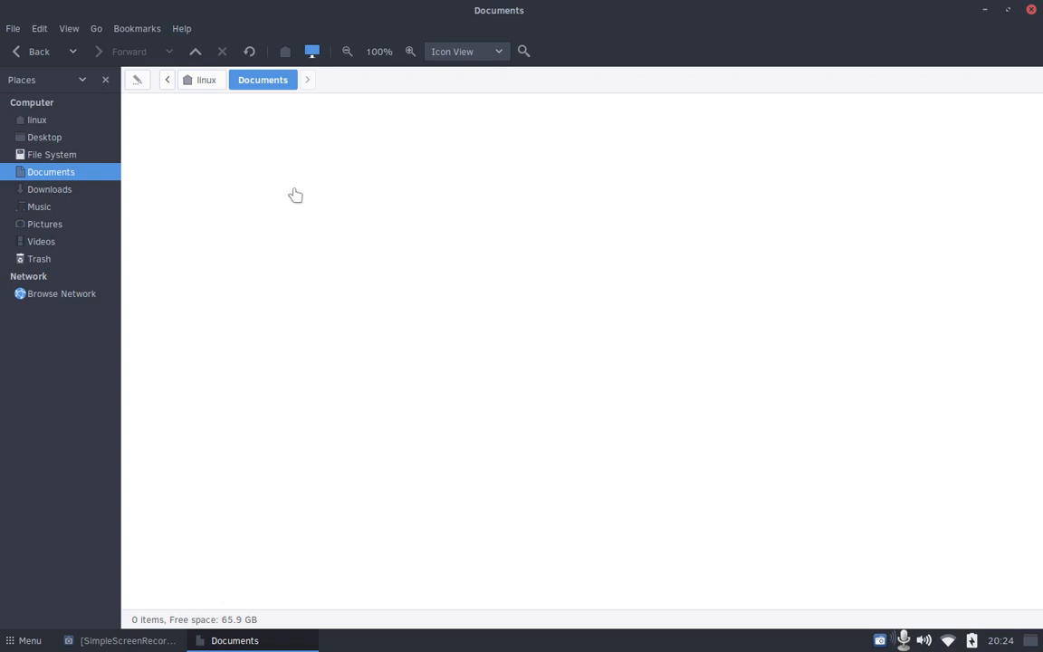
{"action": "left_click", "coordinate": [39, 53]}
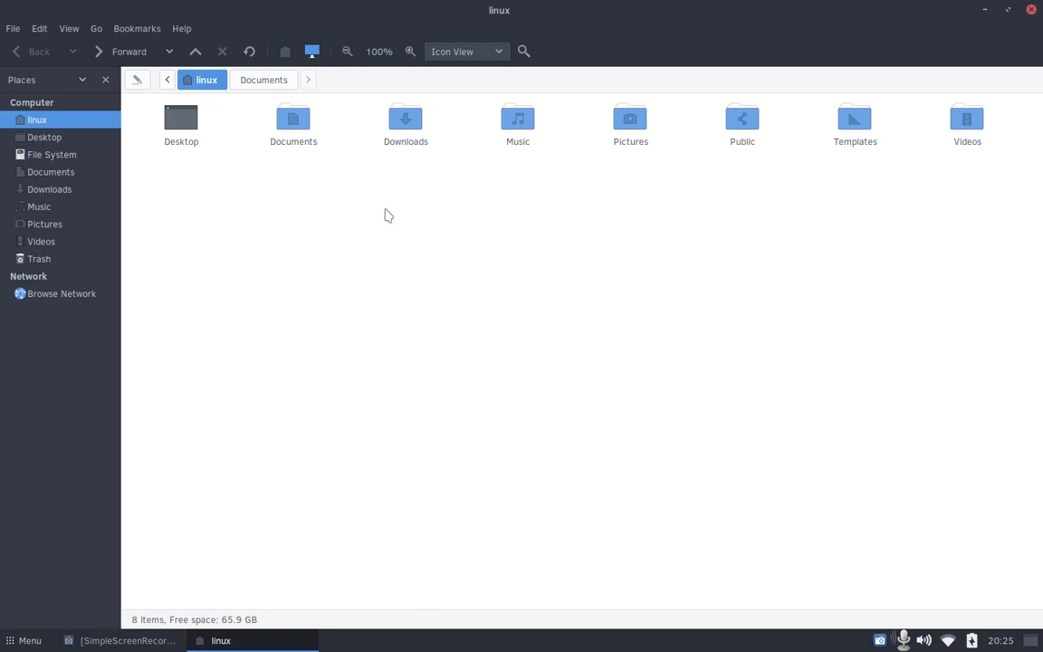
{"action": "left_click", "coordinate": [1030, 10]}
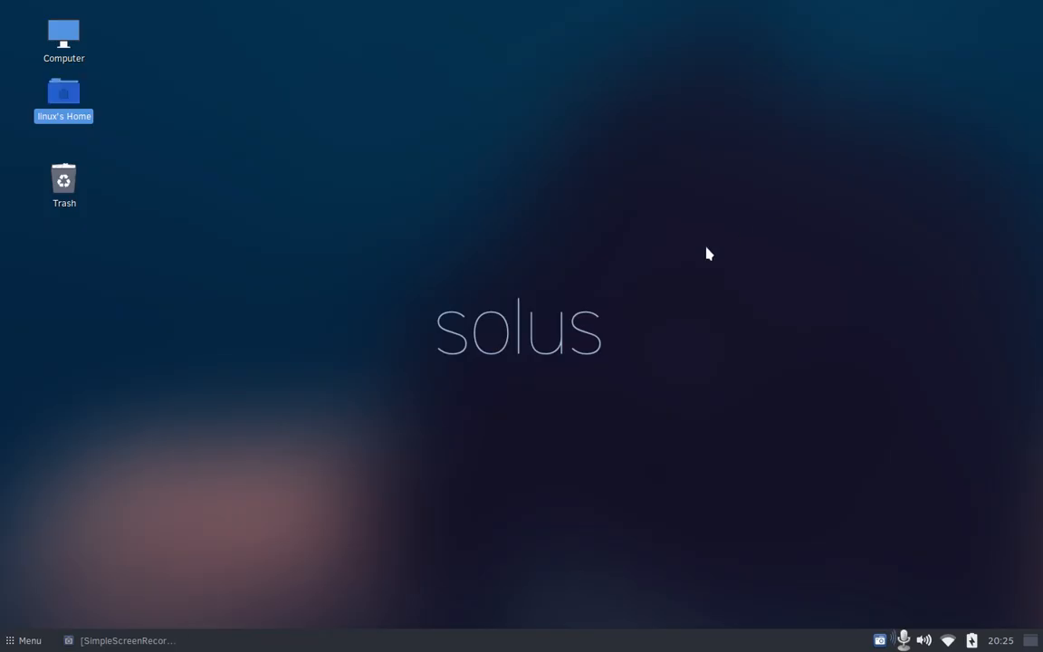
Open the Software Center from the list of applications and system tools
{"action": "left_click", "coordinate": [24, 639]}
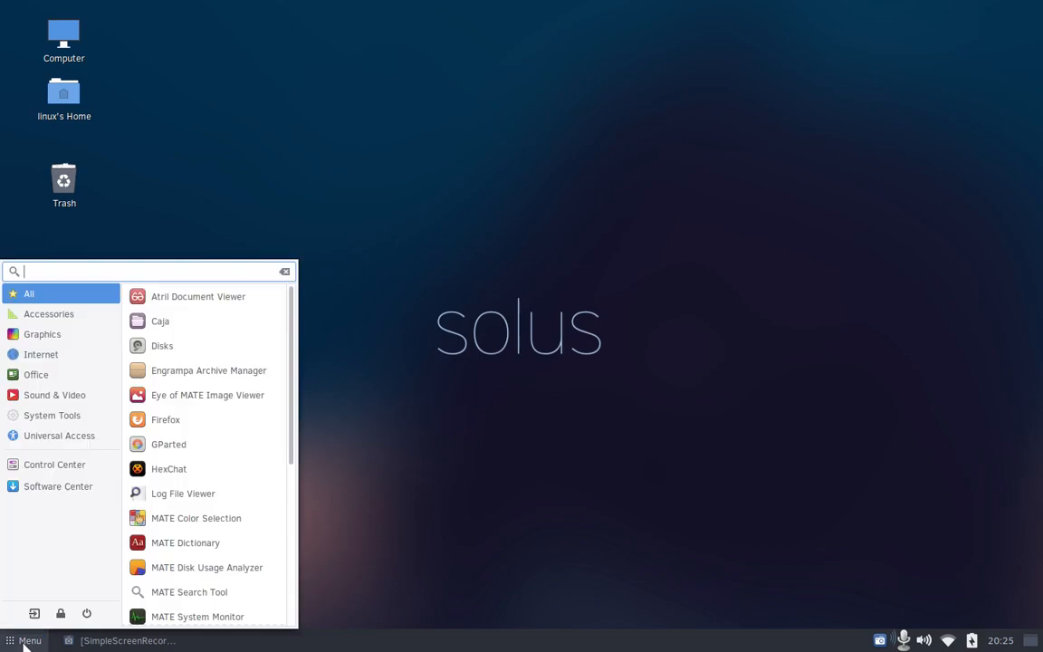
{"action": "left_click", "coordinate": [24, 640]}
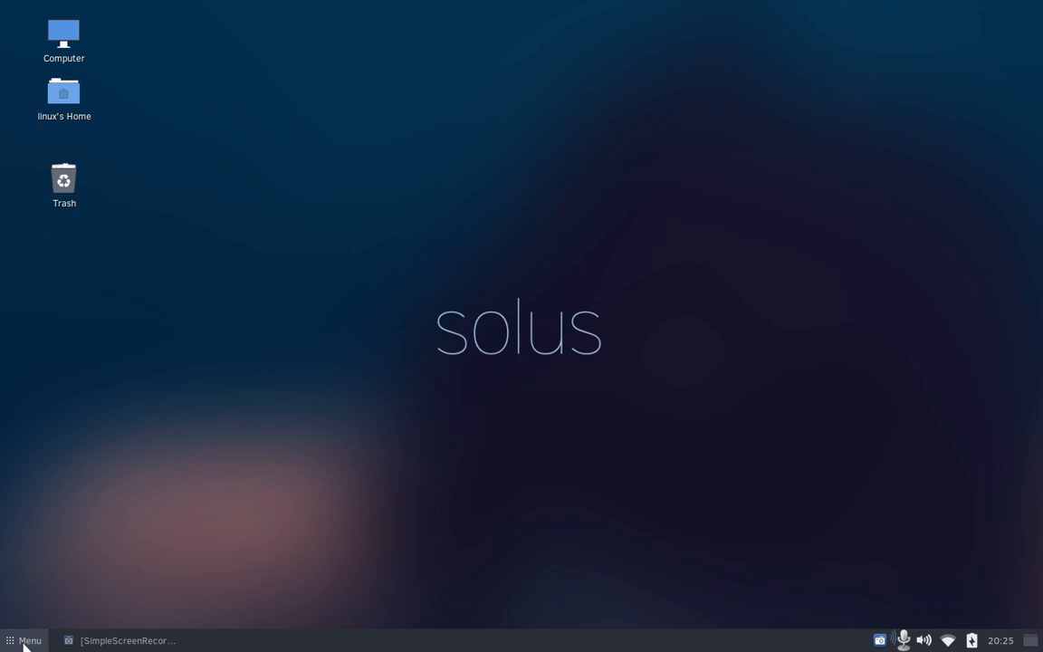
{"action": "left_click", "coordinate": [25, 641]}
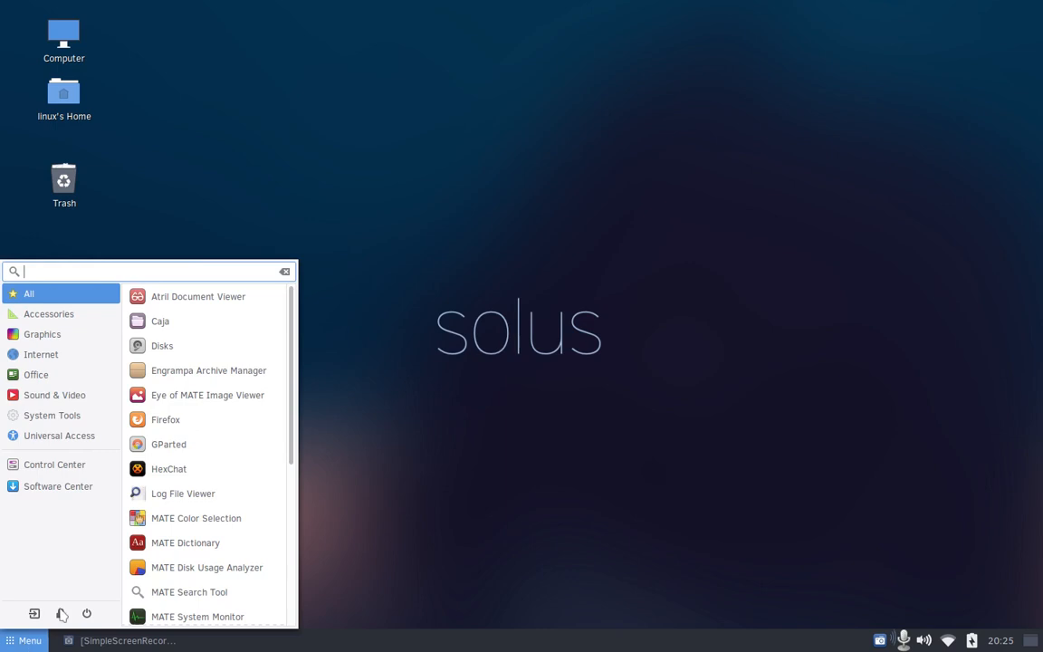
{"action": "left_click", "coordinate": [76, 487]}
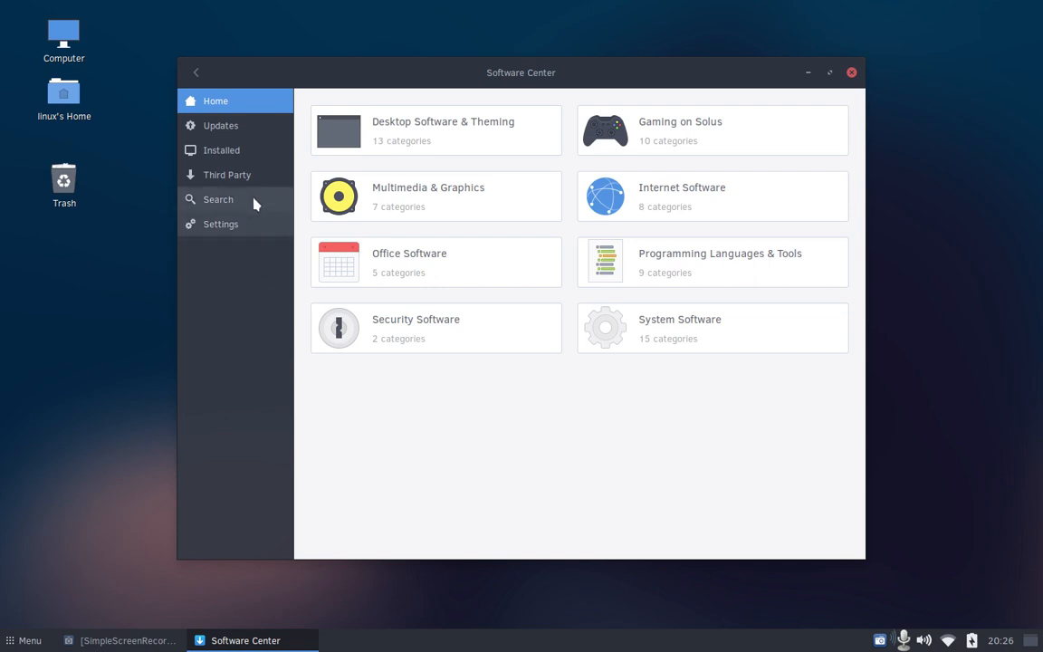
Check for software updates in the Software Center
{"action": "left_click", "coordinate": [220, 127]}
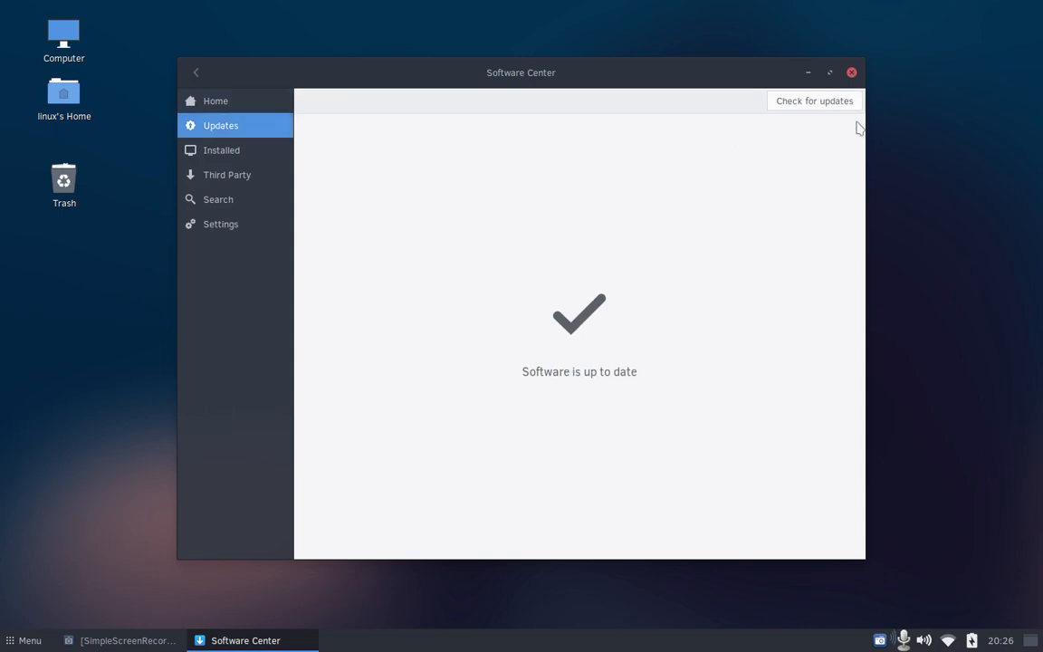
{"action": "left_click", "coordinate": [817, 107]}
{"action": "left_click", "coordinate": [817, 106]}
Browse the list of installed packages, comparing their names, versions and descriptions
{"action": "left_click", "coordinate": [223, 156]}
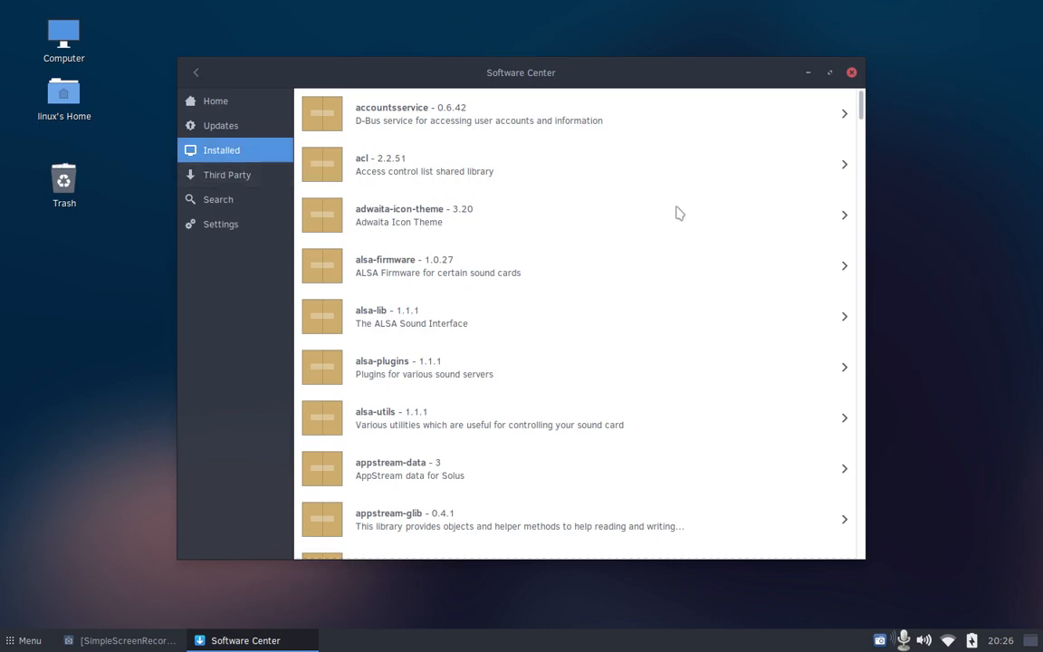
{"action": "scroll", "coordinate": [680, 279], "scroll_direction": "down", "scroll_amount": 5}
{"action": "scroll", "coordinate": [678, 274], "scroll_direction": "down", "scroll_amount": 3}
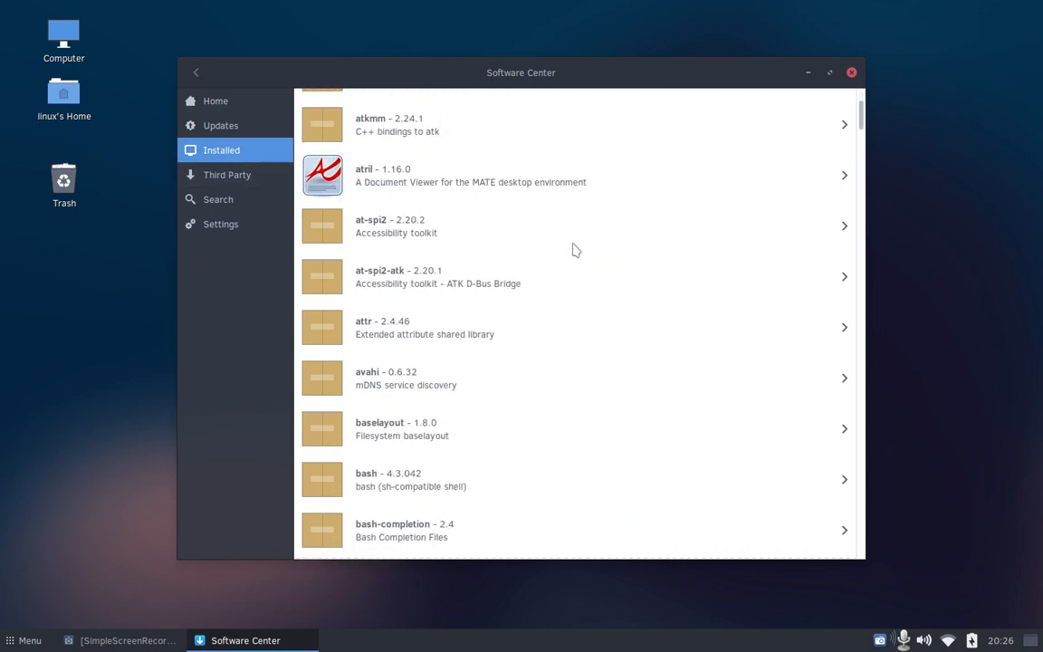
{"action": "scroll", "coordinate": [578, 262], "scroll_direction": "down", "scroll_amount": 7}
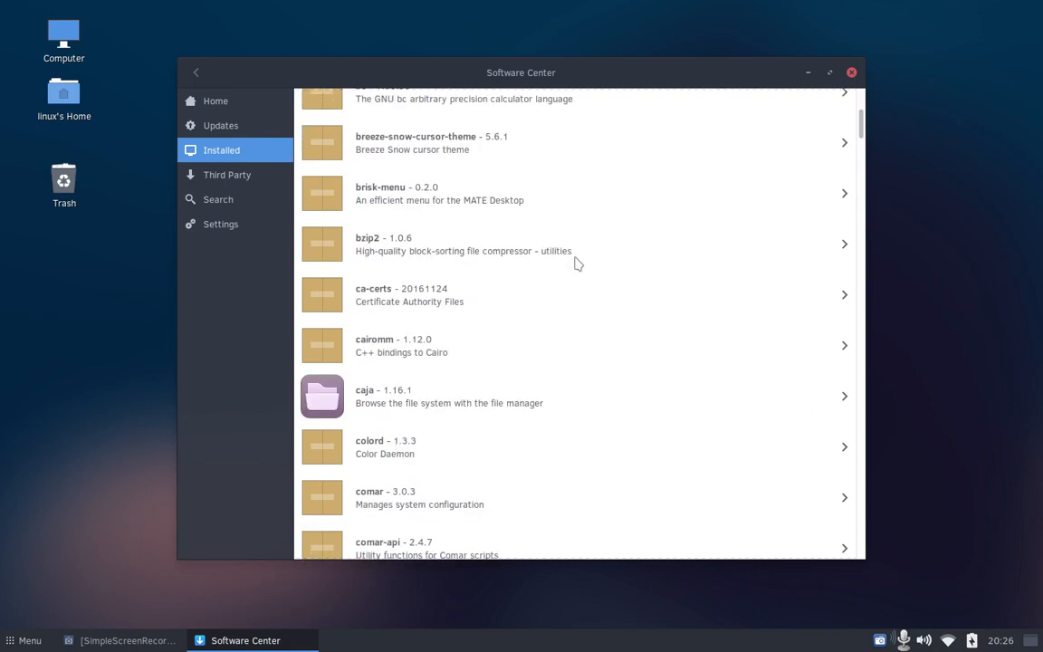
{"action": "scroll", "coordinate": [577, 263], "scroll_direction": "down", "scroll_amount": 2}
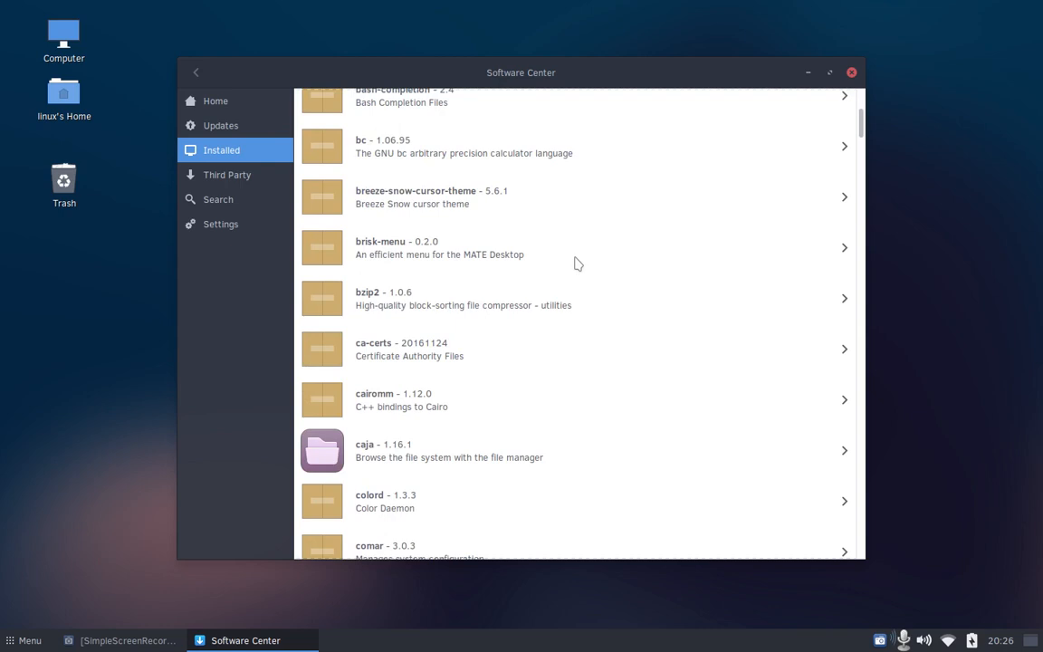
{"action": "scroll", "coordinate": [576, 263], "scroll_direction": "down", "scroll_amount": 3}
{"action": "scroll", "coordinate": [563, 265], "scroll_direction": "down", "scroll_amount": 1}
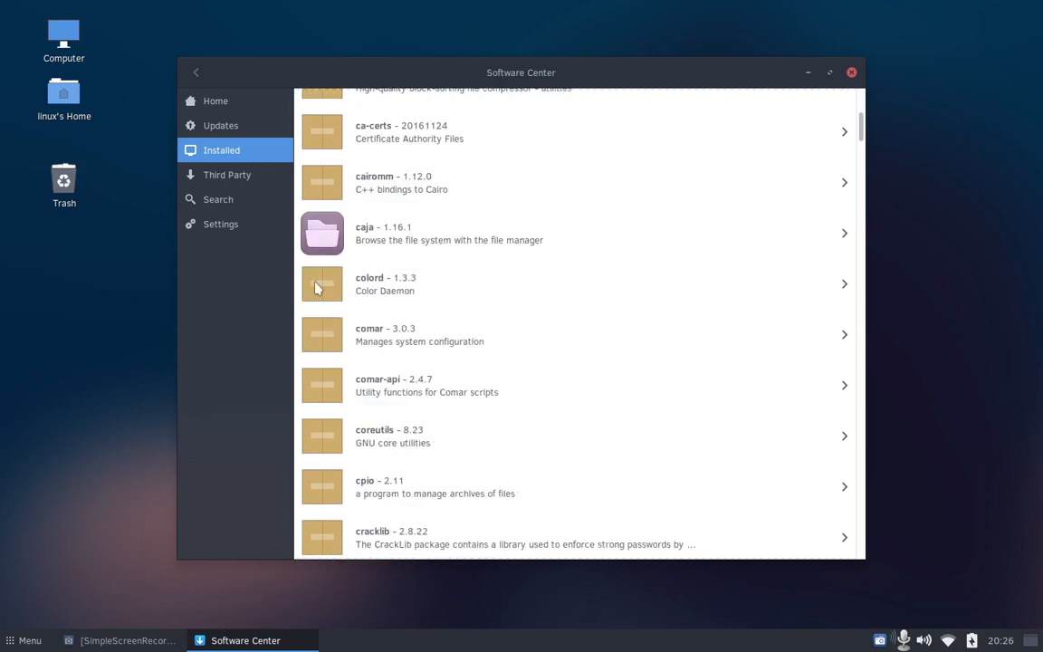
{"action": "scroll", "coordinate": [635, 411], "scroll_direction": "down", "scroll_amount": 12}
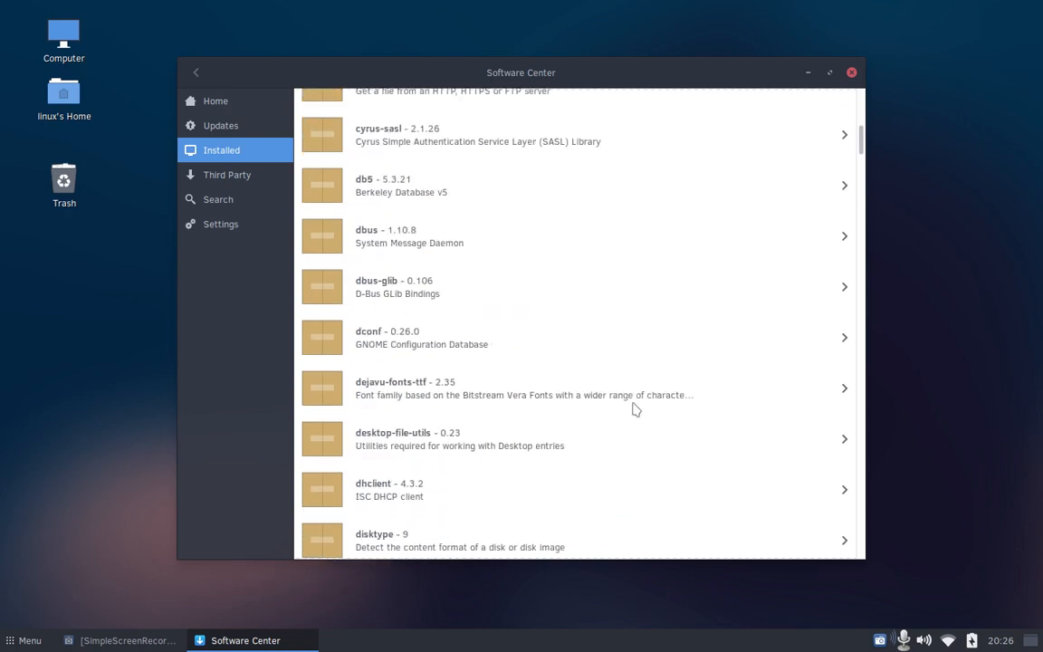
{"action": "scroll", "coordinate": [636, 410], "scroll_direction": "down", "scroll_amount": 10}
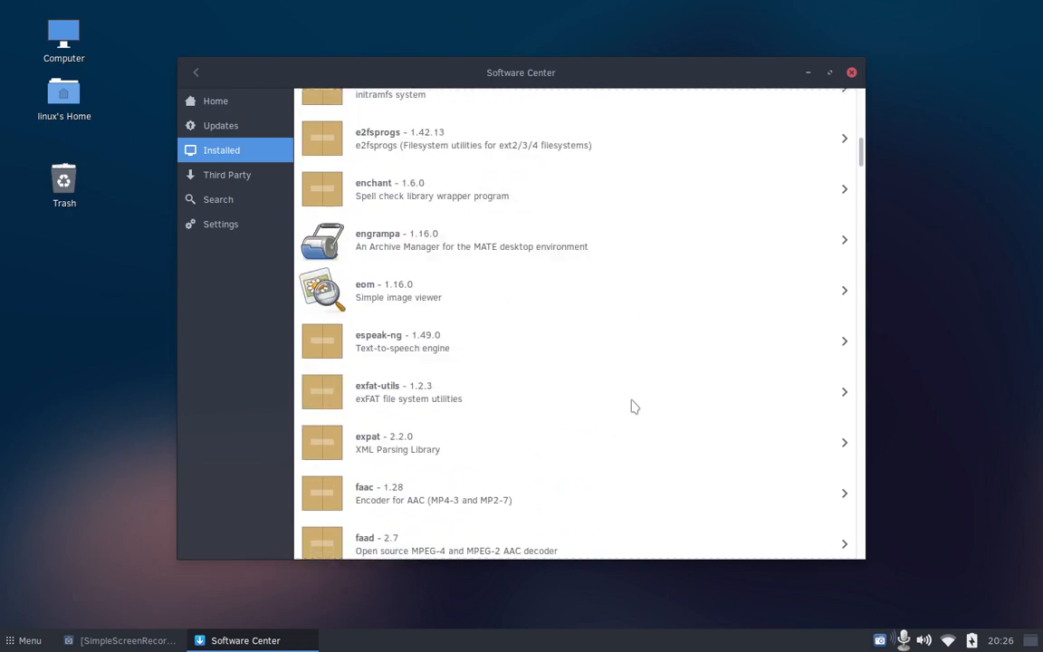
{"action": "scroll", "coordinate": [633, 406], "scroll_direction": "down", "scroll_amount": 17}
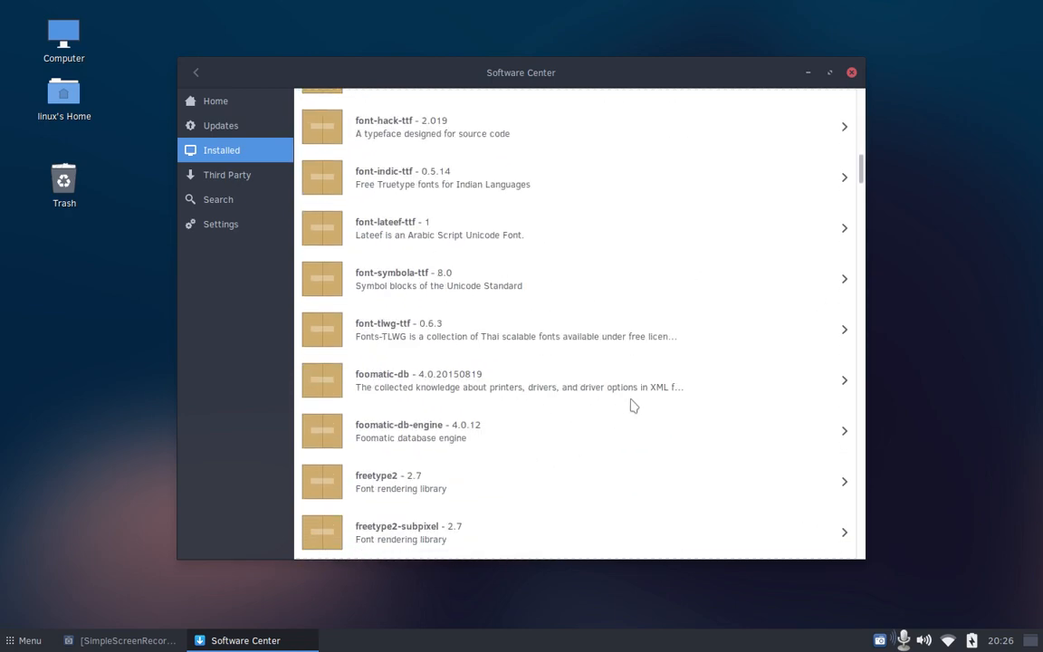
{"action": "scroll", "coordinate": [547, 310], "scroll_direction": "up", "scroll_amount": 5}
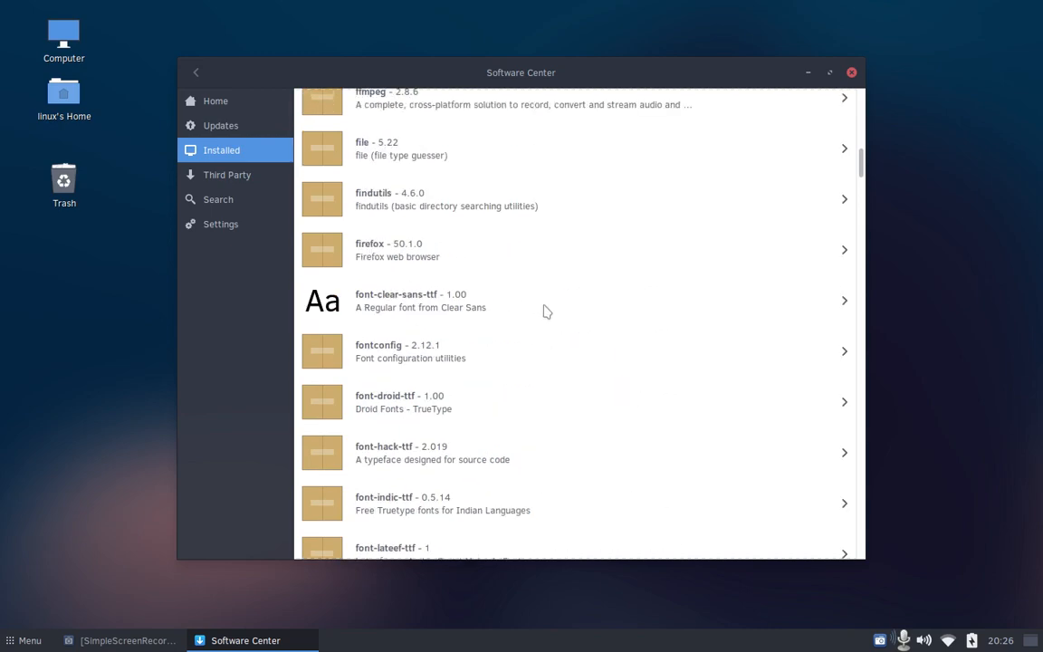
{"action": "scroll", "coordinate": [547, 311], "scroll_direction": "up", "scroll_amount": 10}
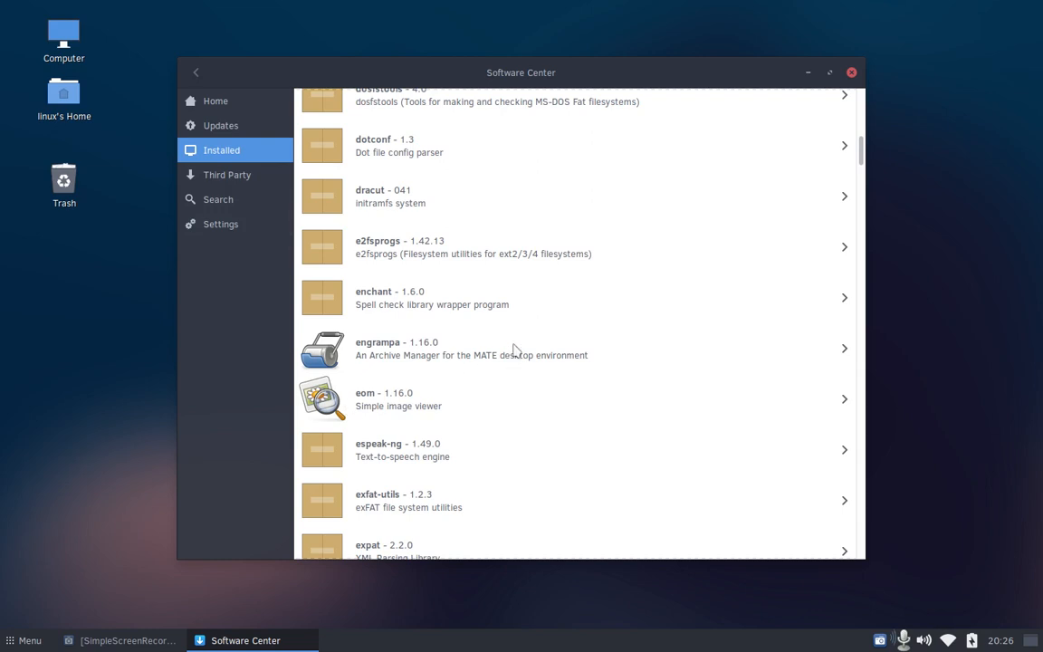
Skim the whole Third Party software list and return to its beginning
{"action": "left_click", "coordinate": [232, 179]}
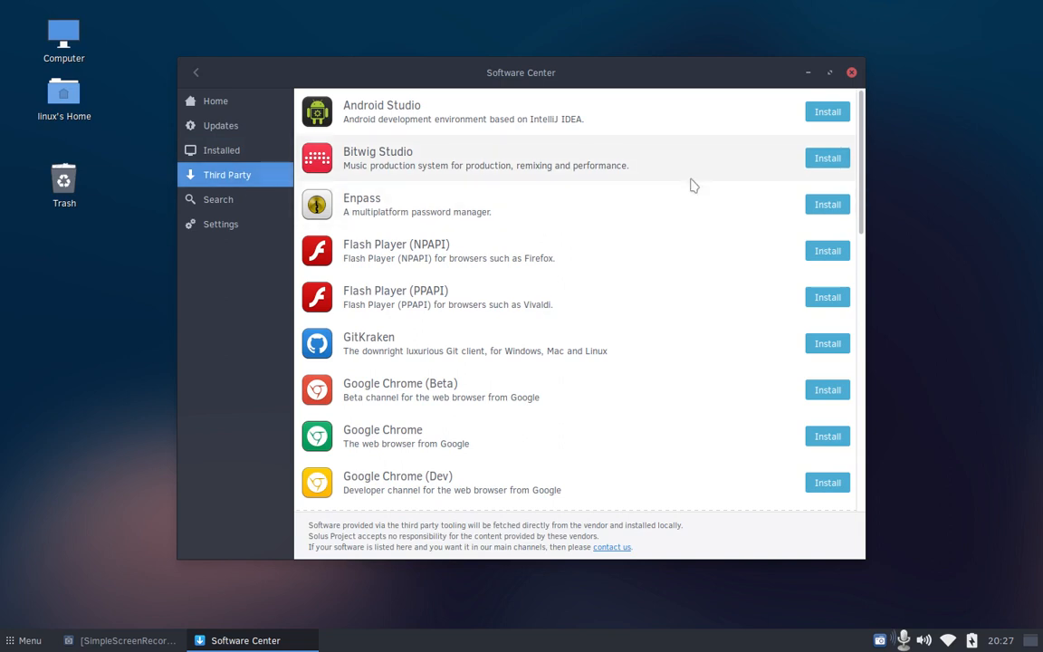
{"action": "scroll", "coordinate": [691, 184], "scroll_direction": "down", "scroll_amount": 10}
{"action": "scroll", "coordinate": [688, 185], "scroll_direction": "down", "scroll_amount": 3}
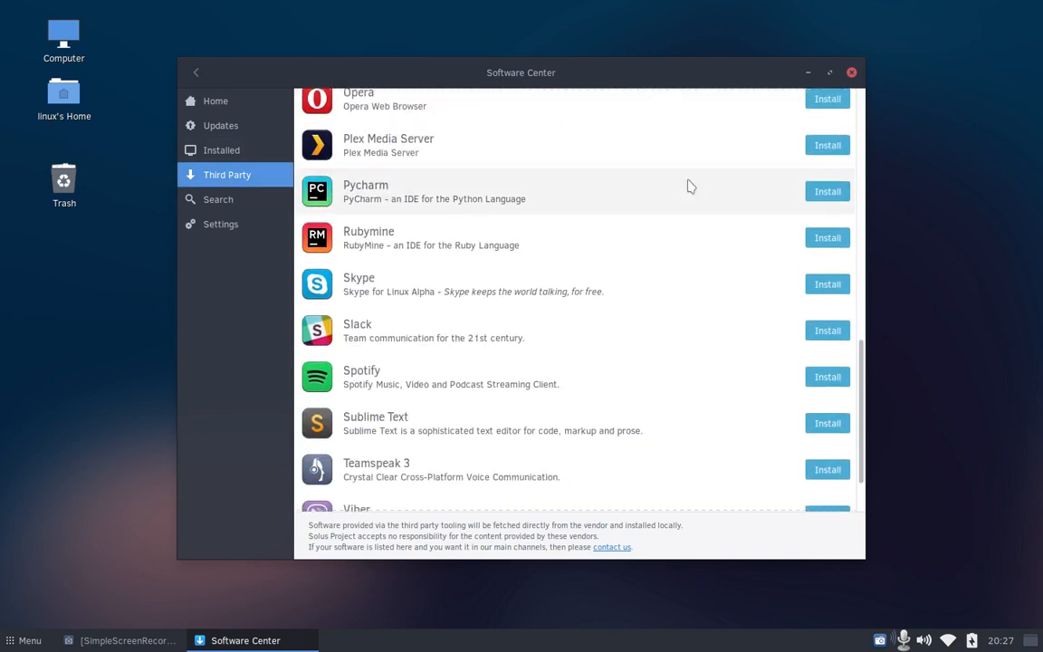
{"action": "scroll", "coordinate": [688, 188], "scroll_direction": "down", "scroll_amount": 2}
{"action": "scroll", "coordinate": [687, 191], "scroll_direction": "up", "scroll_amount": 11}
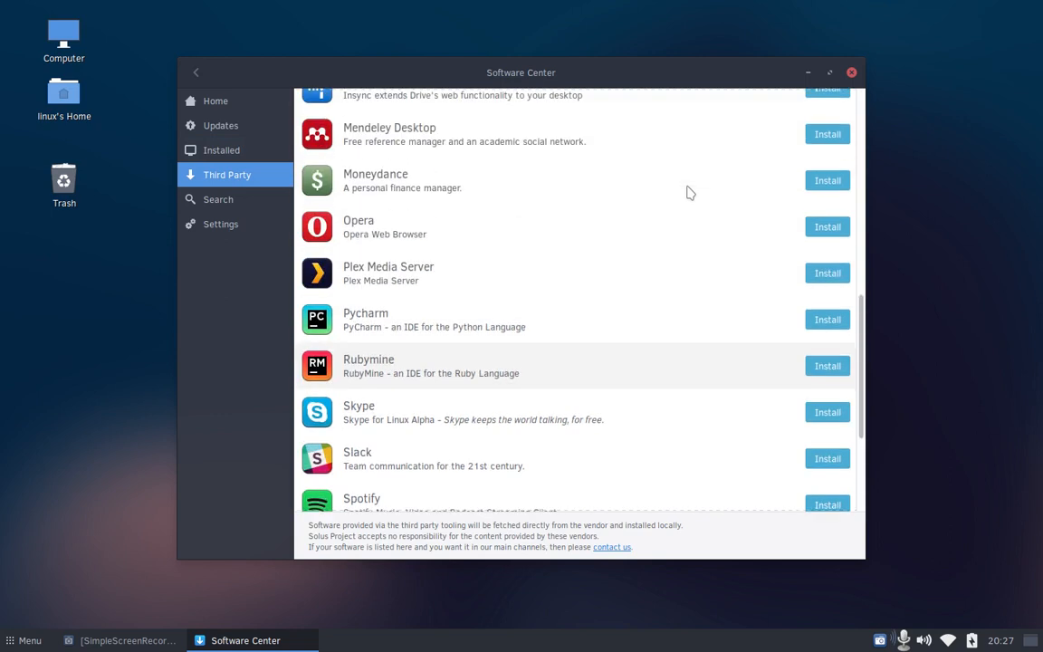
{"action": "scroll", "coordinate": [688, 192], "scroll_direction": "up", "scroll_amount": 5}
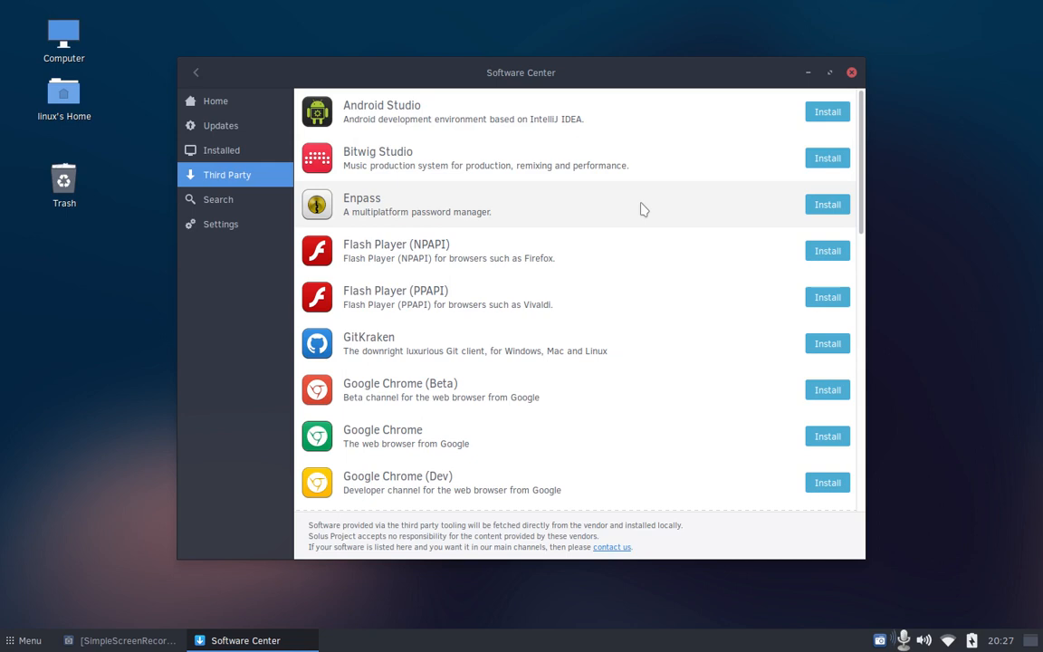
Examine the Third Party applications one by one, from the Flash Player entries down to WPS Office Suite
{"action": "scroll", "coordinate": [633, 262], "scroll_direction": "down", "scroll_amount": 2}
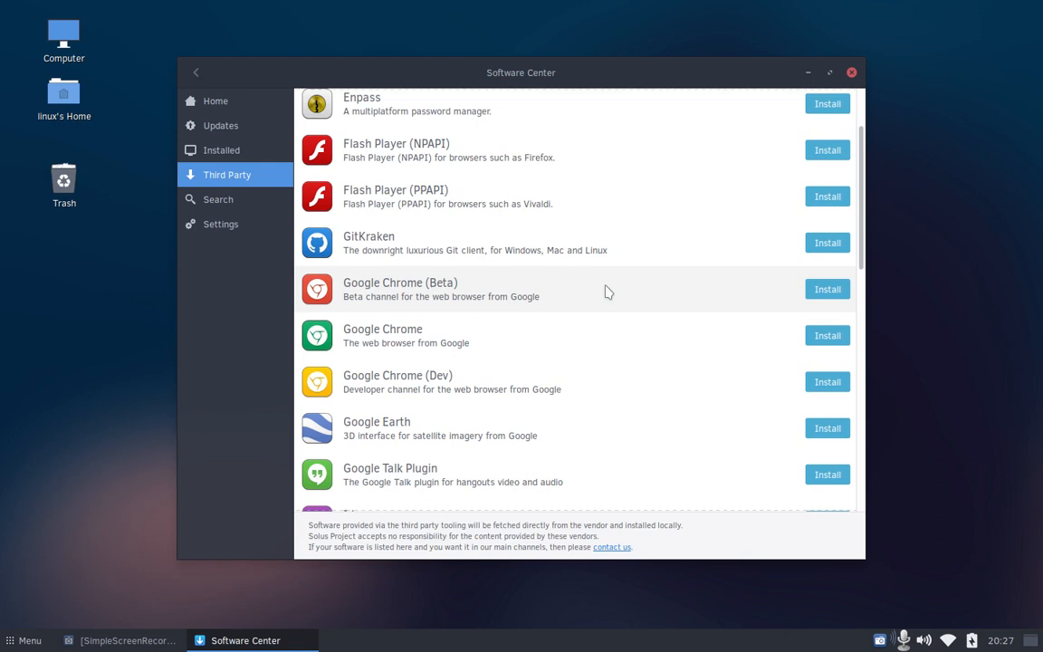
{"action": "scroll", "coordinate": [606, 291], "scroll_direction": "down", "scroll_amount": 1}
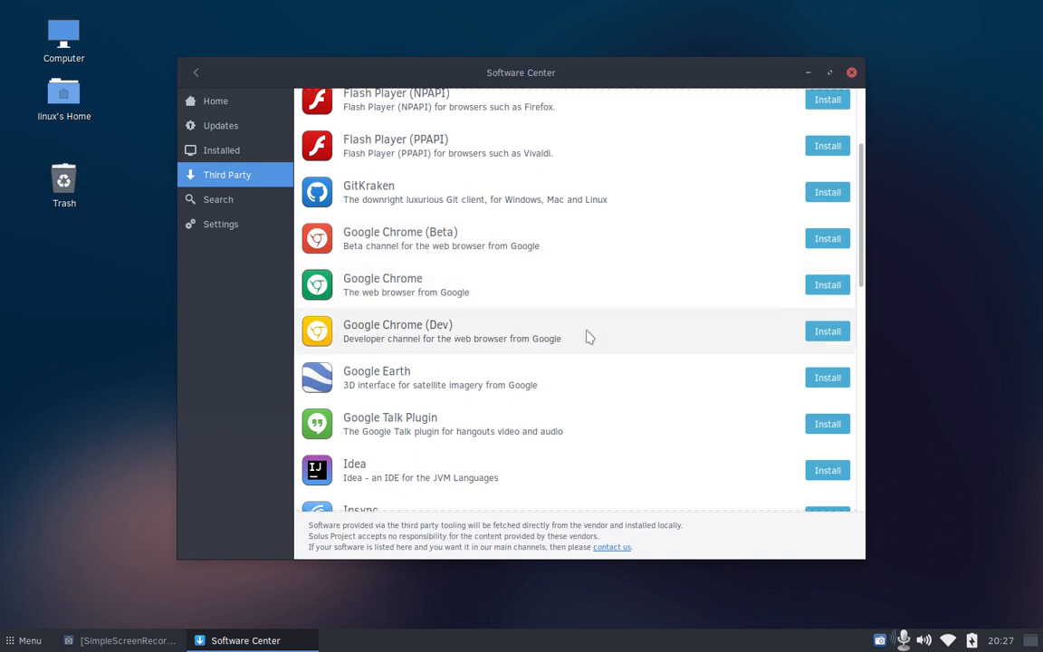
{"action": "scroll", "coordinate": [589, 344], "scroll_direction": "down", "scroll_amount": 1}
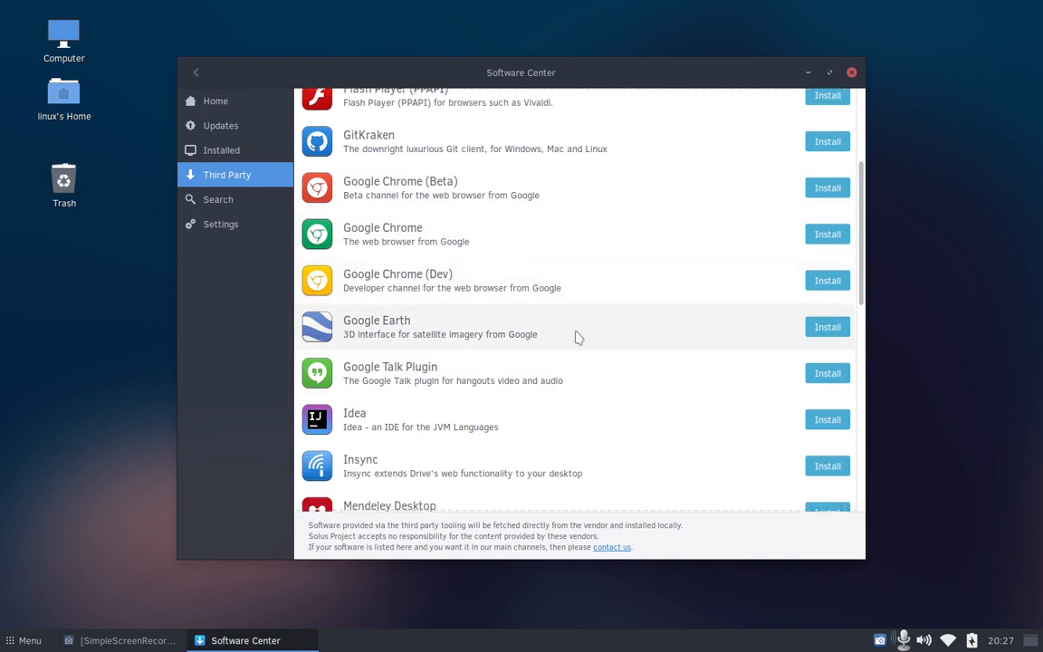
{"action": "scroll", "coordinate": [575, 376], "scroll_direction": "down", "scroll_amount": 1}
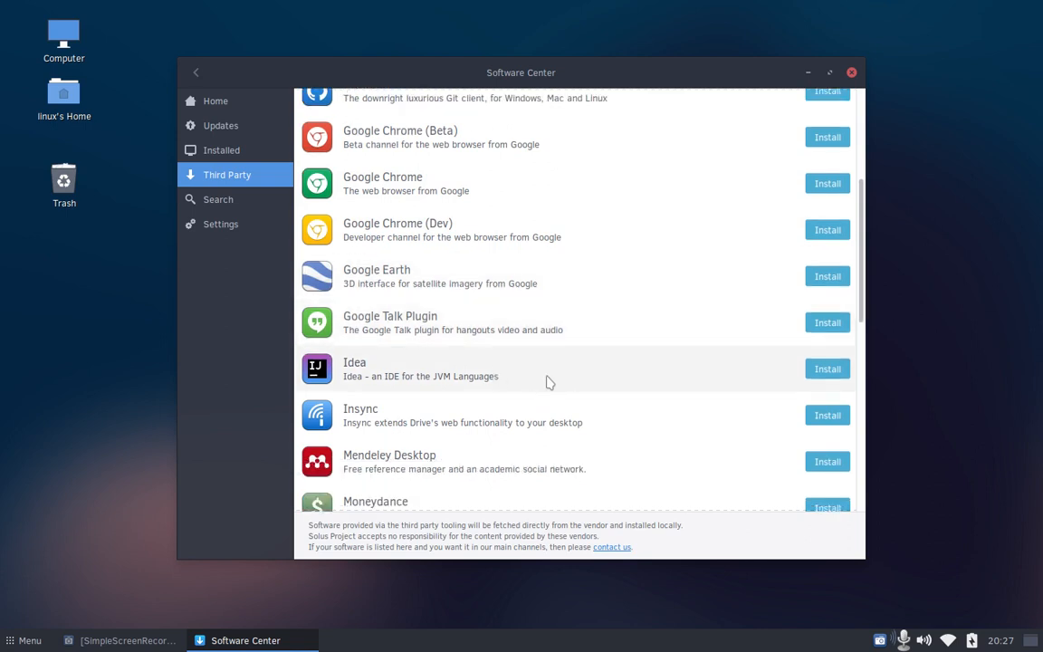
{"action": "scroll", "coordinate": [545, 382], "scroll_direction": "down", "scroll_amount": 1}
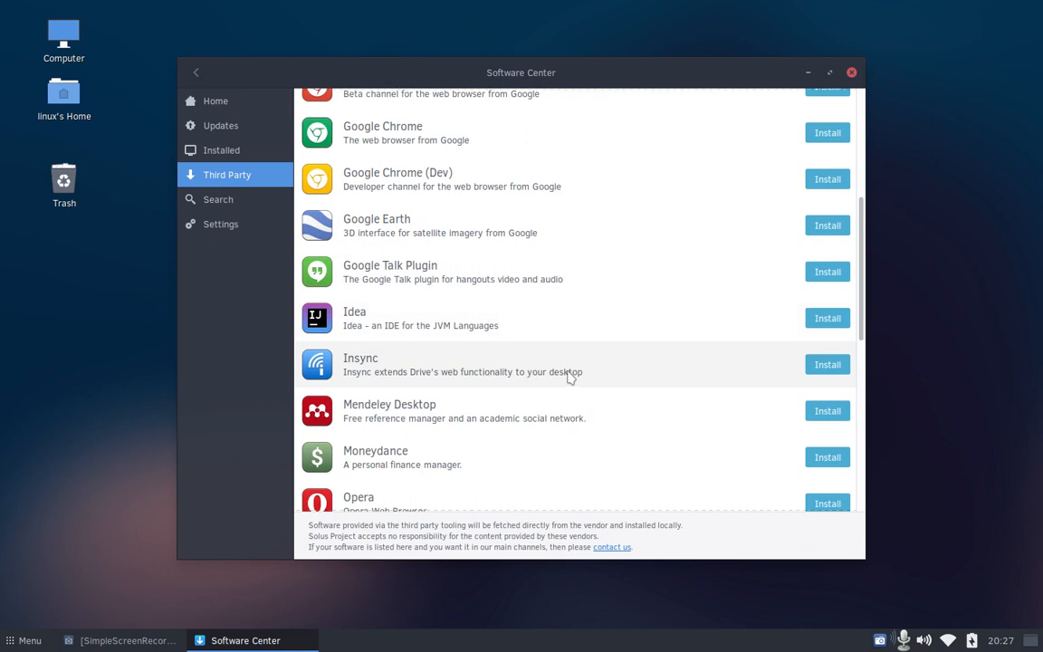
{"action": "scroll", "coordinate": [570, 377], "scroll_direction": "down", "scroll_amount": 1}
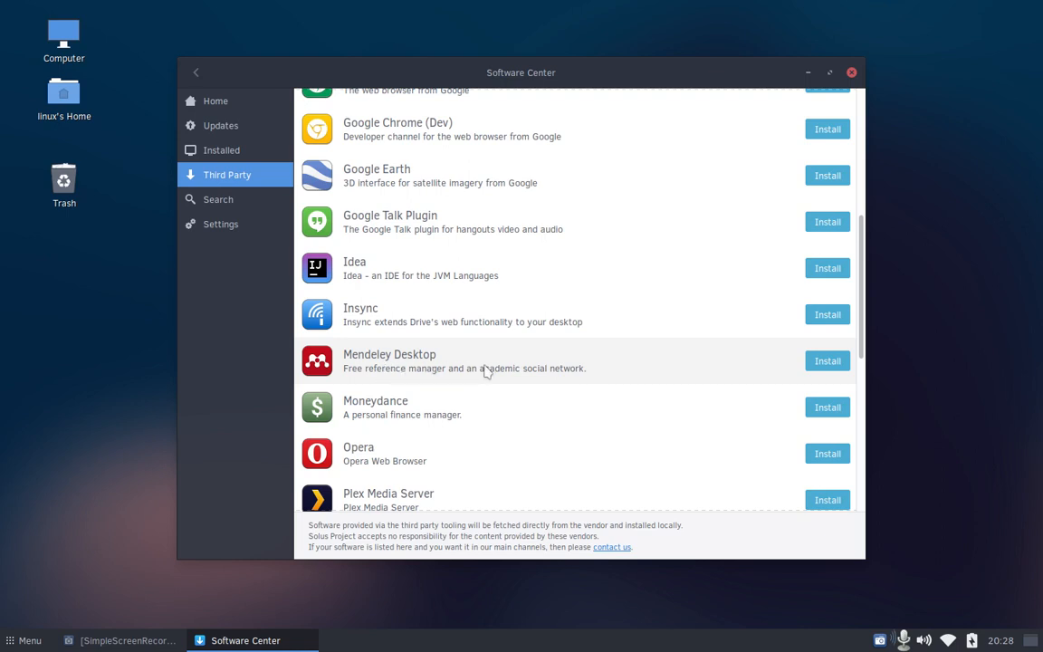
{"action": "scroll", "coordinate": [586, 369], "scroll_direction": "down", "scroll_amount": 1}
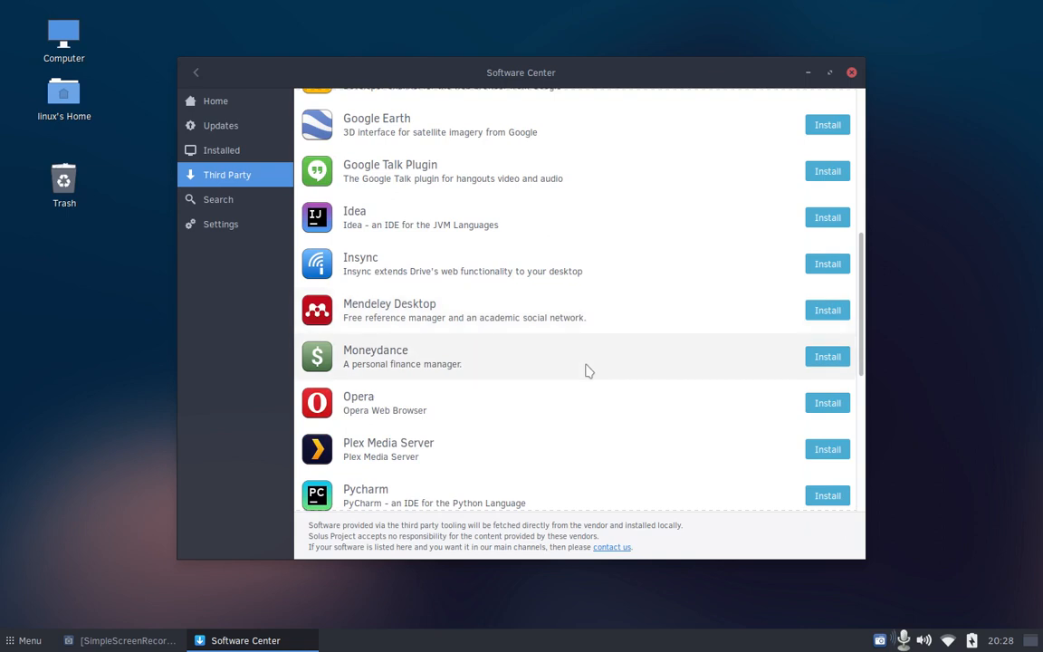
{"action": "scroll", "coordinate": [586, 370], "scroll_direction": "down", "scroll_amount": 2}
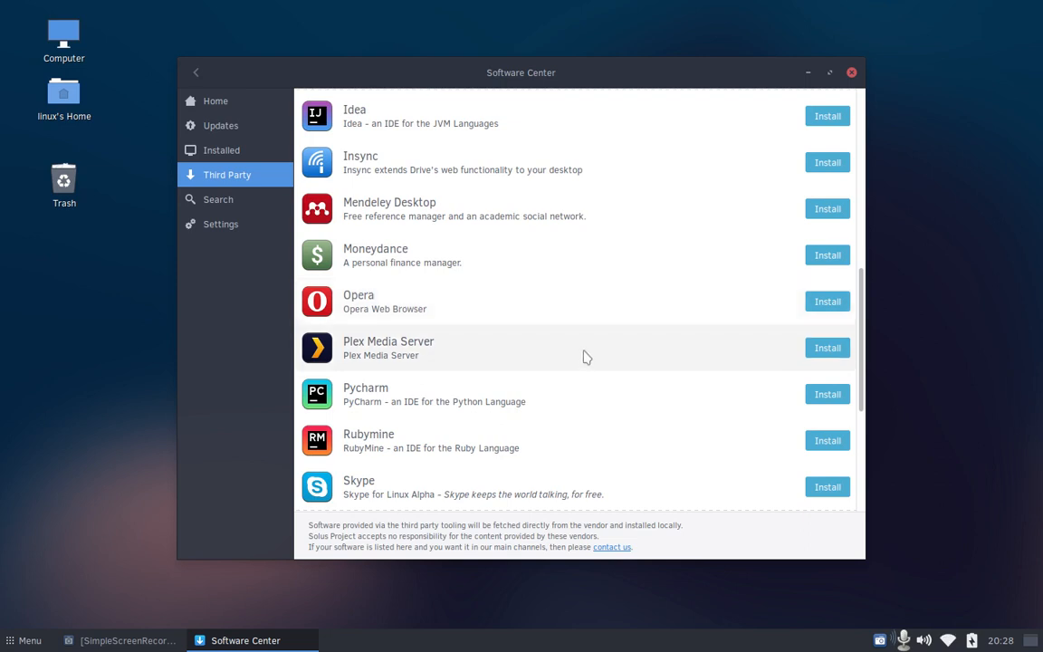
{"action": "scroll", "coordinate": [583, 357], "scroll_direction": "down", "scroll_amount": 2}
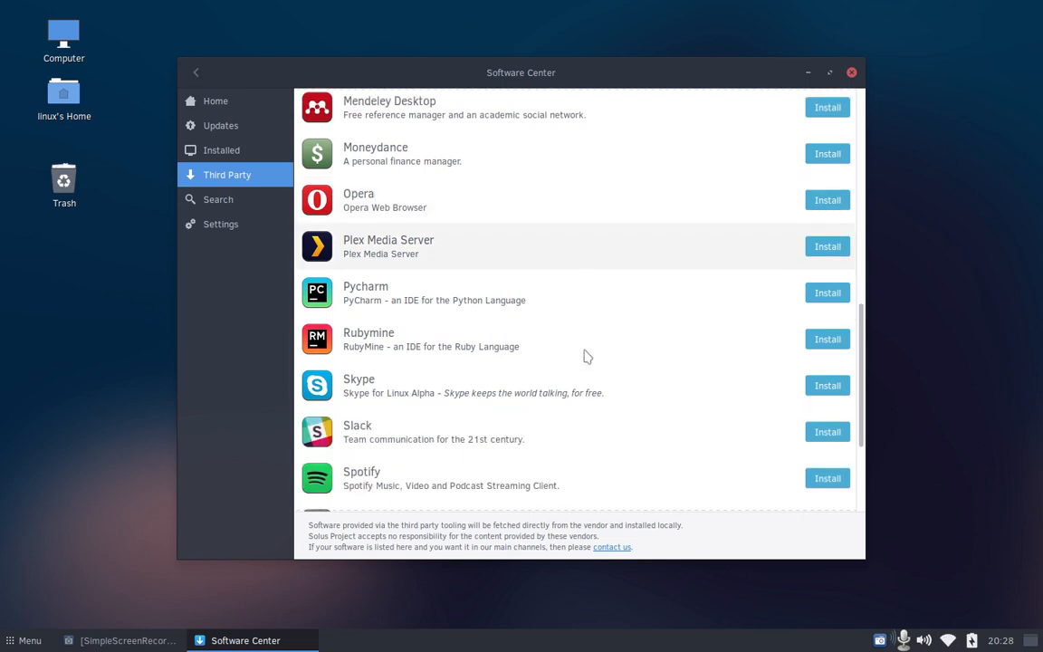
{"action": "scroll", "coordinate": [595, 379], "scroll_direction": "down", "scroll_amount": 1}
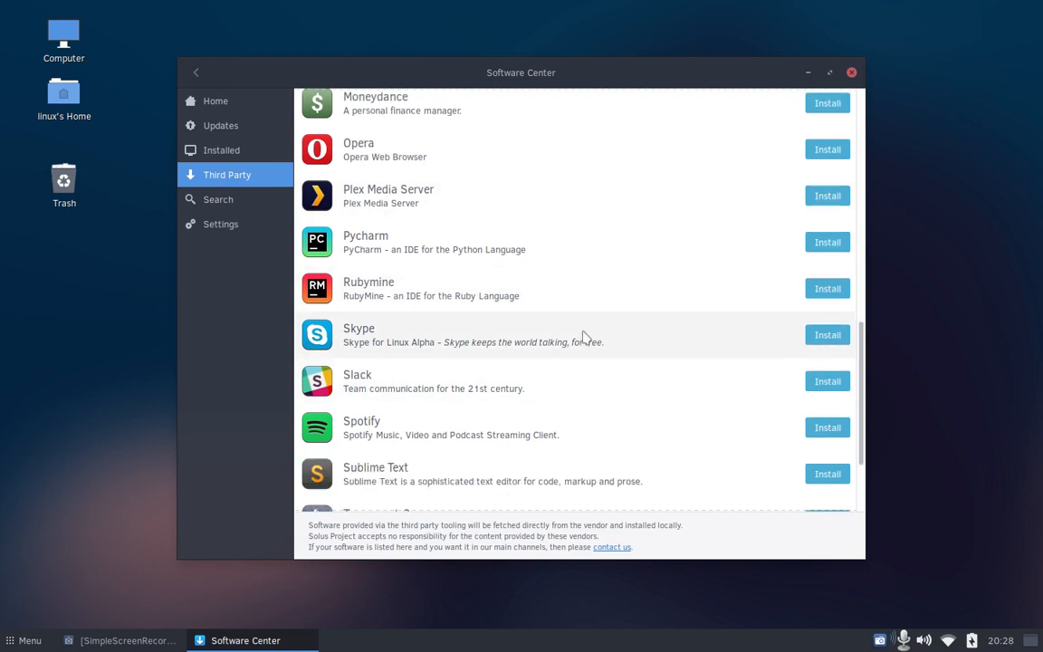
{"action": "scroll", "coordinate": [584, 338], "scroll_direction": "down", "scroll_amount": 1}
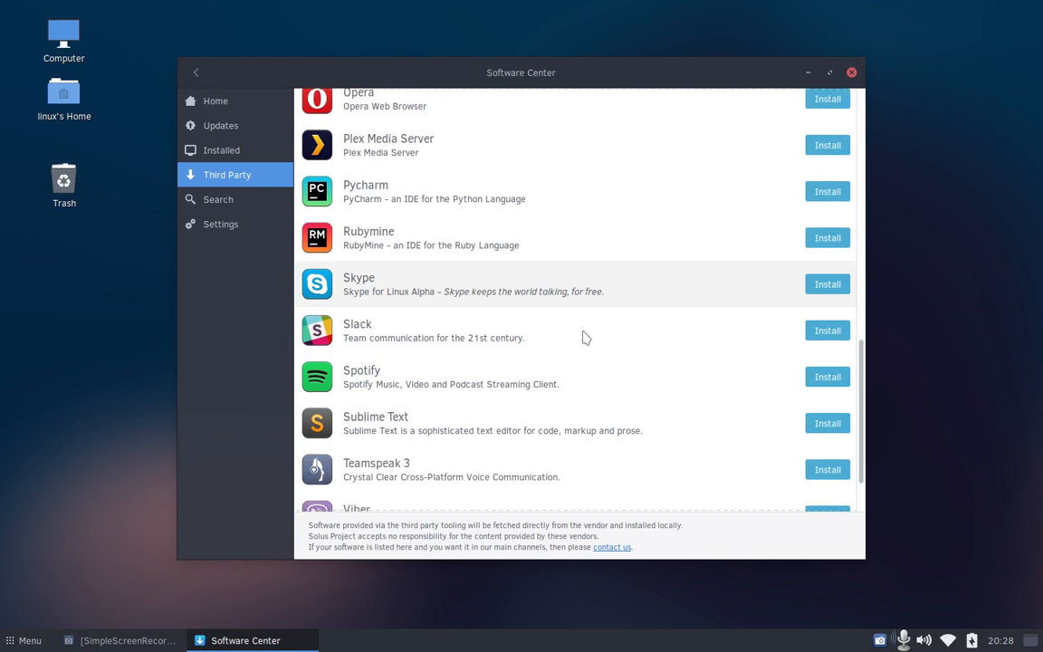
{"action": "scroll", "coordinate": [584, 337], "scroll_direction": "down", "scroll_amount": 1}
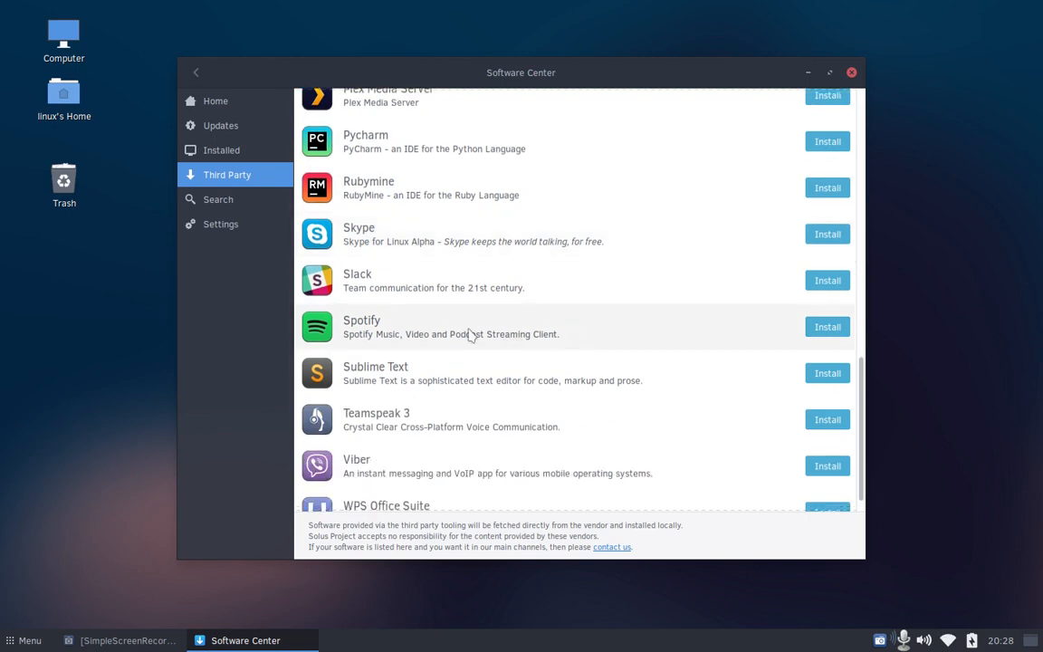
{"action": "scroll", "coordinate": [635, 350], "scroll_direction": "down", "scroll_amount": 1}
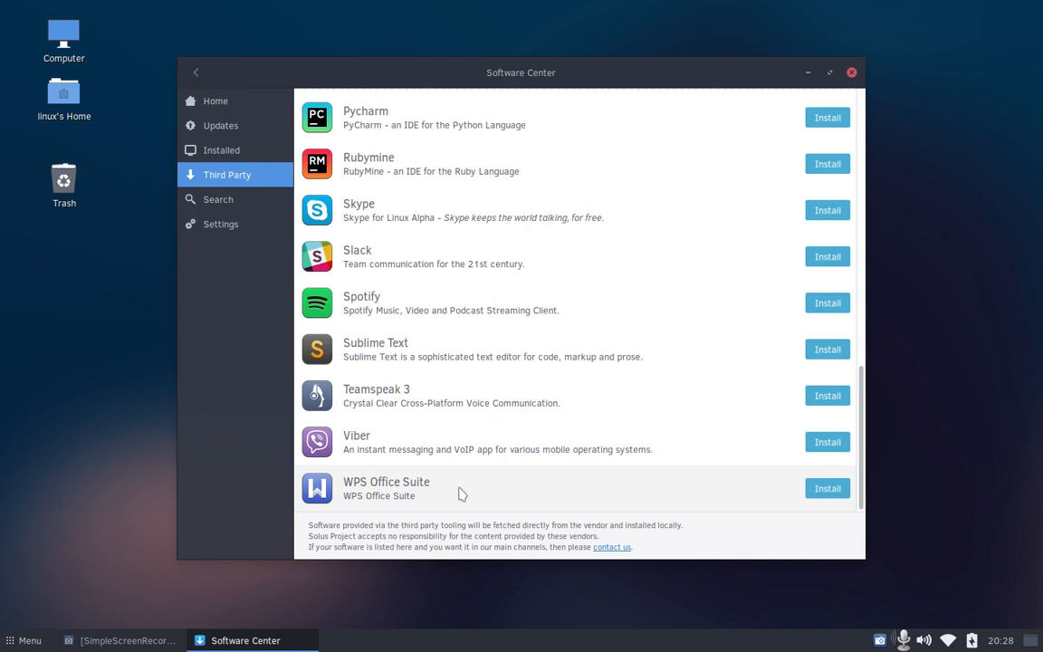
View the Desktop Software & Theming categories from the Software Center's home page and return to the main category overview
{"action": "left_click", "coordinate": [225, 102]}
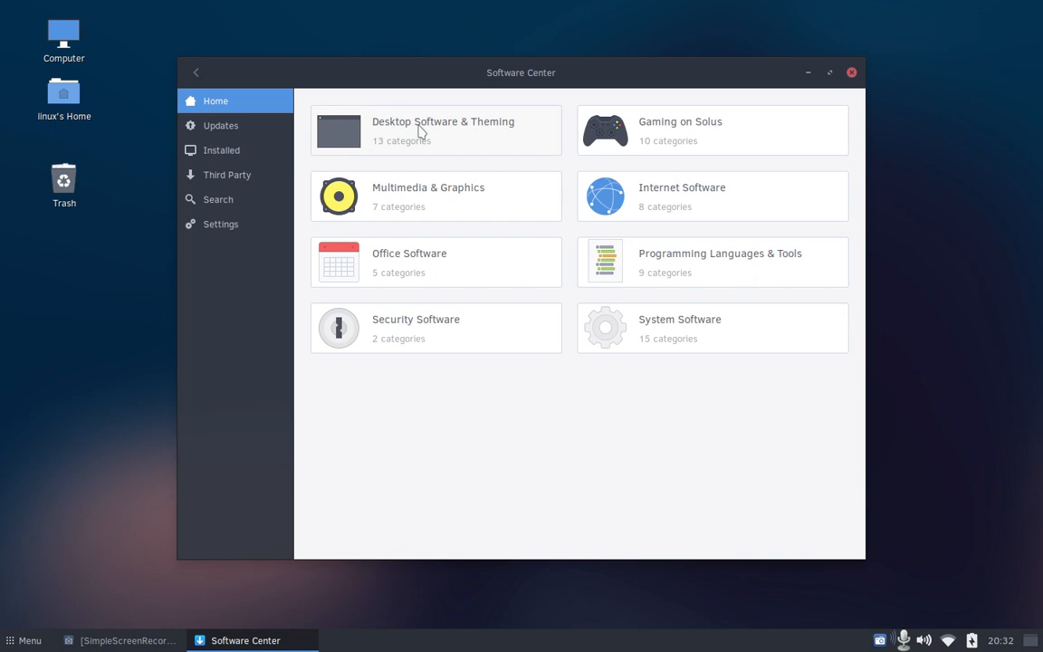
{"action": "left_click", "coordinate": [419, 131]}
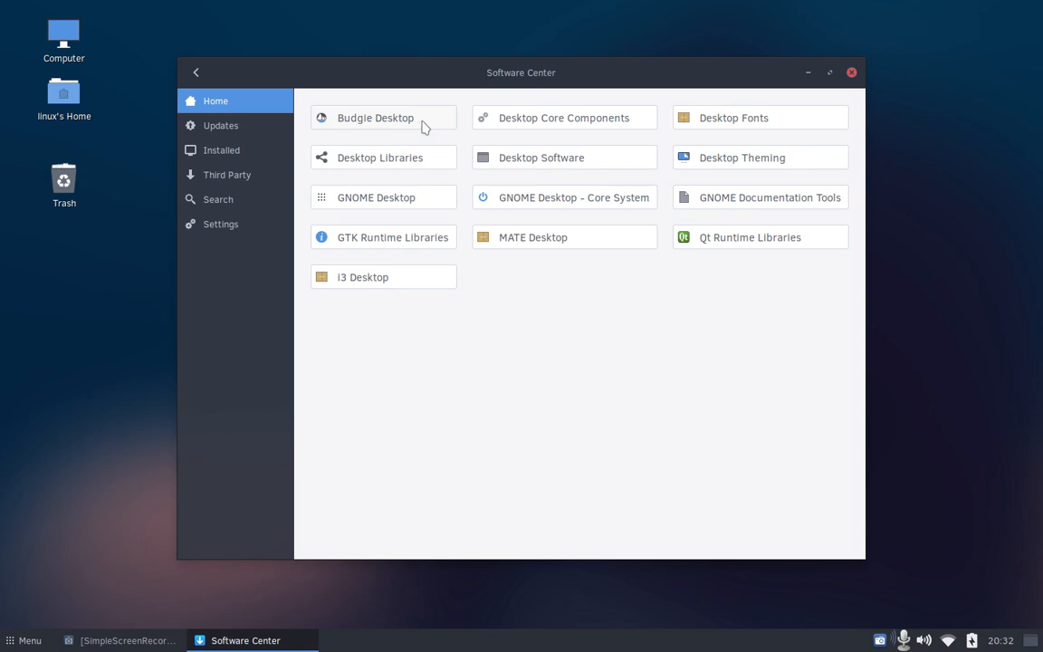
{"action": "left_click", "coordinate": [194, 76]}
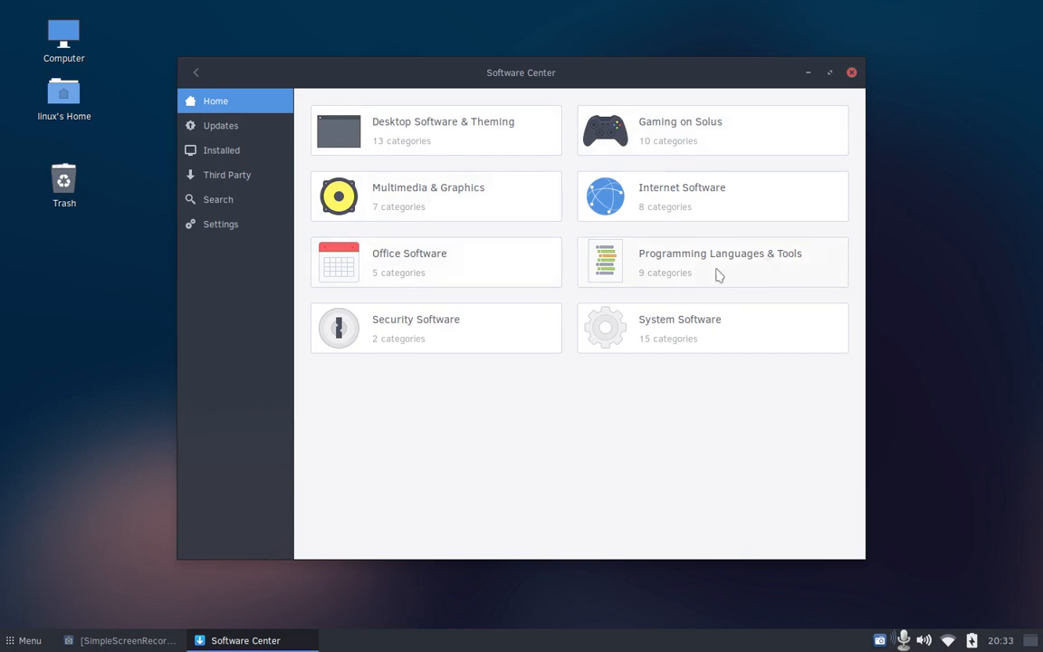
Open the Office Software subcategory within Office Software and skim its package list from beginning to end
{"action": "left_click", "coordinate": [473, 282]}
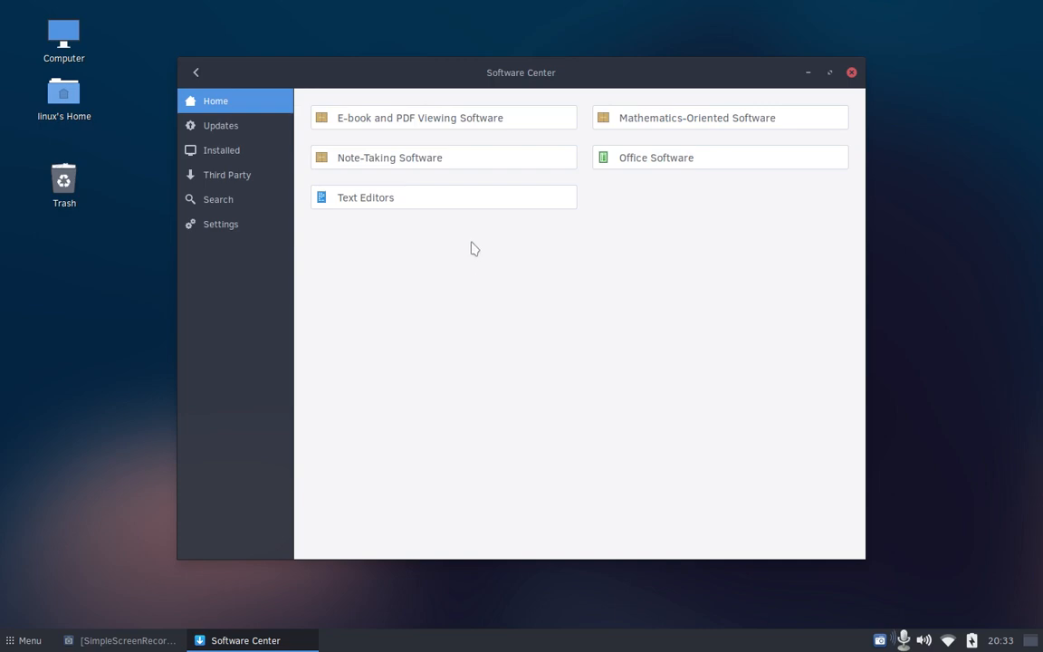
{"action": "left_click", "coordinate": [641, 161]}
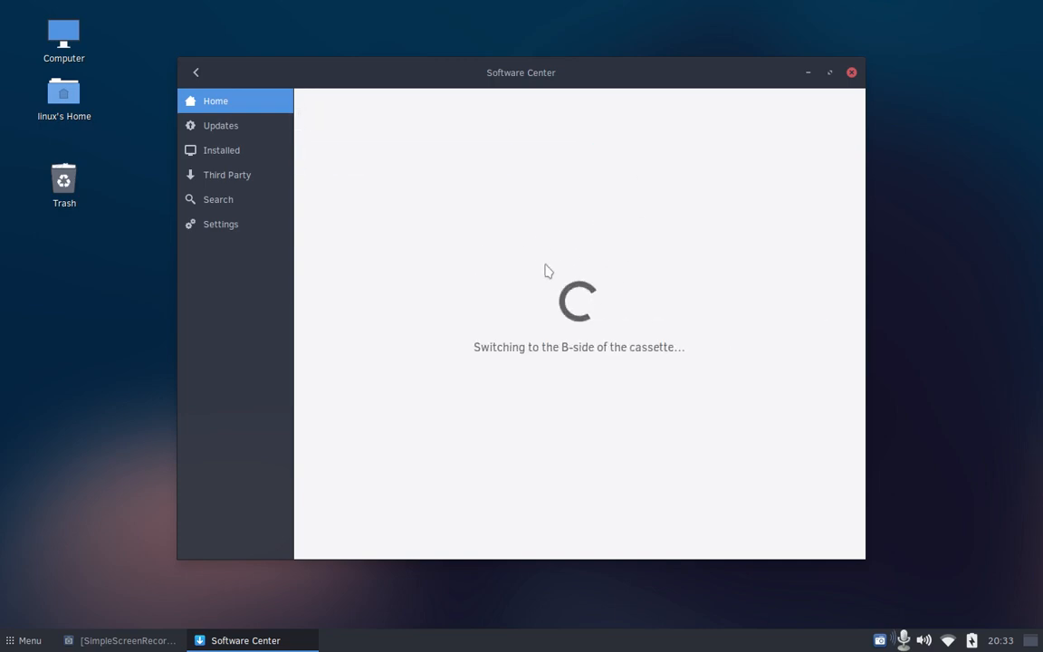
{"action": "scroll", "coordinate": [629, 202], "scroll_direction": "down", "scroll_amount": 2}
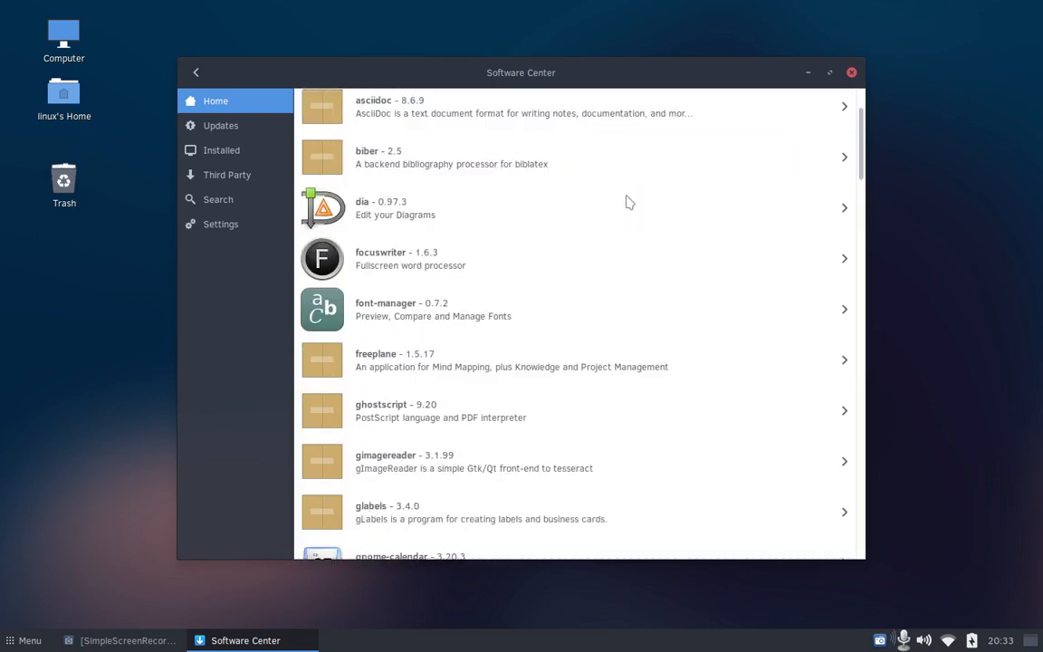
{"action": "scroll", "coordinate": [628, 202], "scroll_direction": "down", "scroll_amount": 10}
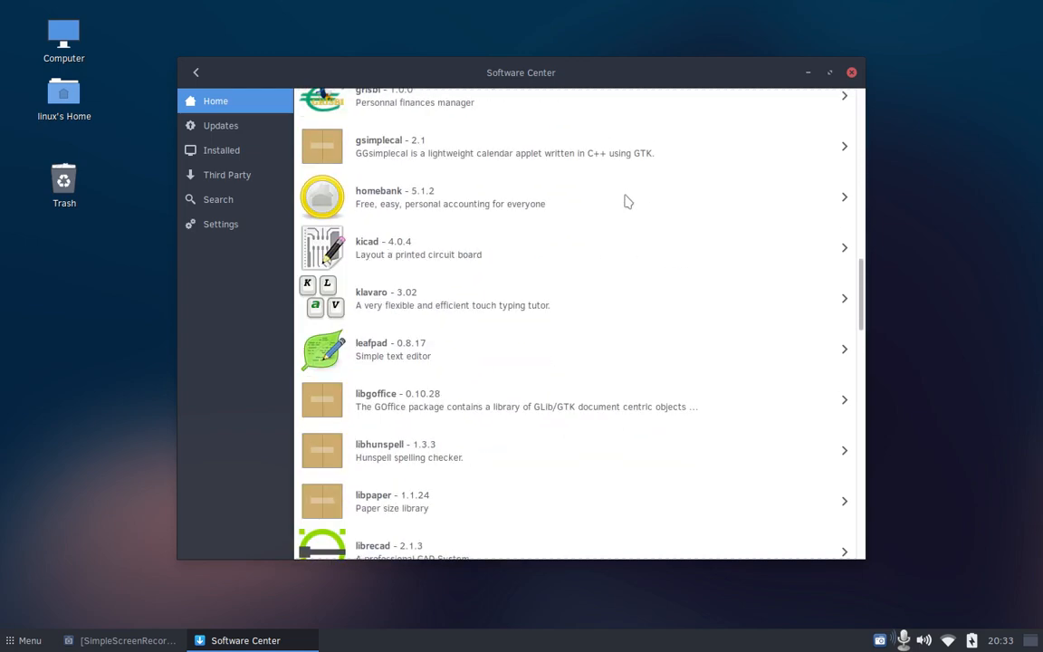
{"action": "scroll", "coordinate": [628, 202], "scroll_direction": "down", "scroll_amount": 6}
{"action": "scroll", "coordinate": [628, 202], "scroll_direction": "down", "scroll_amount": 6}
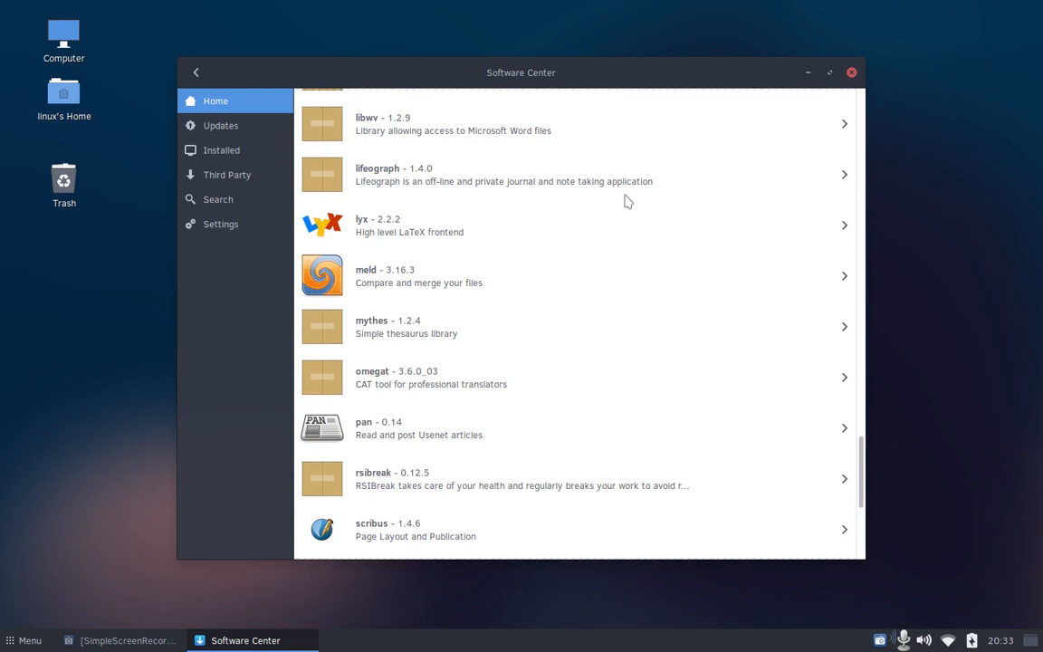
{"action": "scroll", "coordinate": [627, 201], "scroll_direction": "down", "scroll_amount": 5}
{"action": "scroll", "coordinate": [627, 201], "scroll_direction": "down", "scroll_amount": 1}
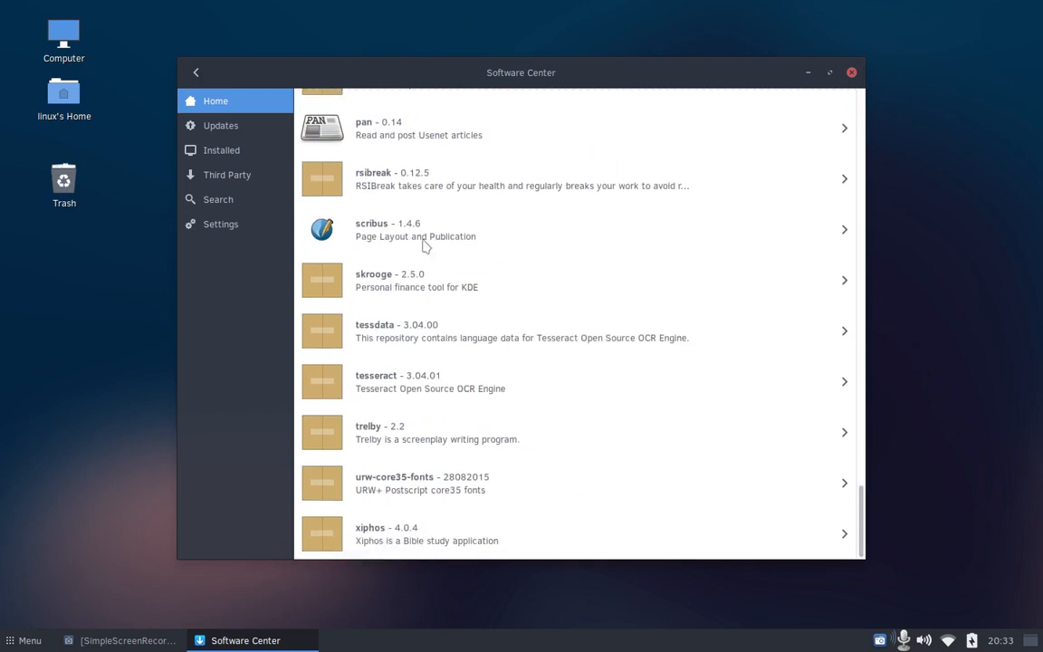
Review the office packages in reverse order from xiphos back to abiword, and return to the office subcategories
{"action": "scroll", "coordinate": [534, 244], "scroll_direction": "up", "scroll_amount": 5}
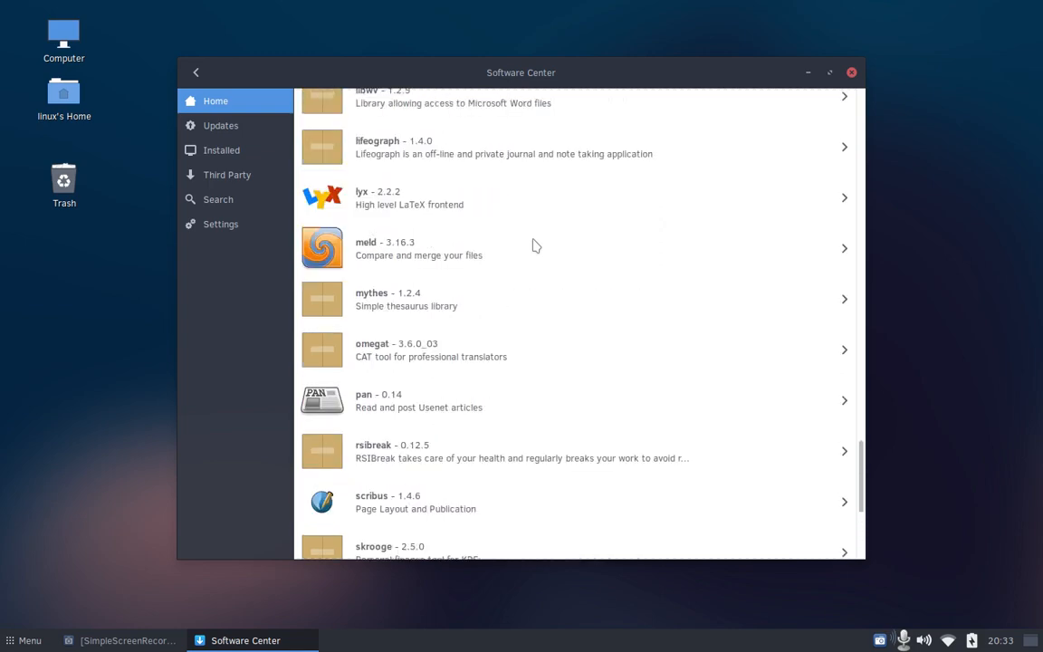
{"action": "scroll", "coordinate": [534, 244], "scroll_direction": "up", "scroll_amount": 5}
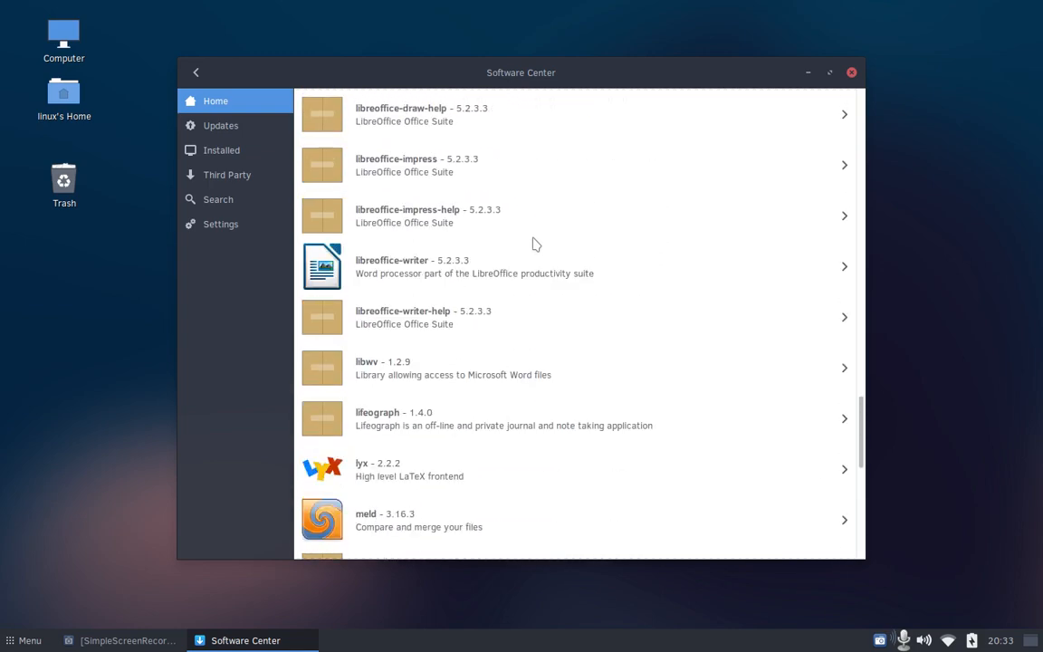
{"action": "scroll", "coordinate": [534, 245], "scroll_direction": "up", "scroll_amount": 10}
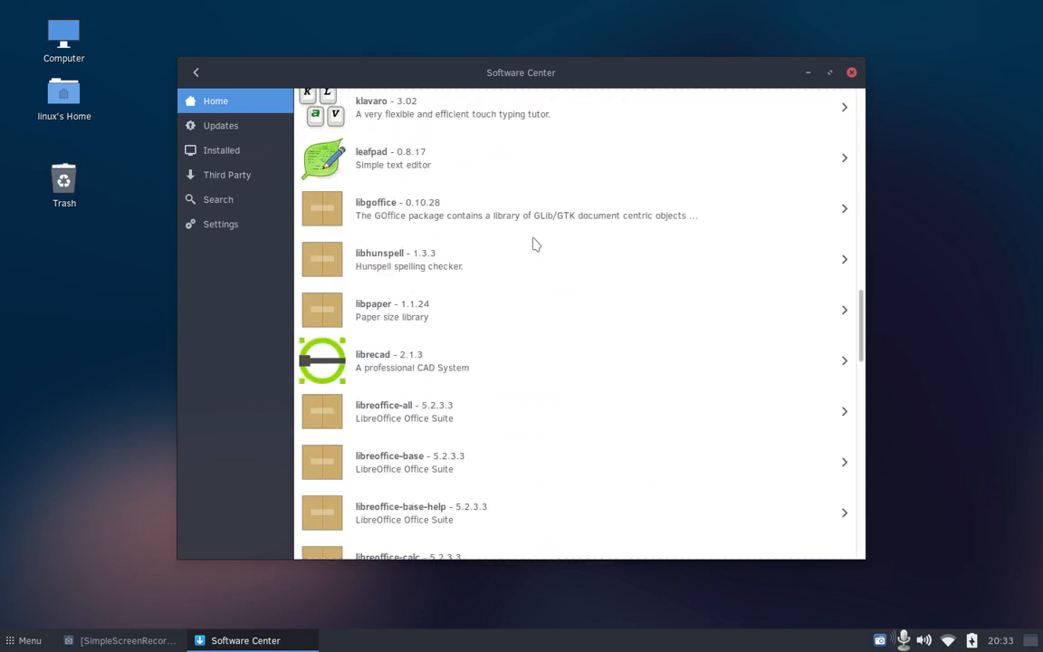
{"action": "scroll", "coordinate": [534, 244], "scroll_direction": "up", "scroll_amount": 4}
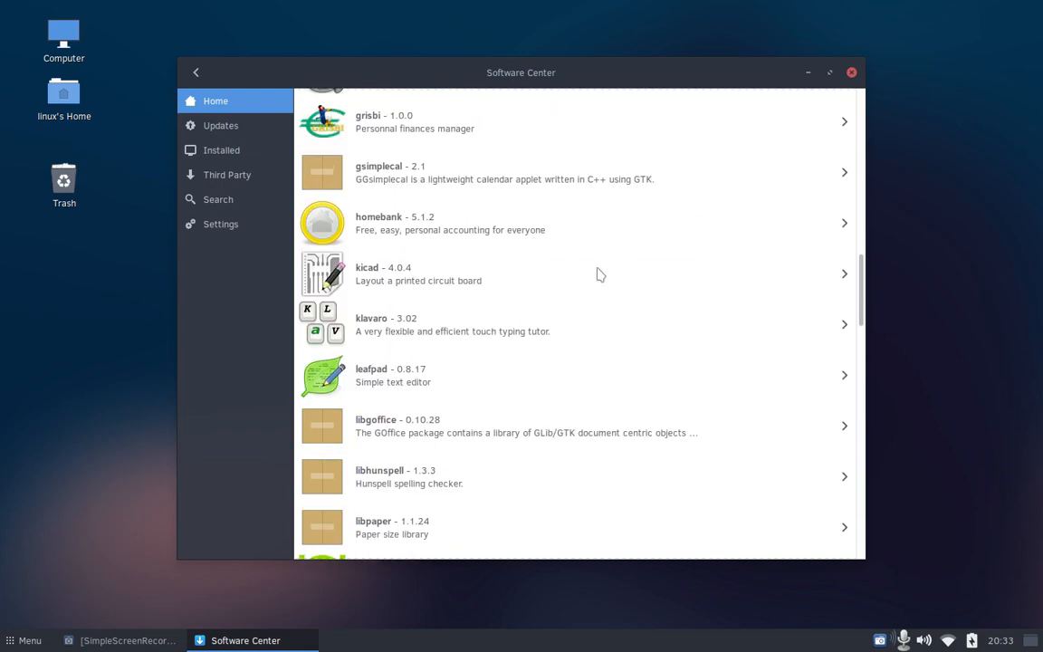
{"action": "scroll", "coordinate": [599, 272], "scroll_direction": "up", "scroll_amount": 1}
{"action": "scroll", "coordinate": [605, 273], "scroll_direction": "up", "scroll_amount": 4}
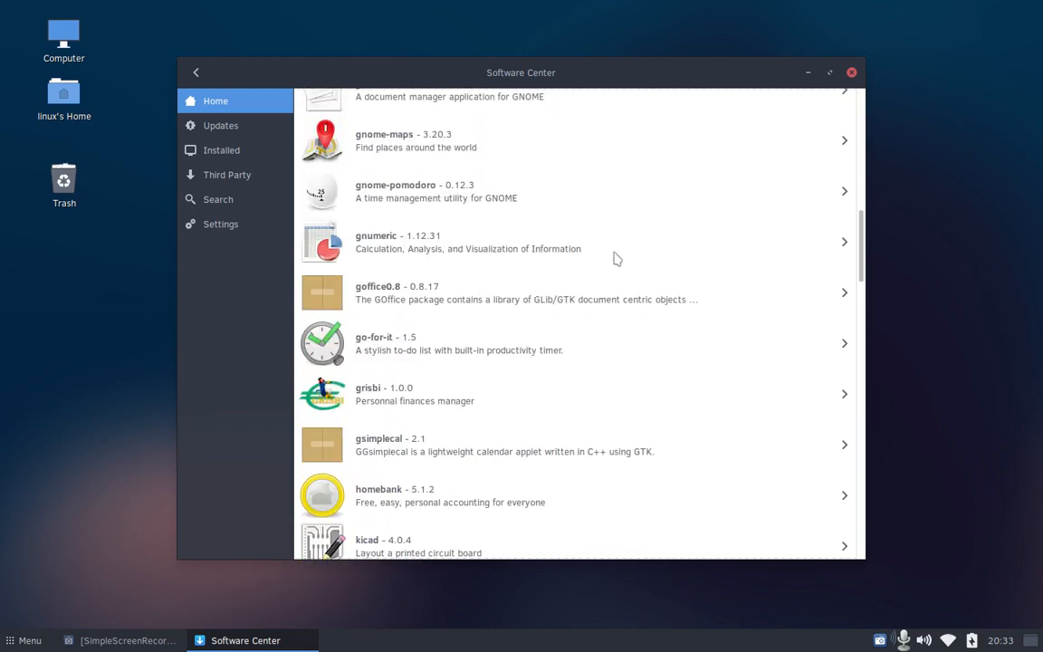
{"action": "scroll", "coordinate": [644, 239], "scroll_direction": "up", "scroll_amount": 4}
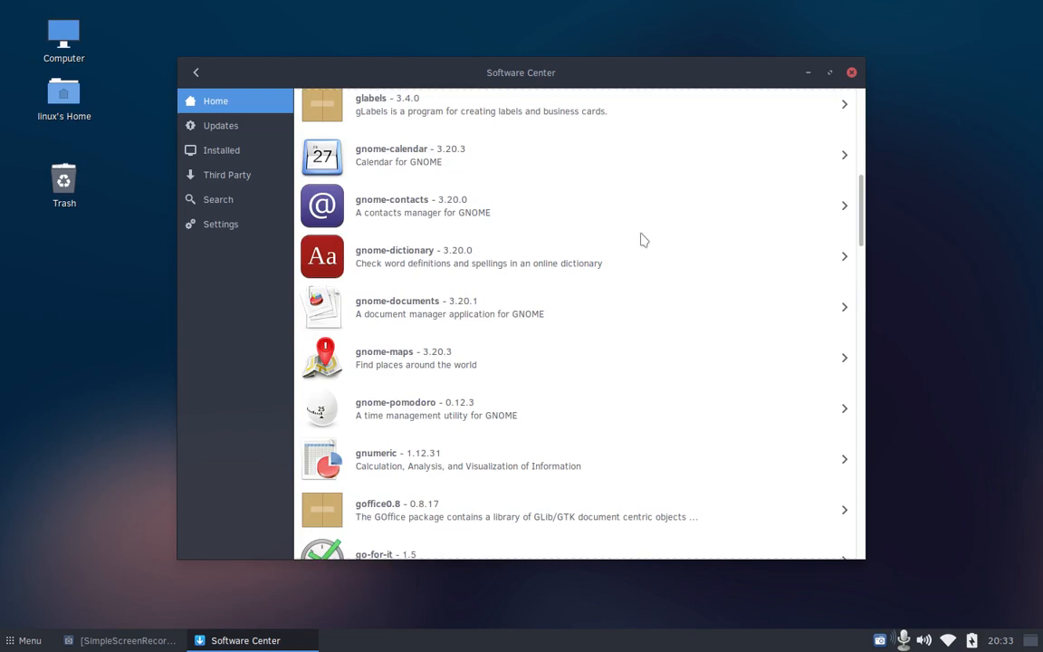
{"action": "scroll", "coordinate": [643, 239], "scroll_direction": "up", "scroll_amount": 3}
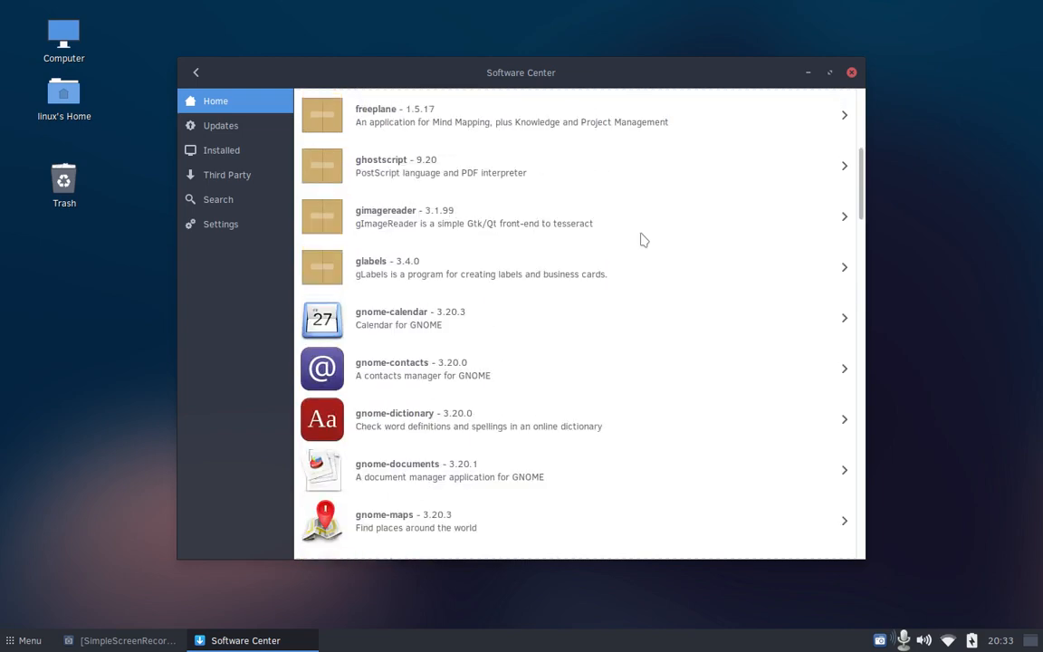
{"action": "scroll", "coordinate": [643, 239], "scroll_direction": "up", "scroll_amount": 5}
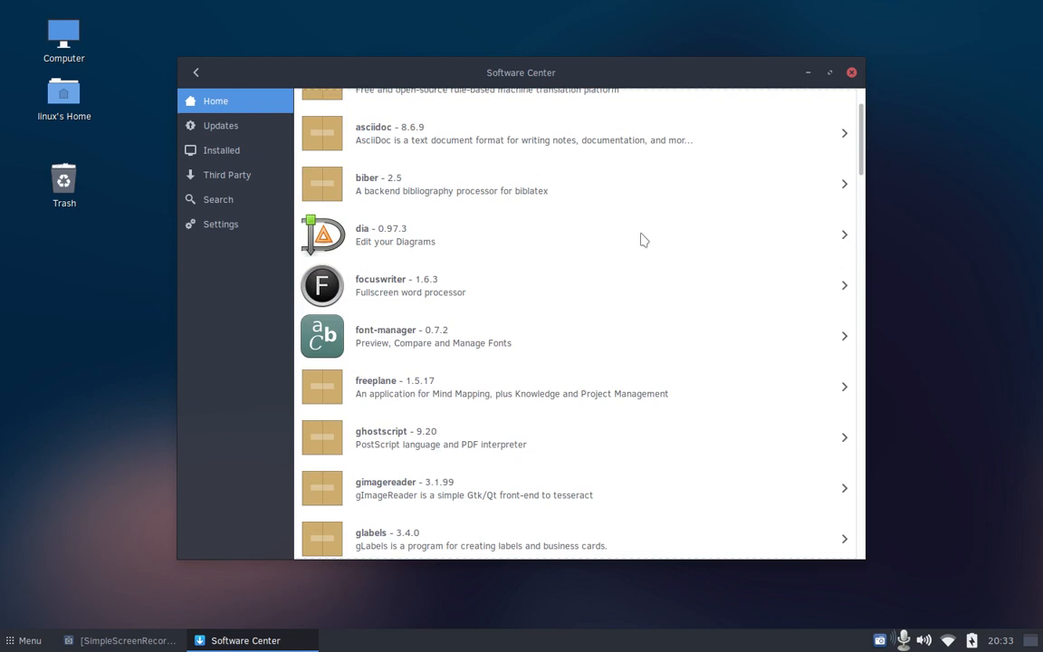
{"action": "scroll", "coordinate": [643, 239], "scroll_direction": "up", "scroll_amount": 2}
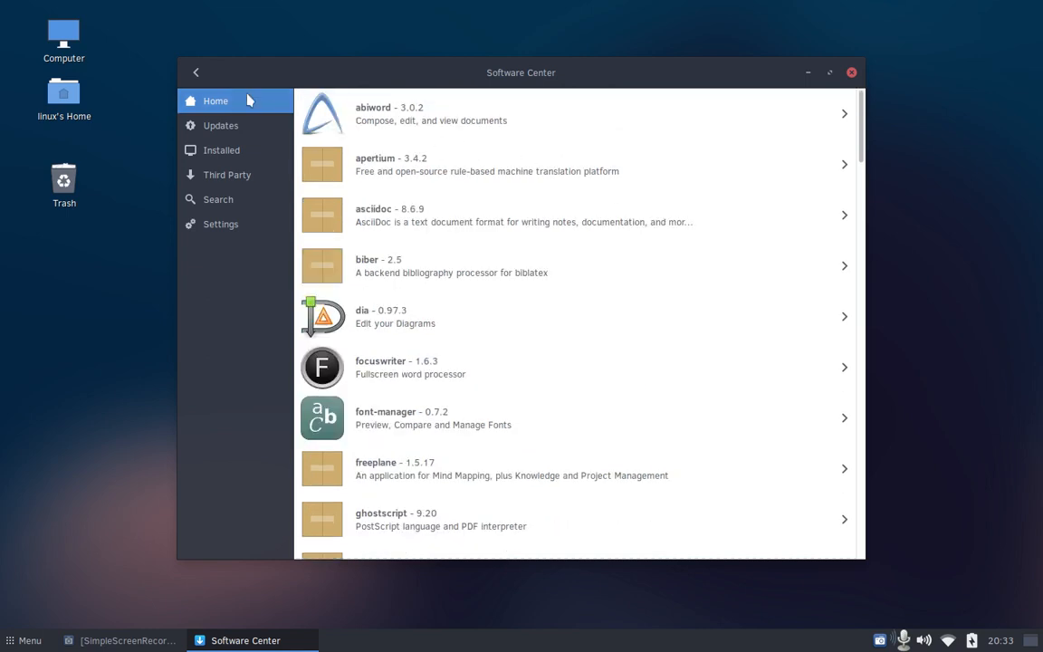
{"action": "left_click", "coordinate": [195, 72]}
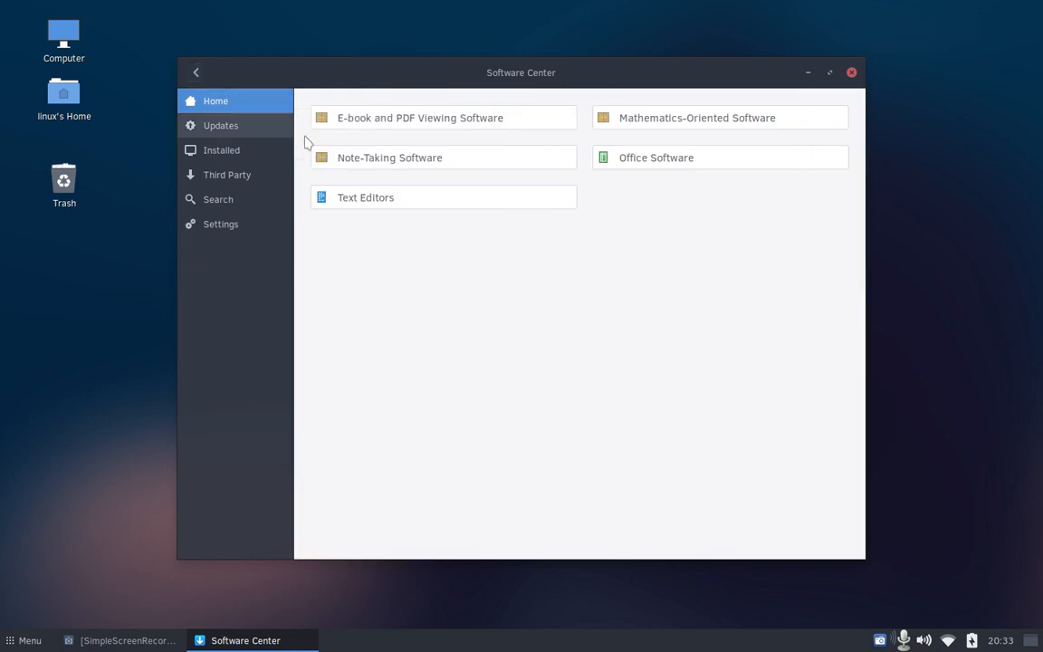
Examine the Note-Taking Software and E-book and PDF Viewing Software packages, and return to the main category overview
{"action": "left_click", "coordinate": [378, 159]}
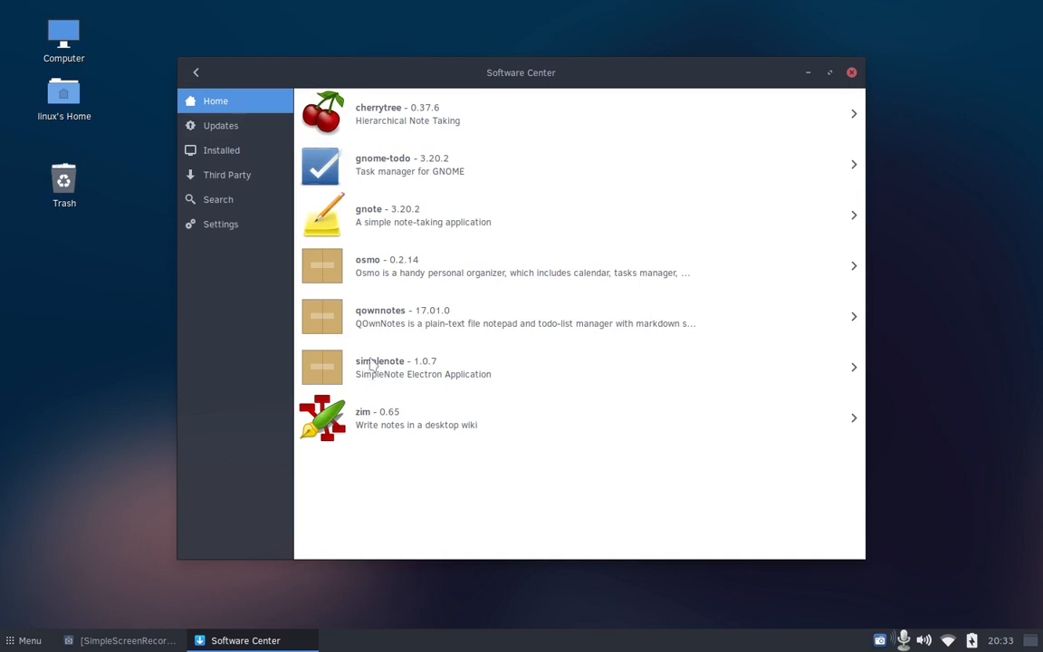
{"action": "left_click", "coordinate": [197, 74]}
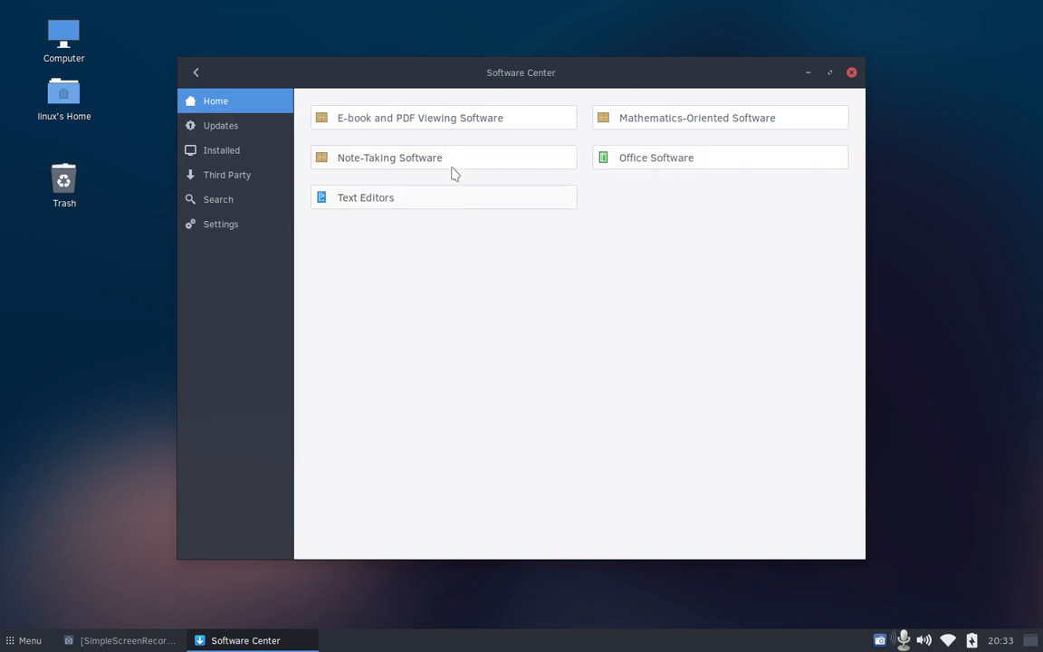
{"action": "left_click", "coordinate": [452, 121]}
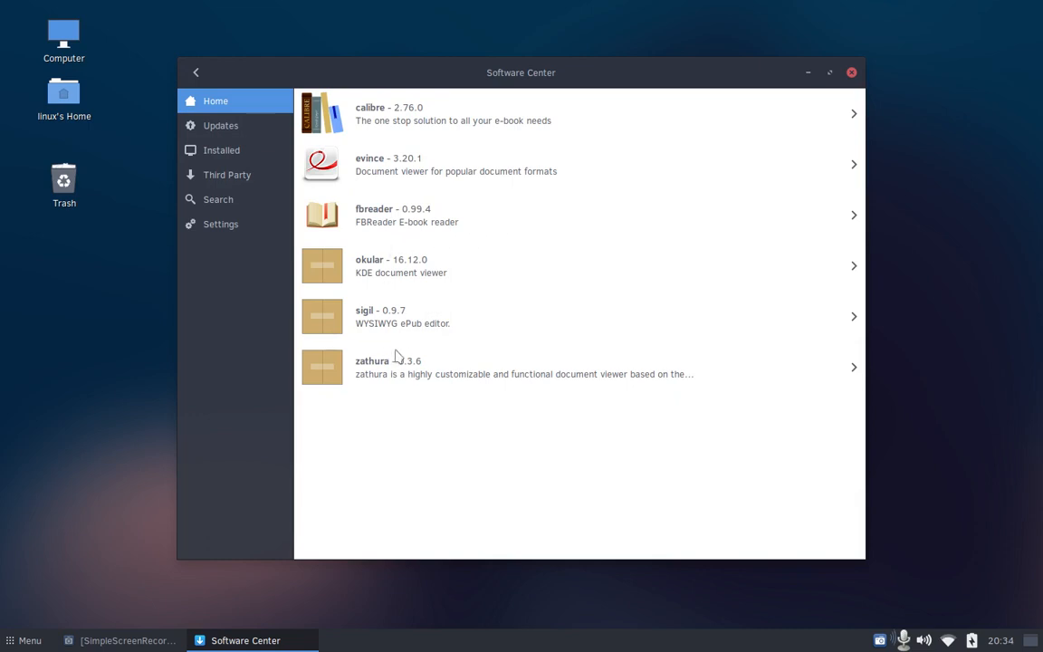
{"action": "left_click", "coordinate": [196, 73]}
{"action": "left_click", "coordinate": [197, 74]}
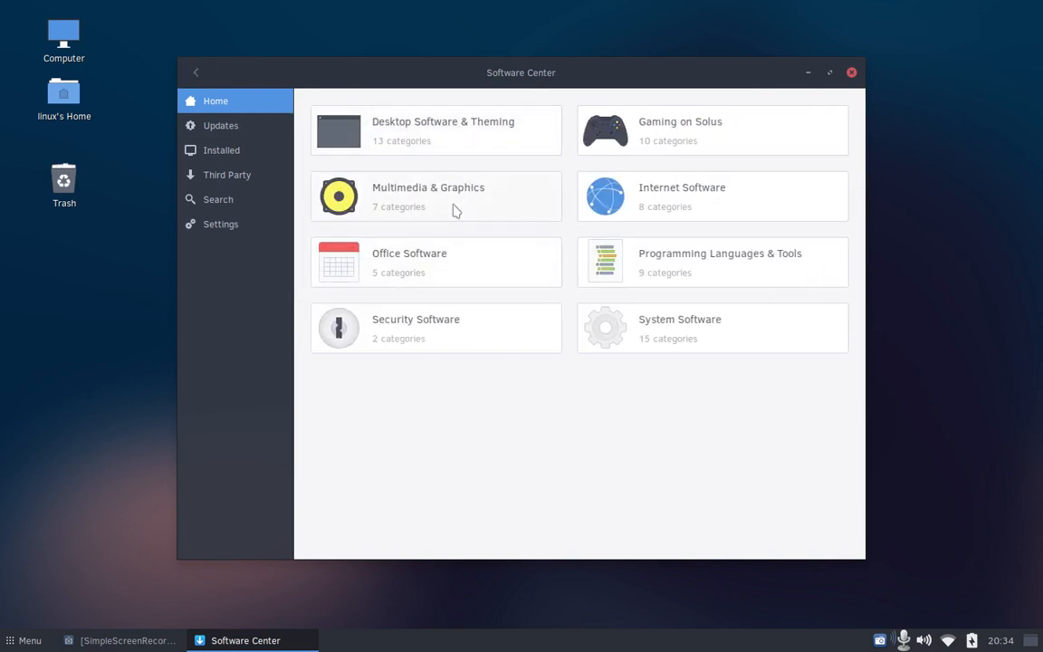
Open Video Software within Multimedia & Graphics and read through its packages from aegisub to winff
{"action": "left_click", "coordinate": [455, 211]}
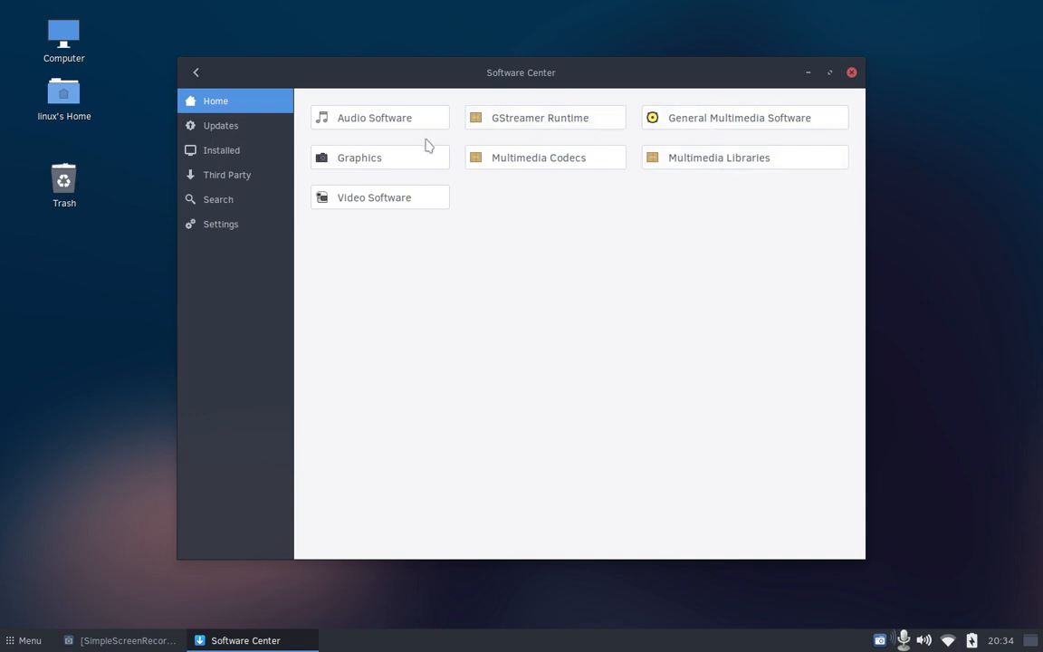
{"action": "left_click", "coordinate": [413, 199]}
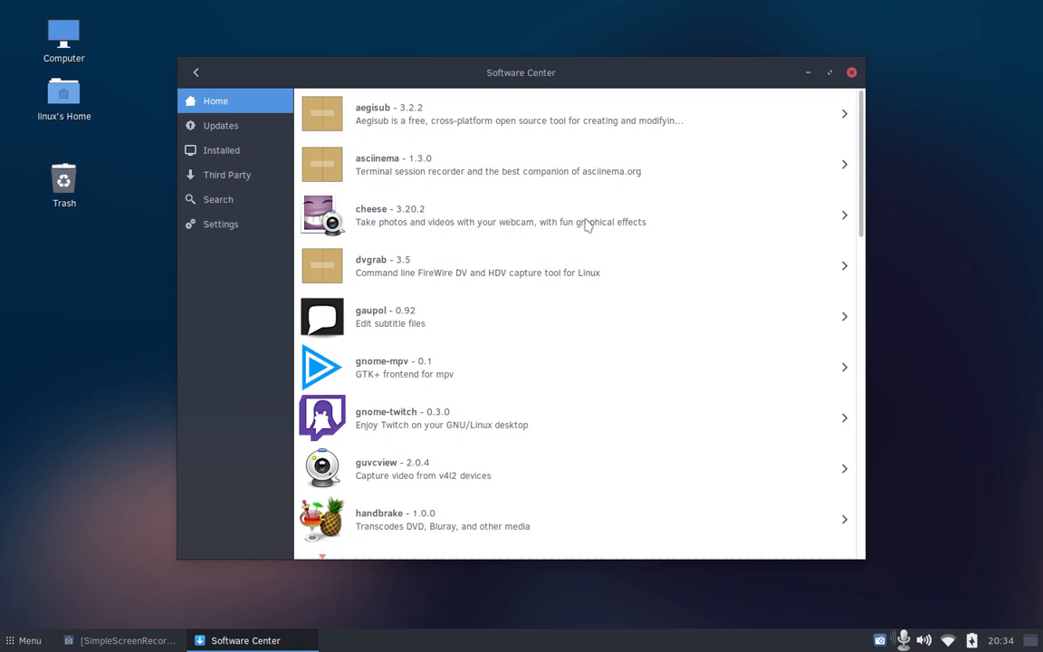
{"action": "scroll", "coordinate": [640, 279], "scroll_direction": "down", "scroll_amount": 3}
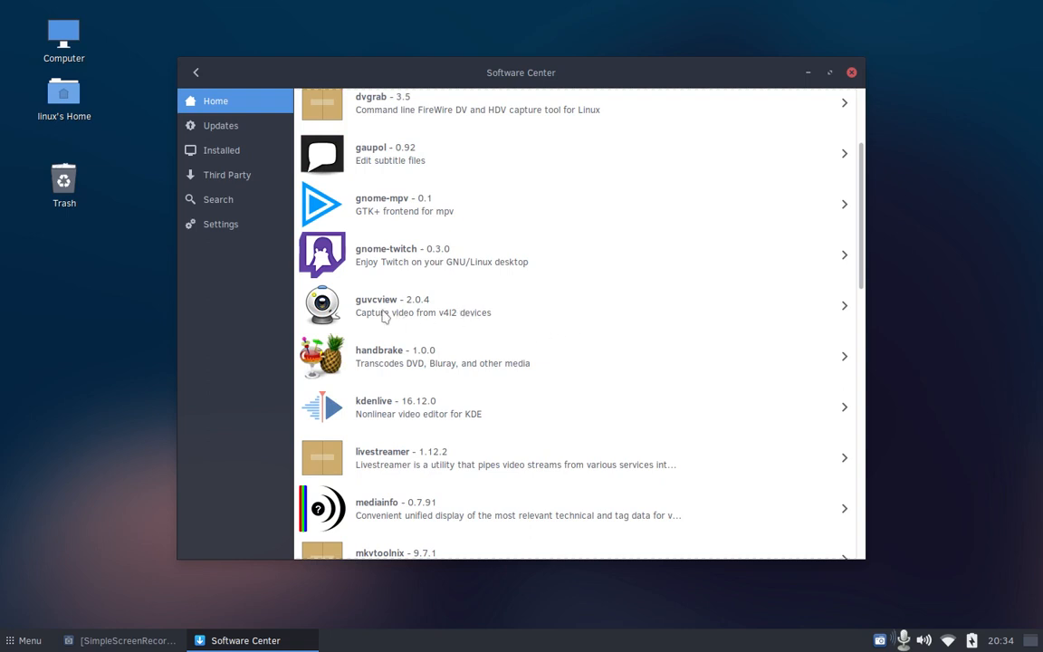
{"action": "scroll", "coordinate": [535, 314], "scroll_direction": "down", "scroll_amount": 2}
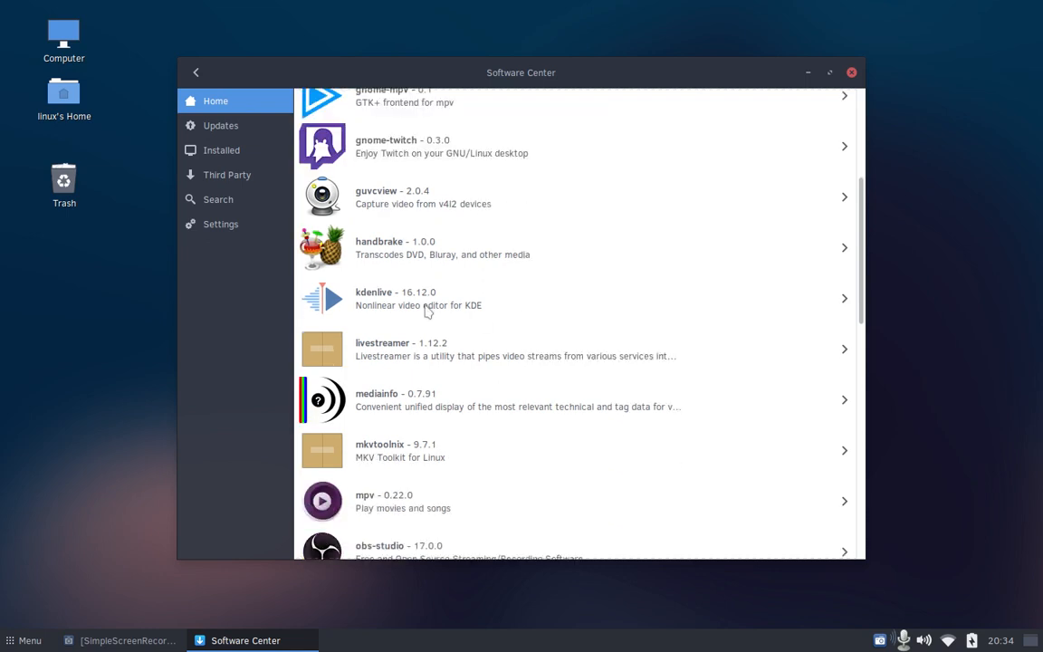
{"action": "scroll", "coordinate": [489, 309], "scroll_direction": "down", "scroll_amount": 5}
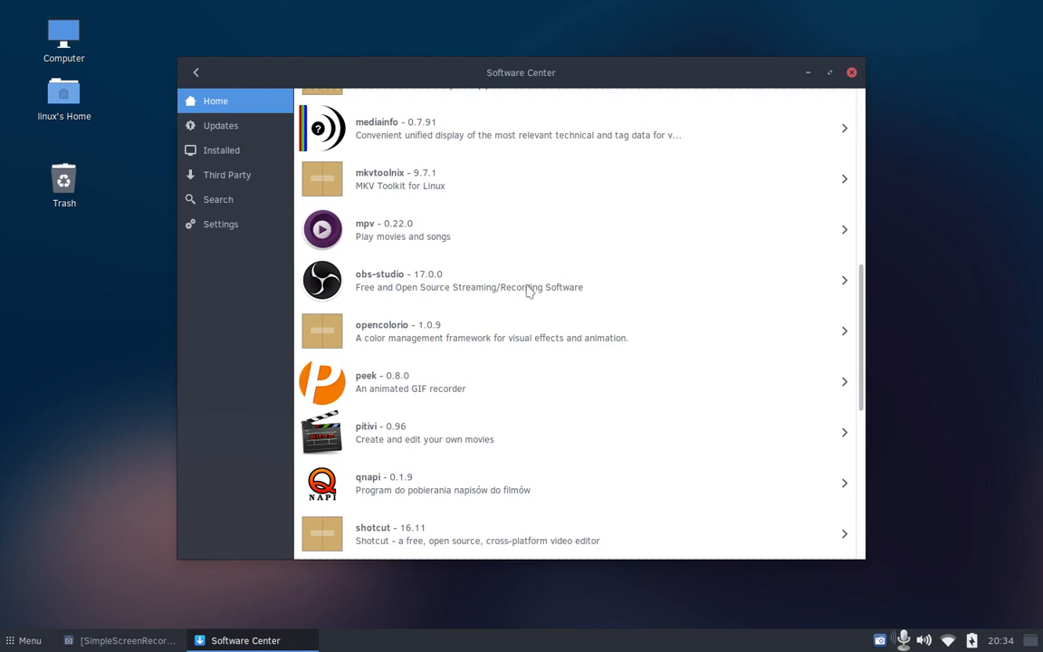
{"action": "scroll", "coordinate": [606, 296], "scroll_direction": "down", "scroll_amount": 2}
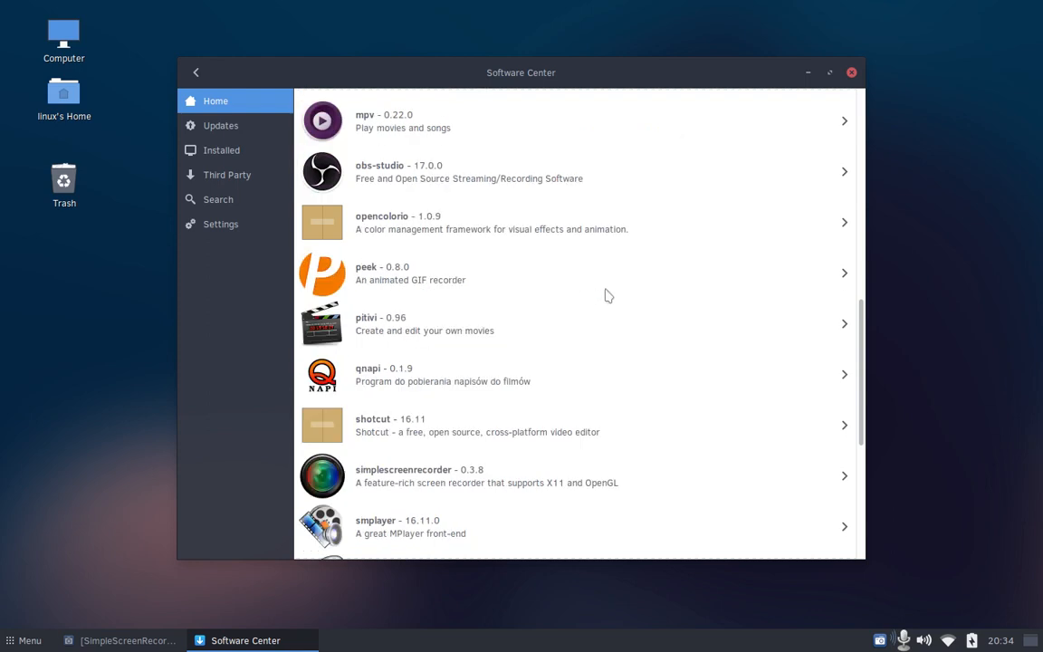
{"action": "scroll", "coordinate": [606, 296], "scroll_direction": "down", "scroll_amount": 3}
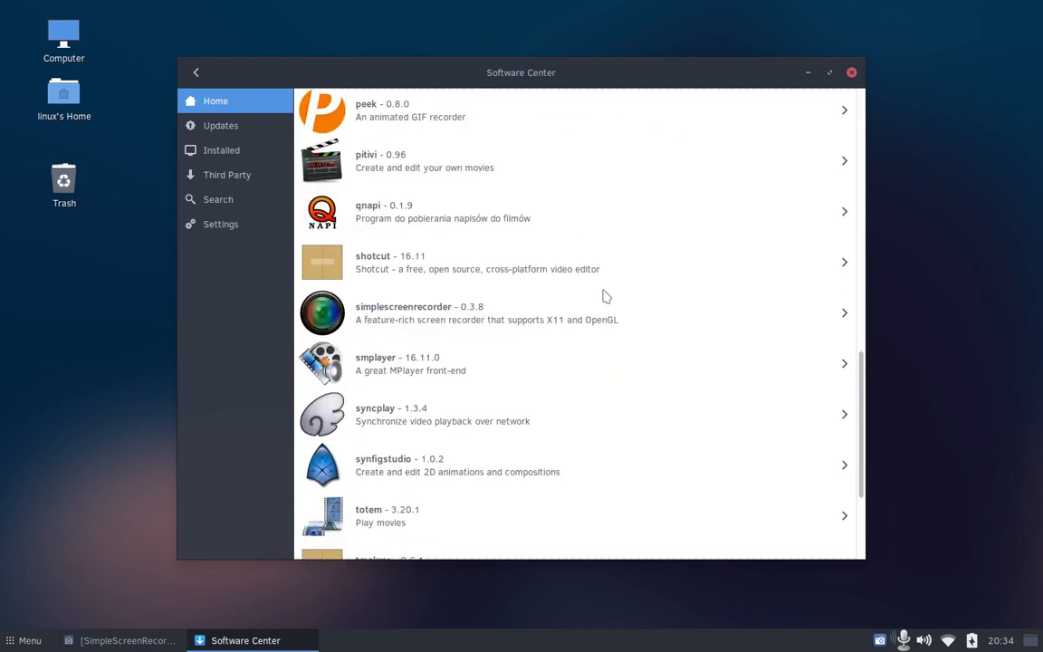
{"action": "scroll", "coordinate": [606, 334], "scroll_direction": "down", "scroll_amount": 2}
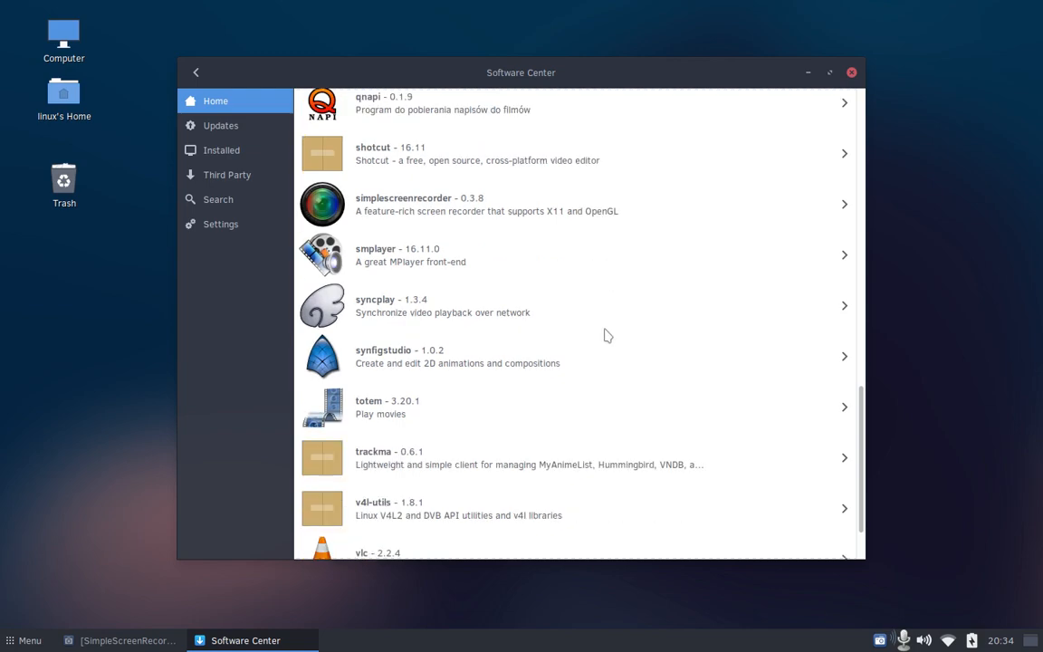
{"action": "scroll", "coordinate": [607, 335], "scroll_direction": "down", "scroll_amount": 2}
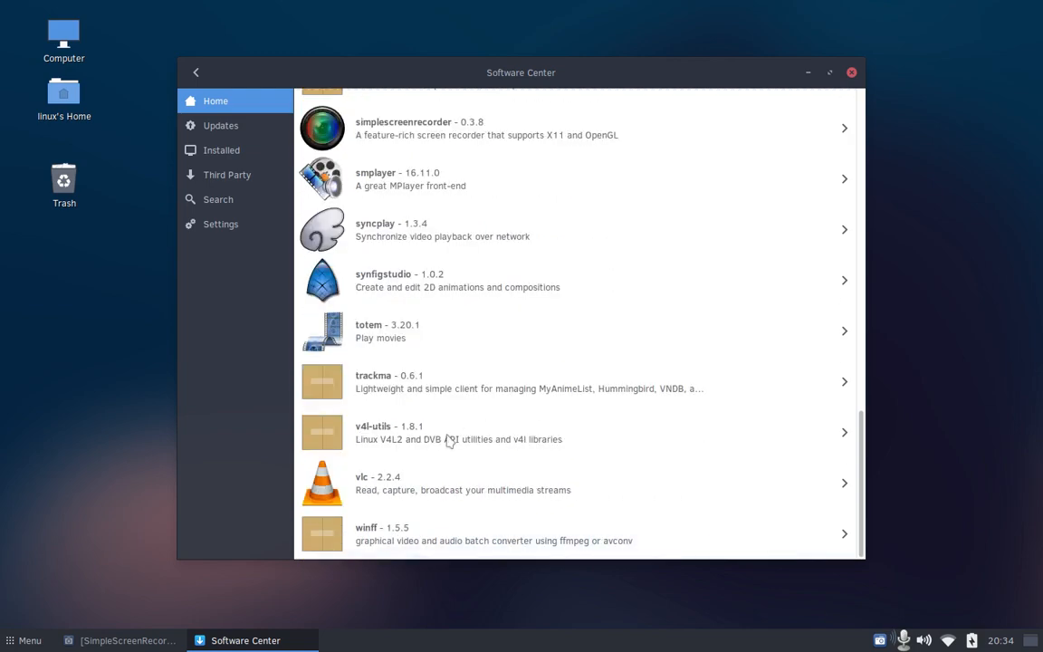
Look again over the middle of the video package list, between gaupol and shotcut
{"action": "scroll", "coordinate": [600, 468], "scroll_direction": "up", "scroll_amount": 10}
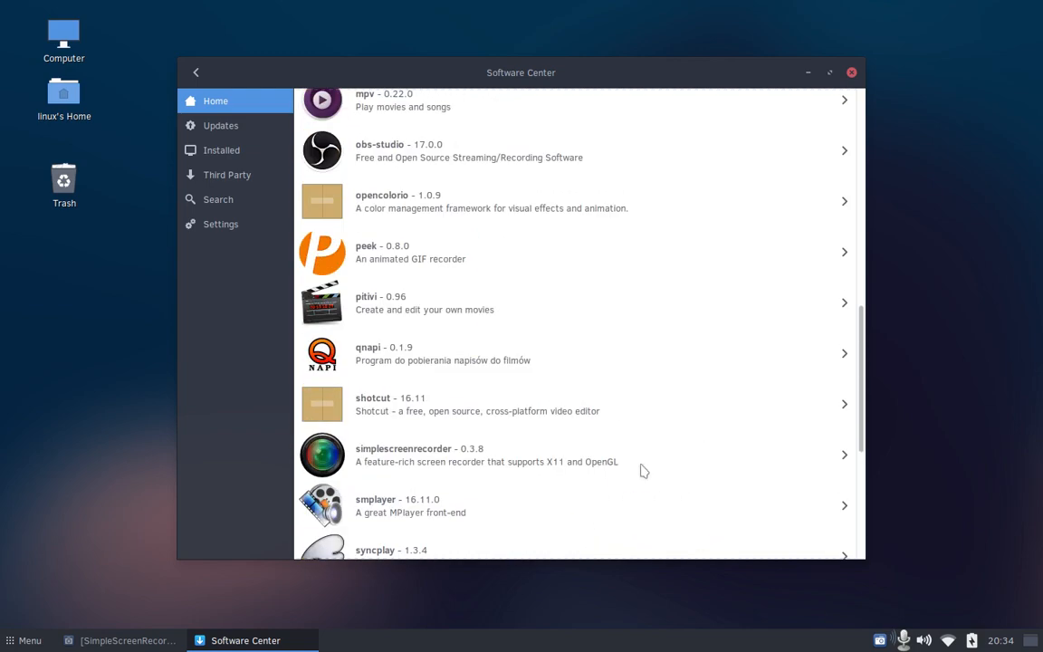
{"action": "scroll", "coordinate": [642, 470], "scroll_direction": "up", "scroll_amount": 8}
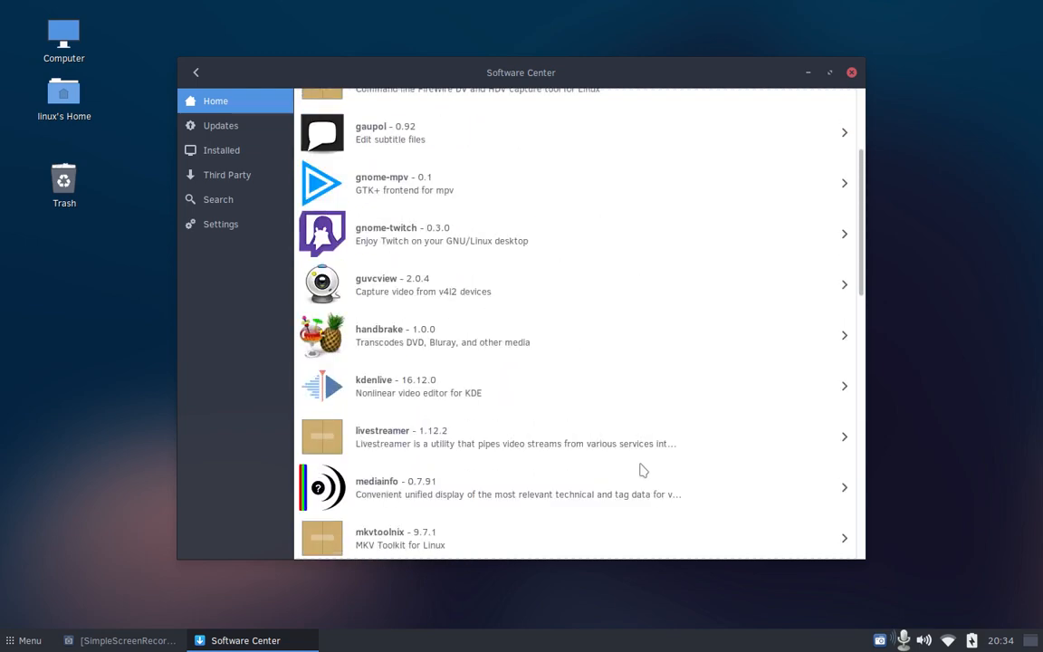
{"action": "scroll", "coordinate": [641, 469], "scroll_direction": "down", "scroll_amount": 10}
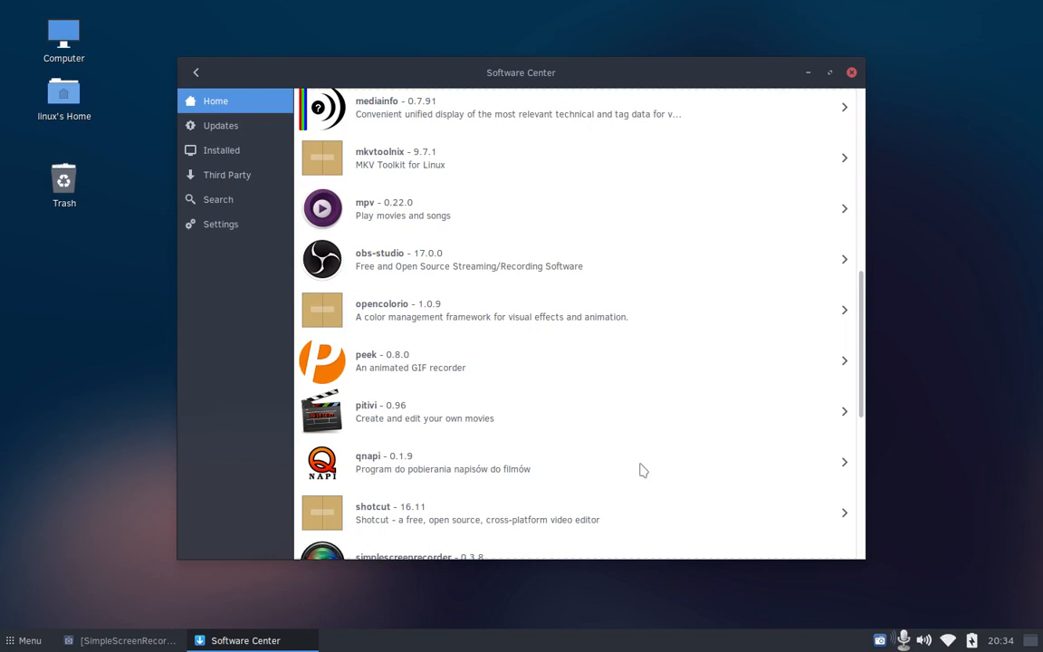
Review the video packages back up to aegisub, and return to the Multimedia & Graphics subcategories
{"action": "scroll", "coordinate": [639, 469], "scroll_direction": "up", "scroll_amount": 8}
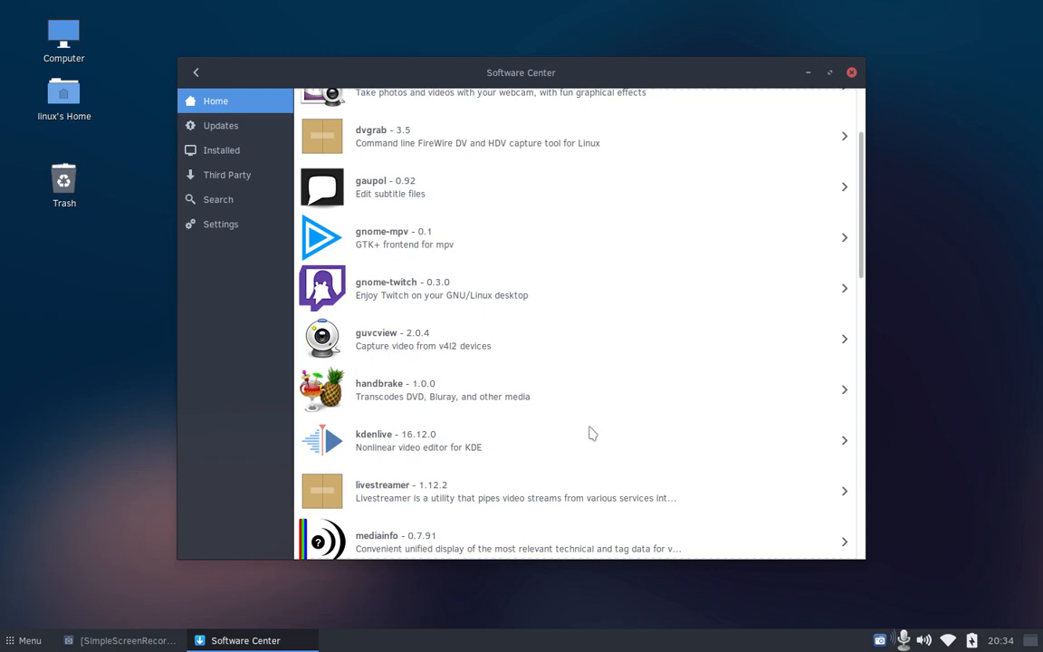
{"action": "scroll", "coordinate": [663, 373], "scroll_direction": "up", "scroll_amount": 4}
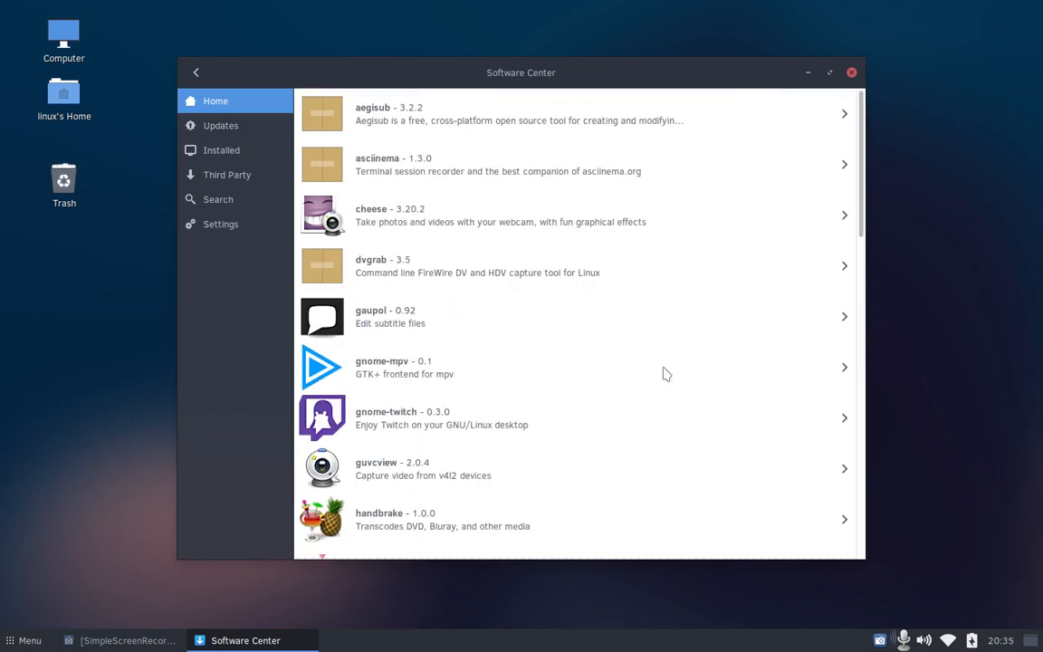
{"action": "scroll", "coordinate": [664, 373], "scroll_direction": "down", "scroll_amount": 6}
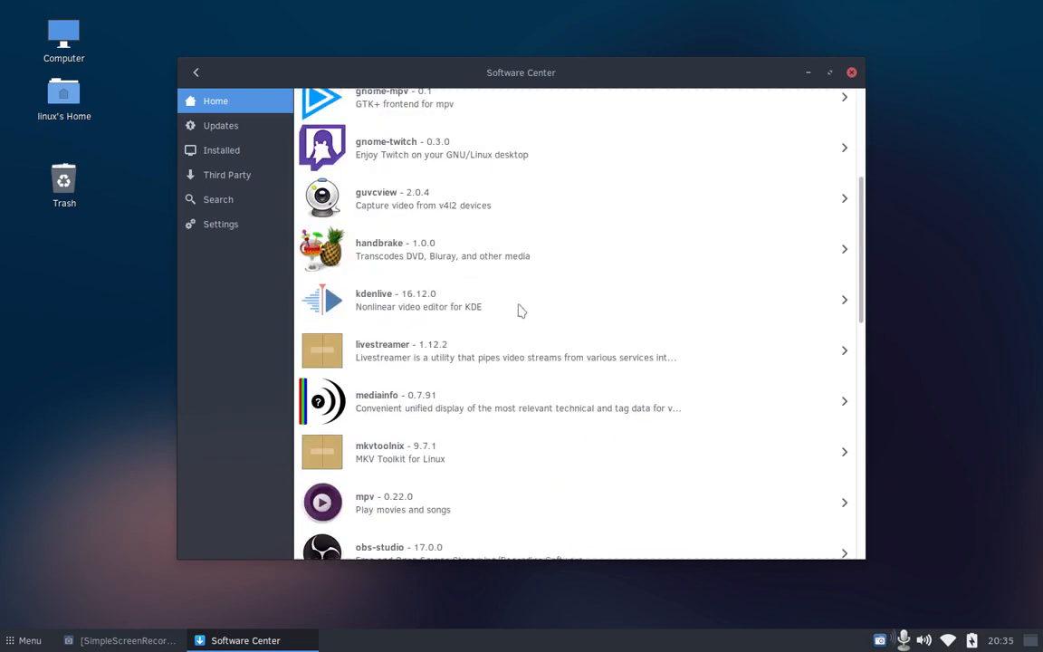
{"action": "scroll", "coordinate": [559, 318], "scroll_direction": "up", "scroll_amount": 5}
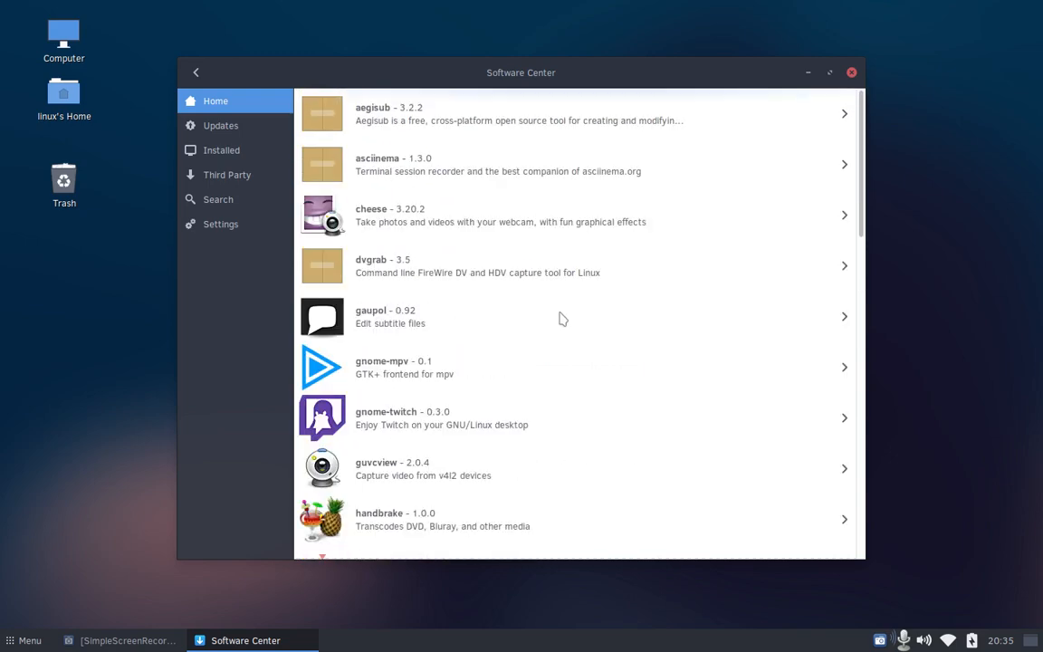
{"action": "left_click", "coordinate": [195, 73]}
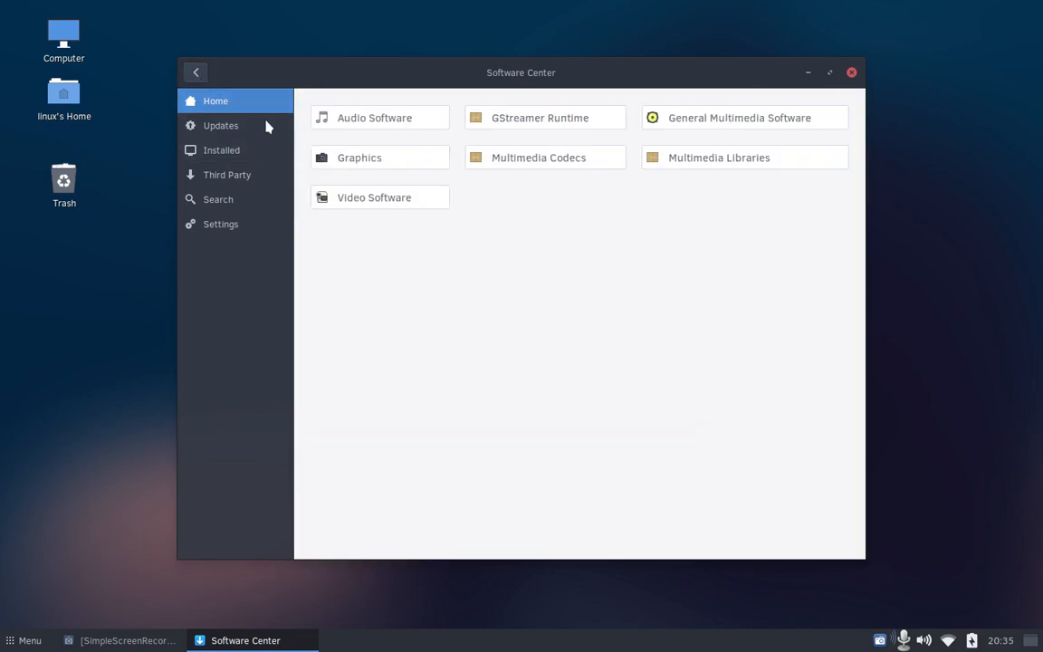
Skim the Multimedia Codecs packages down to libtheora, and return to the Multimedia & Graphics subcategories
{"action": "left_click", "coordinate": [573, 156]}
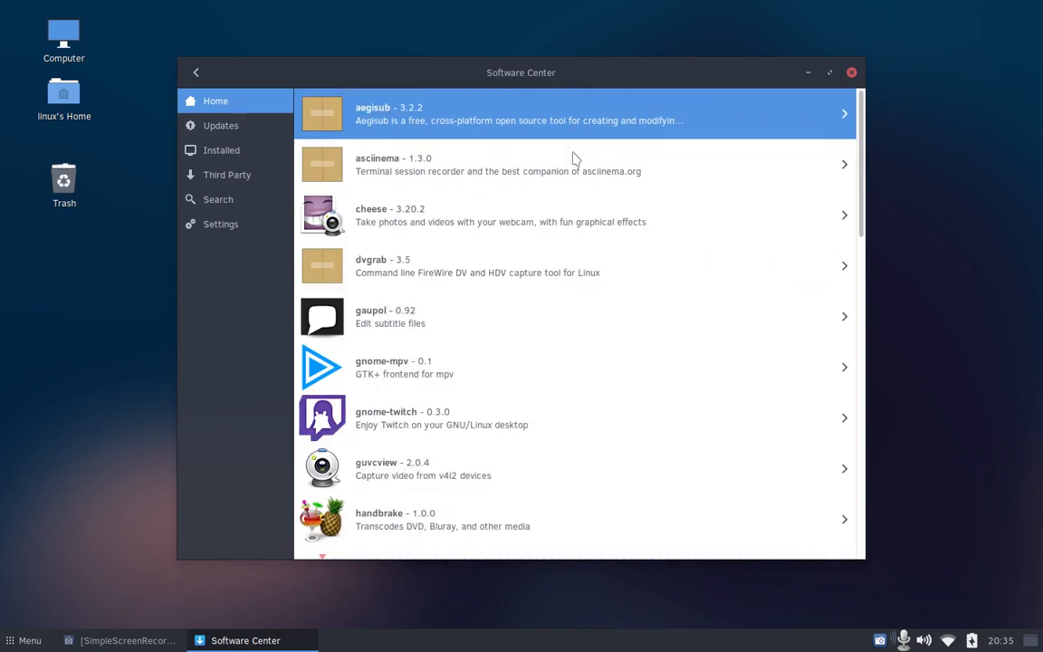
{"action": "scroll", "coordinate": [624, 194], "scroll_direction": "down", "scroll_amount": 1}
{"action": "scroll", "coordinate": [639, 215], "scroll_direction": "down", "scroll_amount": 20}
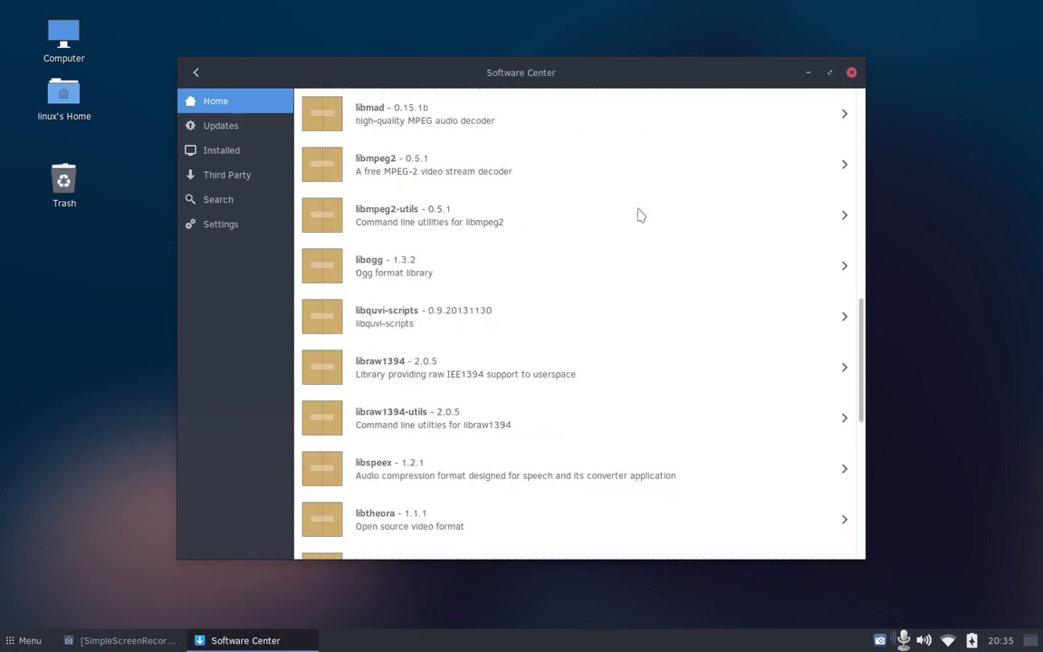
{"action": "left_click", "coordinate": [198, 72]}
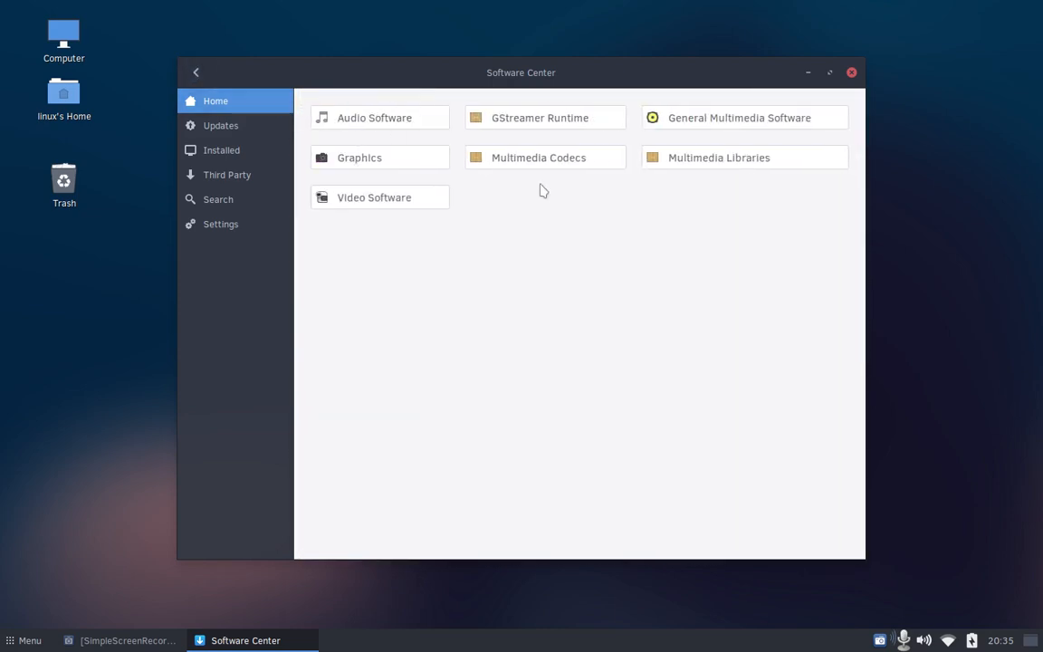
Open the Graphics subcategory and read through its packages from babl to woff-tools
{"action": "left_click", "coordinate": [404, 161]}
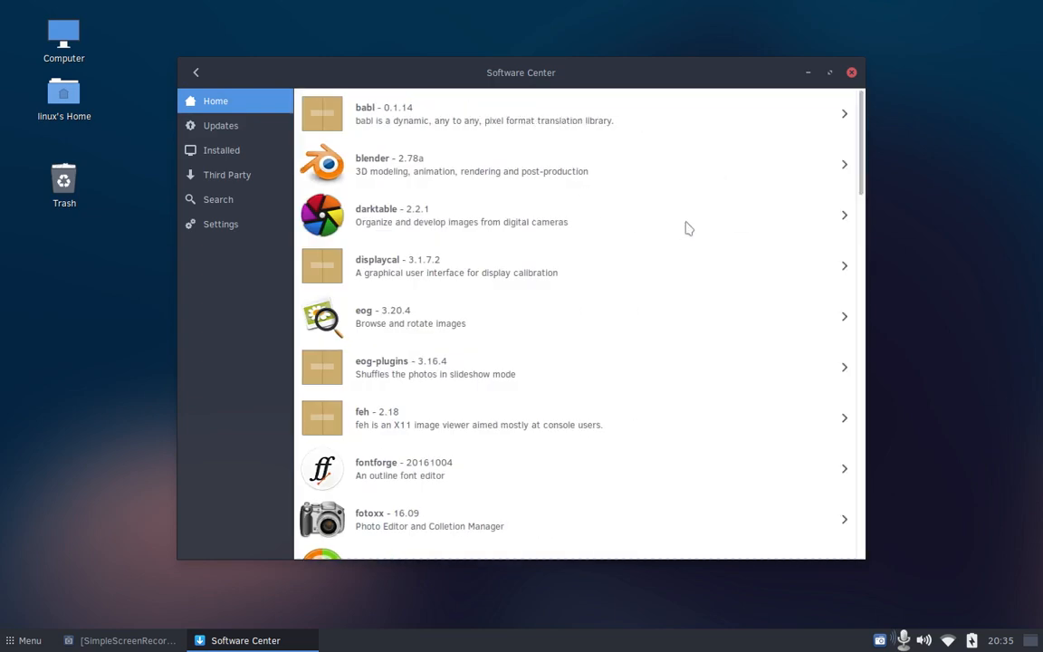
{"action": "scroll", "coordinate": [664, 238], "scroll_direction": "down", "scroll_amount": 3}
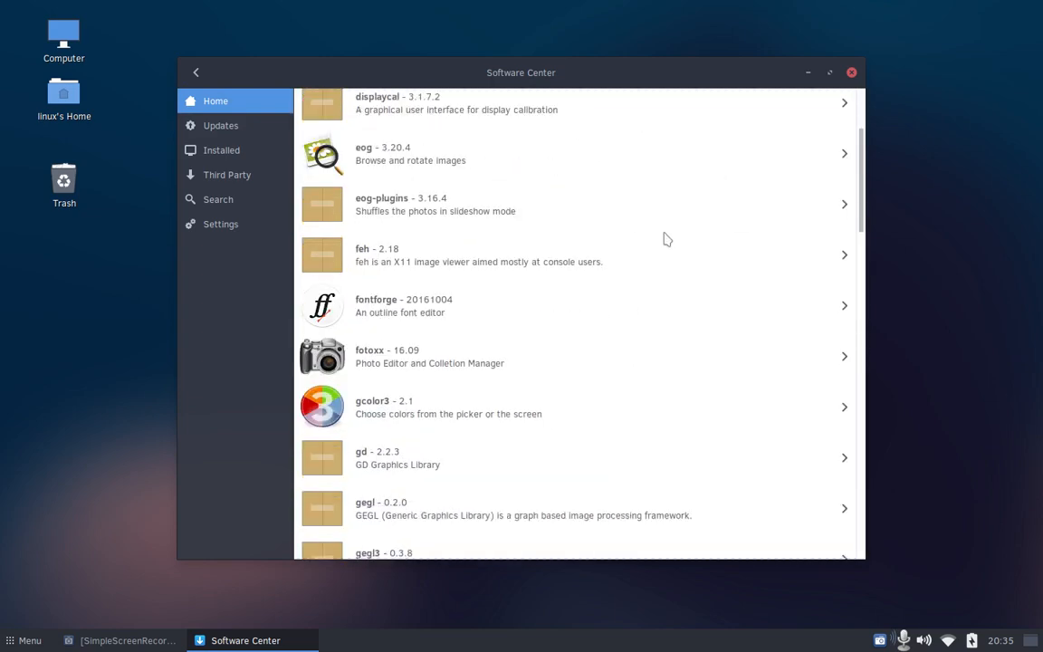
{"action": "scroll", "coordinate": [663, 238], "scroll_direction": "down", "scroll_amount": 7}
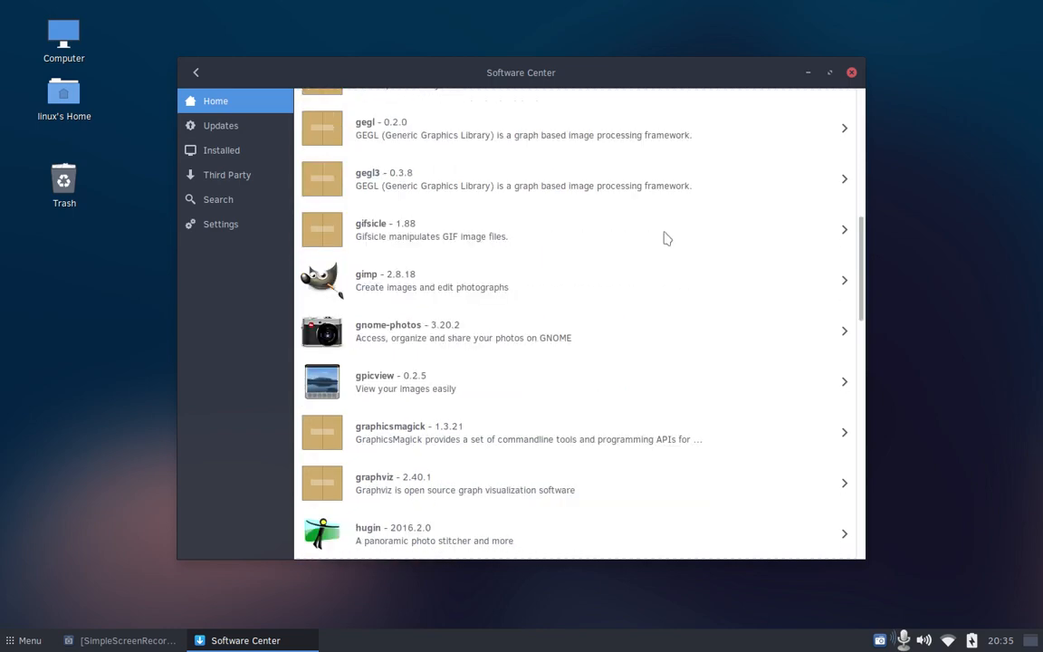
{"action": "scroll", "coordinate": [664, 238], "scroll_direction": "down", "scroll_amount": 1}
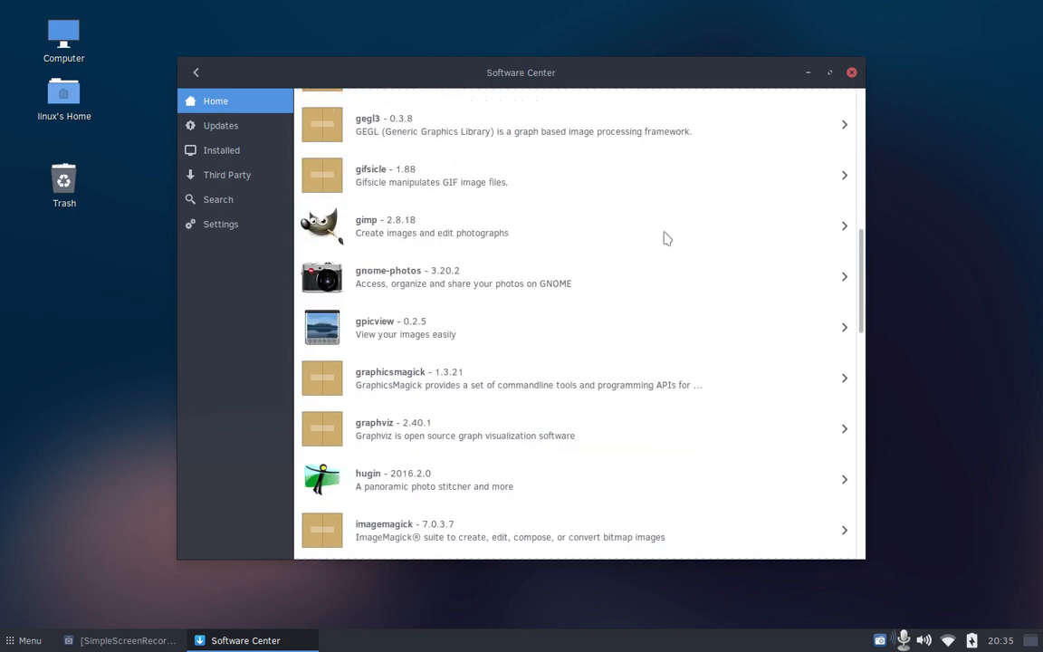
{"action": "scroll", "coordinate": [663, 238], "scroll_direction": "down", "scroll_amount": 5}
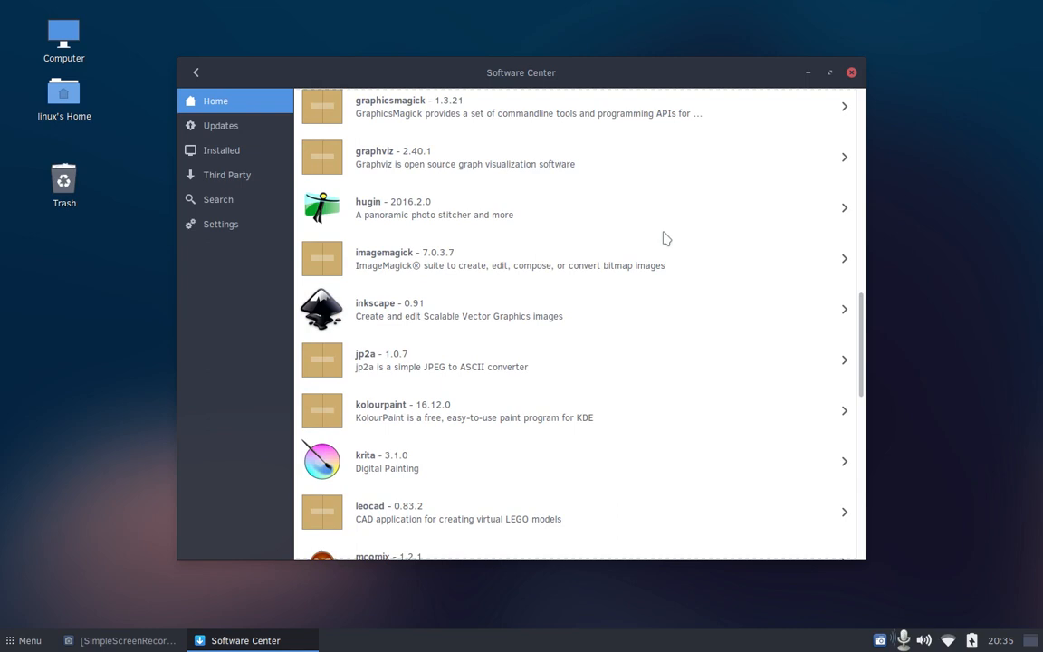
{"action": "scroll", "coordinate": [666, 238], "scroll_direction": "down", "scroll_amount": 10}
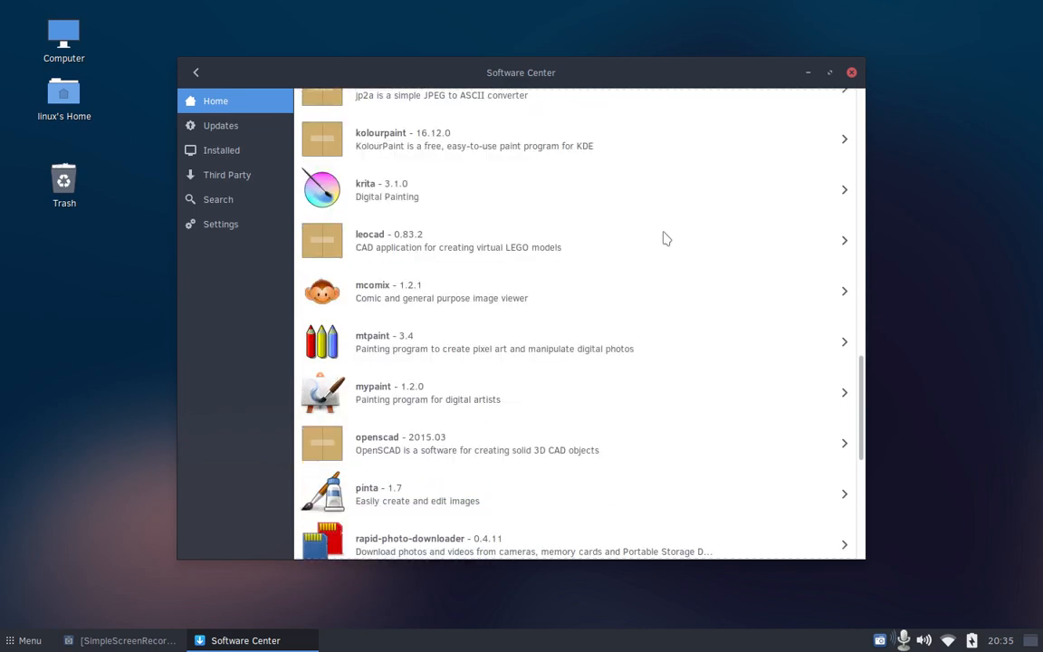
{"action": "scroll", "coordinate": [666, 238], "scroll_direction": "down", "scroll_amount": 3}
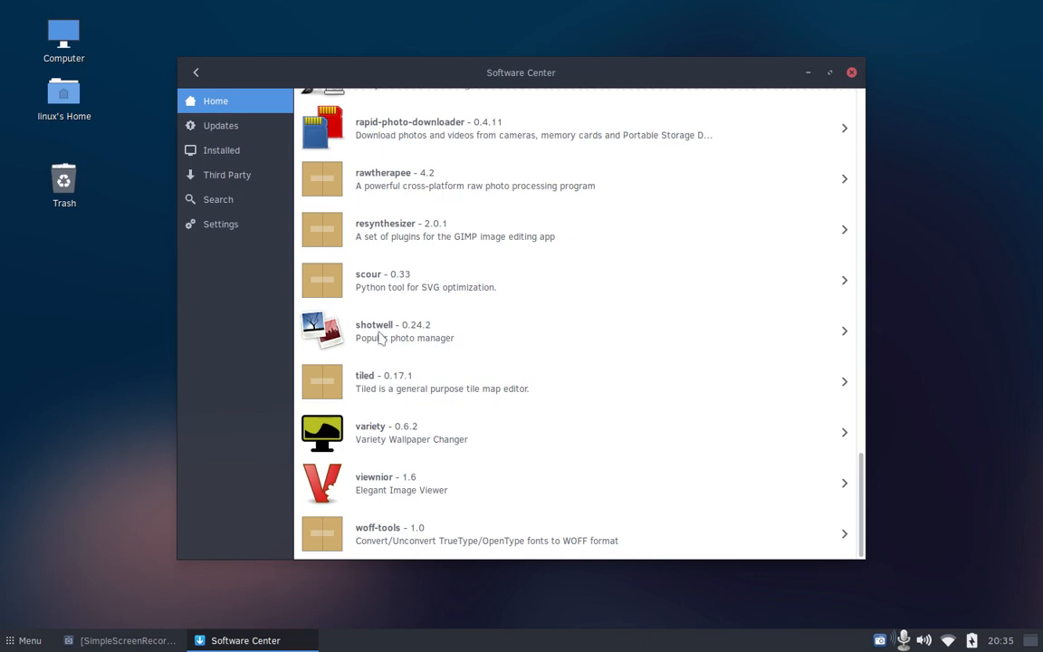
Look over the graphics packages again in both directions between babl and viewnior, and return to the main category overview
{"action": "scroll", "coordinate": [715, 342], "scroll_direction": "up", "scroll_amount": 5}
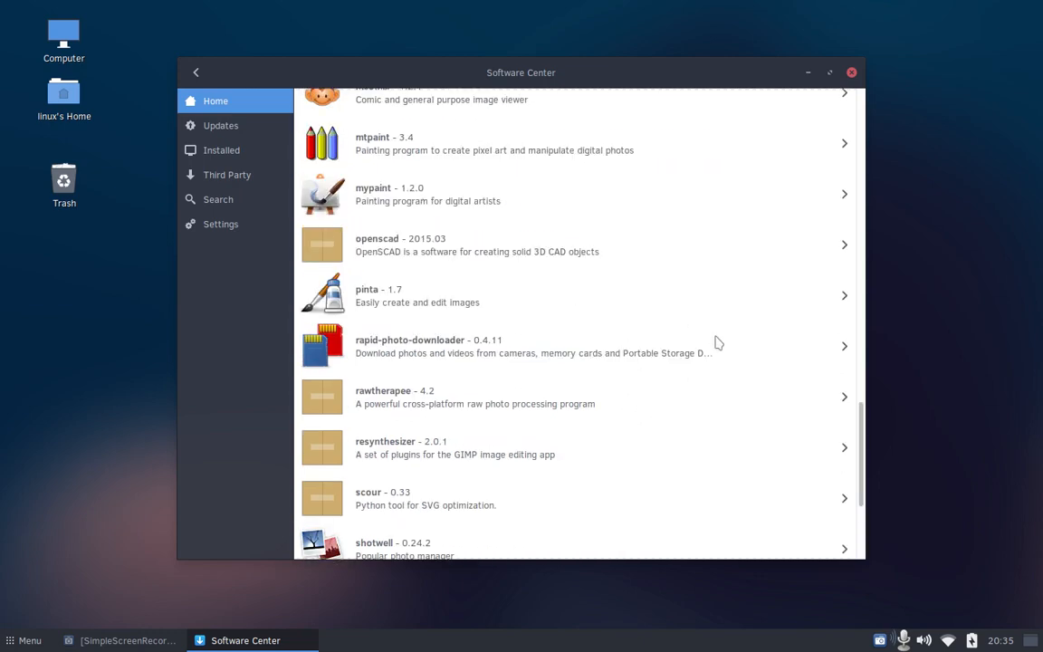
{"action": "scroll", "coordinate": [715, 342], "scroll_direction": "up", "scroll_amount": 2}
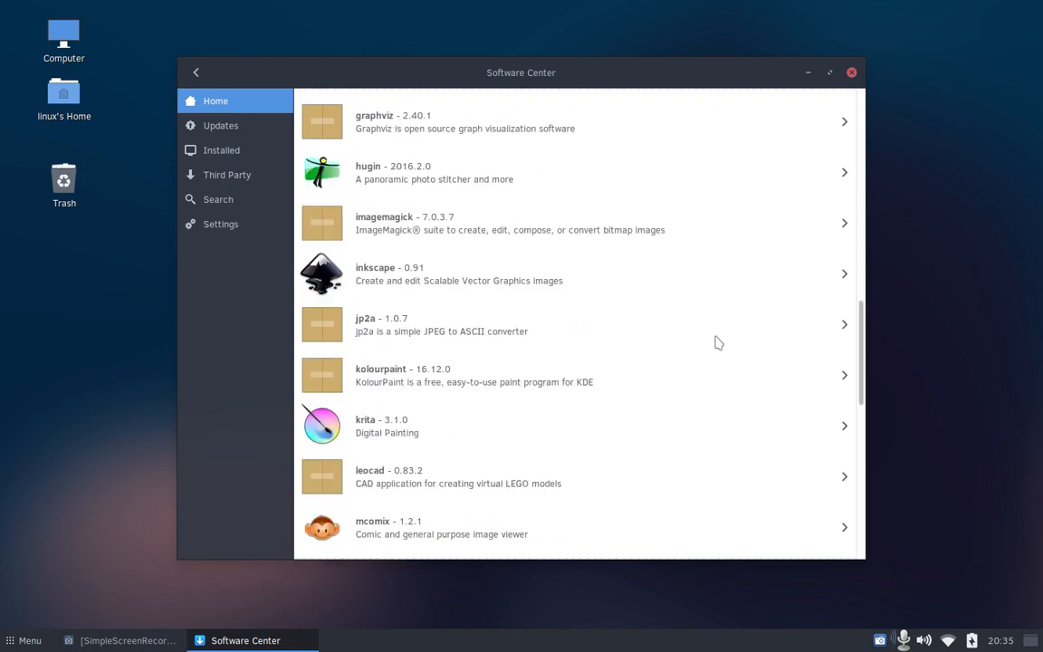
{"action": "scroll", "coordinate": [715, 342], "scroll_direction": "up", "scroll_amount": 4}
{"action": "scroll", "coordinate": [715, 341], "scroll_direction": "up", "scroll_amount": 4}
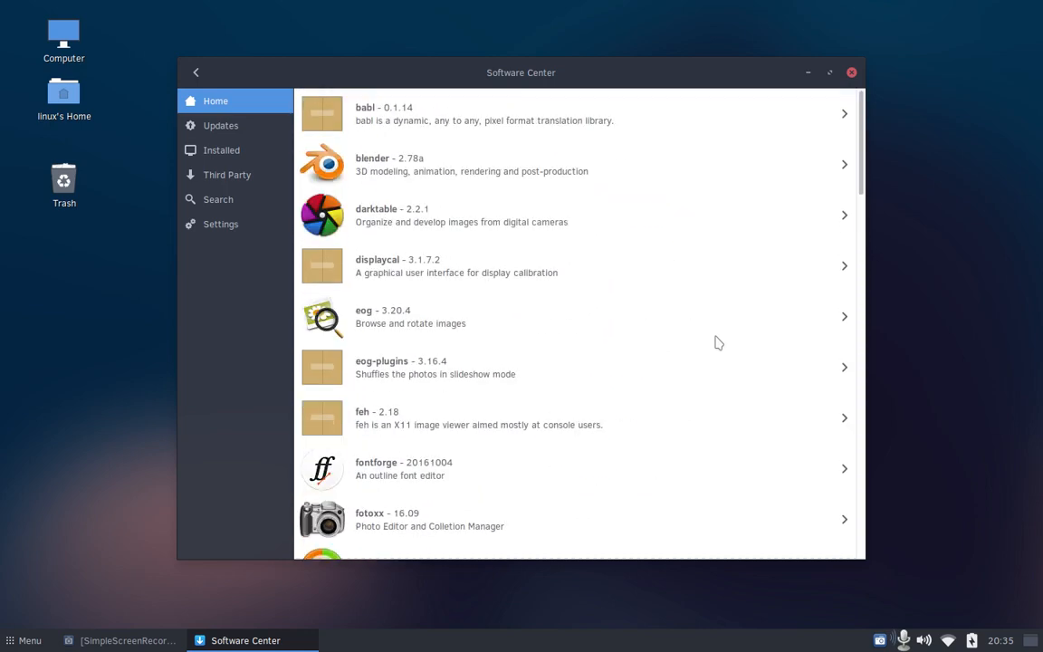
{"action": "scroll", "coordinate": [715, 342], "scroll_direction": "down", "scroll_amount": 7}
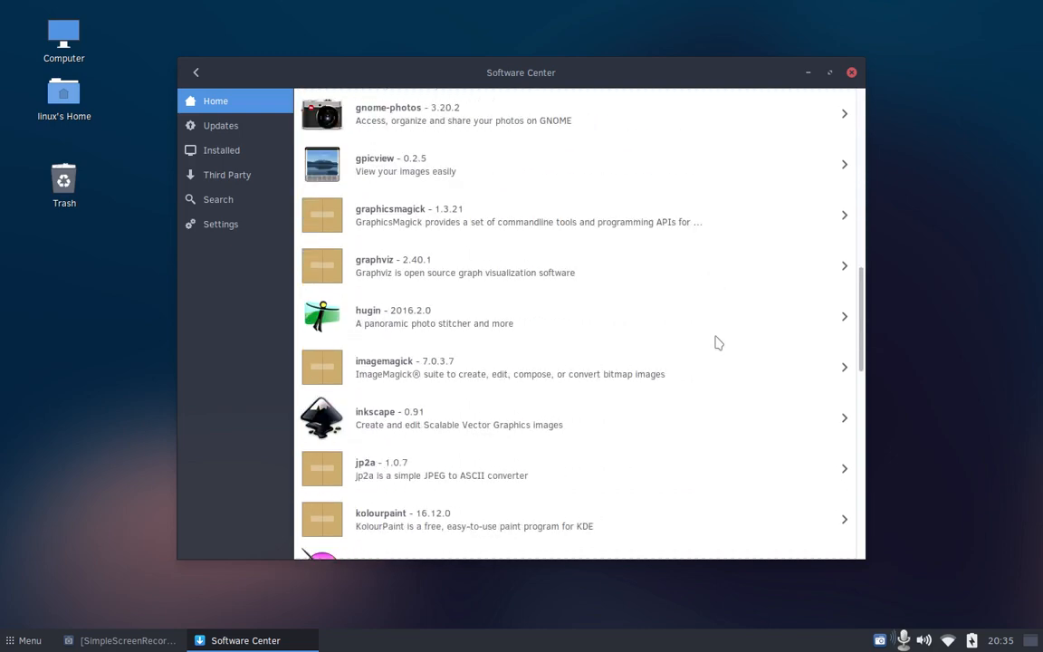
{"action": "scroll", "coordinate": [715, 342], "scroll_direction": "down", "scroll_amount": 7}
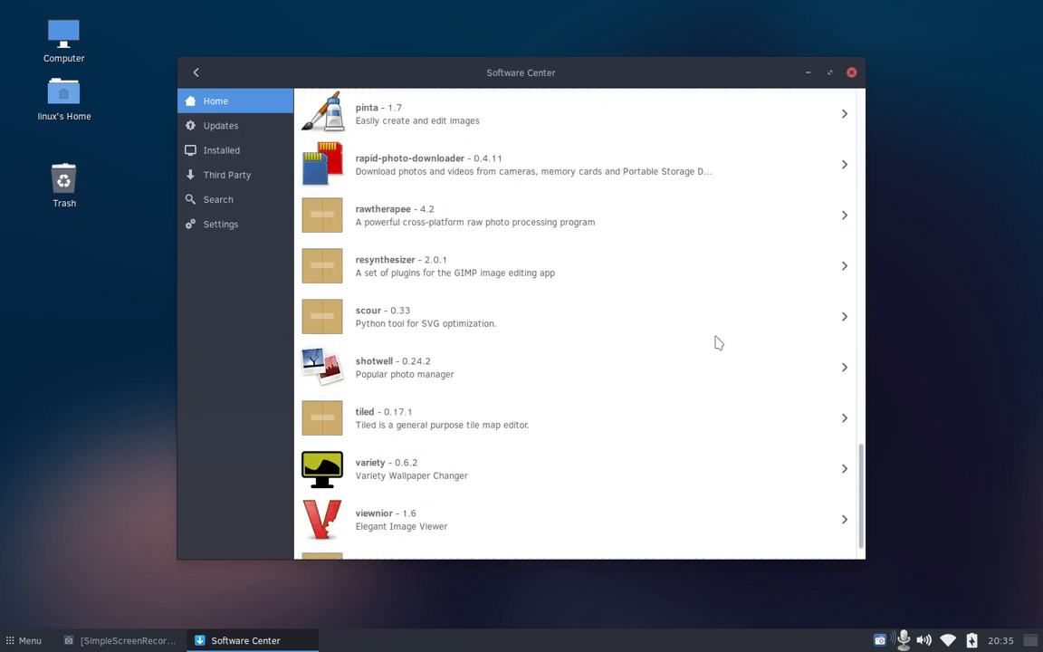
{"action": "scroll", "coordinate": [715, 342], "scroll_direction": "down", "scroll_amount": 1}
{"action": "scroll", "coordinate": [715, 342], "scroll_direction": "up", "scroll_amount": 9}
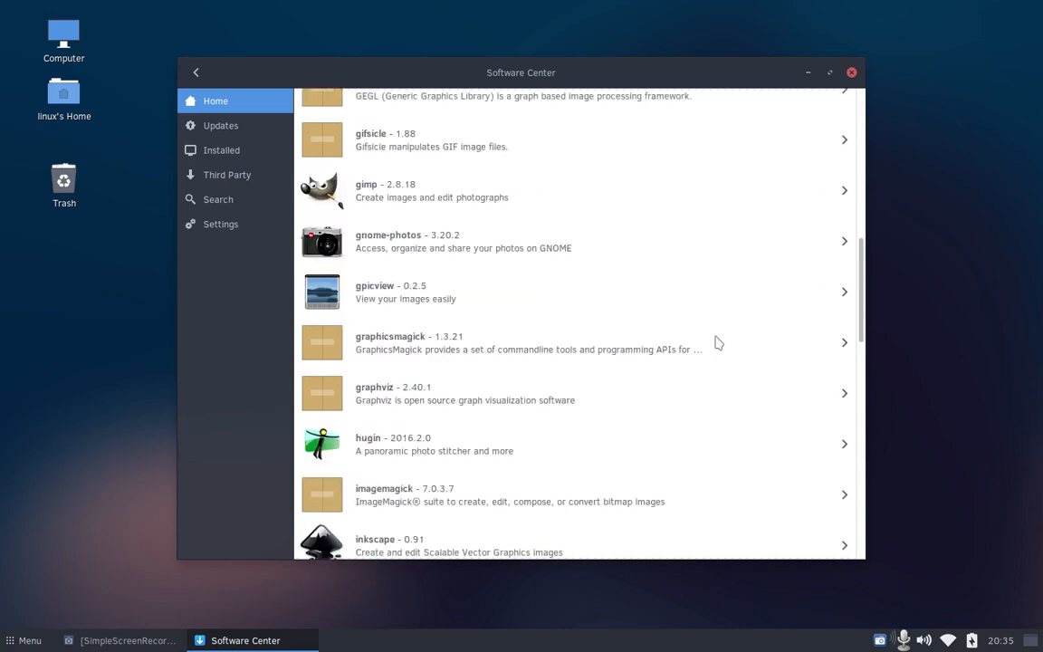
{"action": "scroll", "coordinate": [715, 343], "scroll_direction": "up", "scroll_amount": 6}
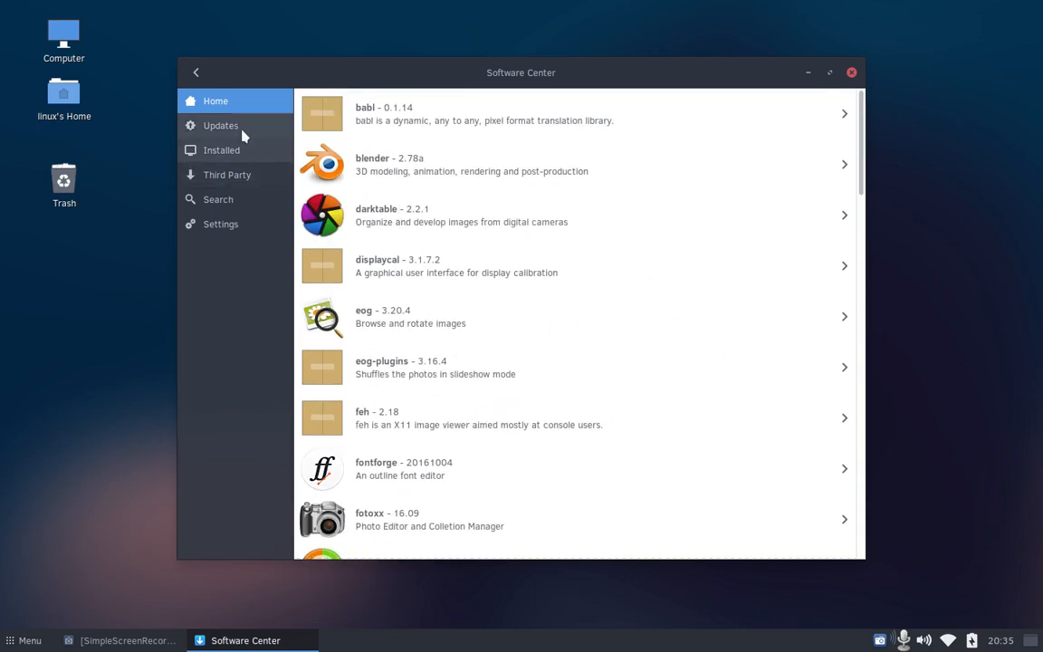
{"action": "left_click", "coordinate": [196, 72]}
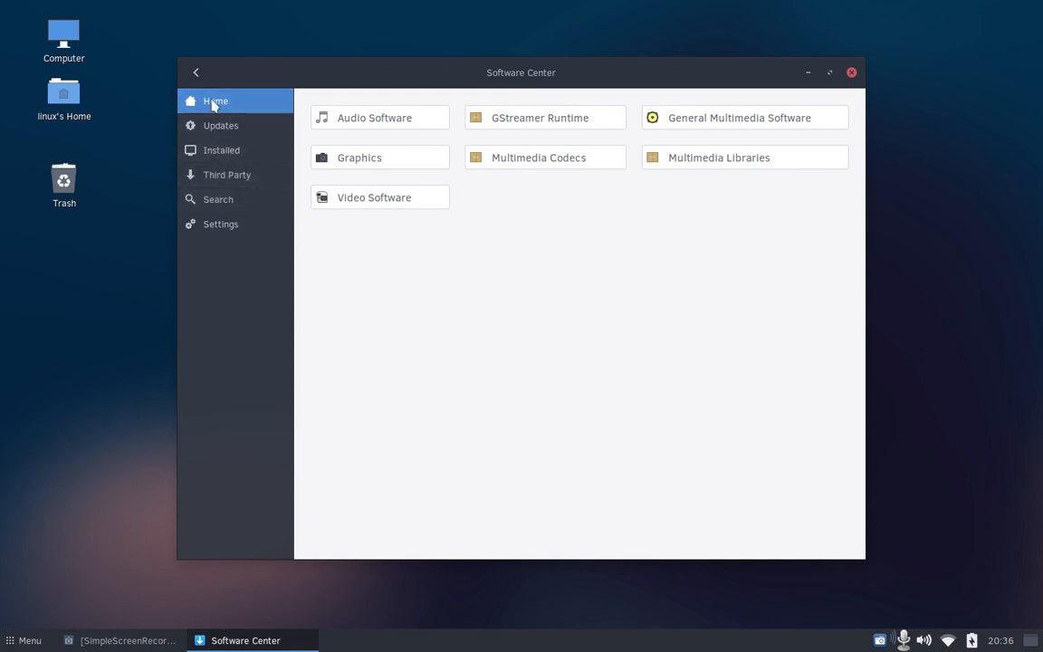
{"action": "left_click", "coordinate": [196, 73]}
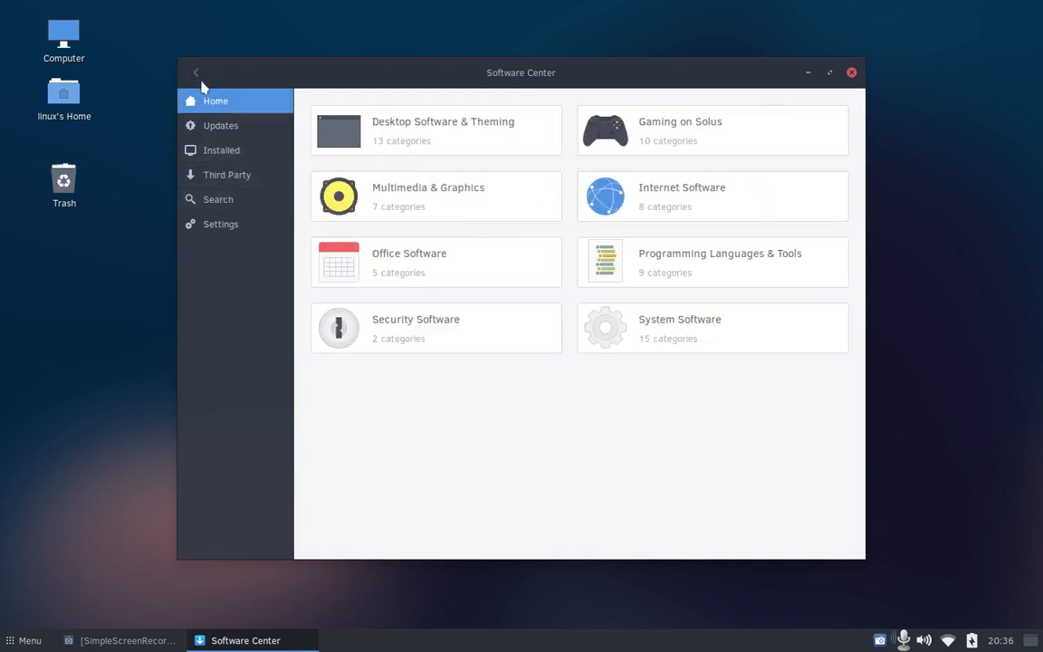
Search the Software Center for vlc and look over the matching packages
{"action": "left_click", "coordinate": [220, 199]}
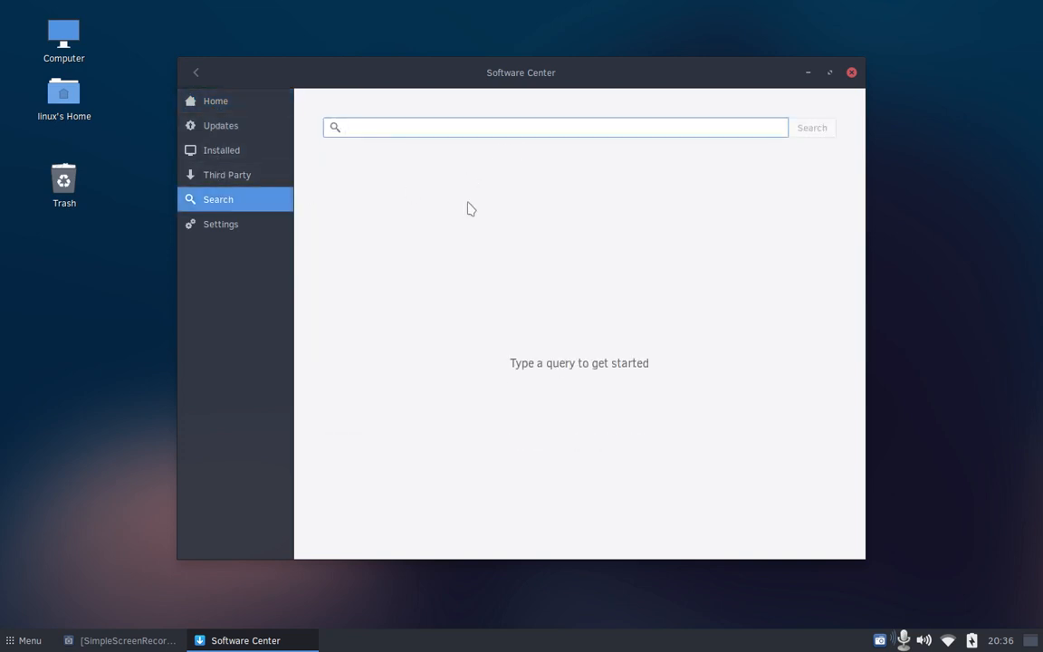
{"action": "type", "text": "vlc"}
{"action": "key", "text": "Return"}
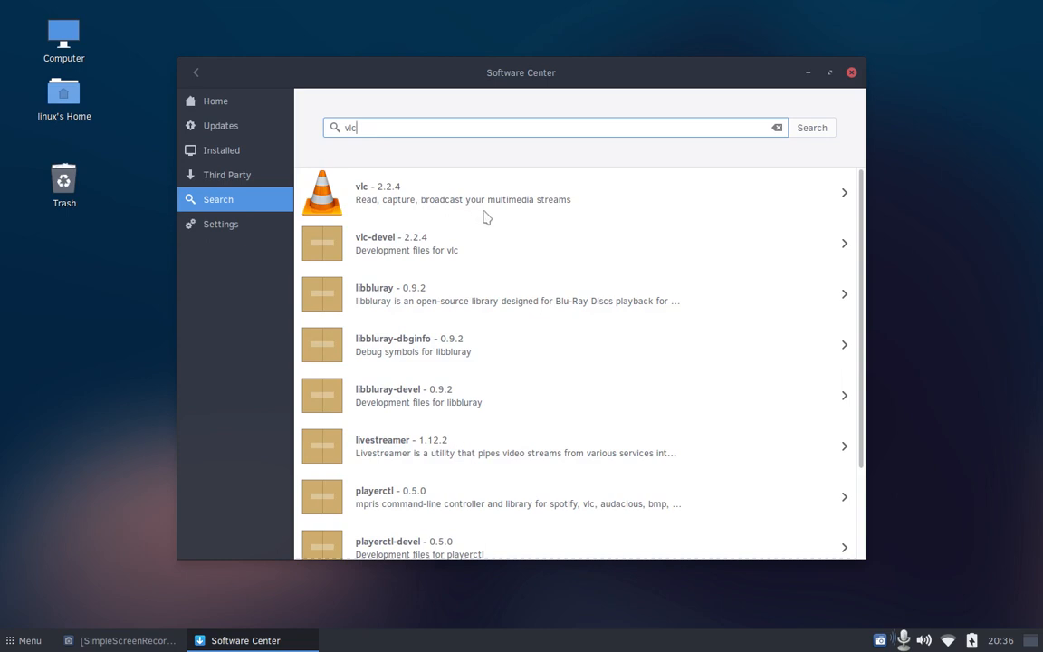
{"action": "scroll", "coordinate": [489, 216], "scroll_direction": "down", "scroll_amount": 3}
{"action": "scroll", "coordinate": [494, 222], "scroll_direction": "up", "scroll_amount": 3}
{"action": "scroll", "coordinate": [525, 256], "scroll_direction": "down", "scroll_amount": 3}
{"action": "scroll", "coordinate": [525, 256], "scroll_direction": "up", "scroll_amount": 3}
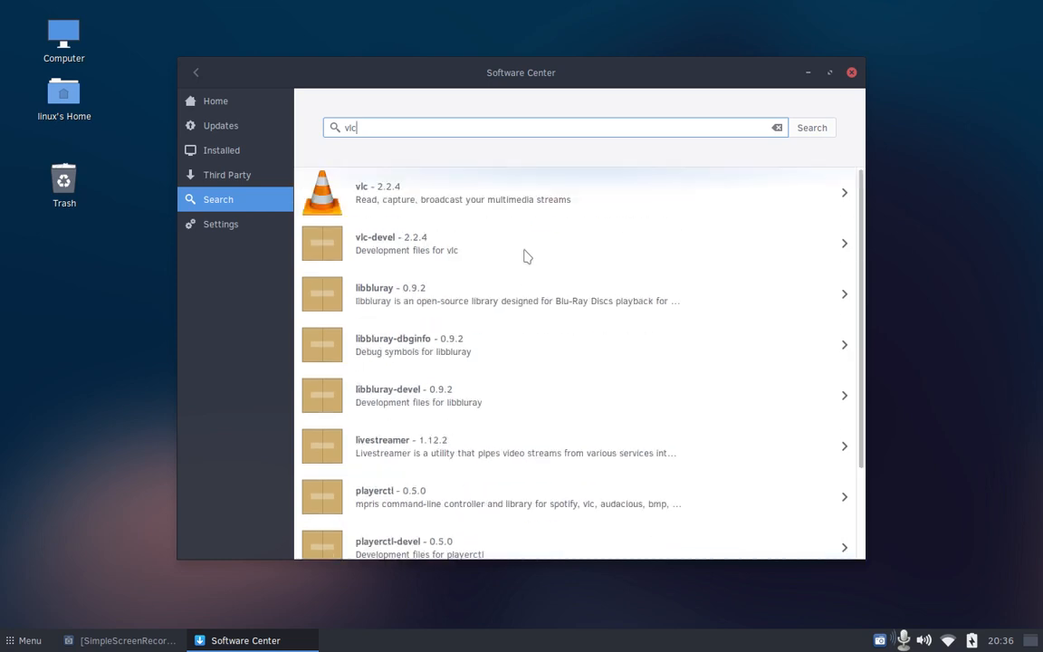
Return to the category overview and close the Software Center, and open the Control Center in a maximized window
{"action": "left_click", "coordinate": [237, 104]}
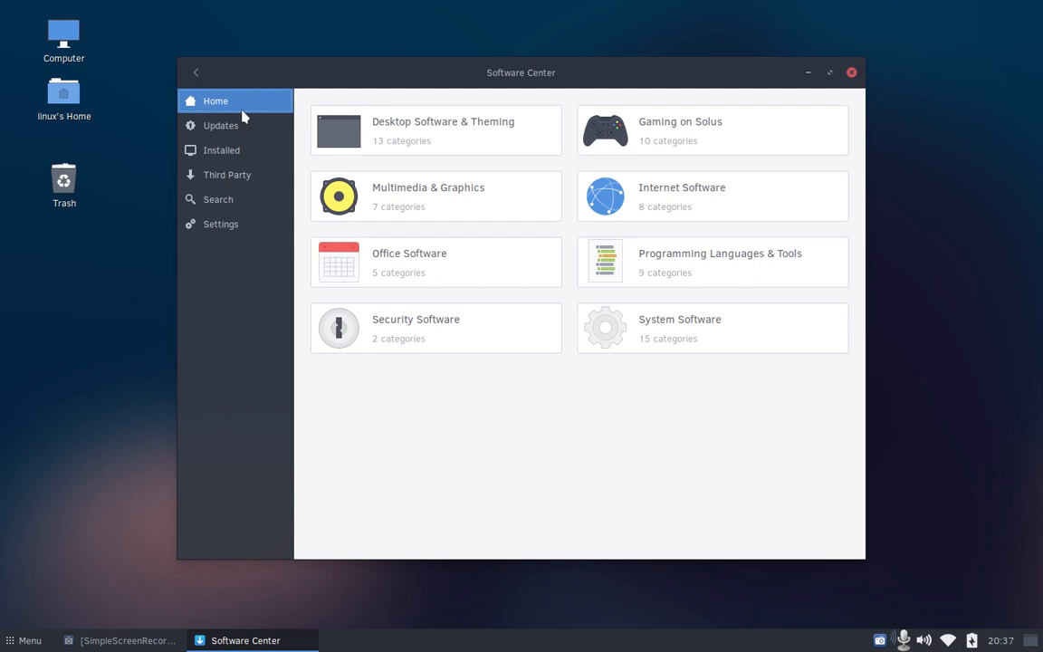
{"action": "left_click", "coordinate": [851, 74]}
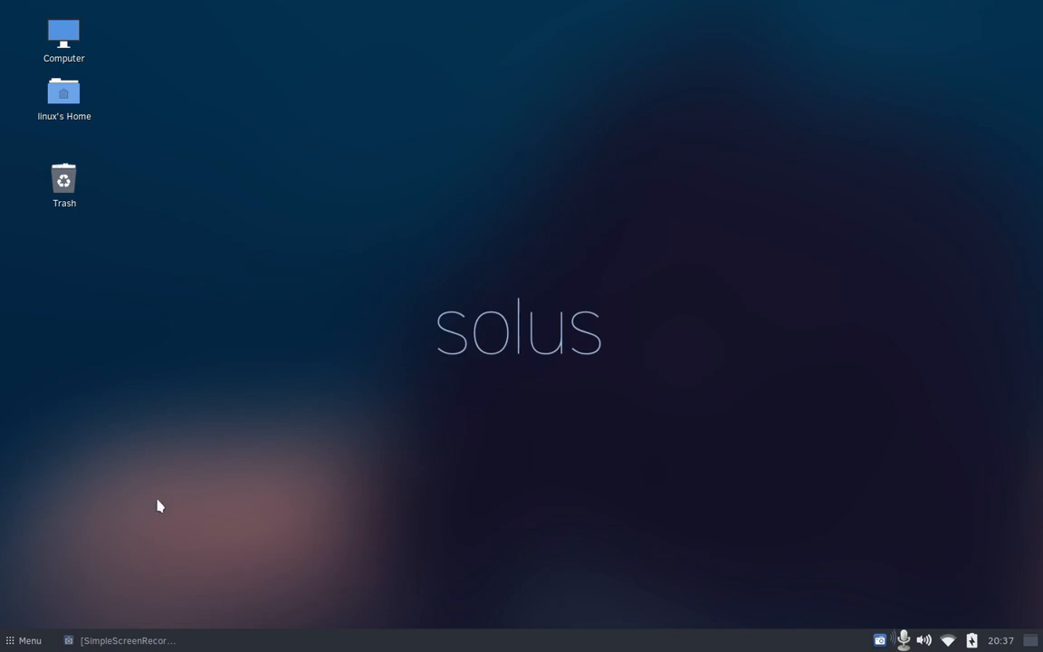
{"action": "left_click", "coordinate": [20, 640]}
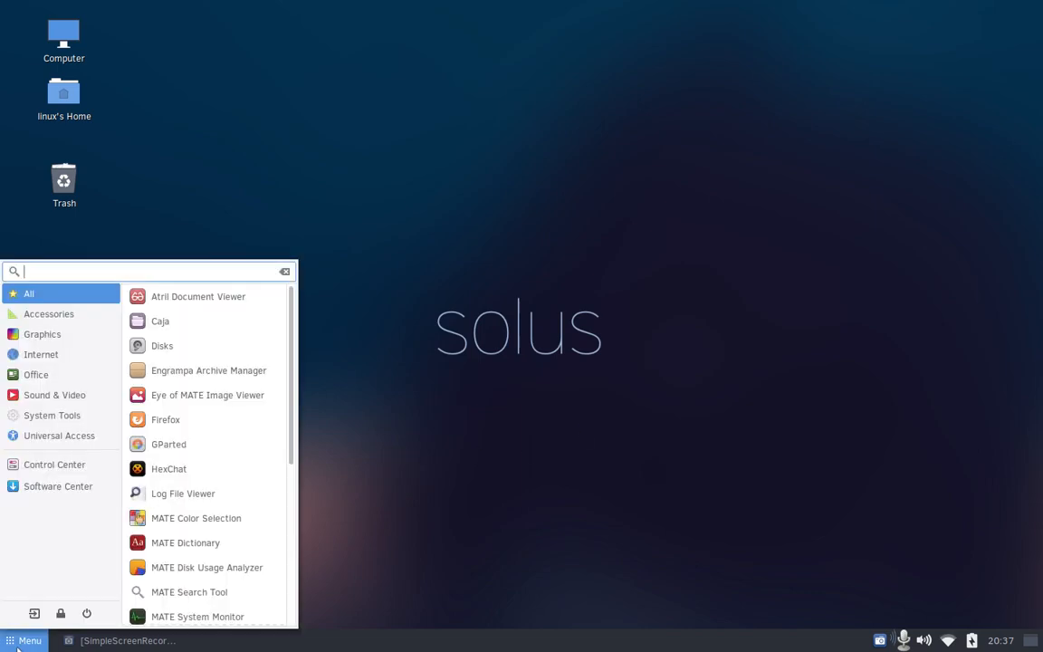
{"action": "left_click", "coordinate": [70, 484]}
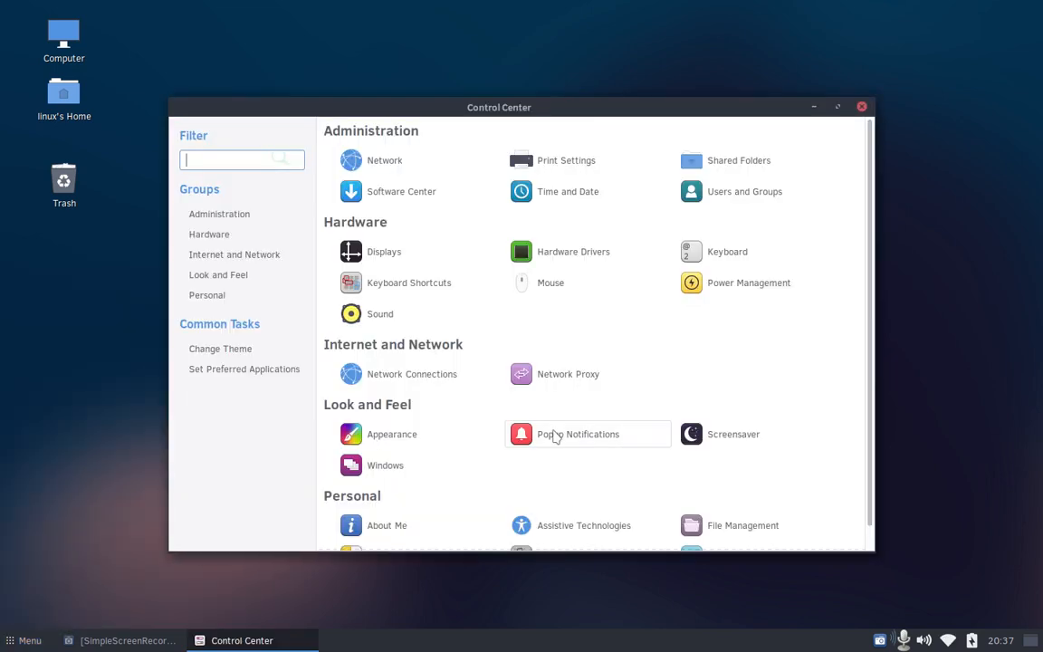
{"action": "left_click", "coordinate": [836, 107]}
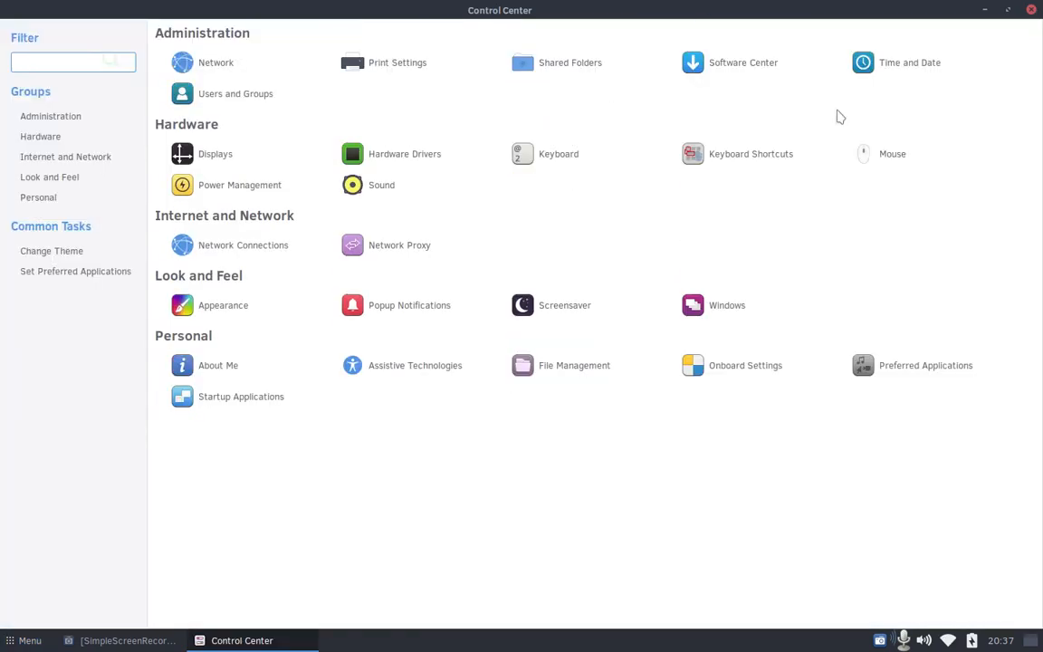
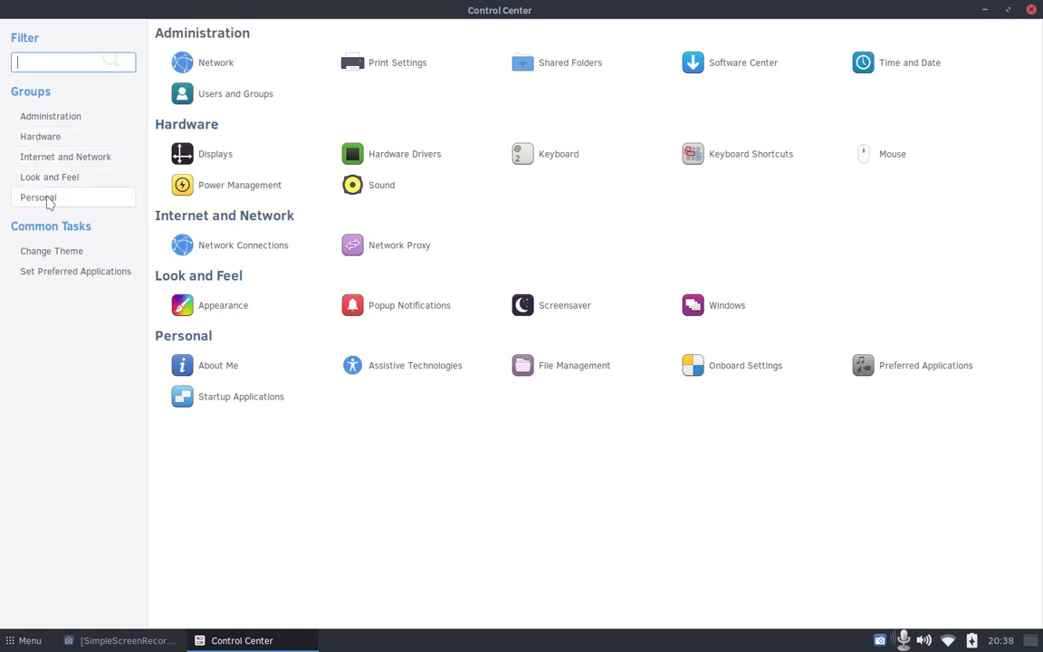
View the preferred applications and theme settings from the common tasks, and close both windows
{"action": "left_click", "coordinate": [61, 274]}
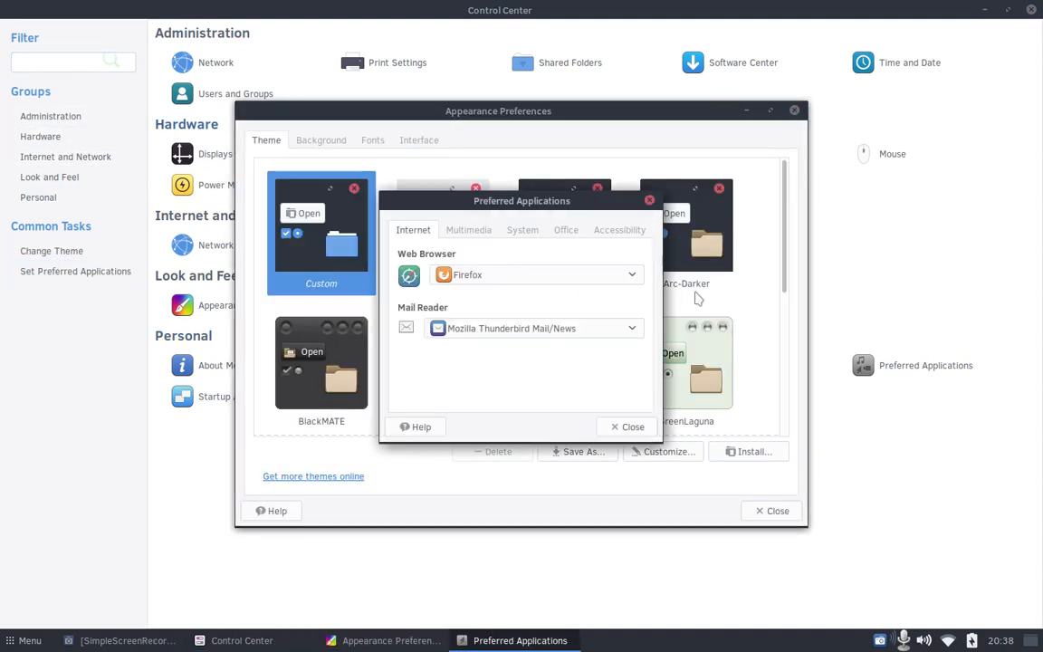
{"action": "left_click", "coordinate": [626, 427]}
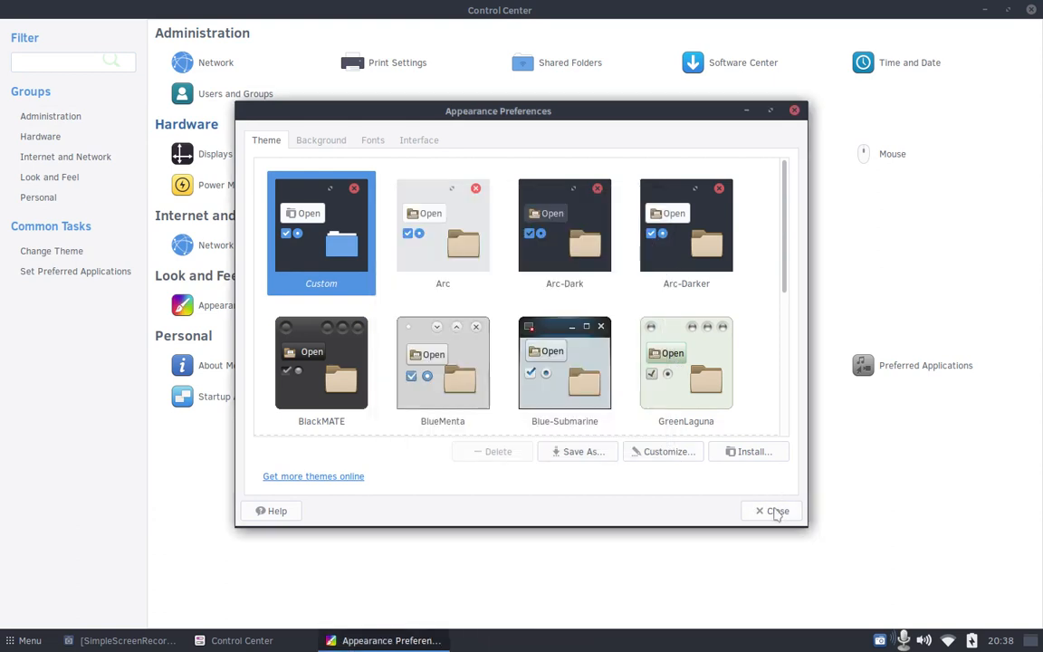
{"action": "left_click", "coordinate": [774, 512]}
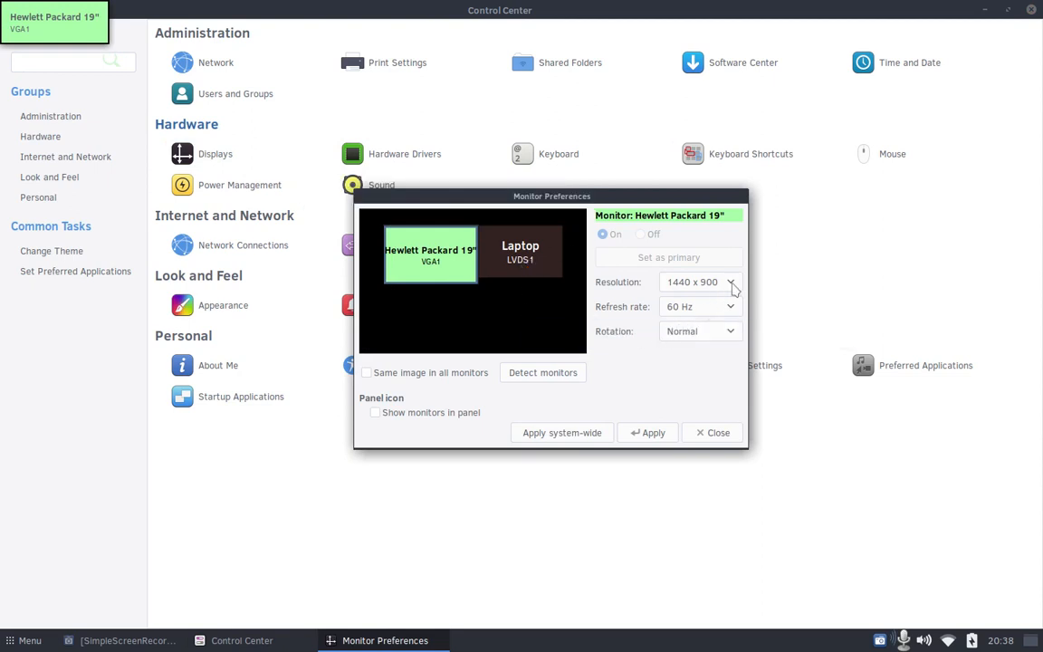
Check the resolution choices for the Hewlett Packard 19" monitor and look at the hardware driver manager, closing each window
{"action": "left_click", "coordinate": [732, 286]}
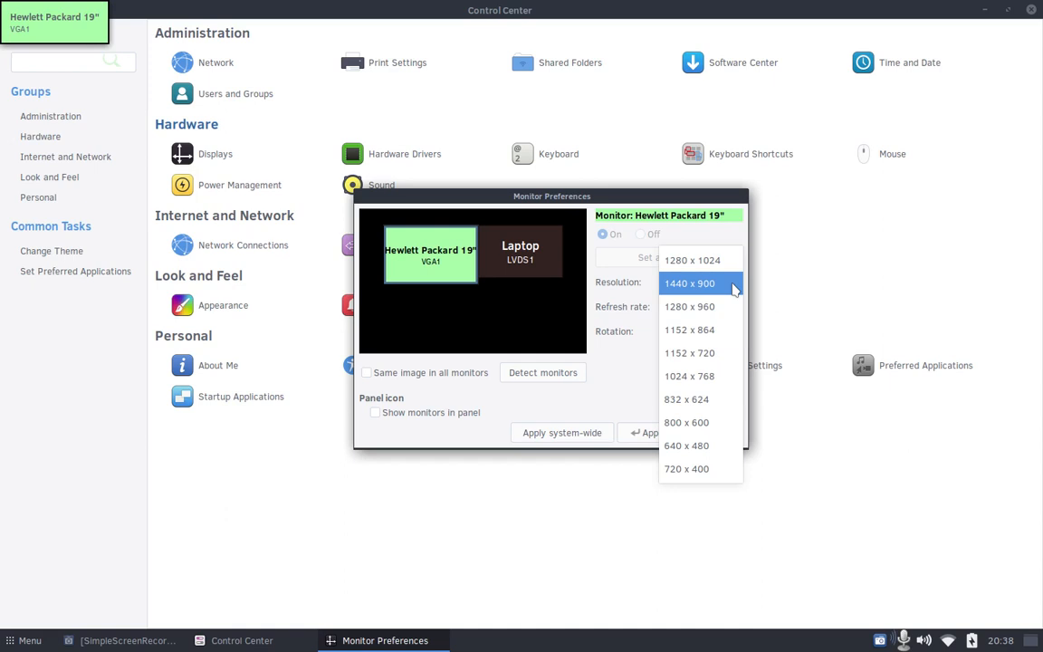
{"action": "left_click", "coordinate": [734, 288]}
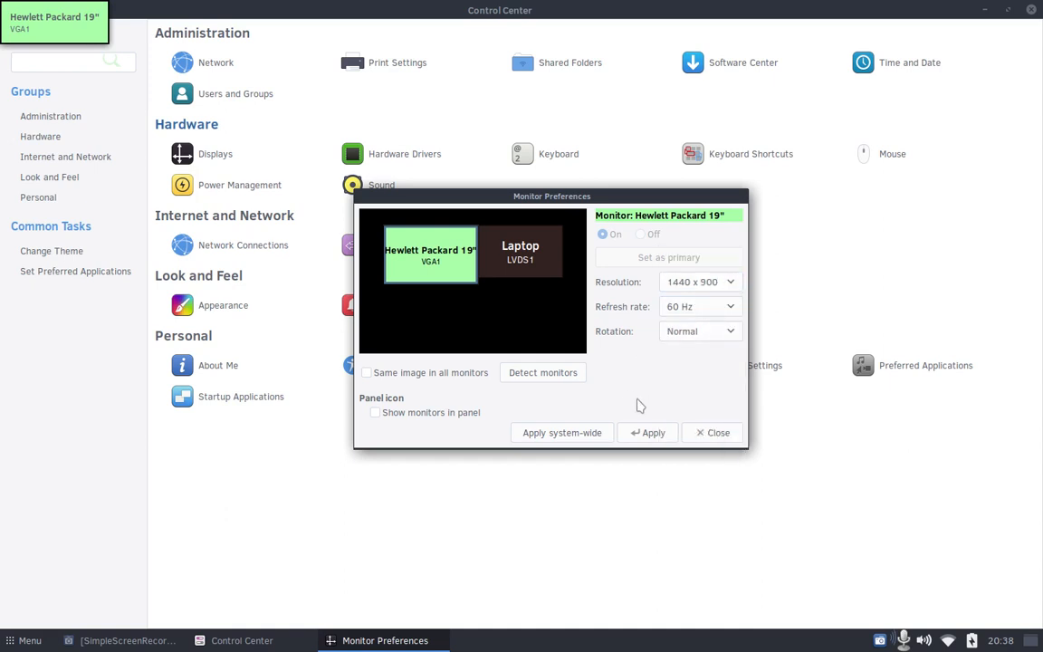
{"action": "left_click", "coordinate": [712, 434]}
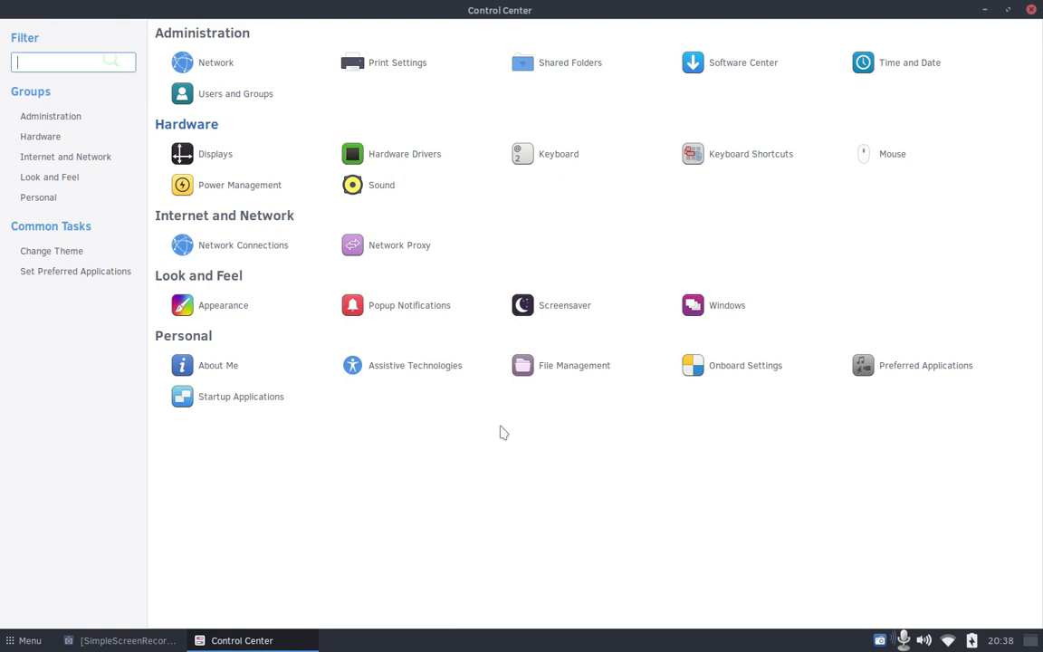
{"action": "left_click", "coordinate": [407, 160]}
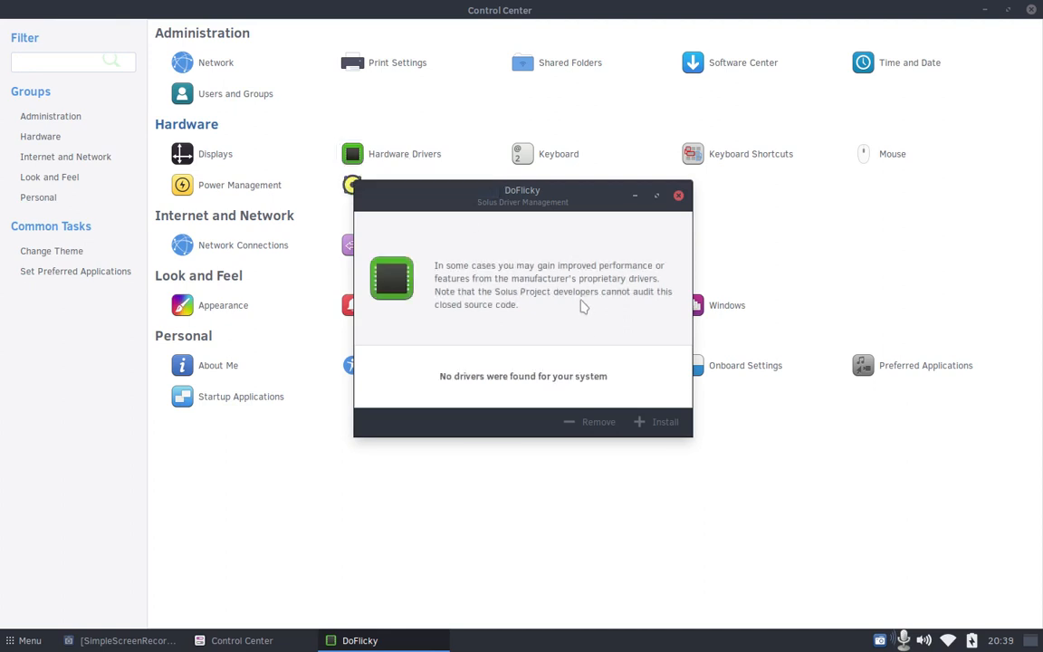
{"action": "left_click", "coordinate": [678, 195]}
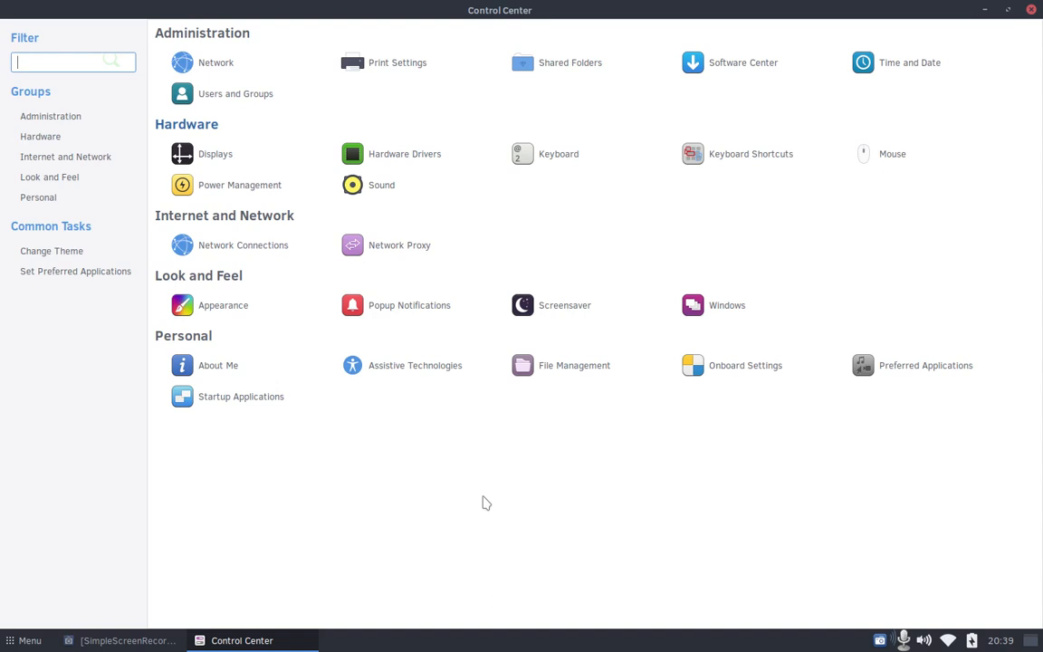
Look through the Sound Preferences for hardware, input, output and applications, and close the window
{"action": "left_click", "coordinate": [394, 193]}
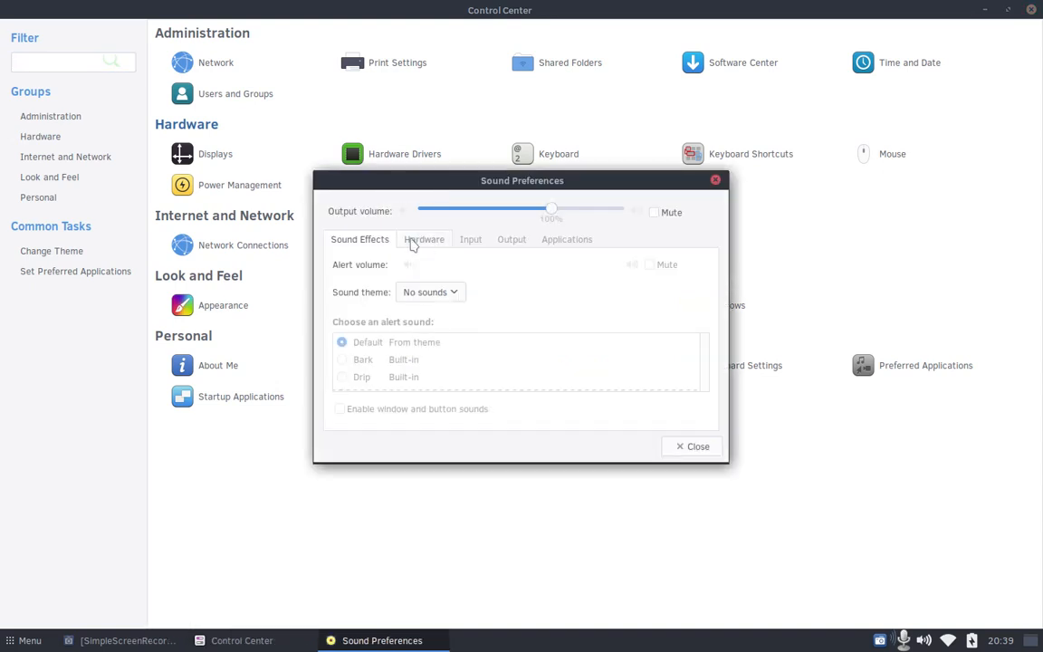
{"action": "left_click", "coordinate": [413, 242]}
{"action": "left_click", "coordinate": [472, 245]}
{"action": "left_click", "coordinate": [512, 241]}
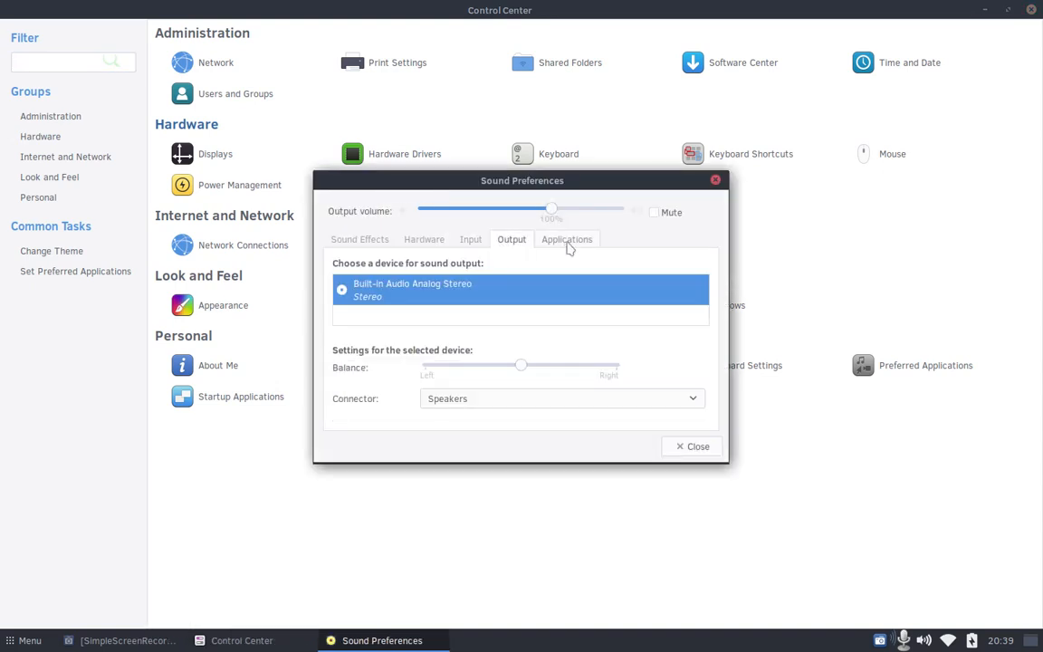
{"action": "left_click", "coordinate": [568, 242]}
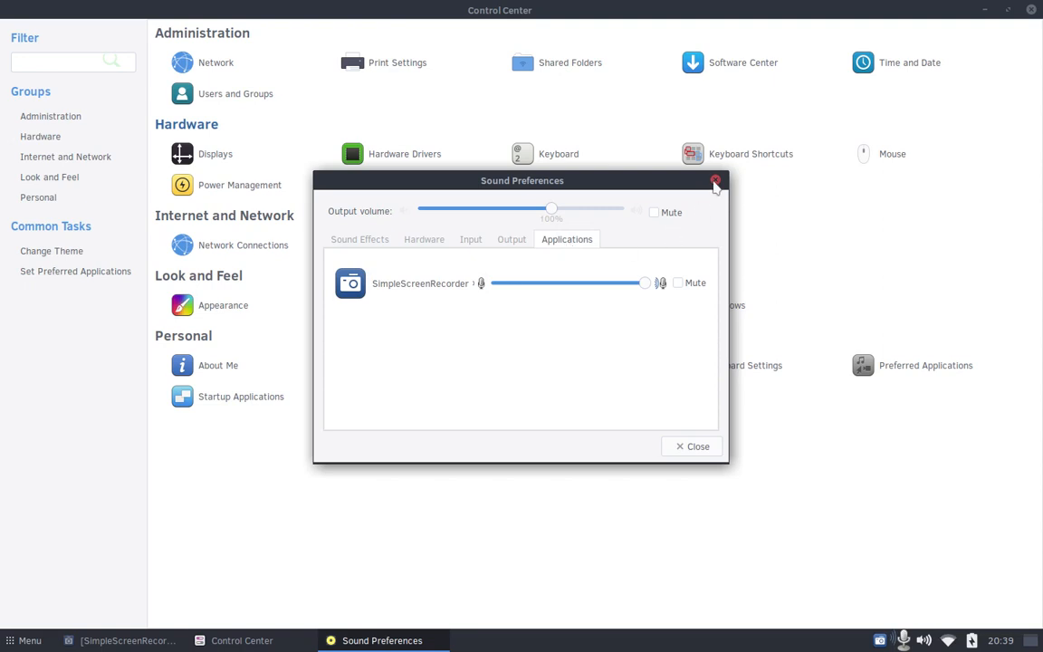
{"action": "left_click", "coordinate": [715, 179]}
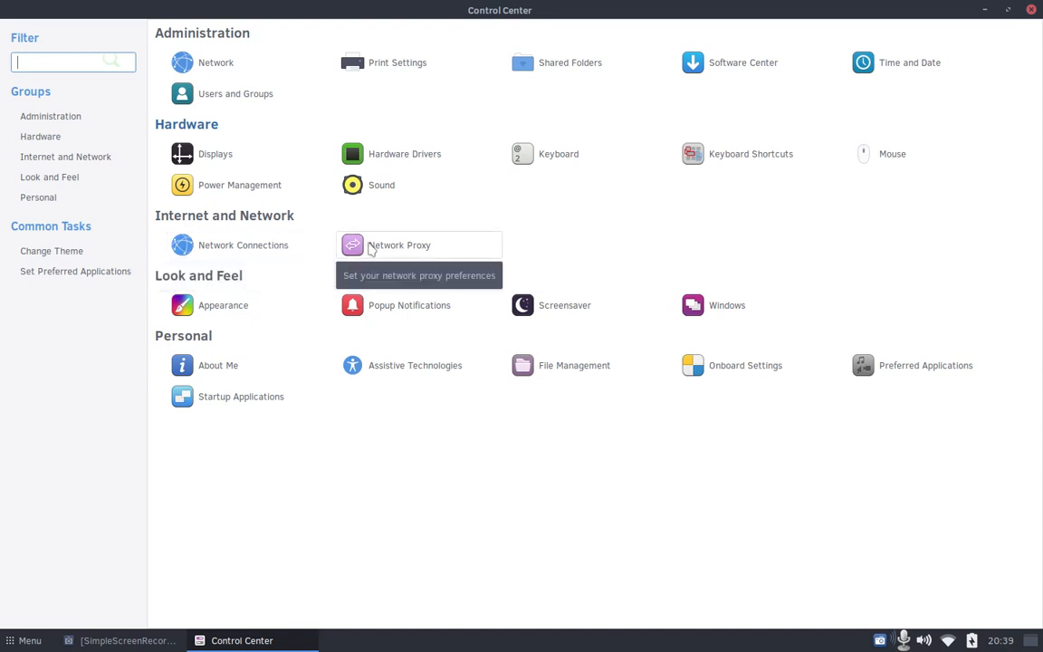
Open the Appearance preferences and look over the available backgrounds and the font settings
{"action": "left_click", "coordinate": [221, 308]}
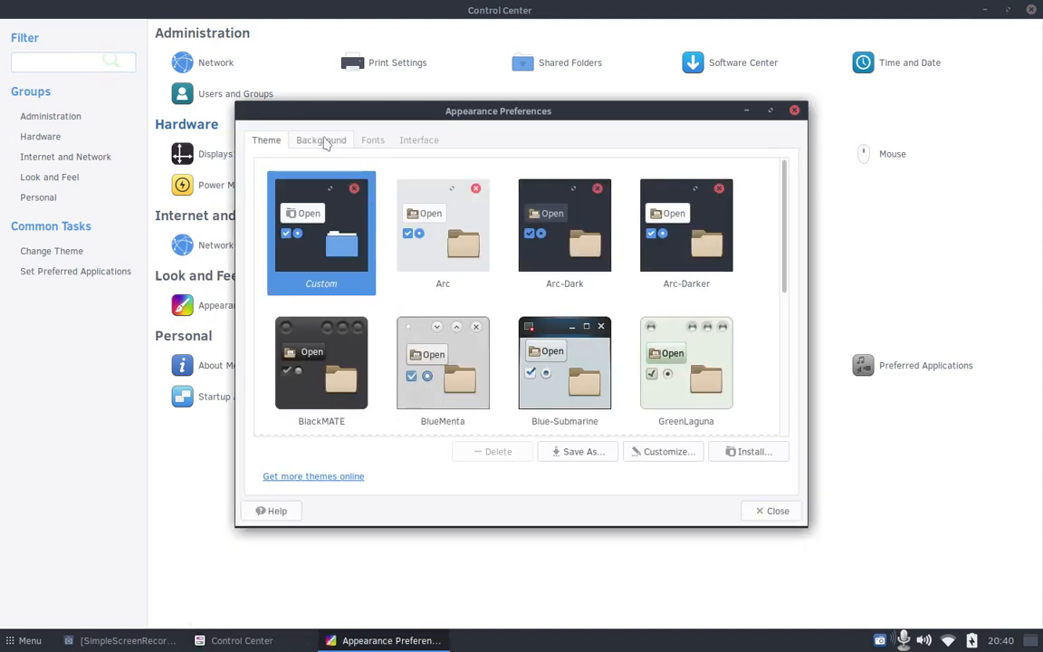
{"action": "left_click", "coordinate": [323, 140]}
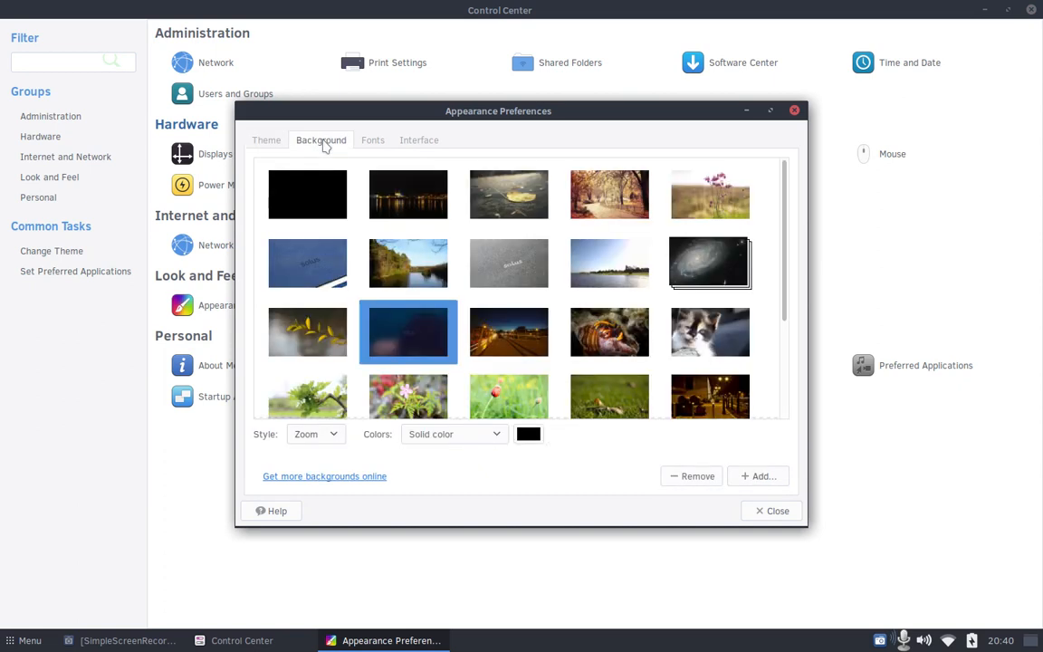
{"action": "scroll", "coordinate": [593, 279], "scroll_direction": "down", "scroll_amount": 3}
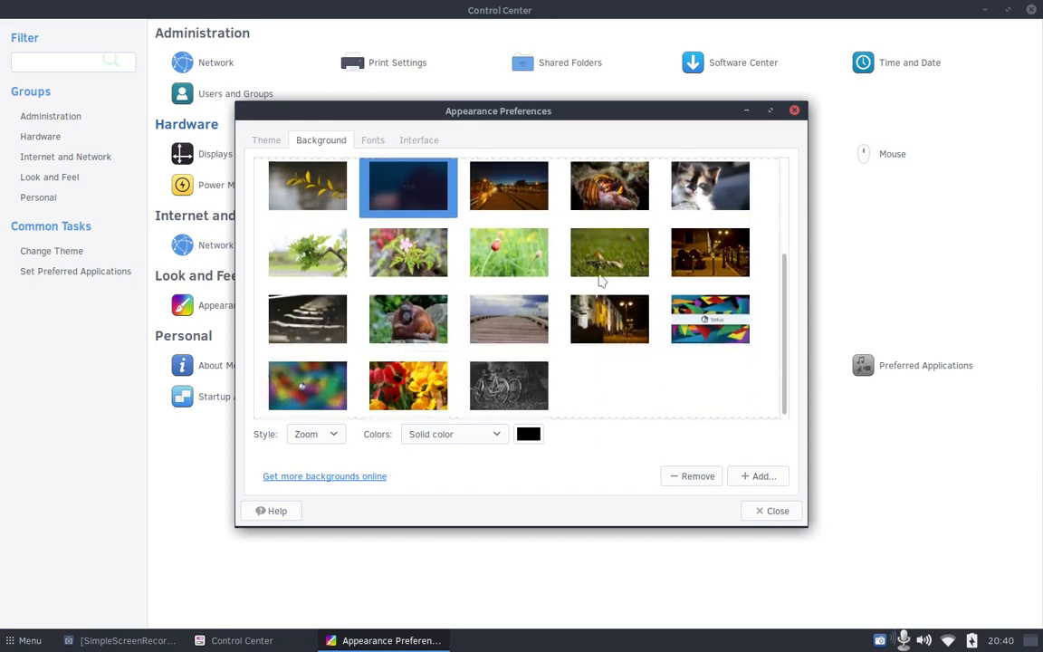
{"action": "scroll", "coordinate": [599, 275], "scroll_direction": "up", "scroll_amount": 3}
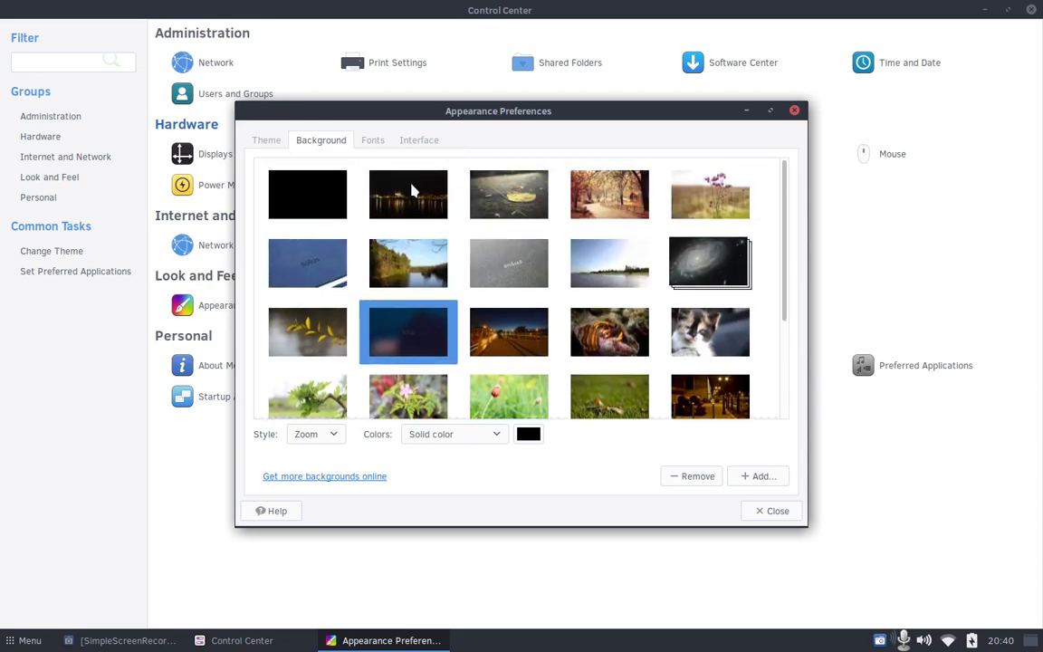
{"action": "left_click", "coordinate": [375, 143]}
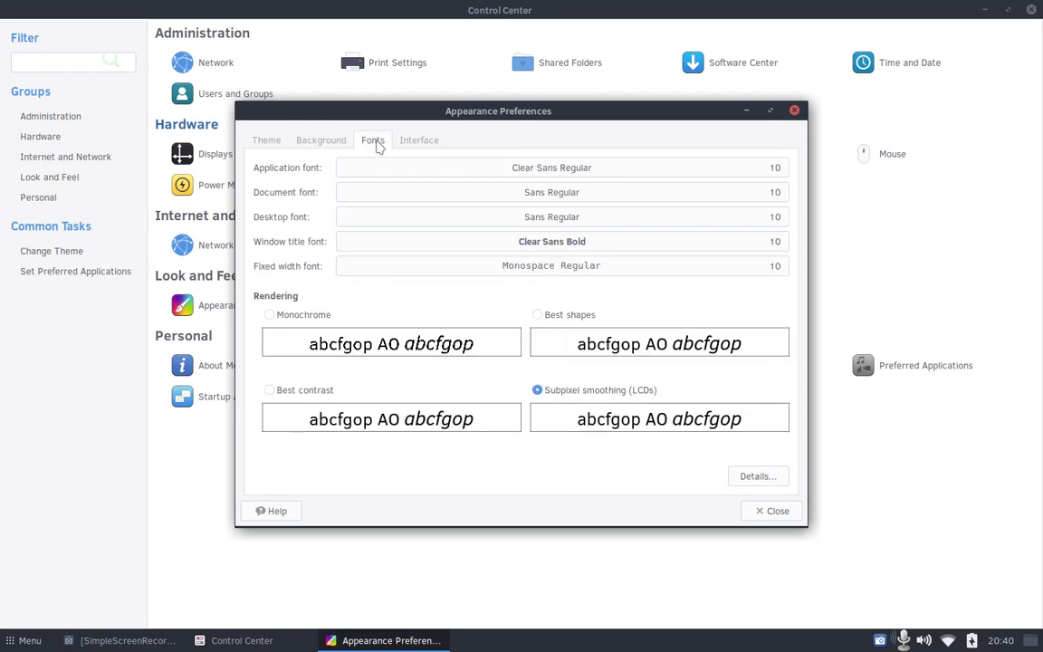
{"action": "left_click", "coordinate": [332, 145]}
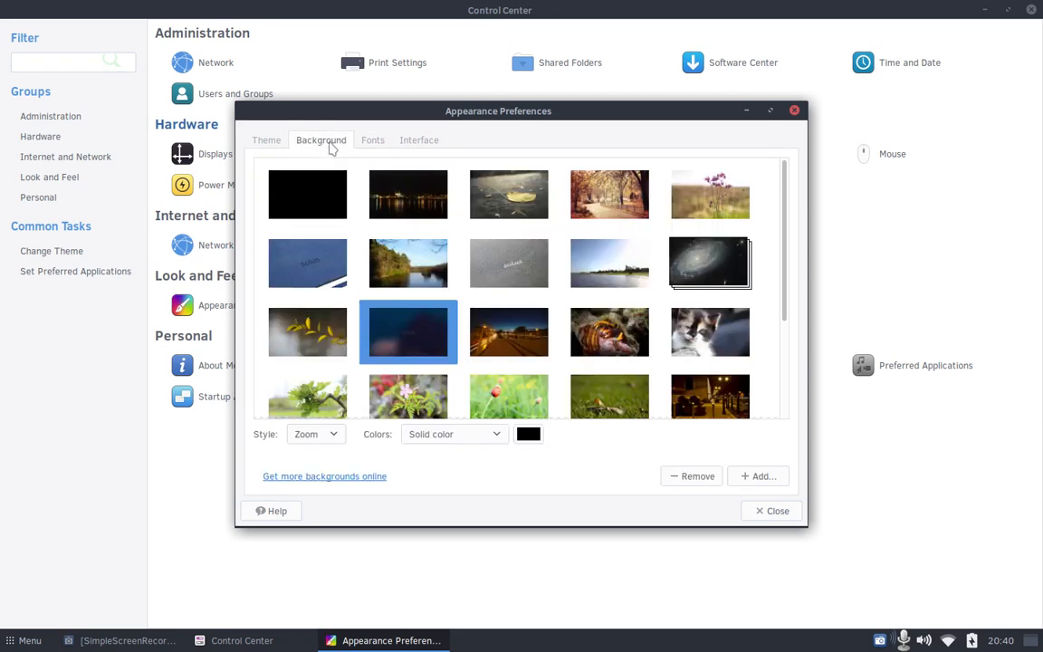
{"action": "left_click", "coordinate": [372, 143]}
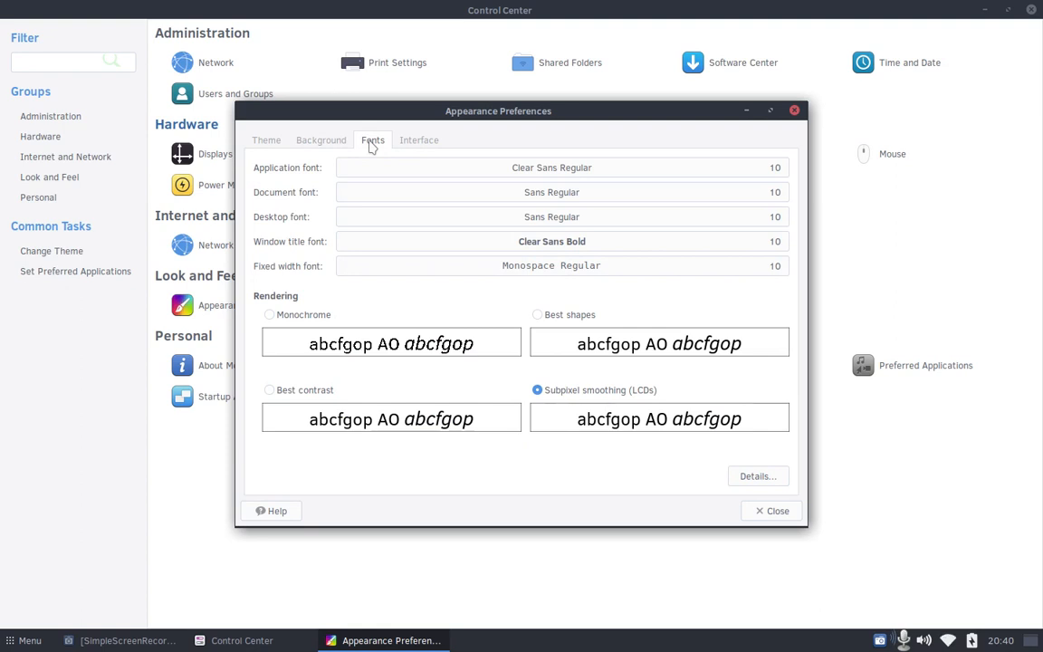
Switch the icons in menus off and back on in the appearance interface settings
{"action": "left_click", "coordinate": [418, 143]}
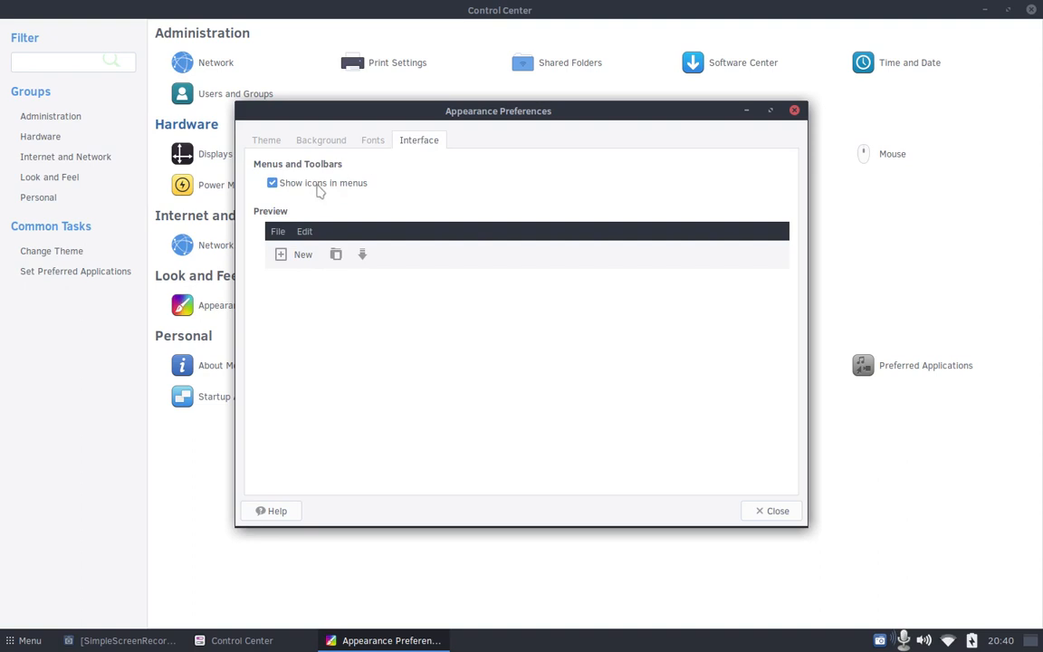
{"action": "left_click", "coordinate": [318, 184]}
{"action": "left_click", "coordinate": [319, 188]}
Open the customization of the Custom theme and look through its control styles from Arc to TraditionalOk
{"action": "left_click", "coordinate": [267, 144]}
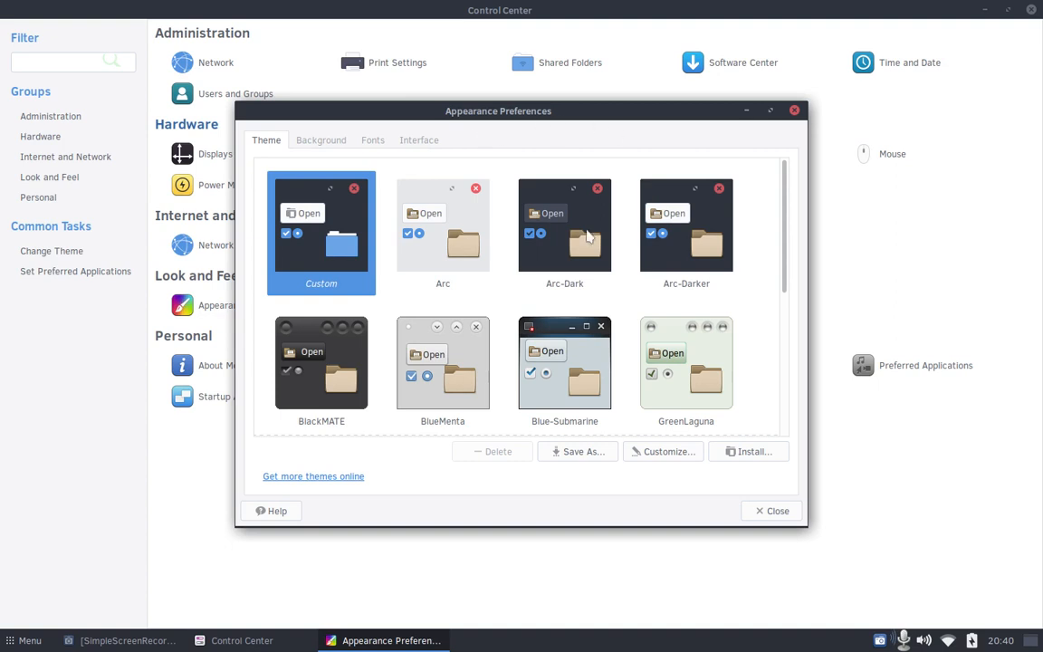
{"action": "left_click", "coordinate": [645, 453]}
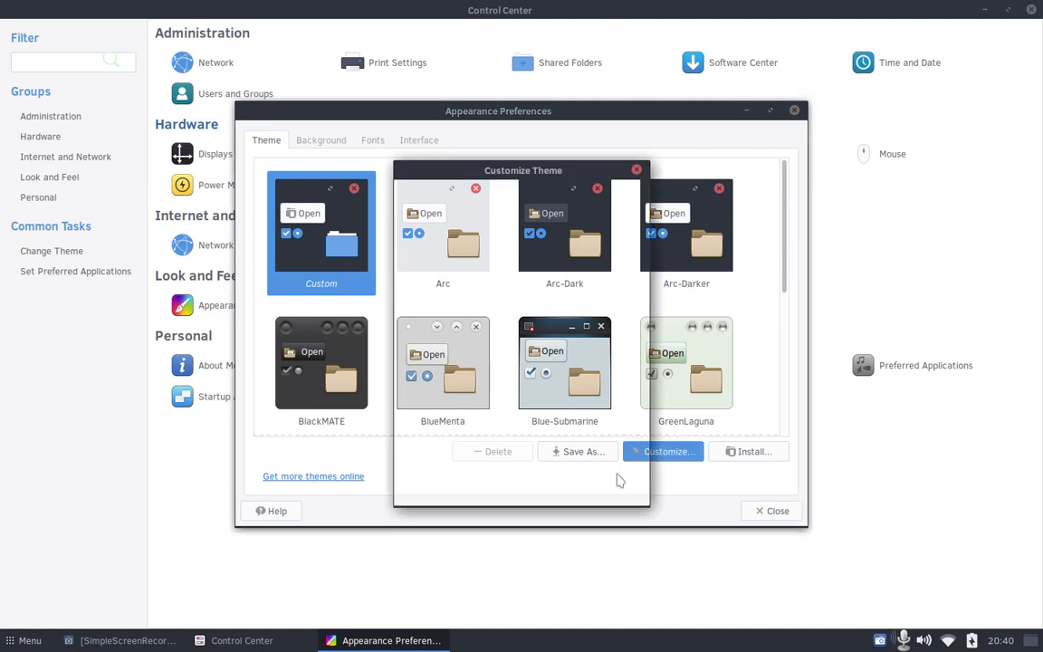
{"action": "scroll", "coordinate": [541, 336], "scroll_direction": "down", "scroll_amount": 5}
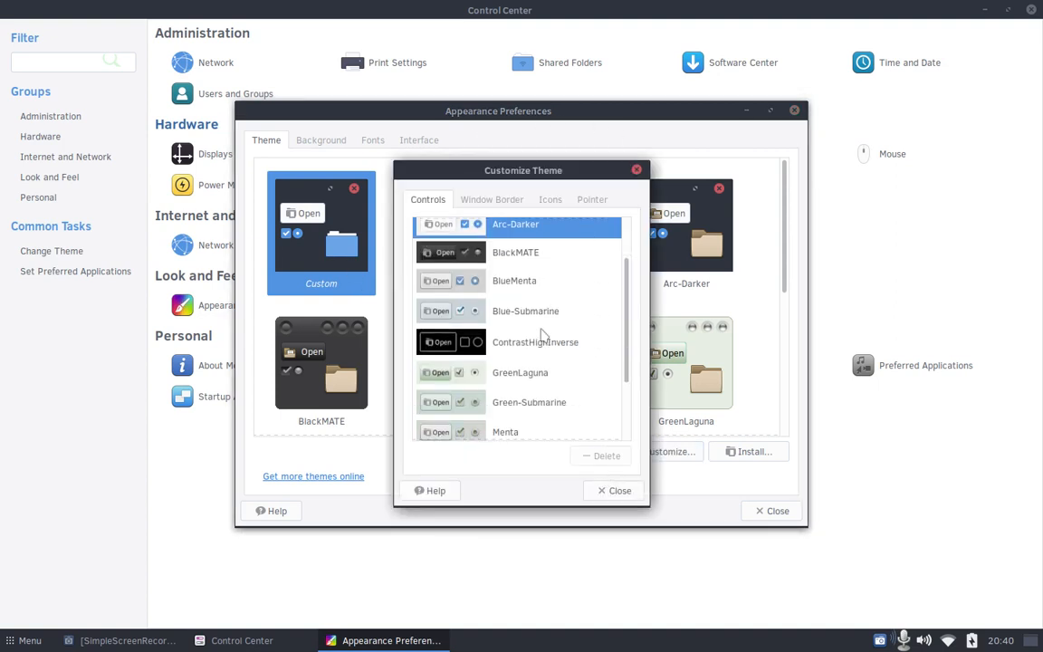
{"action": "scroll", "coordinate": [541, 337], "scroll_direction": "up", "scroll_amount": 5}
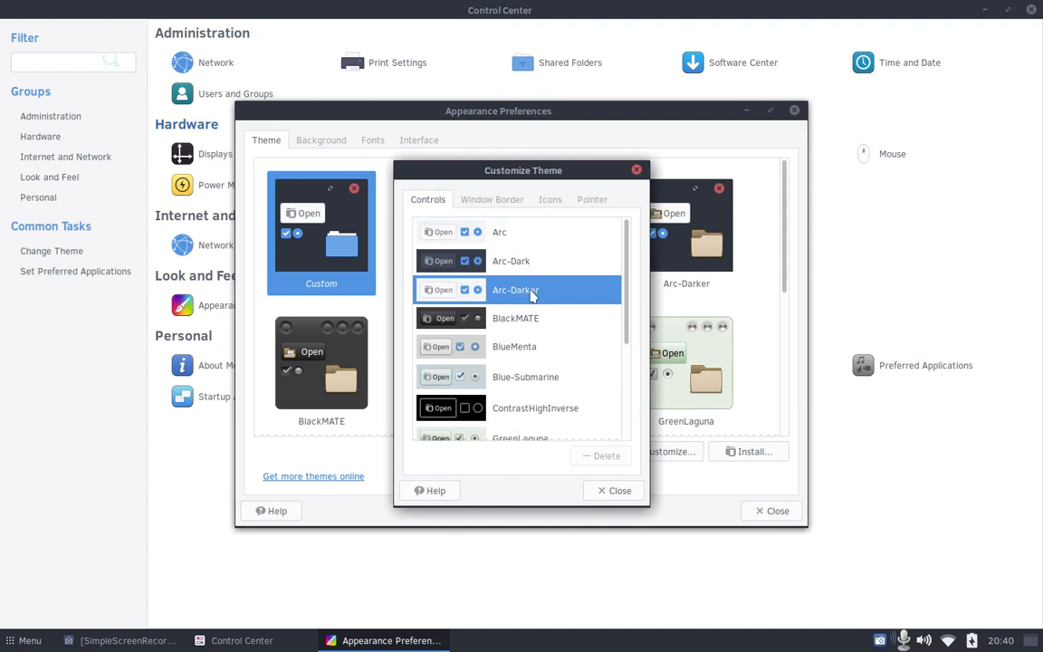
{"action": "scroll", "coordinate": [572, 344], "scroll_direction": "down", "scroll_amount": 5}
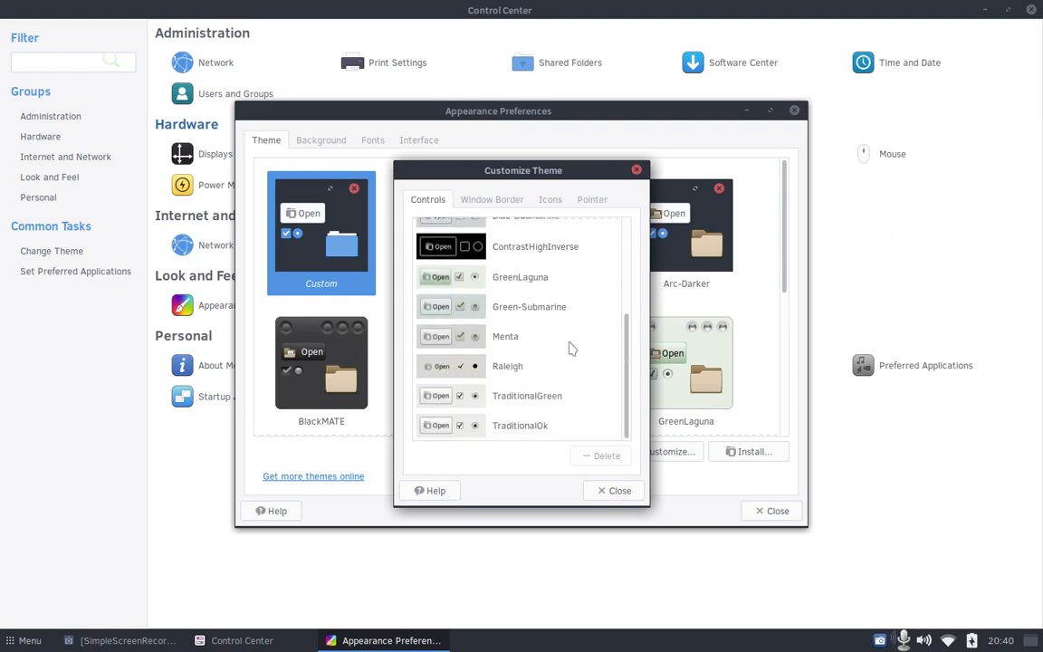
{"action": "scroll", "coordinate": [572, 348], "scroll_direction": "up", "scroll_amount": 5}
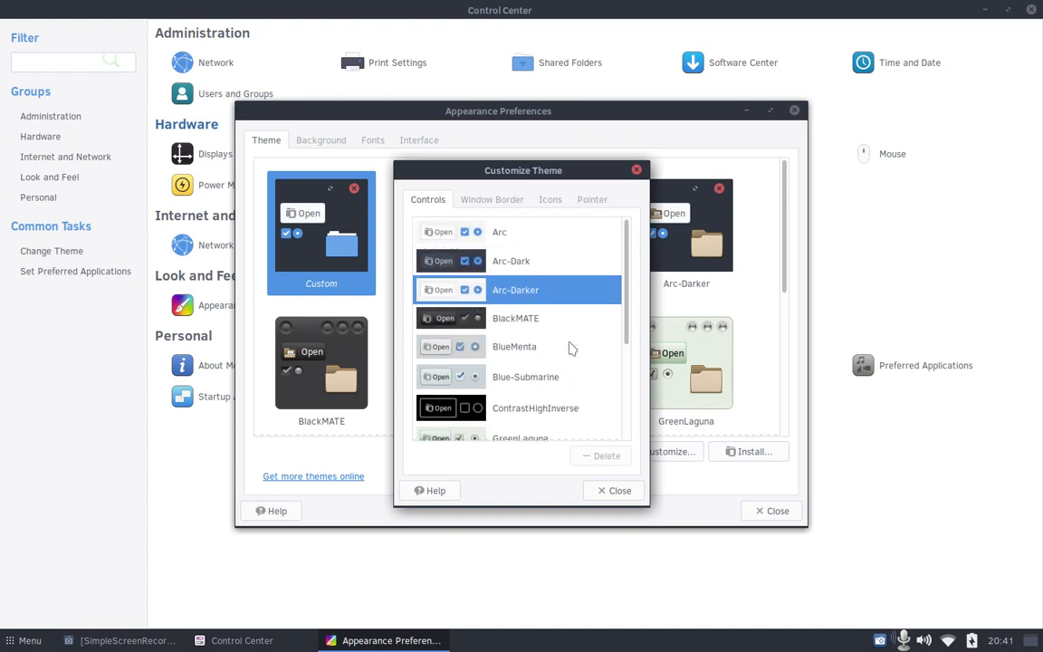
Review the window border, icon and pointer choices for the Custom theme and close the customization window
{"action": "left_click", "coordinate": [491, 200]}
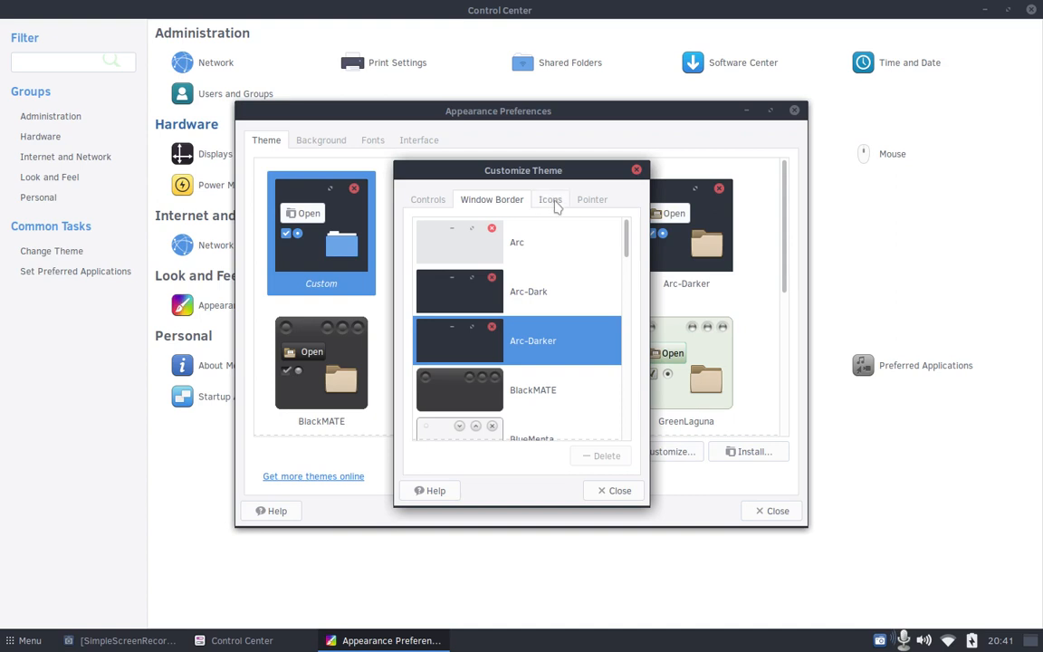
{"action": "left_click", "coordinate": [552, 201]}
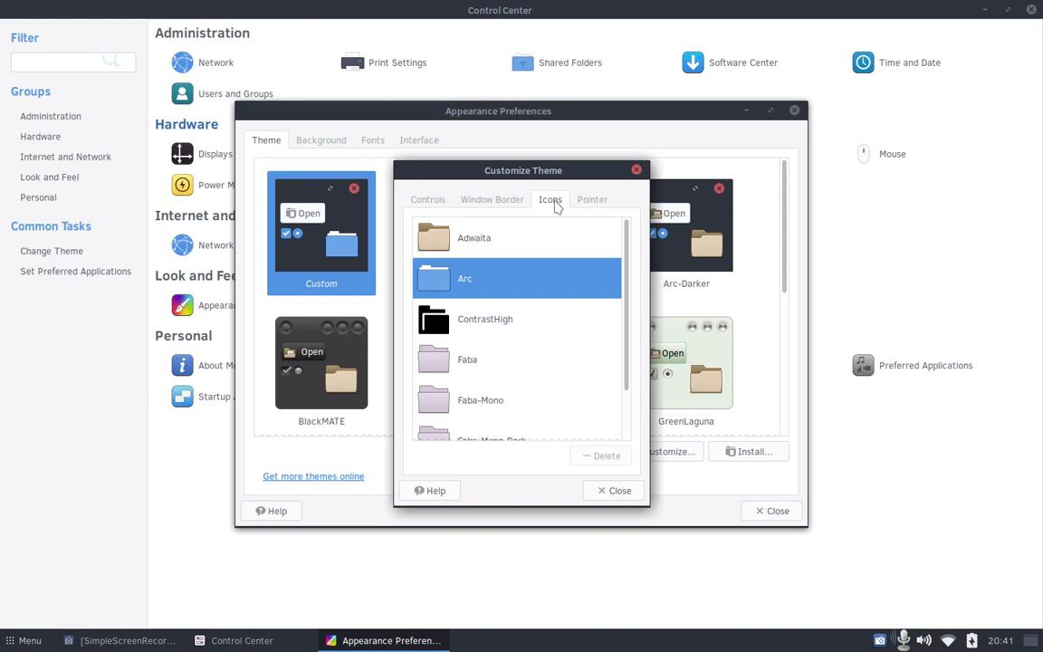
{"action": "scroll", "coordinate": [562, 326], "scroll_direction": "down", "scroll_amount": 3}
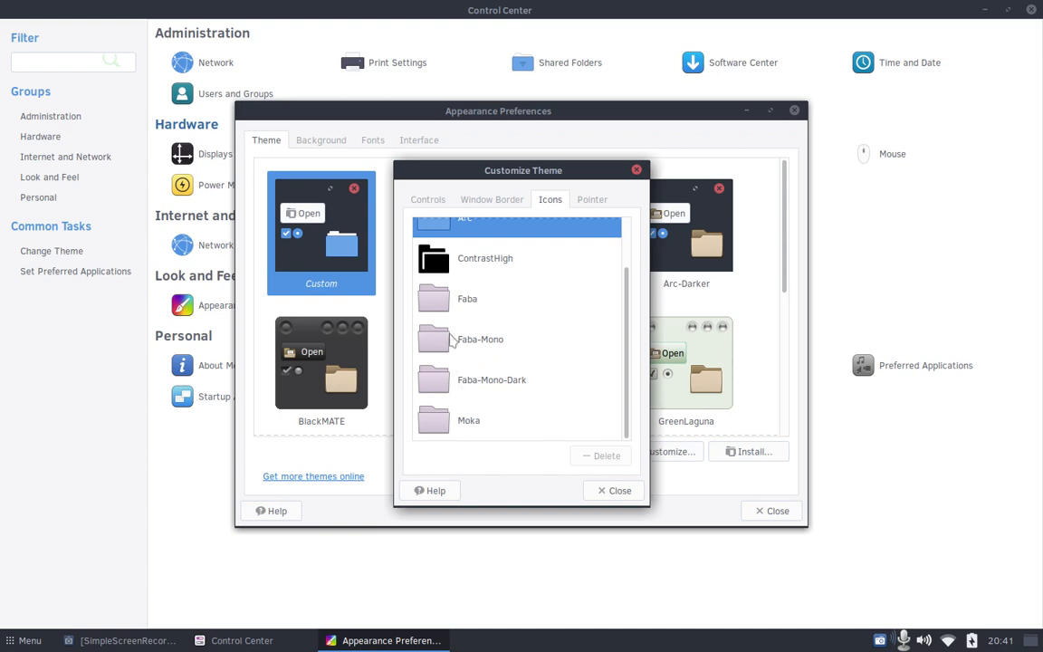
{"action": "scroll", "coordinate": [561, 330], "scroll_direction": "up", "scroll_amount": 2}
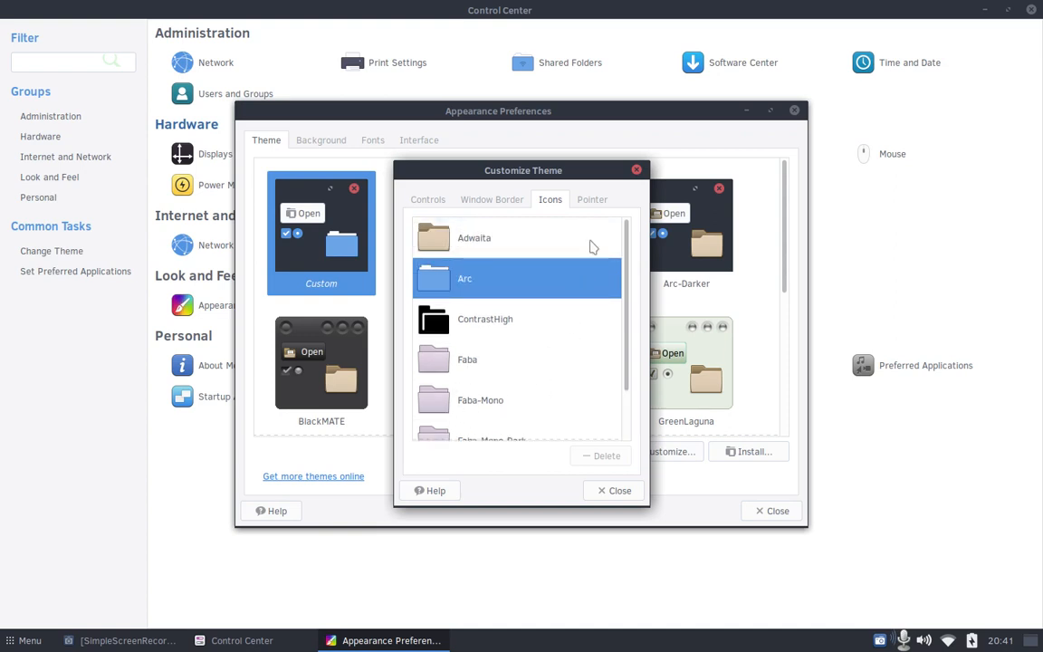
{"action": "left_click", "coordinate": [586, 200]}
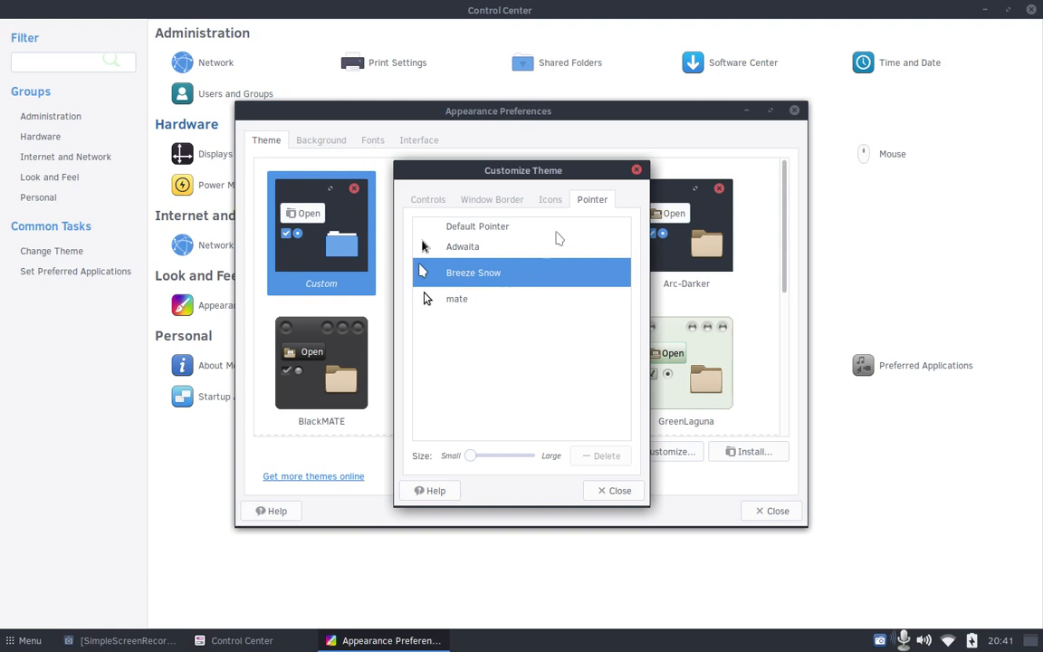
{"action": "left_click", "coordinate": [636, 170]}
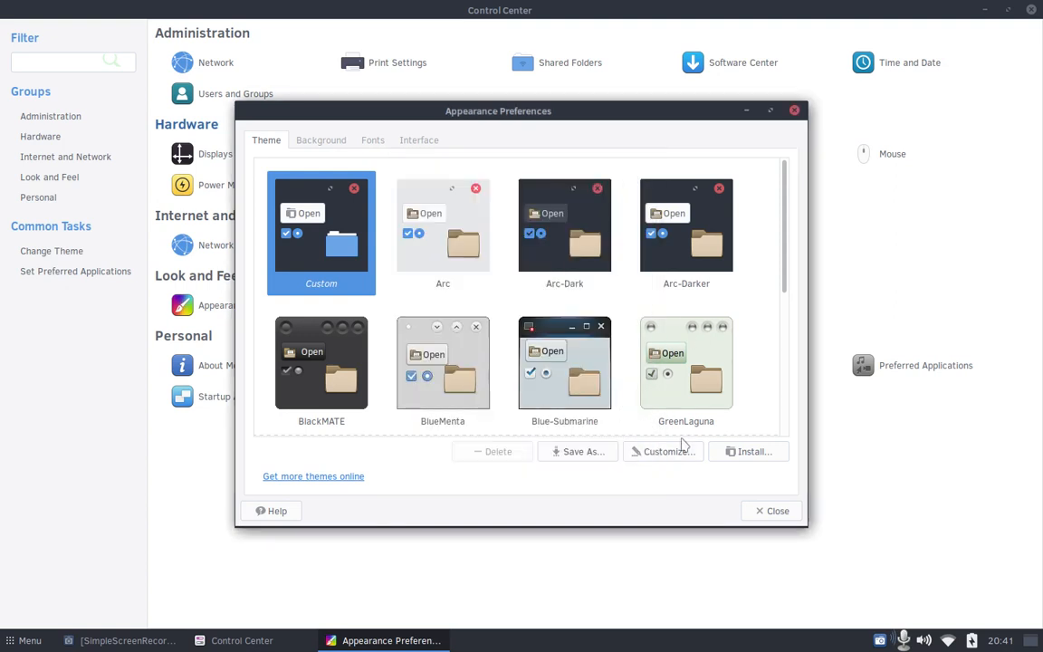
Look over the theme list and the options for saving a theme, cancel the save, and close the Appearance preferences
{"action": "scroll", "coordinate": [751, 328], "scroll_direction": "down", "scroll_amount": 5}
{"action": "scroll", "coordinate": [751, 328], "scroll_direction": "up", "scroll_amount": 5}
{"action": "left_click", "coordinate": [589, 452]}
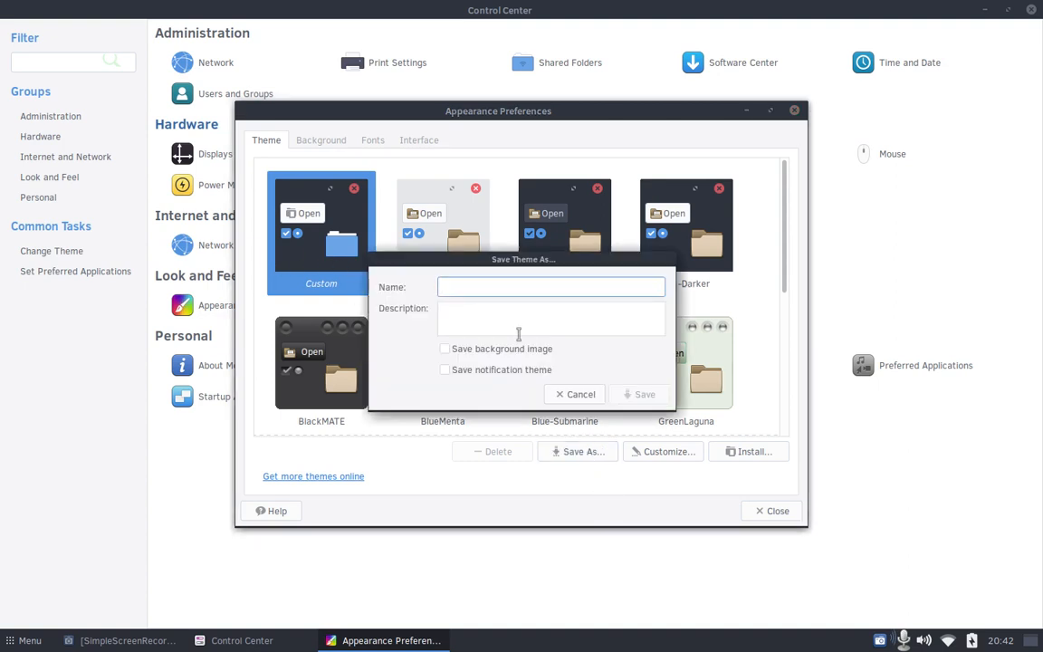
{"action": "left_click", "coordinate": [582, 396]}
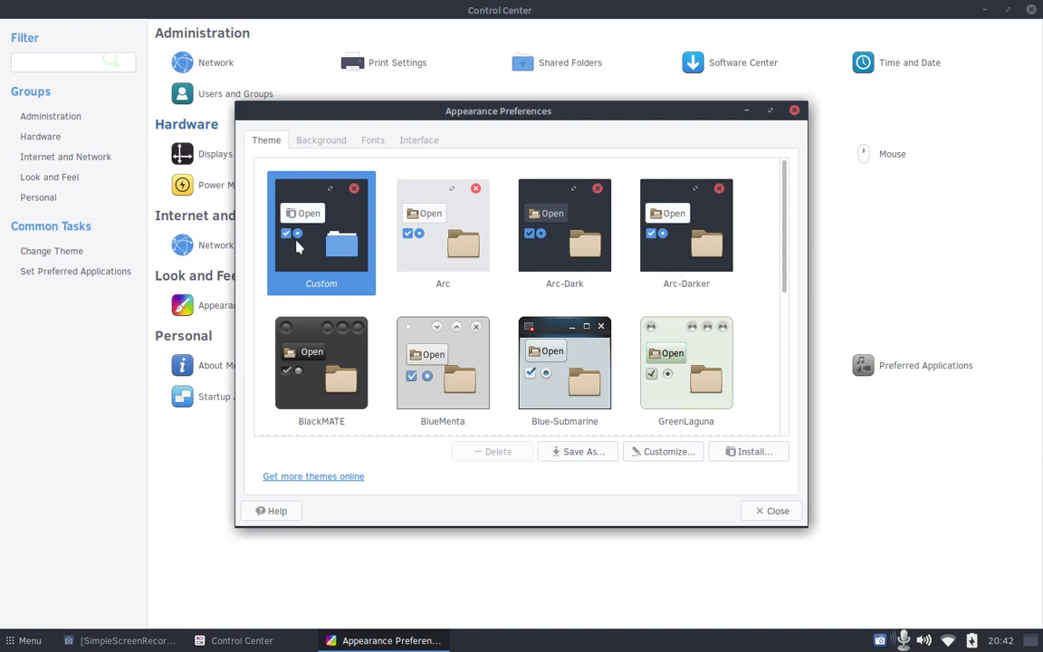
{"action": "left_click", "coordinate": [779, 512]}
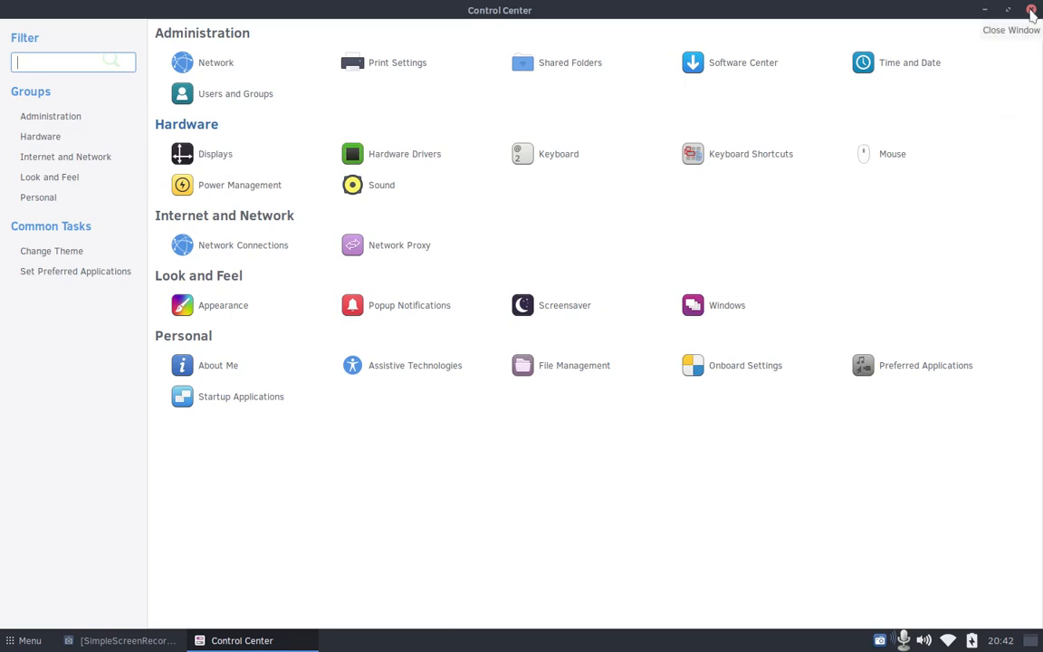
Close the Control Center and browse the applications in each menu category from Accessories through Universal Access
{"action": "left_click", "coordinate": [1031, 10]}
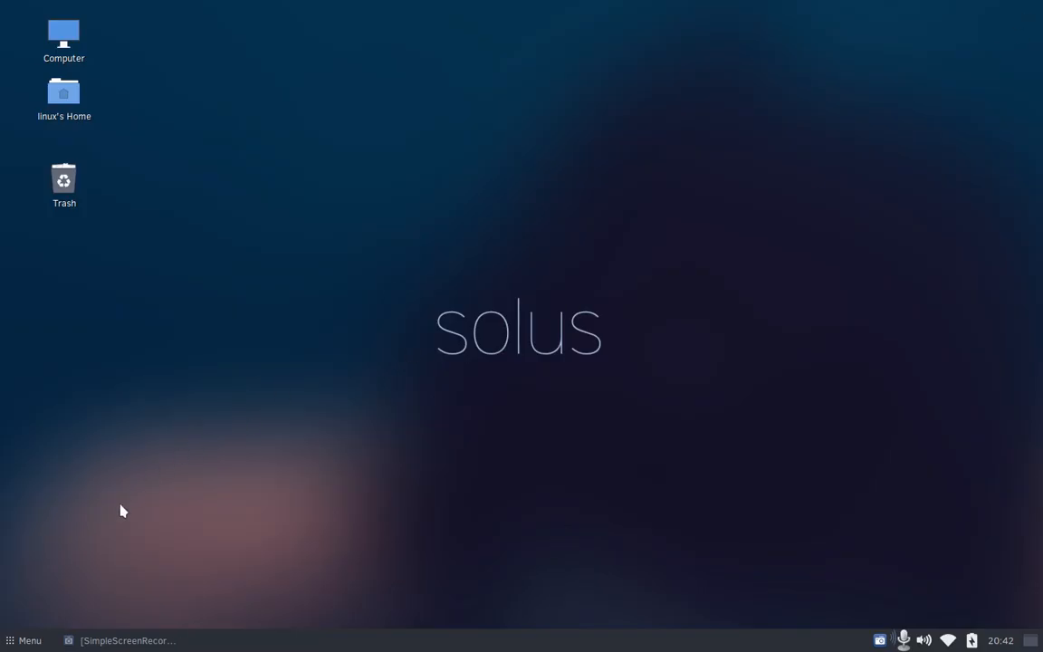
{"action": "left_click", "coordinate": [26, 640]}
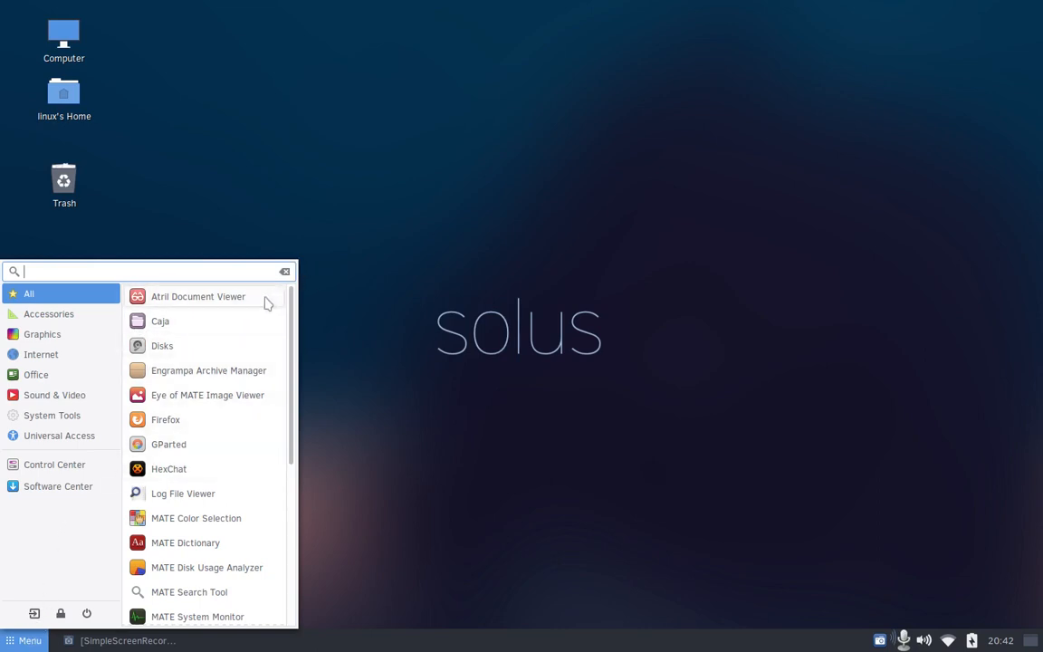
{"action": "left_click", "coordinate": [76, 320]}
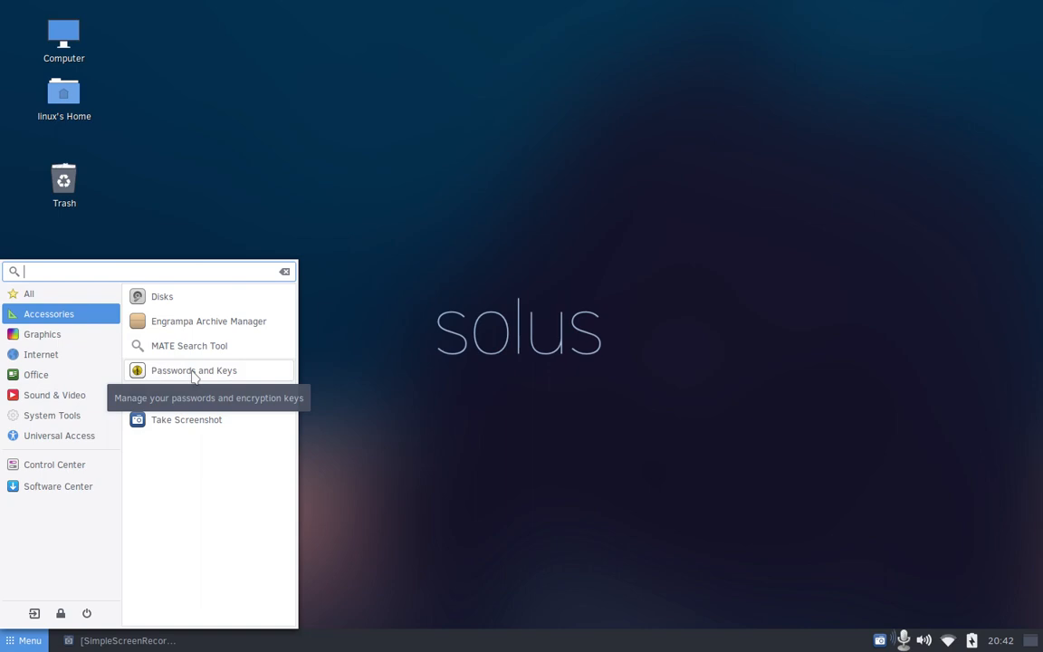
{"action": "left_click", "coordinate": [78, 336]}
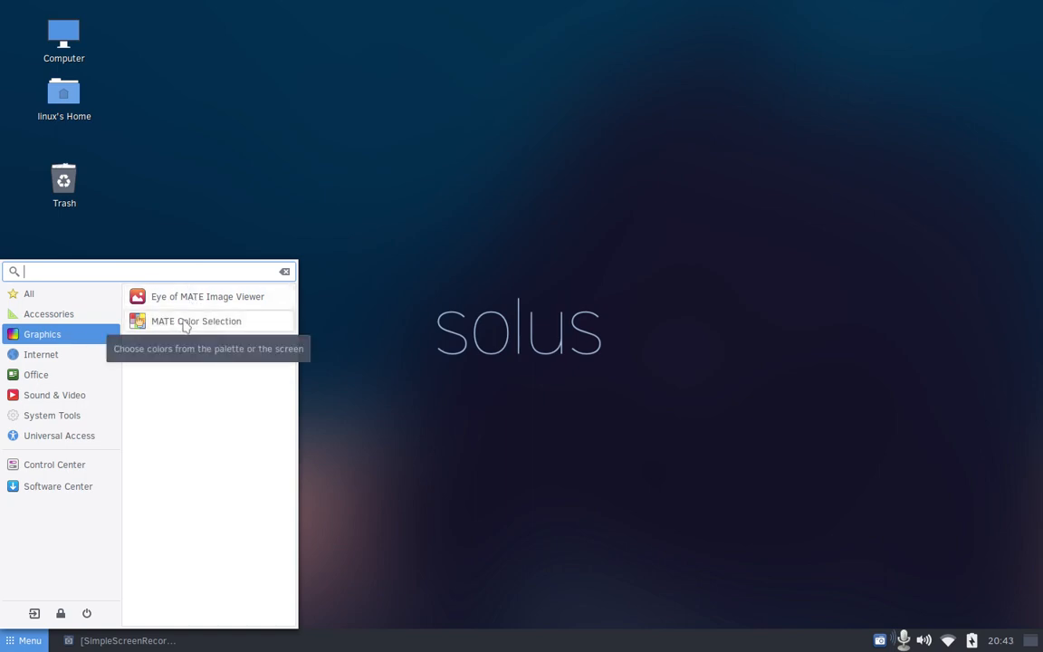
{"action": "left_click", "coordinate": [55, 360]}
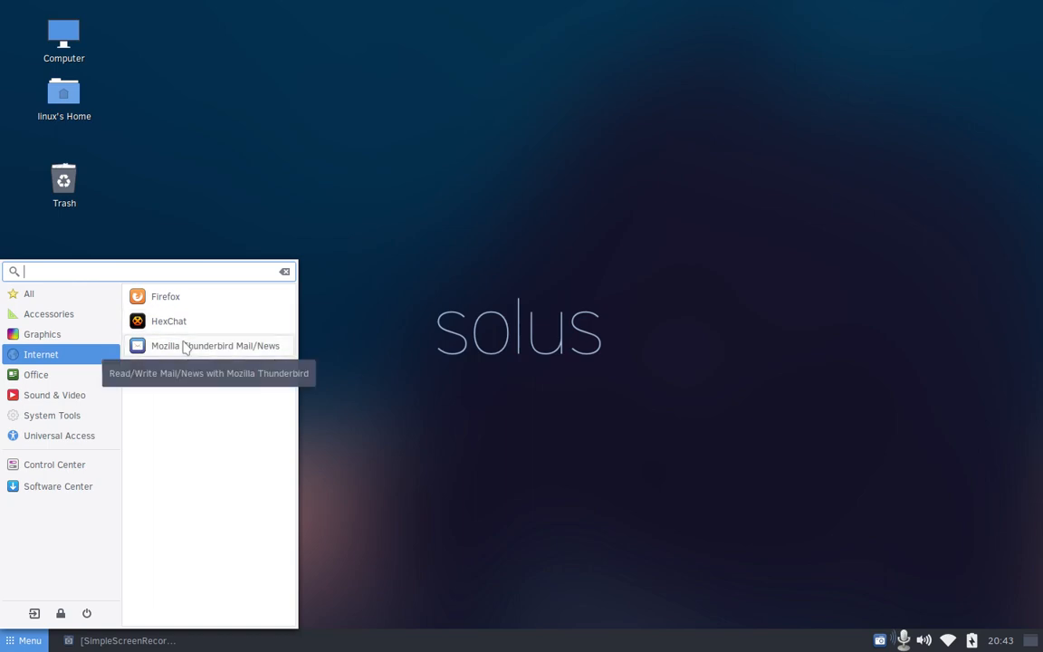
{"action": "left_click", "coordinate": [78, 384]}
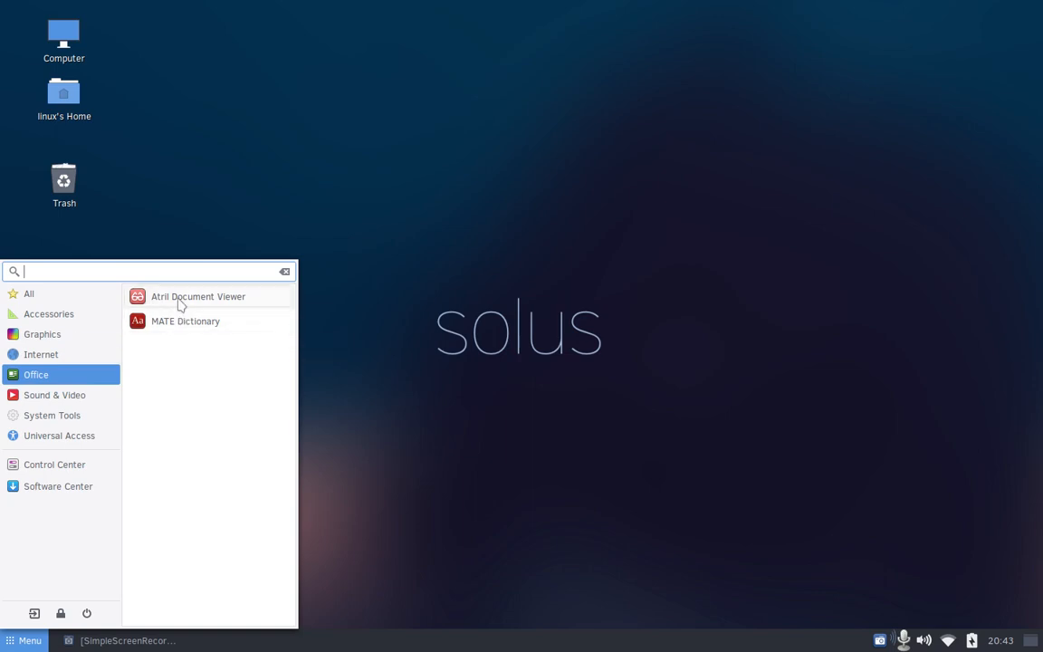
{"action": "left_click", "coordinate": [78, 397]}
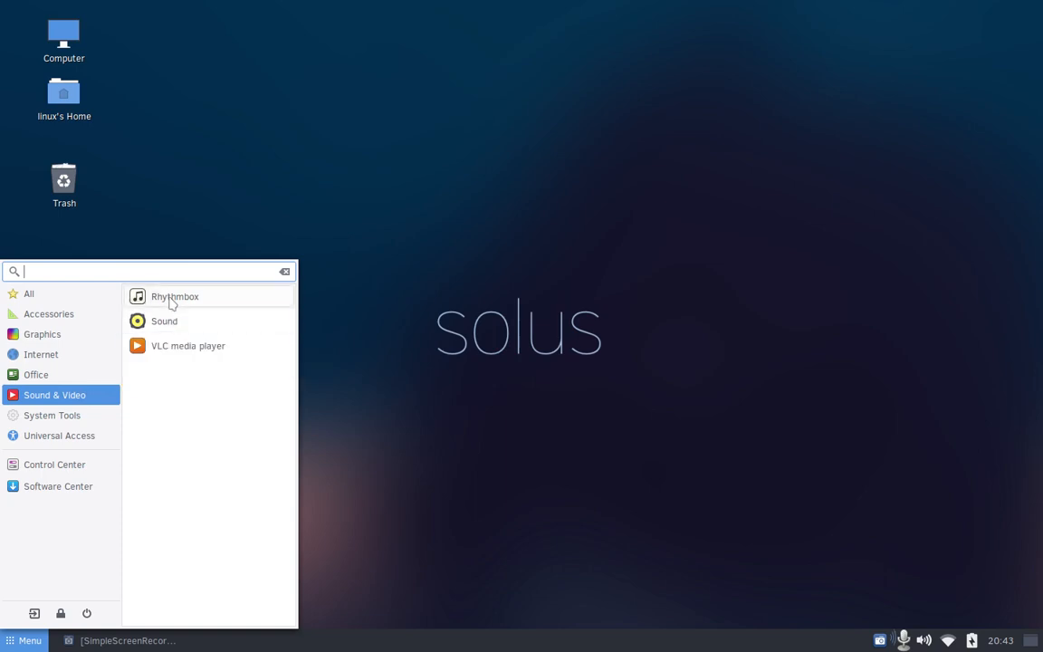
{"action": "left_click", "coordinate": [75, 418]}
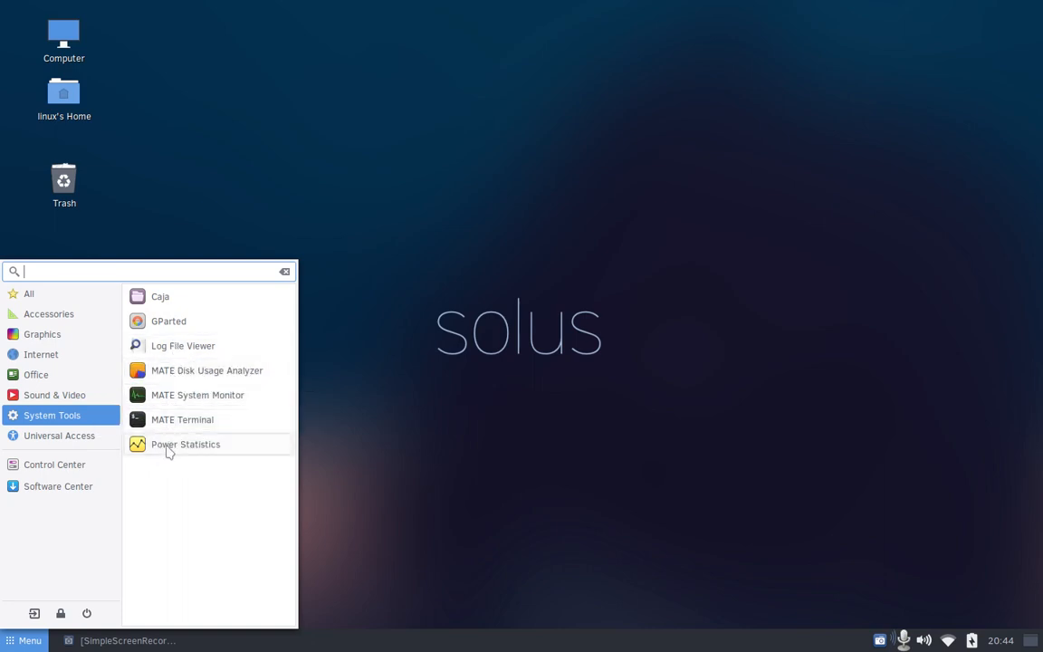
{"action": "left_click", "coordinate": [68, 442]}
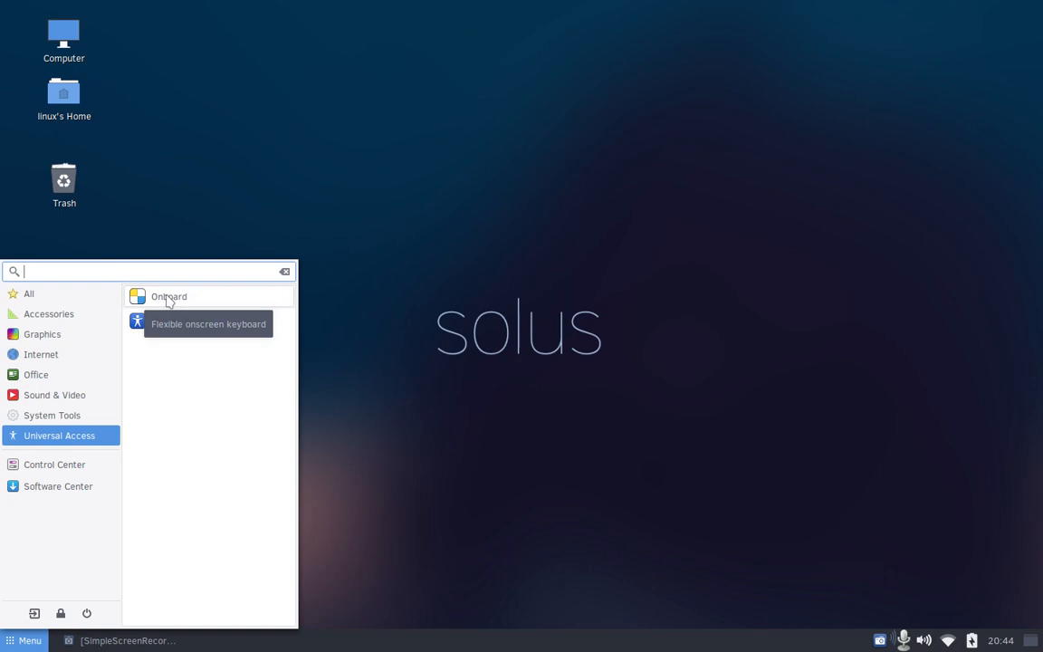
Open the Control Center from the applications menu and close it, then view the full application list and dismiss it
{"action": "left_click", "coordinate": [56, 464]}
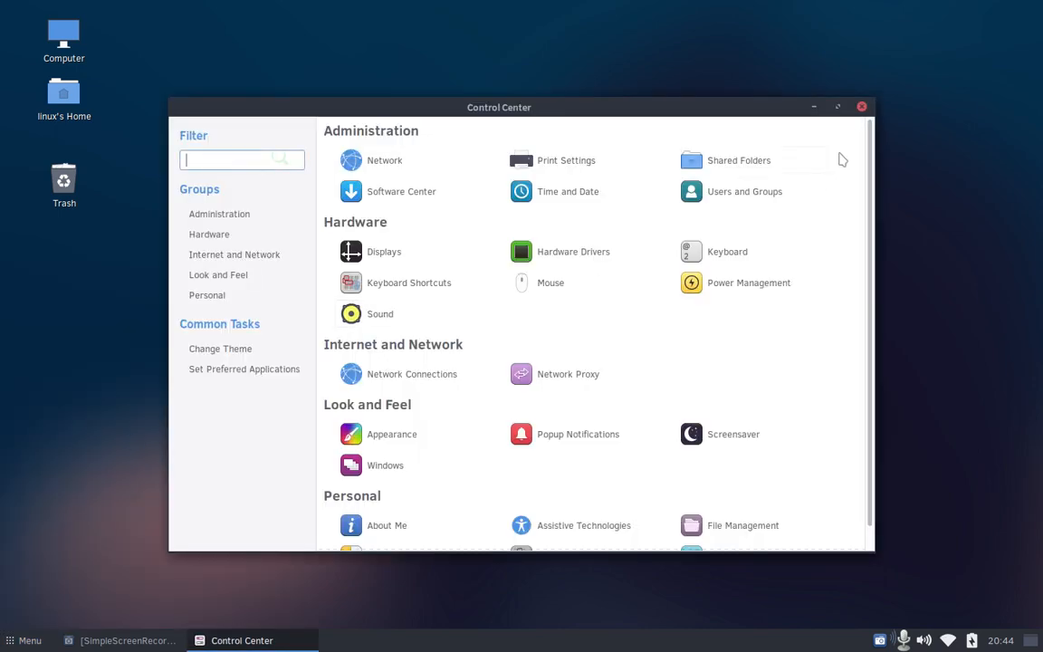
{"action": "left_click", "coordinate": [861, 106]}
{"action": "left_click", "coordinate": [19, 641]}
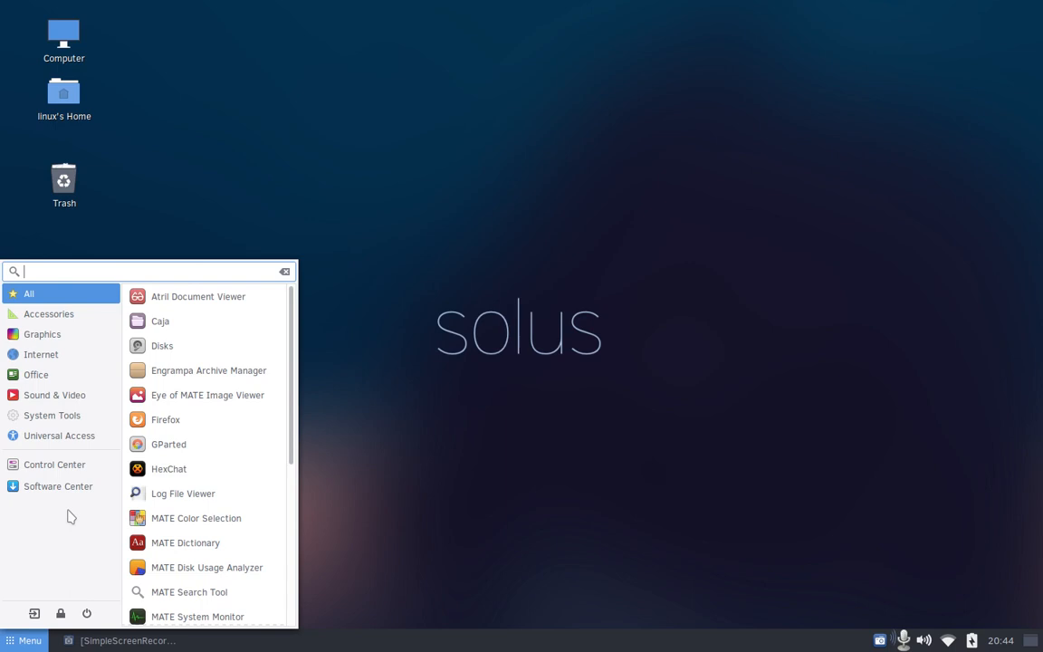
{"action": "left_click", "coordinate": [719, 171]}
Open the background settings from the desktop, review the theme, background, fonts and interface options, and close the Appearance Preferences
{"action": "right_click", "coordinate": [721, 170]}
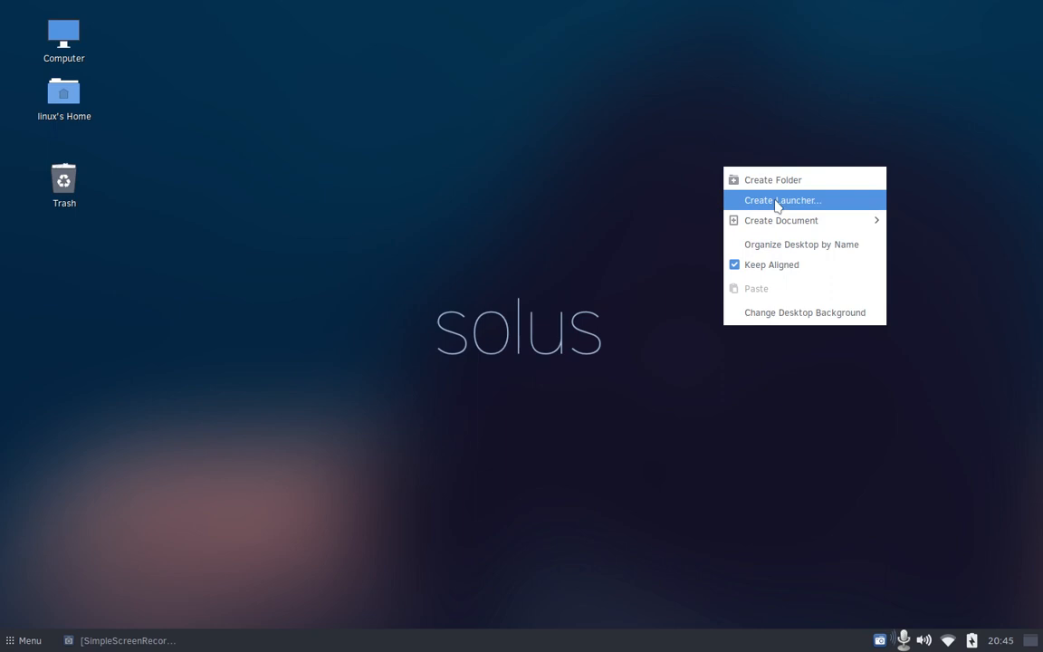
{"action": "left_click", "coordinate": [779, 312]}
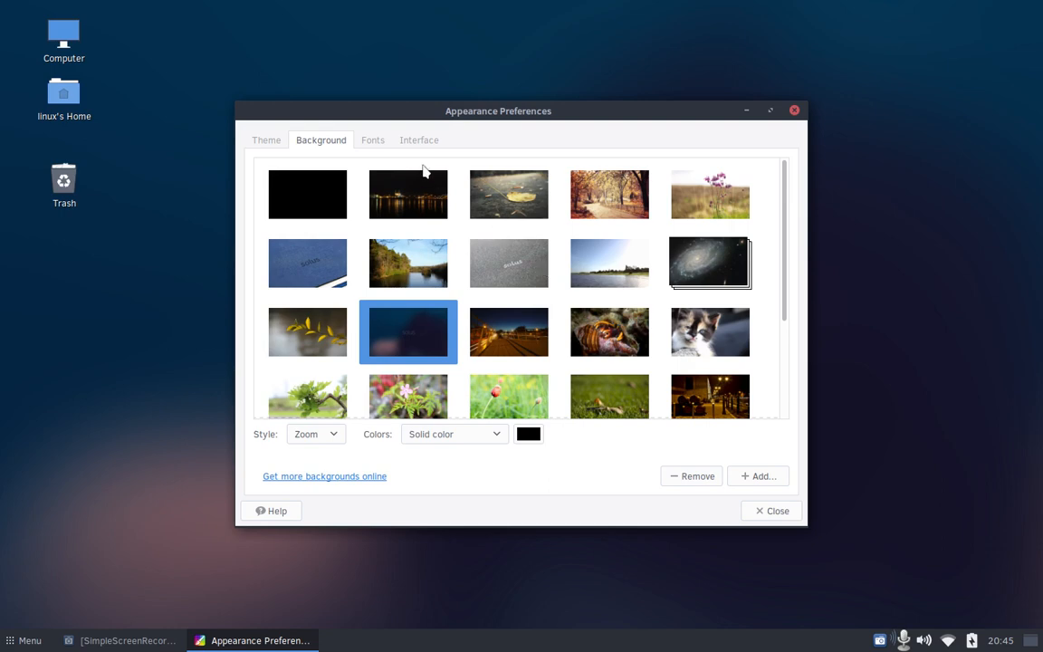
{"action": "left_click", "coordinate": [265, 147]}
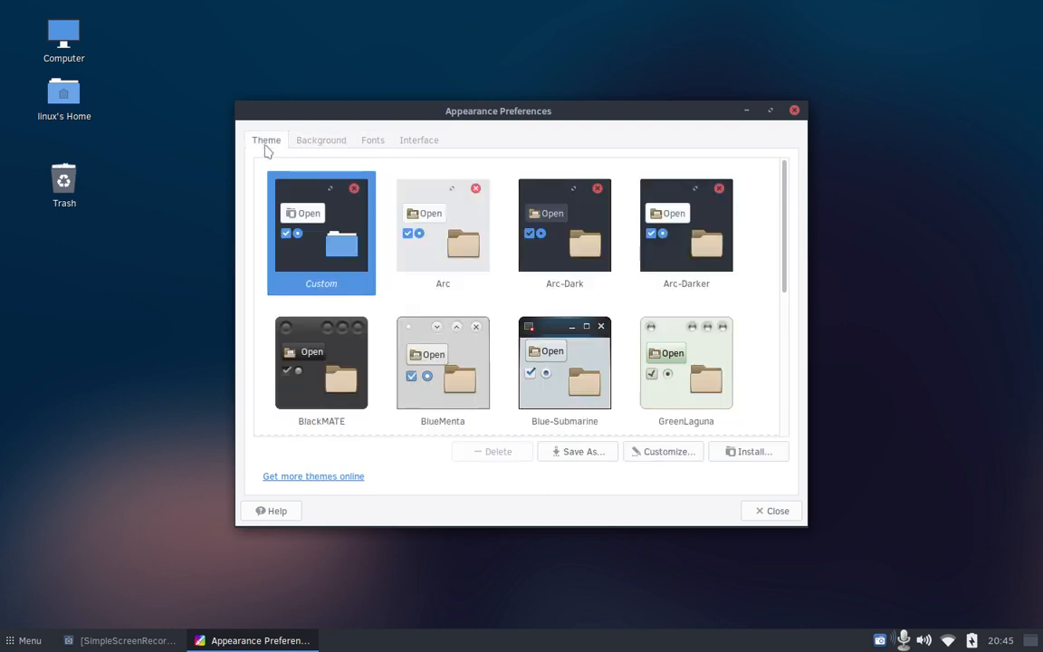
{"action": "left_click", "coordinate": [318, 147]}
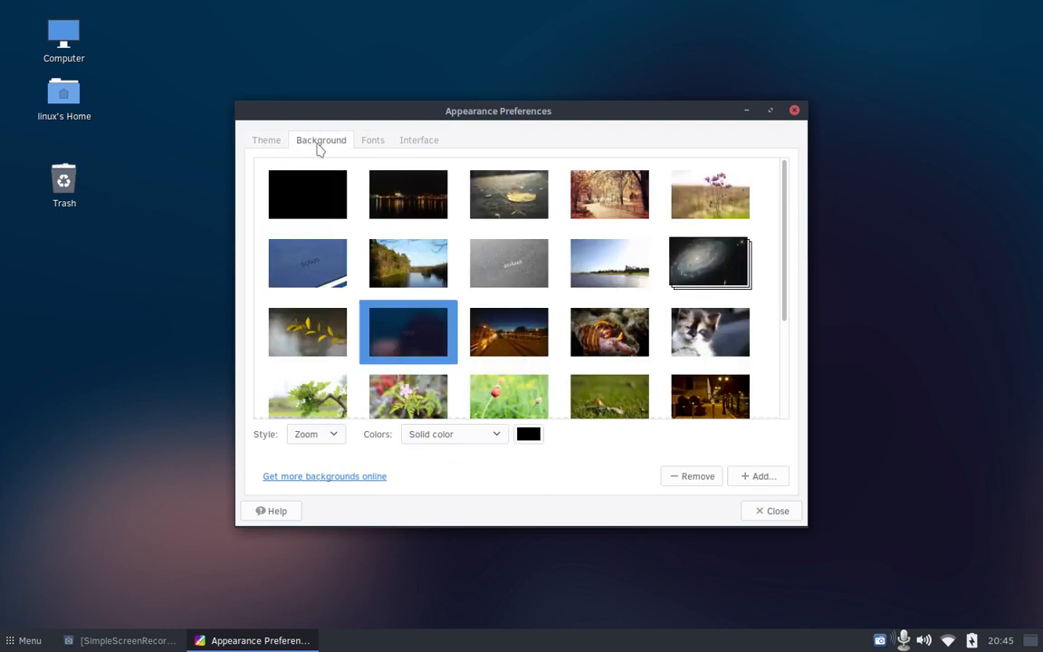
{"action": "left_click", "coordinate": [372, 142]}
{"action": "left_click", "coordinate": [414, 142]}
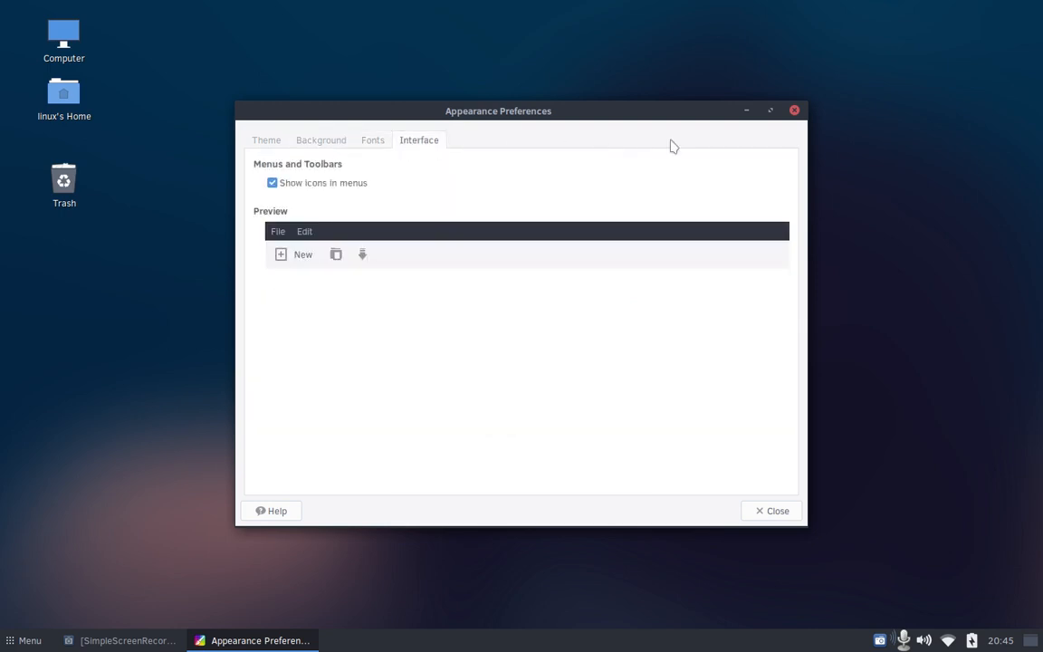
{"action": "left_click", "coordinate": [794, 109]}
Reopen the wallpaper choices from the desktop and close them again
{"action": "right_click", "coordinate": [539, 171]}
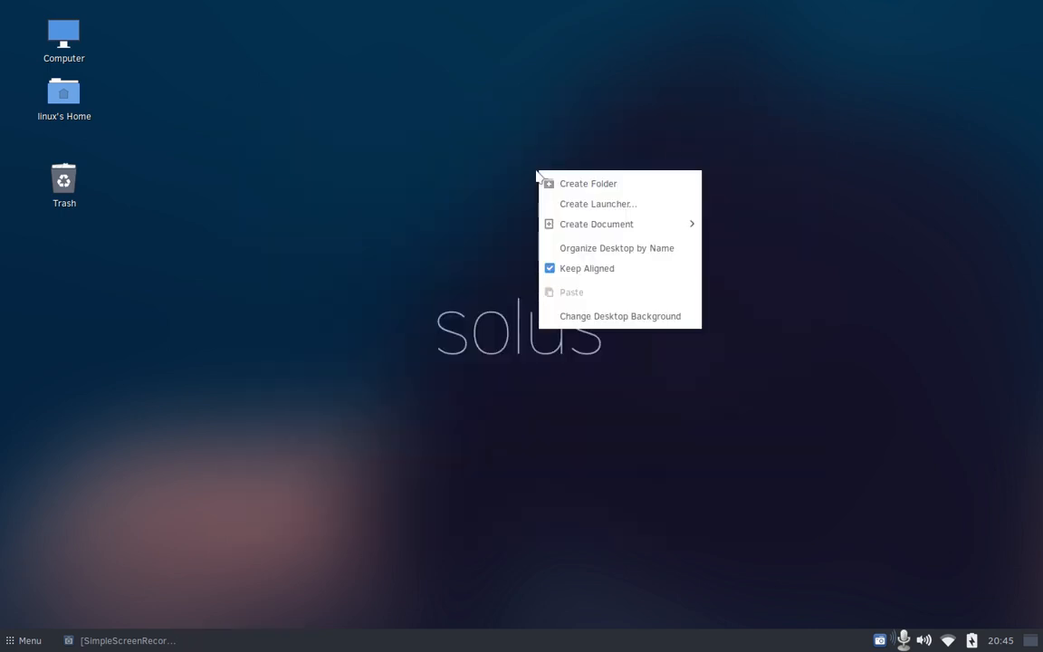
{"action": "left_click", "coordinate": [613, 319]}
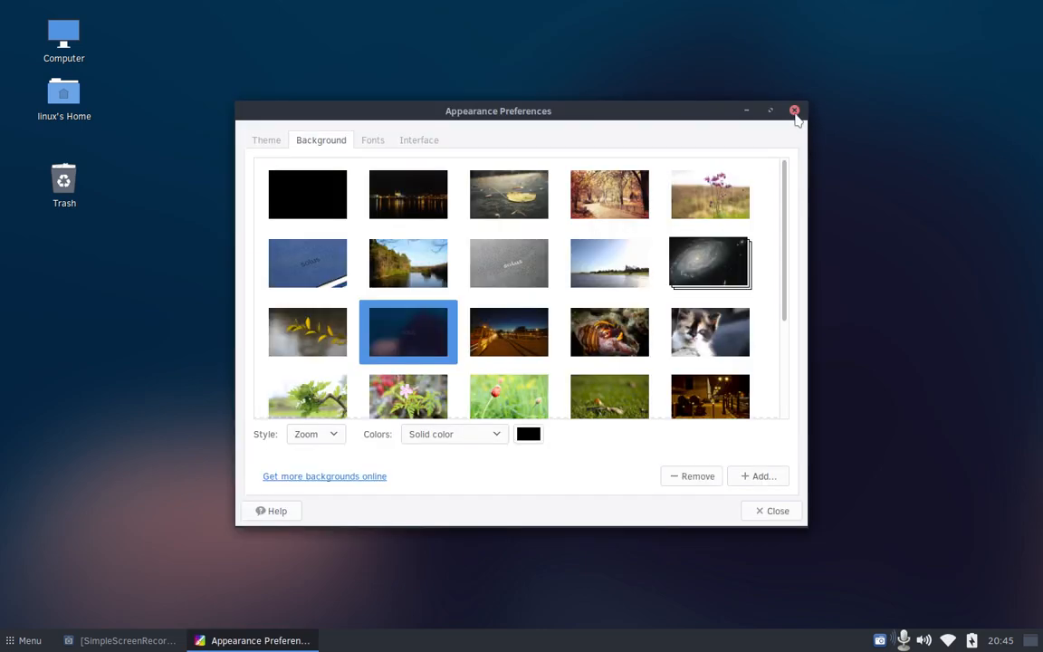
{"action": "left_click", "coordinate": [793, 110]}
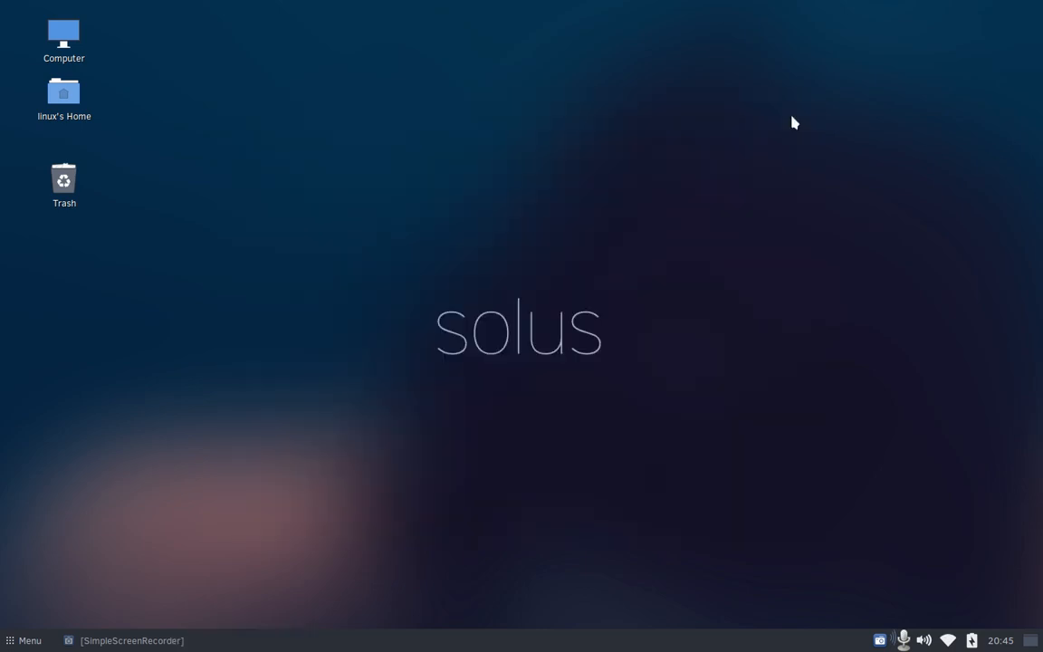
Check the panel calendar, then set the clock to 12 hour format and have it show the date, weather and temperature
{"action": "left_click", "coordinate": [999, 639]}
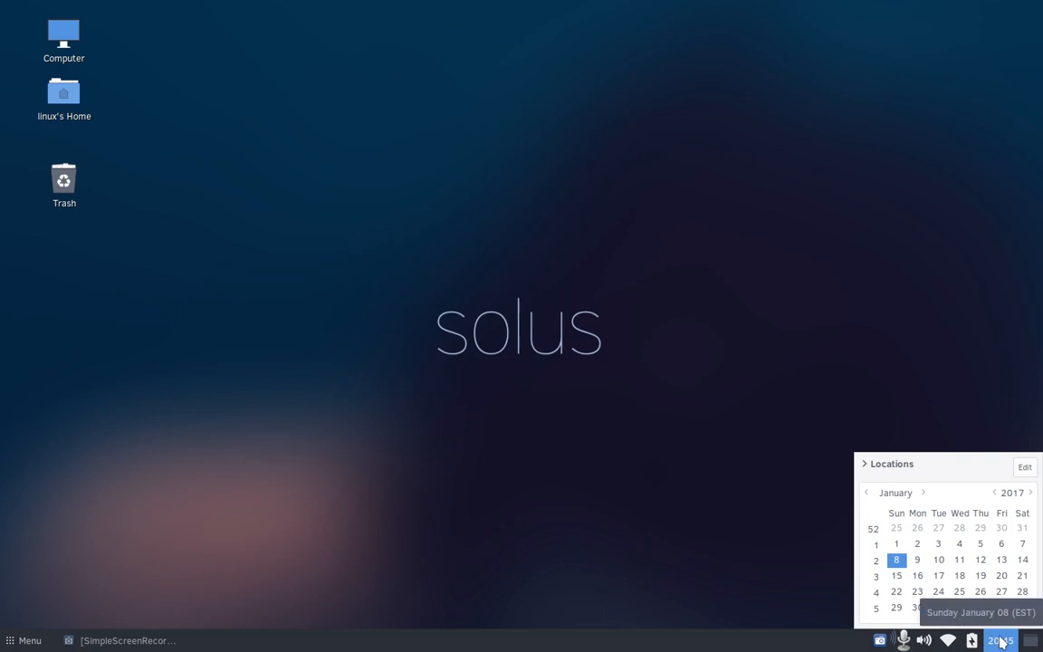
{"action": "left_click", "coordinate": [999, 639]}
{"action": "right_click", "coordinate": [999, 639]}
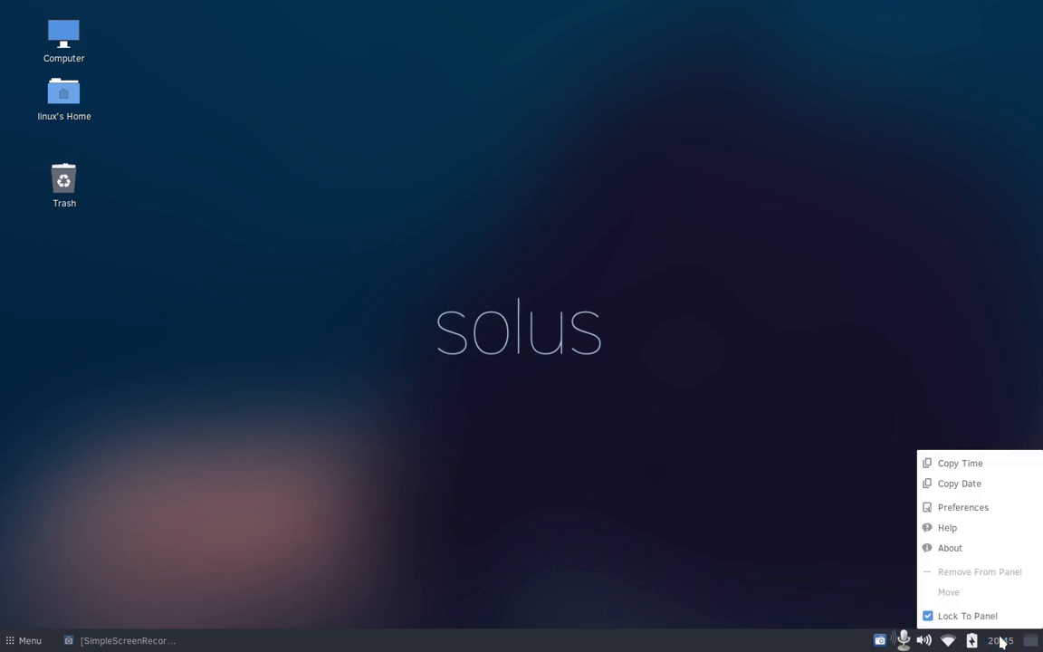
{"action": "left_click", "coordinate": [964, 508]}
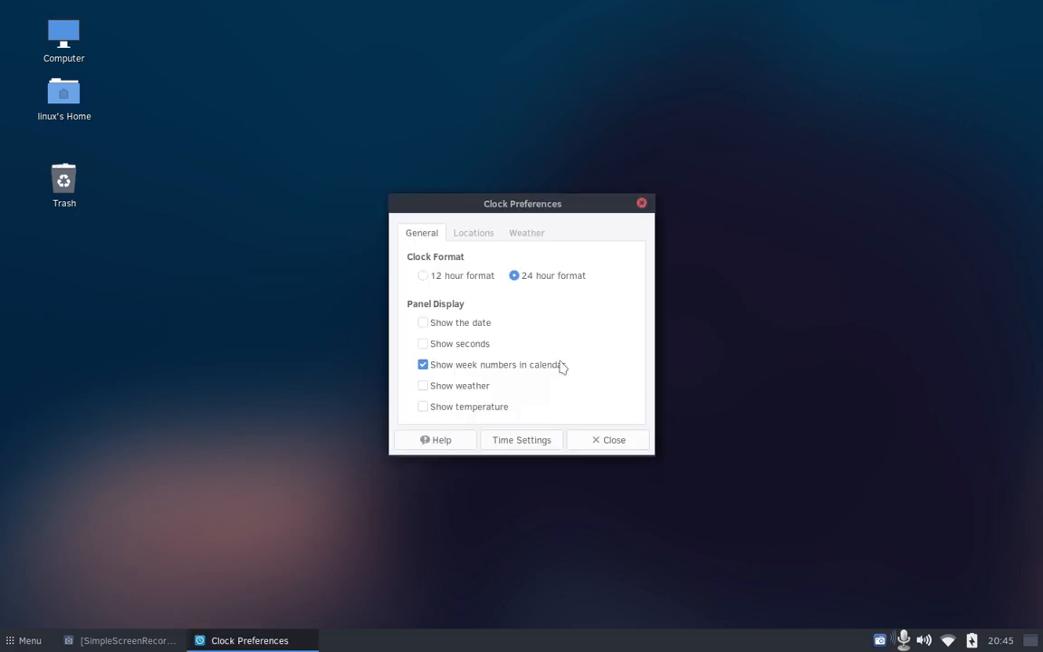
{"action": "left_click", "coordinate": [467, 284]}
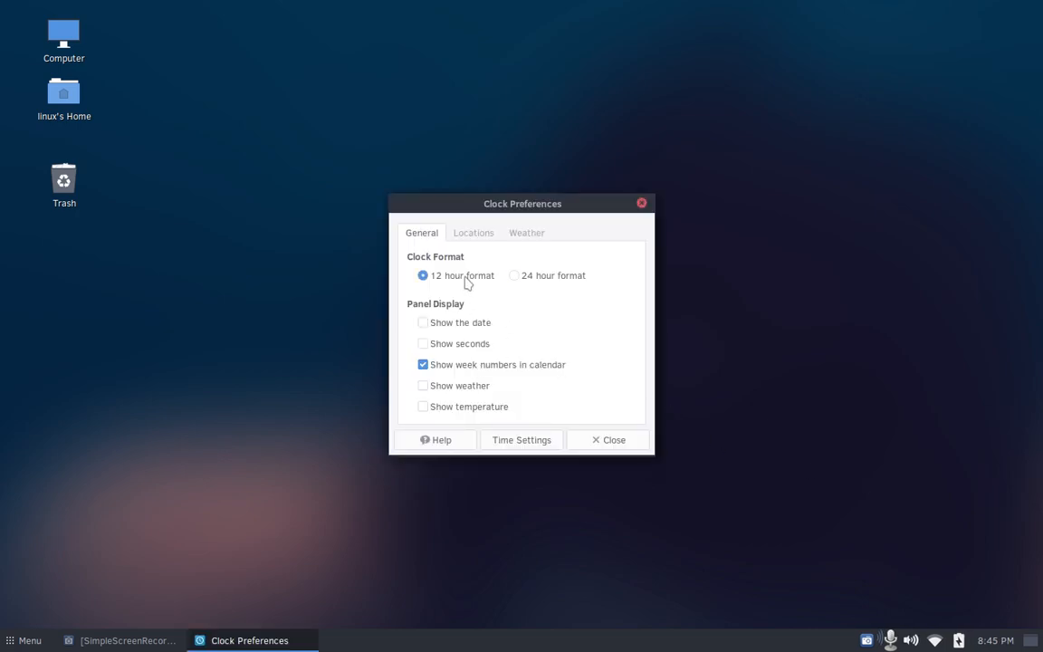
{"action": "left_click", "coordinate": [470, 329]}
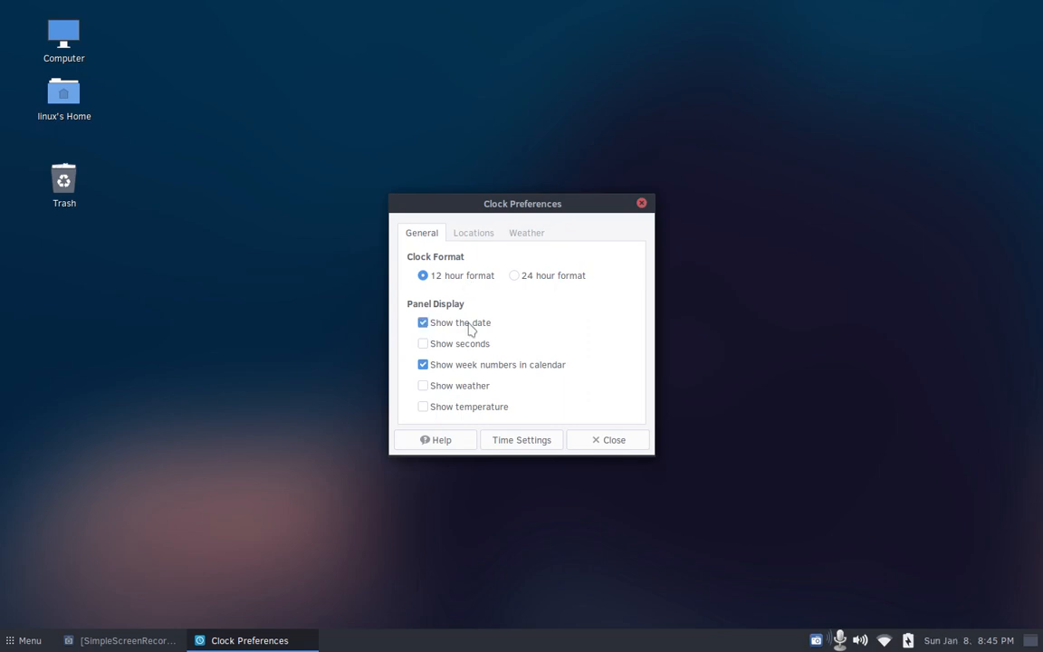
{"action": "left_click", "coordinate": [461, 390]}
{"action": "left_click", "coordinate": [458, 410]}
Look over the clock's locations and weather settings and set the temperature unit to F
{"action": "left_click", "coordinate": [482, 238]}
{"action": "left_click", "coordinate": [531, 241]}
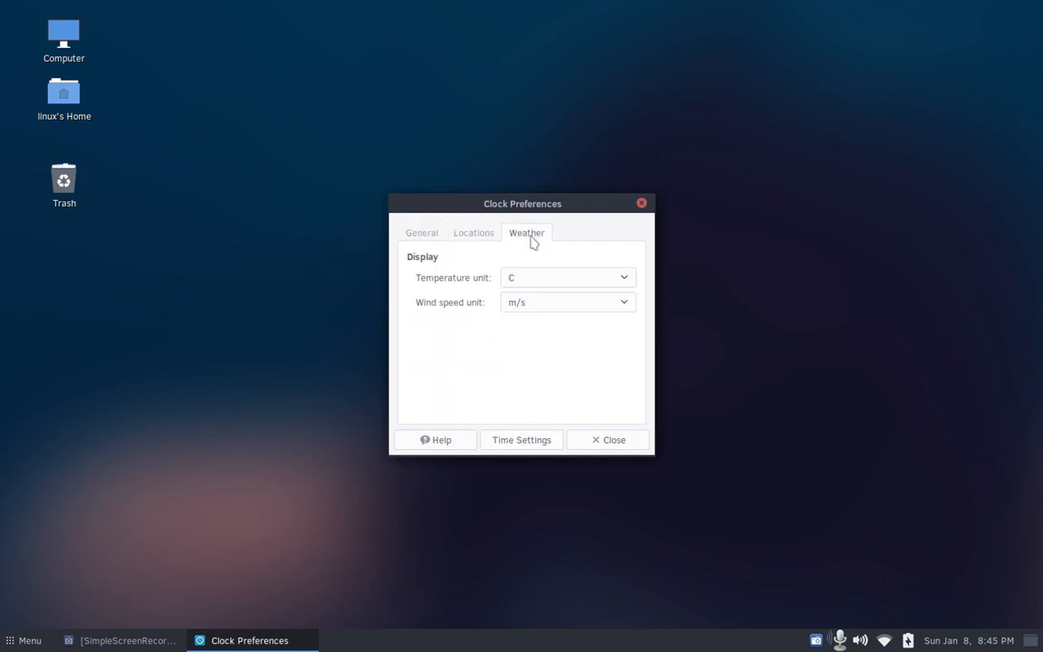
{"action": "left_click", "coordinate": [490, 240]}
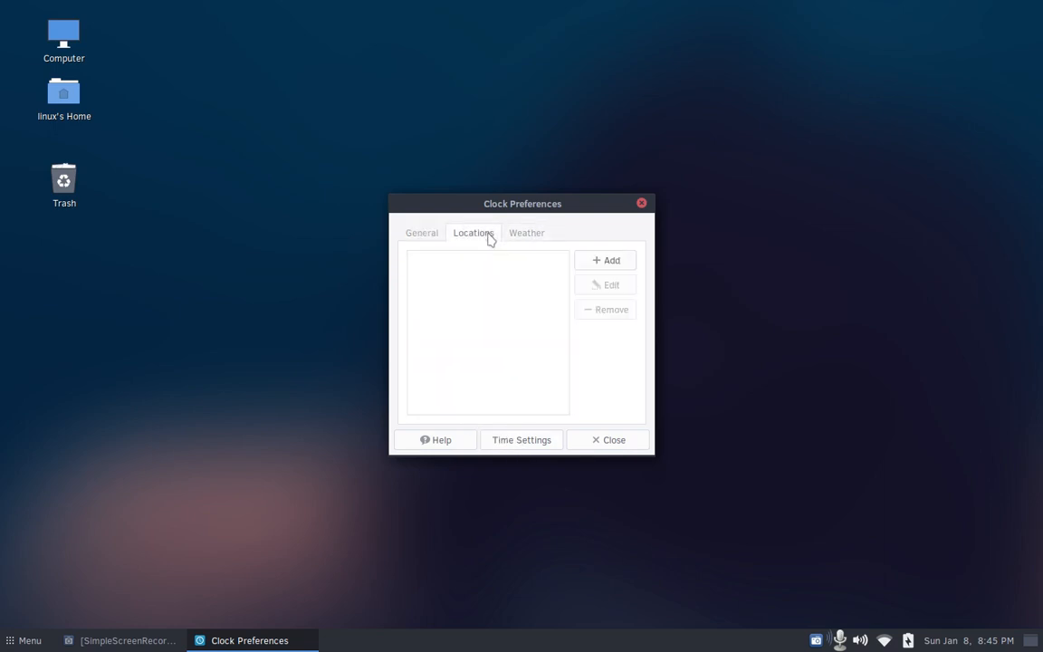
{"action": "left_click", "coordinate": [529, 235]}
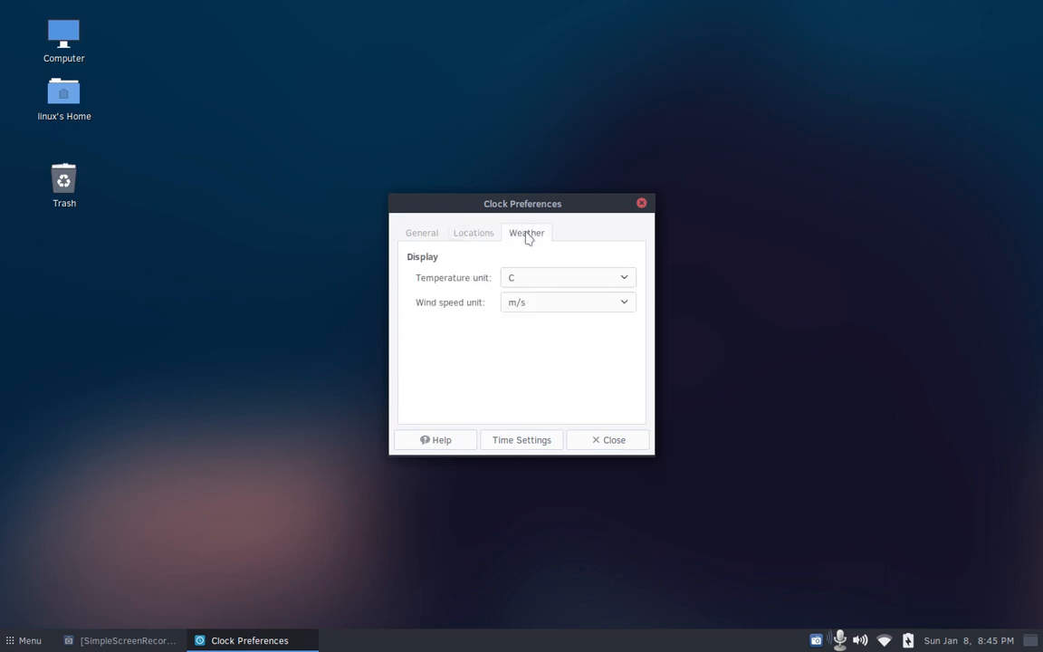
{"action": "left_click", "coordinate": [550, 282]}
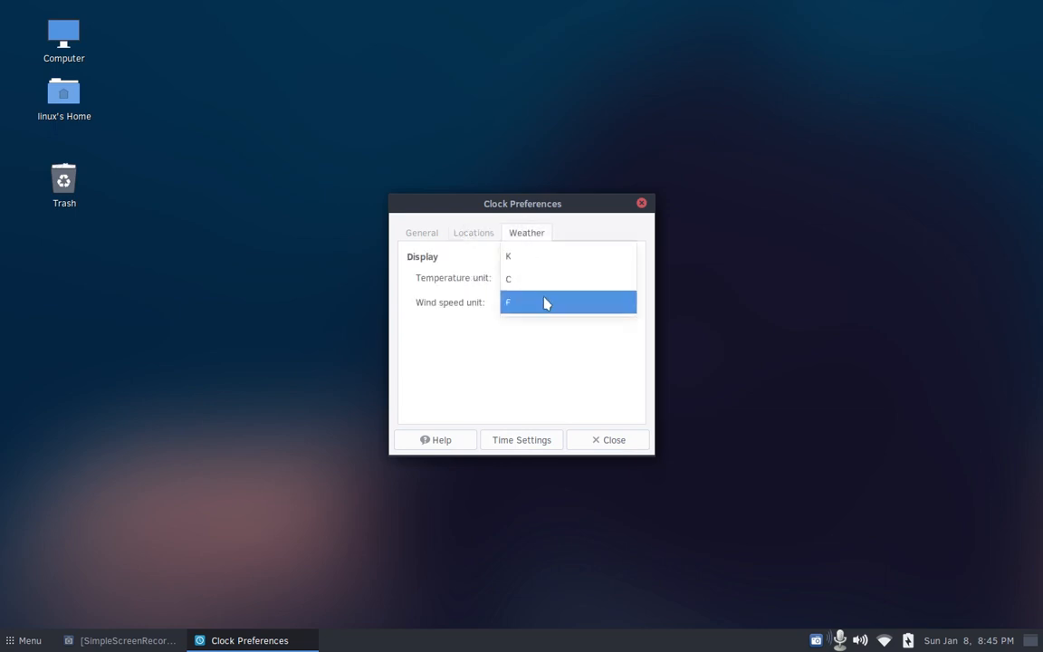
{"action": "left_click", "coordinate": [547, 301]}
Turn off week numbers in the calendar and close the Clock Preferences
{"action": "left_click", "coordinate": [431, 235]}
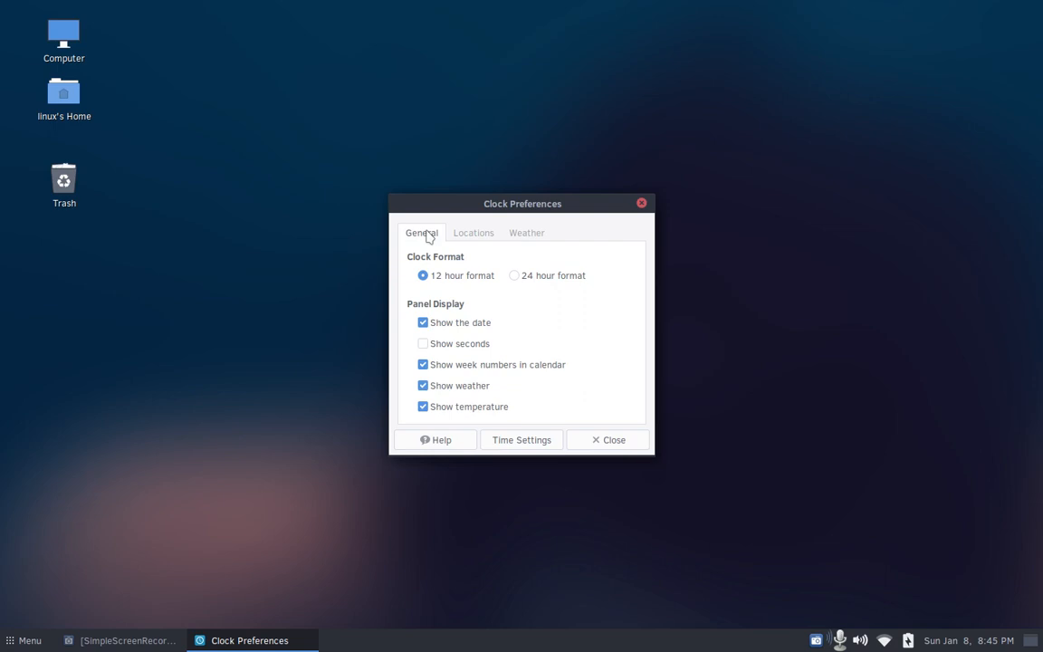
{"action": "left_click", "coordinate": [486, 367]}
{"action": "left_click", "coordinate": [613, 441]}
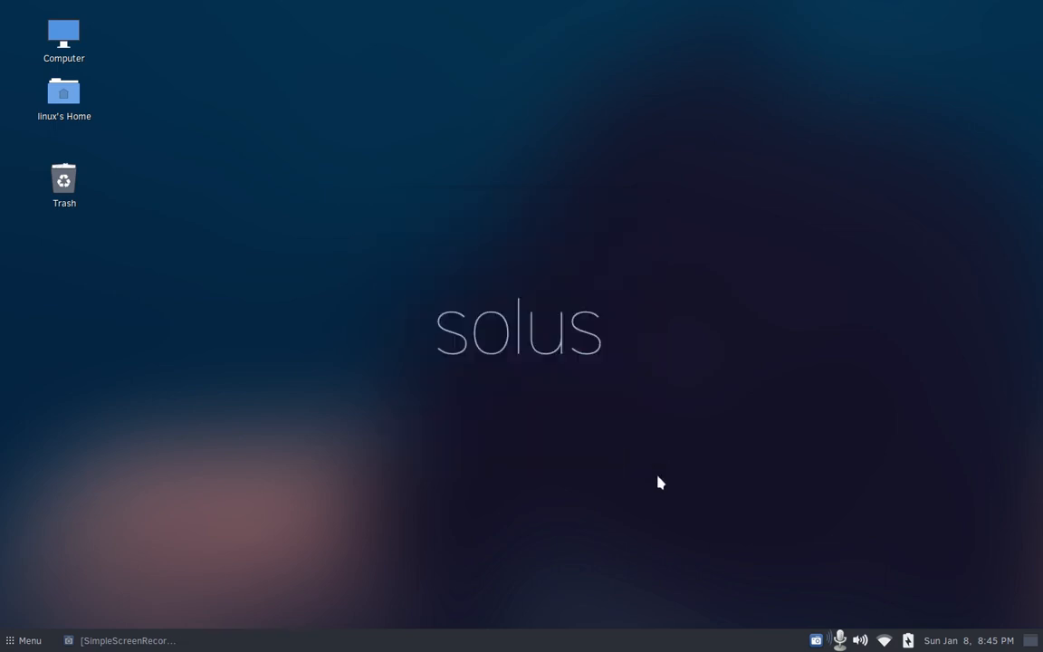
Hide all windows to show the desktop, and restore the hidden windows
{"action": "left_click", "coordinate": [1031, 641]}
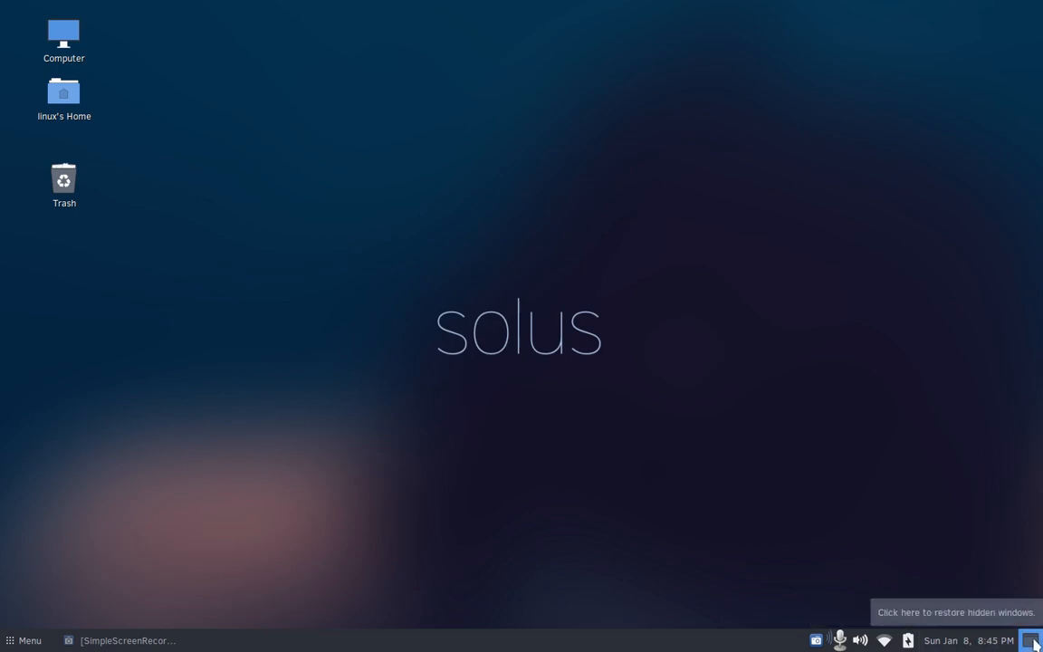
{"action": "left_click", "coordinate": [1034, 641]}
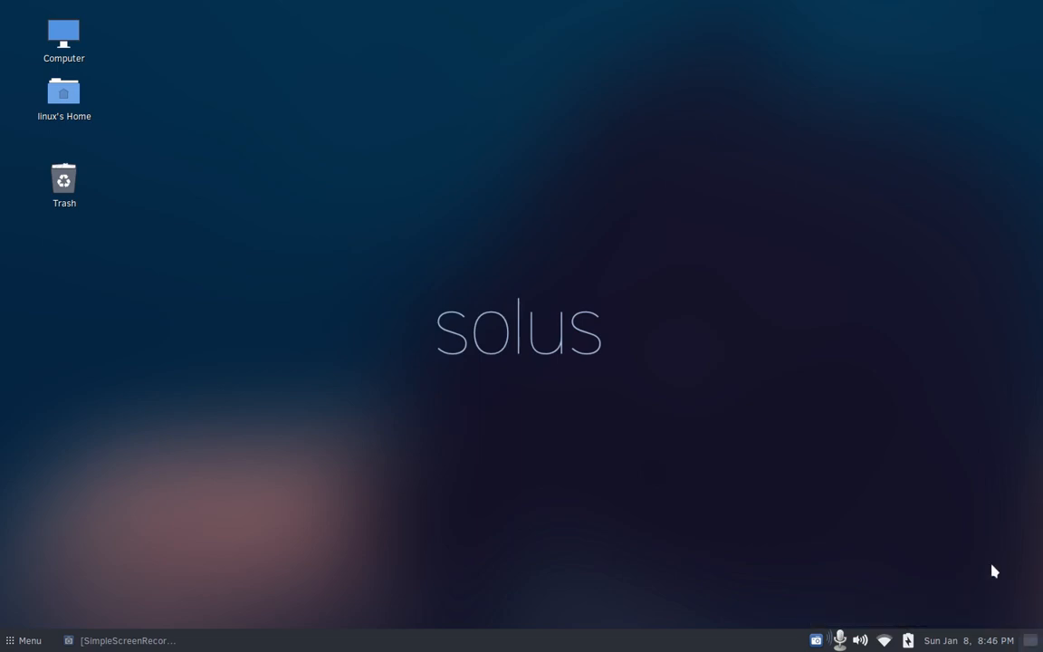
Open the Power Management Preferences from the battery indicator and review the AC power, battery power and general settings
{"action": "left_click", "coordinate": [907, 640]}
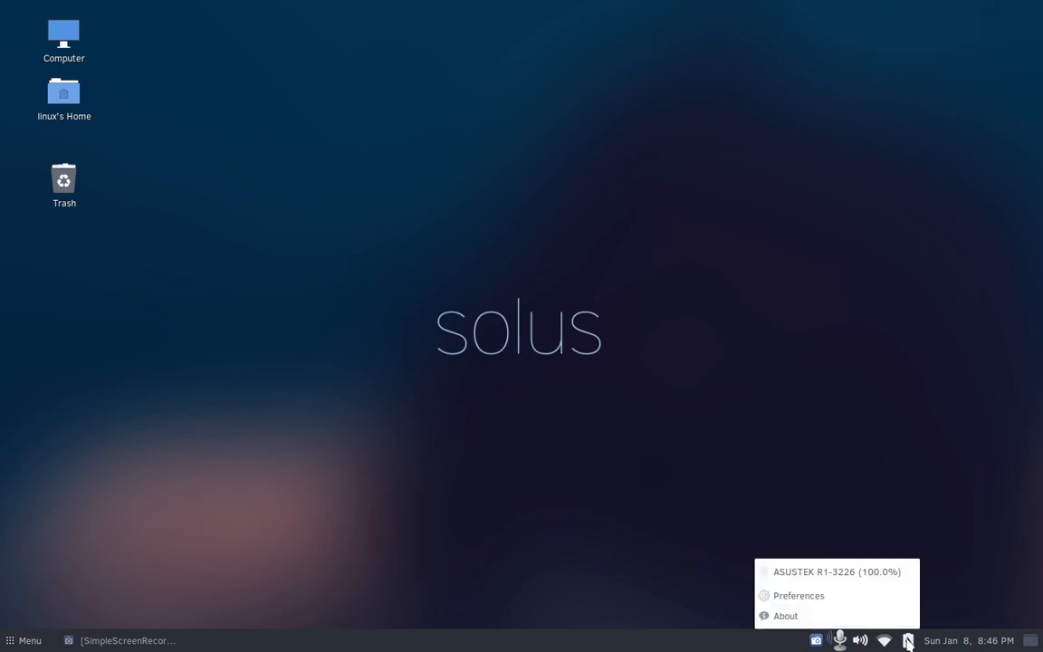
{"action": "left_click", "coordinate": [866, 599]}
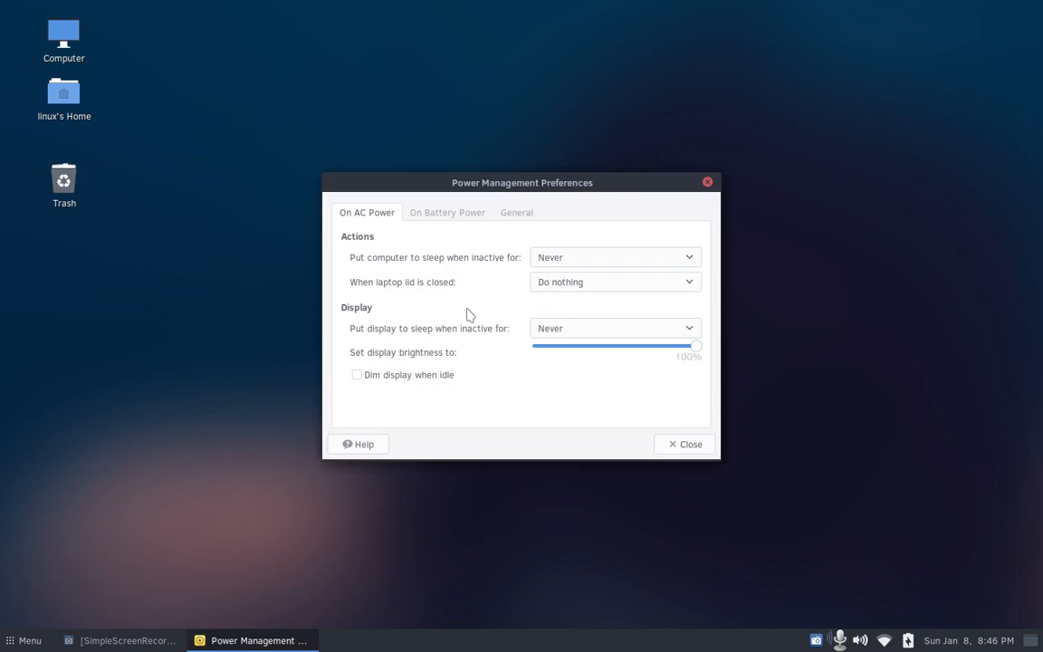
{"action": "left_click", "coordinate": [432, 217]}
{"action": "left_click", "coordinate": [518, 217]}
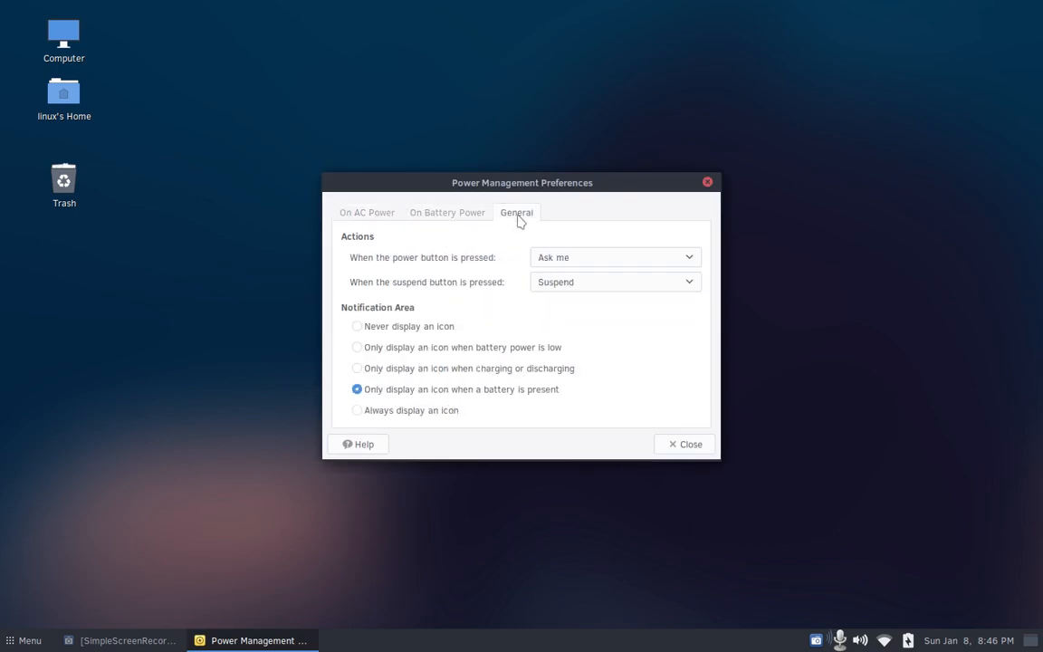
Review the AC power settings again and close the Power Management Preferences
{"action": "left_click", "coordinate": [384, 215]}
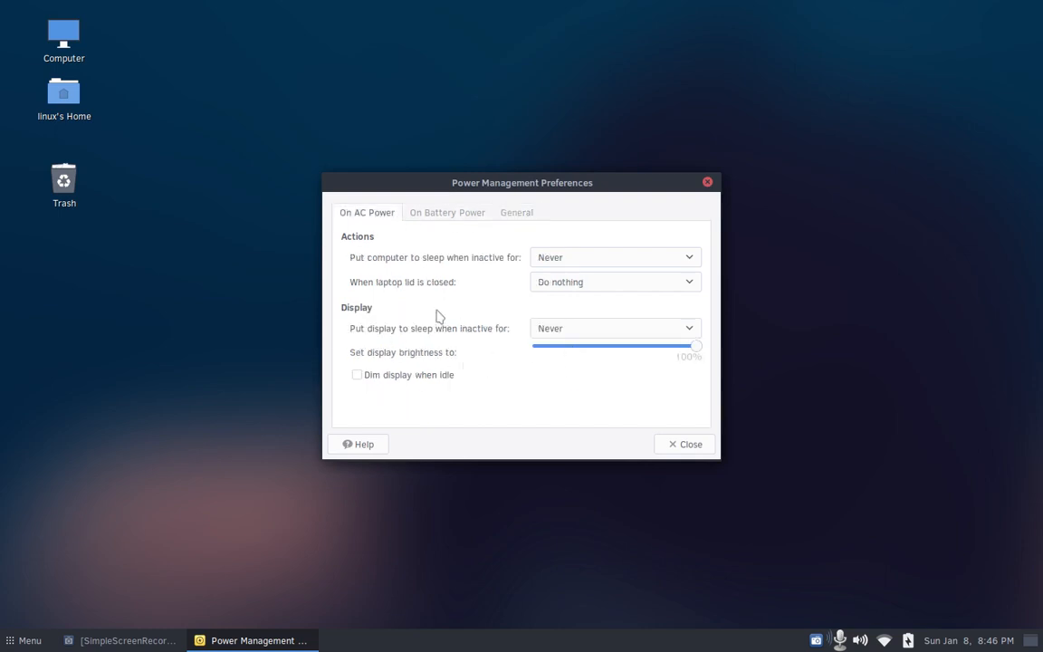
{"action": "left_click", "coordinate": [707, 183]}
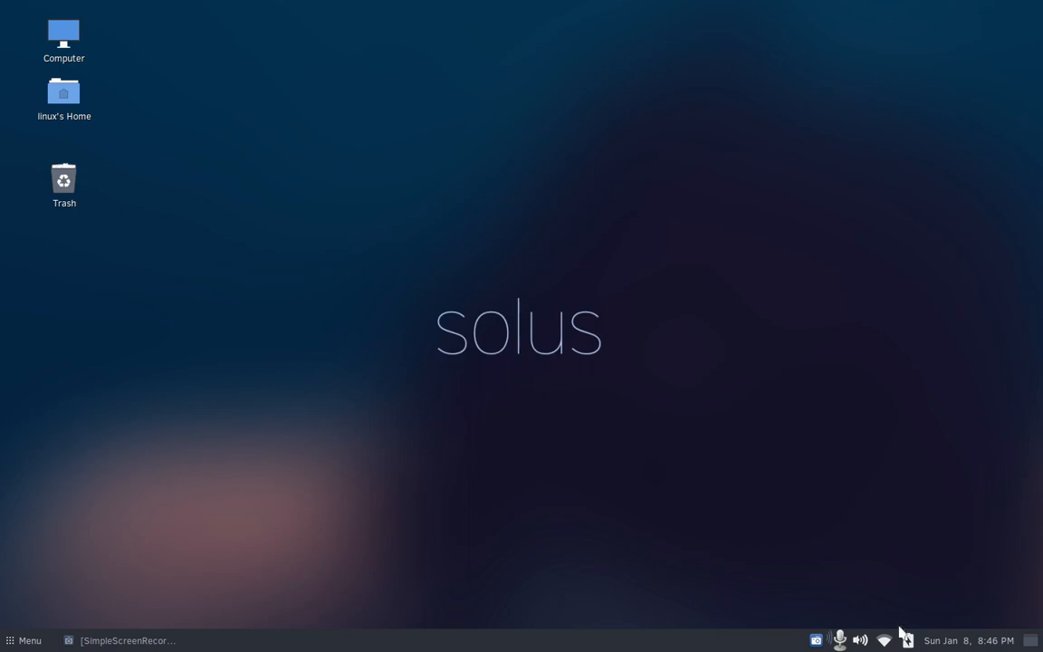
Check the battery status from the panel indicator, then view the list of available networks and dismiss it
{"action": "mouse_move", "coordinate": [908, 642]}
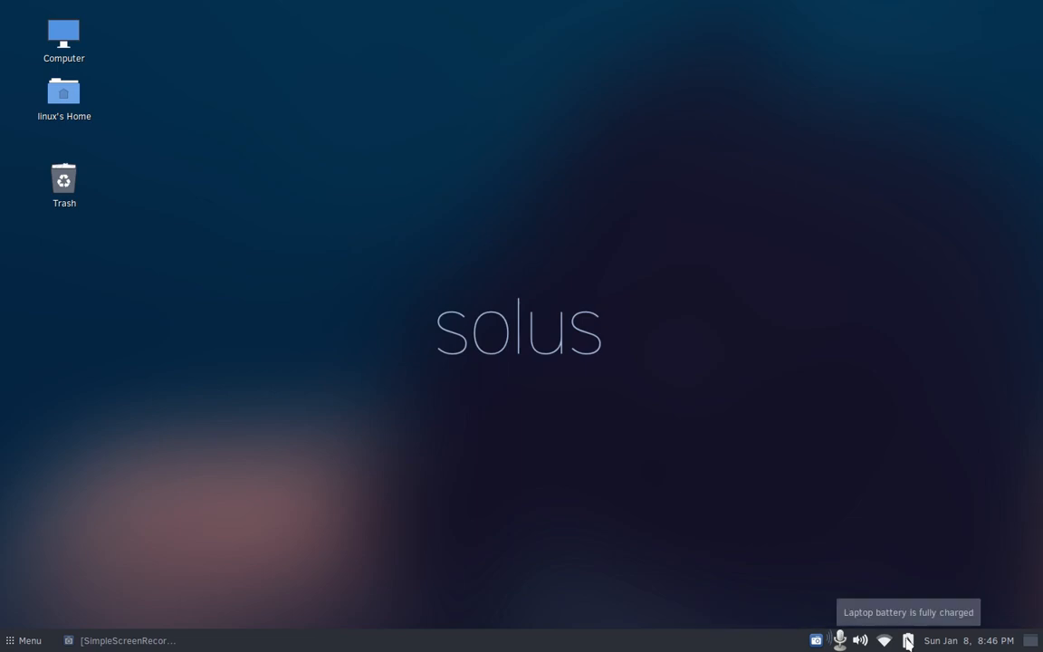
{"action": "left_click", "coordinate": [907, 641]}
{"action": "left_click", "coordinate": [907, 640]}
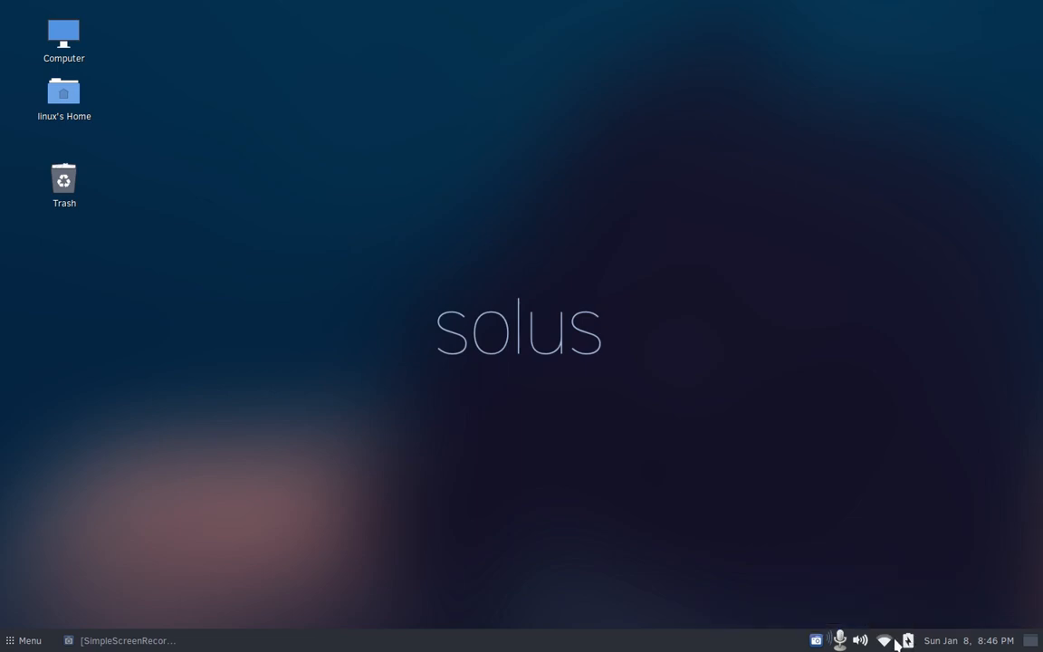
{"action": "left_click", "coordinate": [885, 641]}
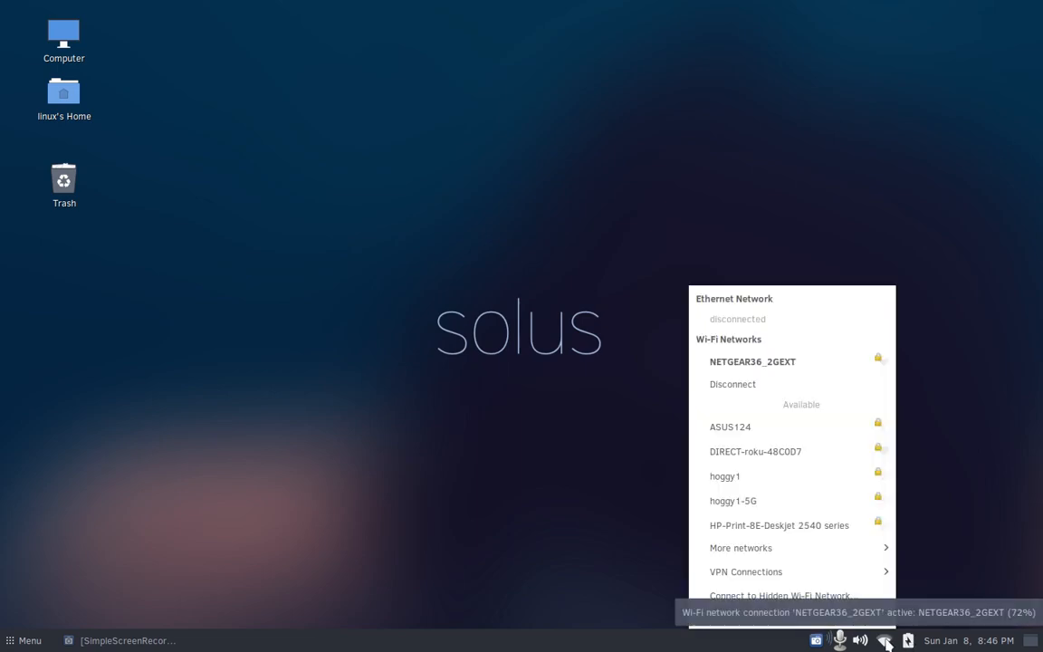
{"action": "left_click", "coordinate": [885, 640]}
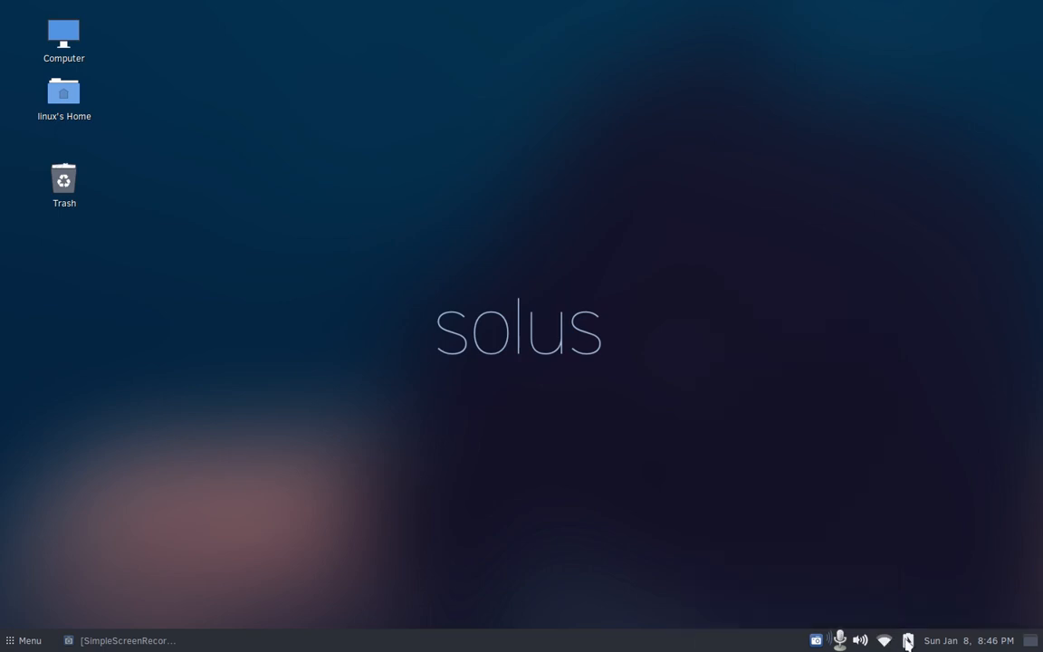